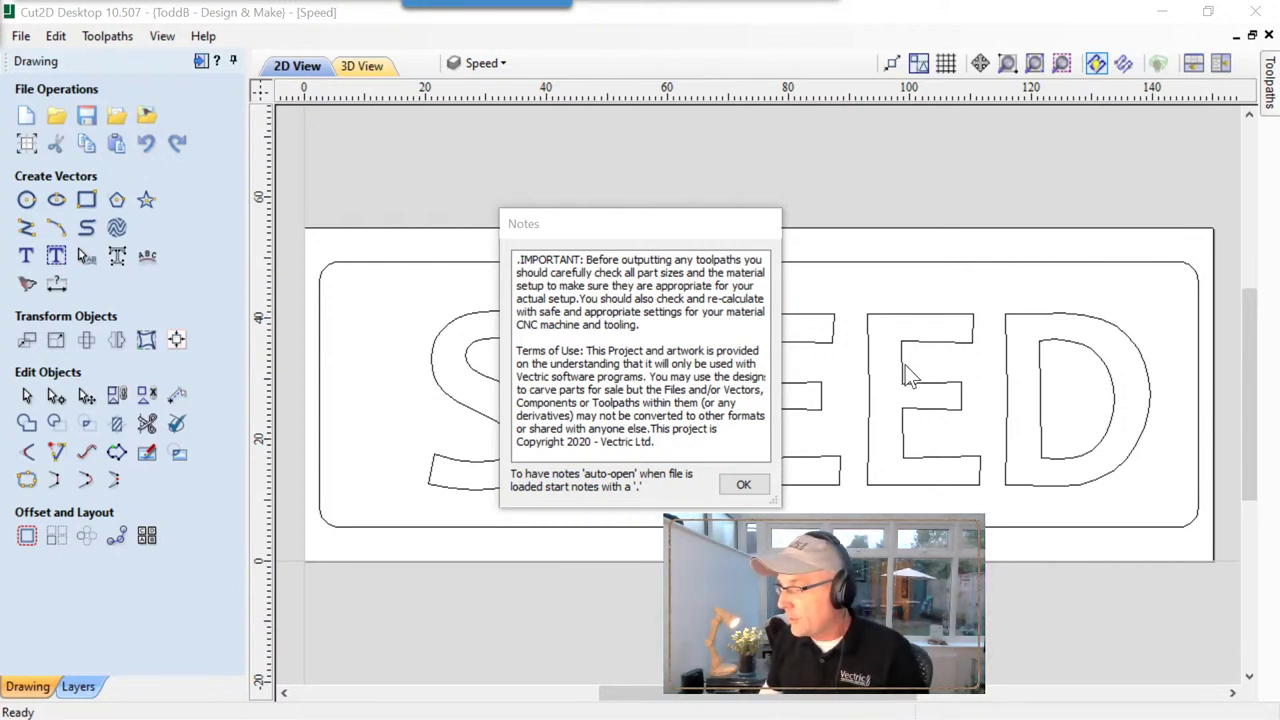
Dismiss the project notes and review the job type, size, units and datum in the job setup.
{"action": "left_click", "coordinate": [743, 484]}
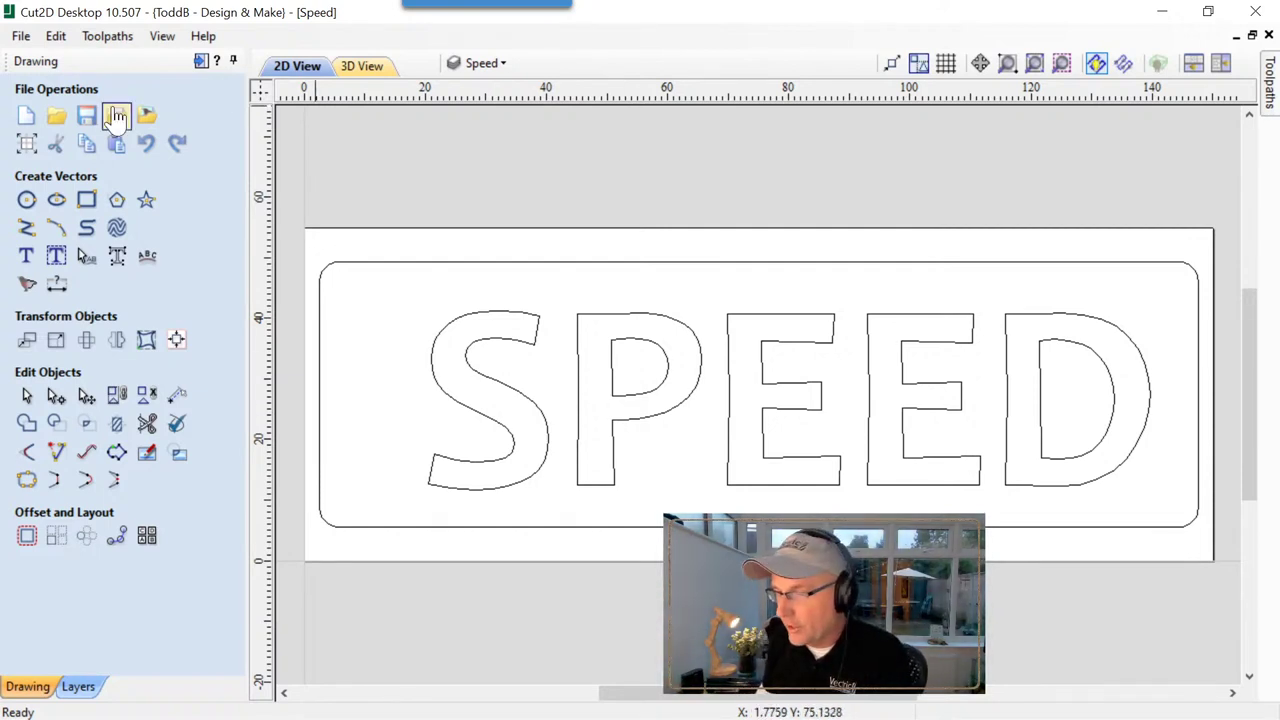
{"action": "left_click", "coordinate": [26, 146]}
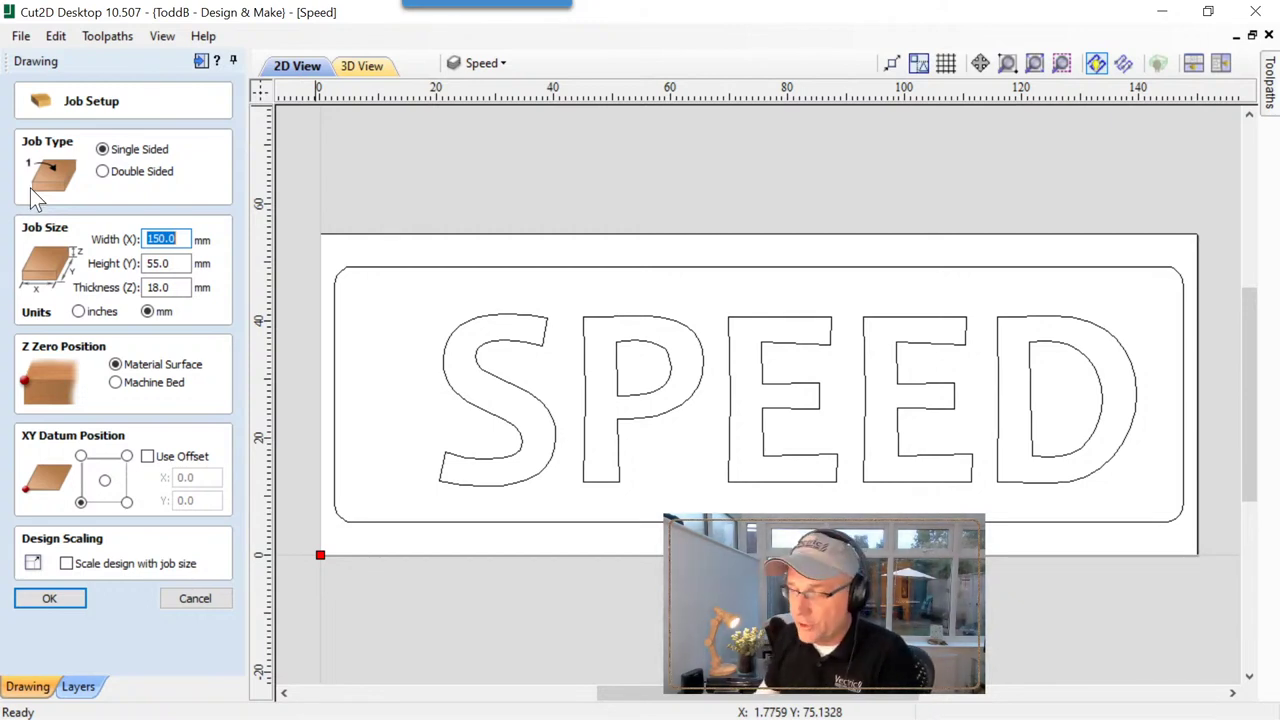
{"action": "left_click", "coordinate": [80, 603]}
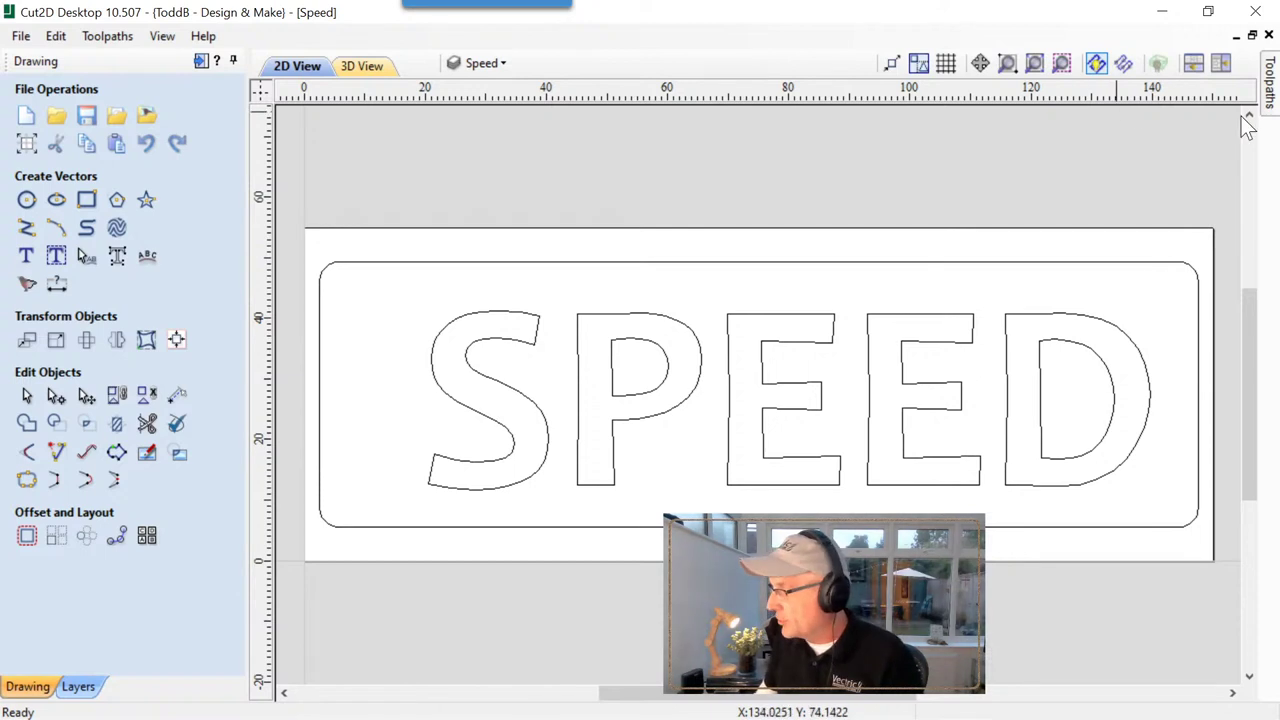
Arrange the 2D and 3D views side by side with the toolpath operations kept open alongside them.
{"action": "left_click", "coordinate": [1224, 68]}
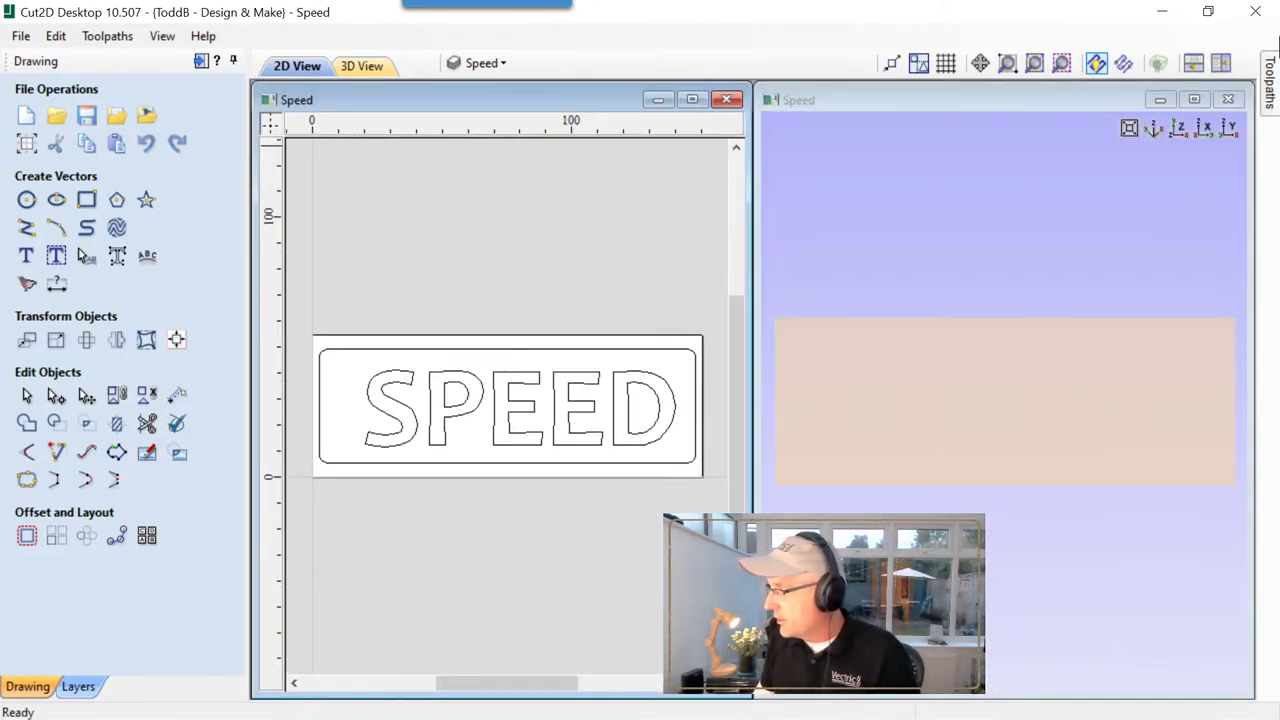
{"action": "left_click", "coordinate": [1271, 75]}
{"action": "left_click", "coordinate": [1246, 61]}
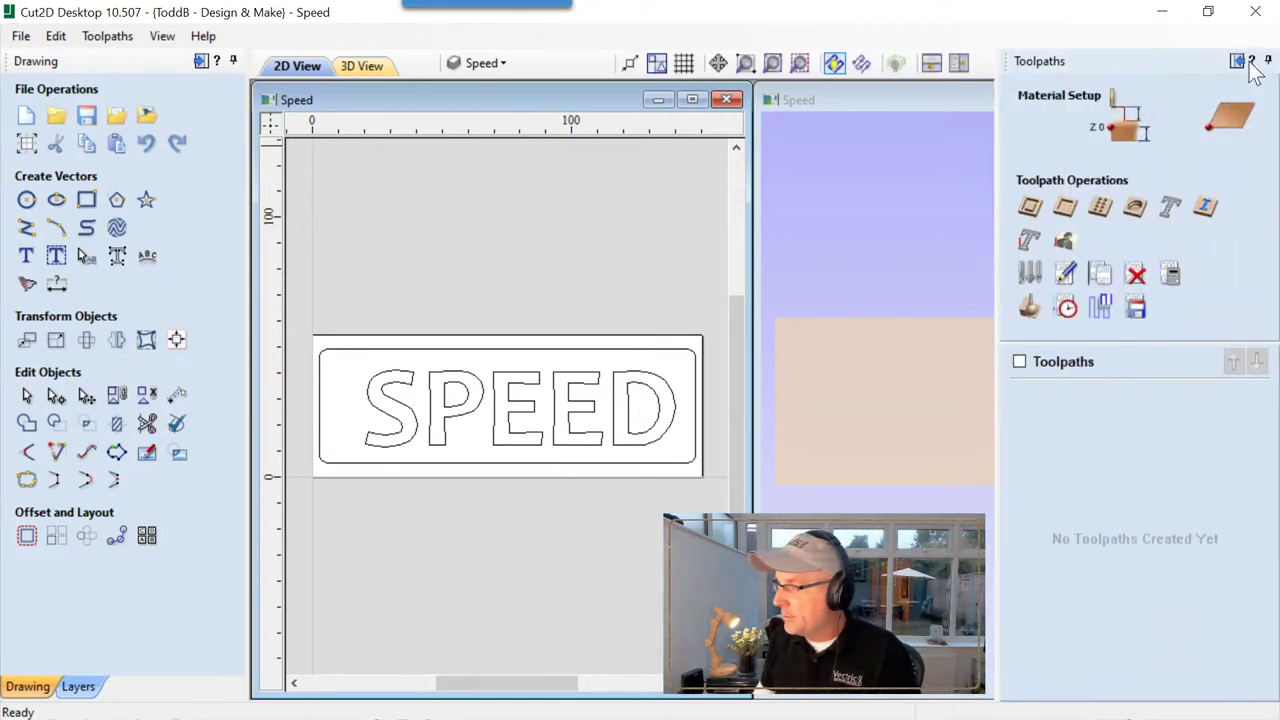
{"action": "left_click", "coordinate": [960, 64]}
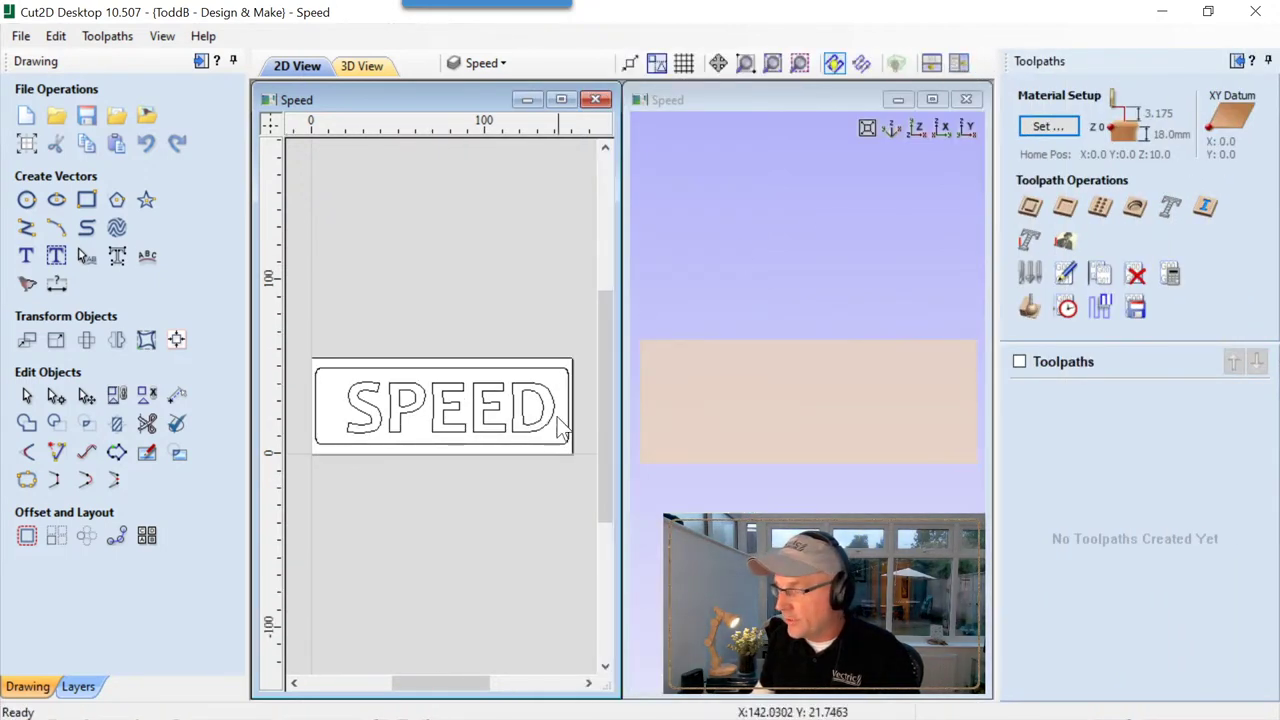
Calculate a 2 mm deep pocket toolpath named Pocket from the SPEED text and rounded border using the 3 mm end mill.
{"action": "left_click", "coordinate": [428, 398]}
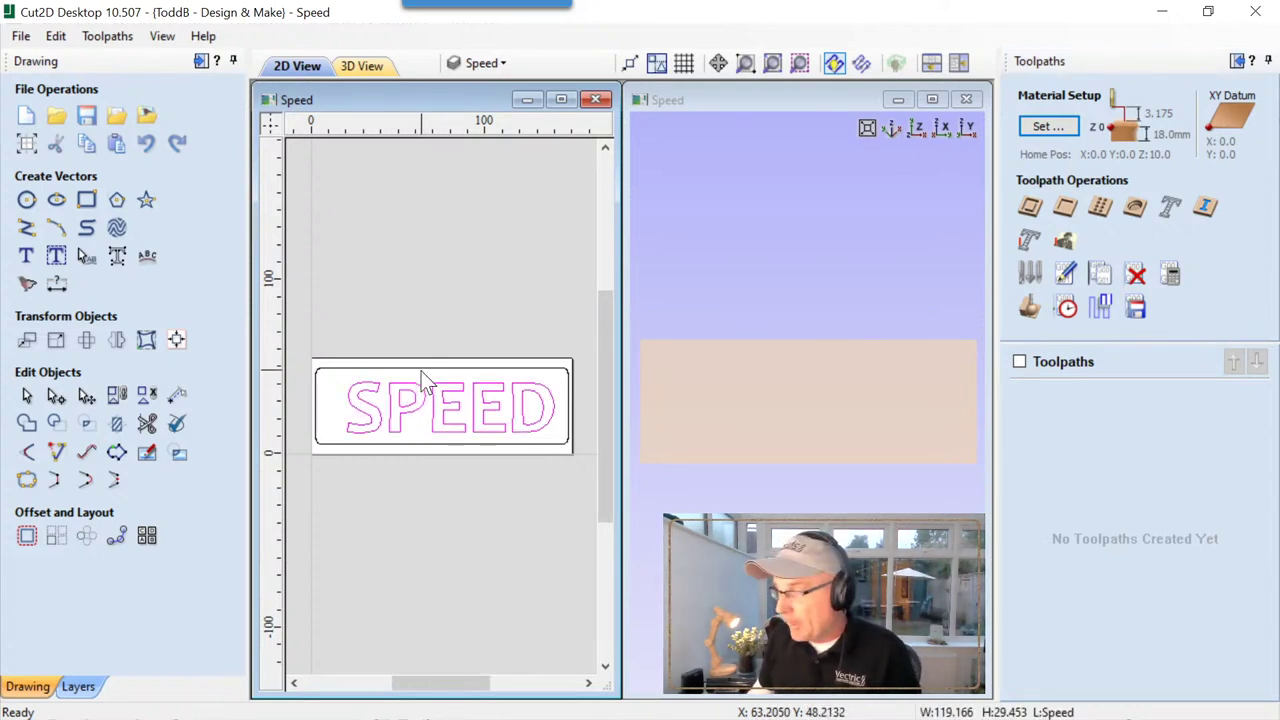
{"action": "left_click", "coordinate": [421, 371], "text": "shift"}
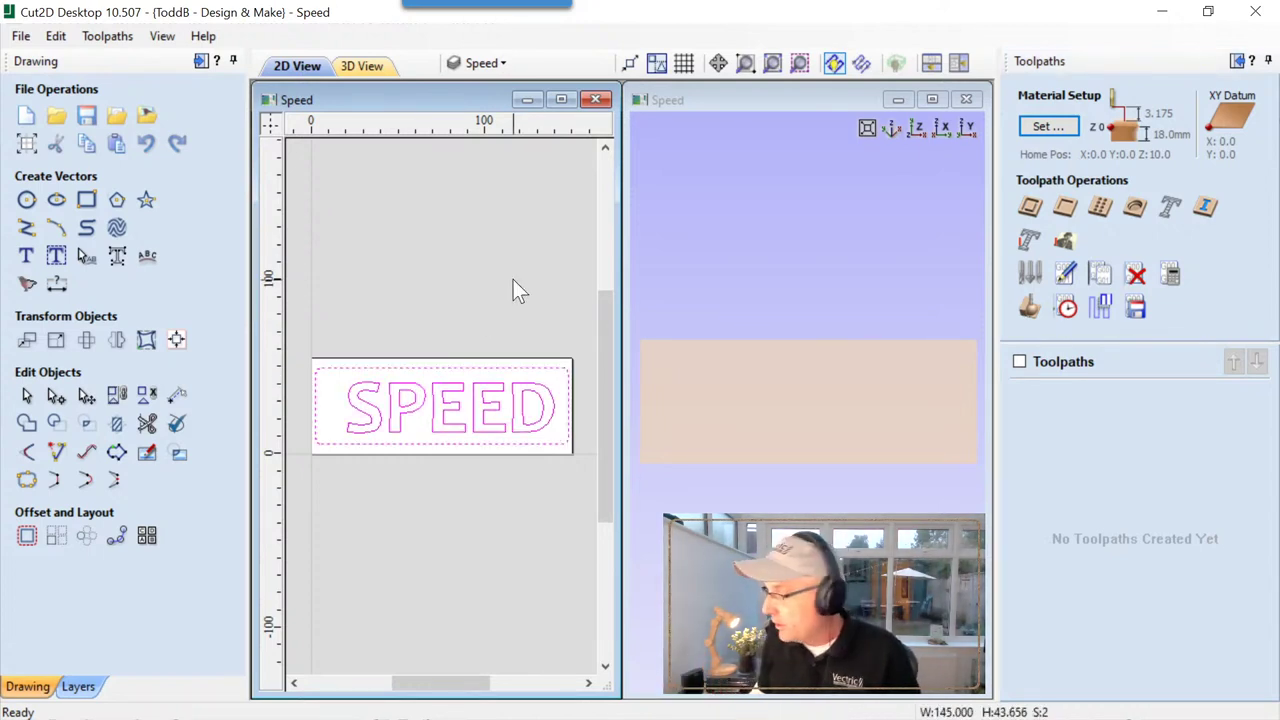
{"action": "left_click", "coordinate": [1065, 208]}
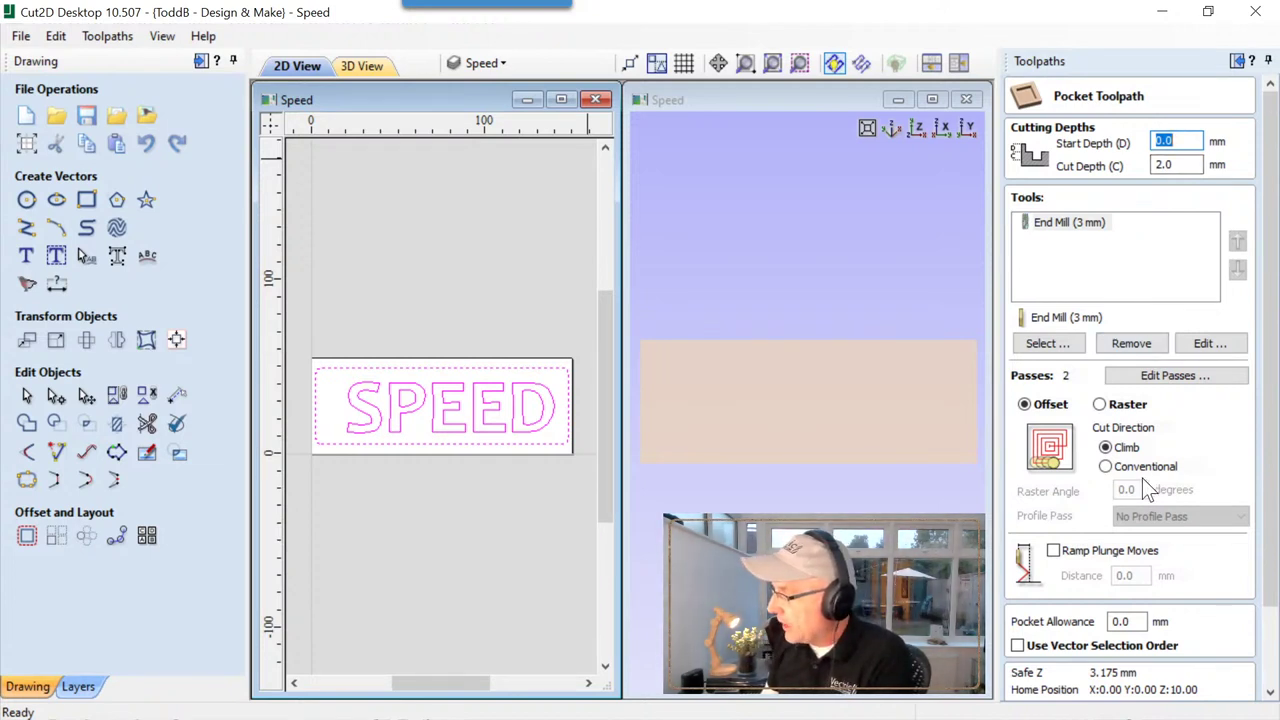
{"action": "left_click_drag", "start_coordinate": [1267, 345], "coordinate": [1267, 430]}
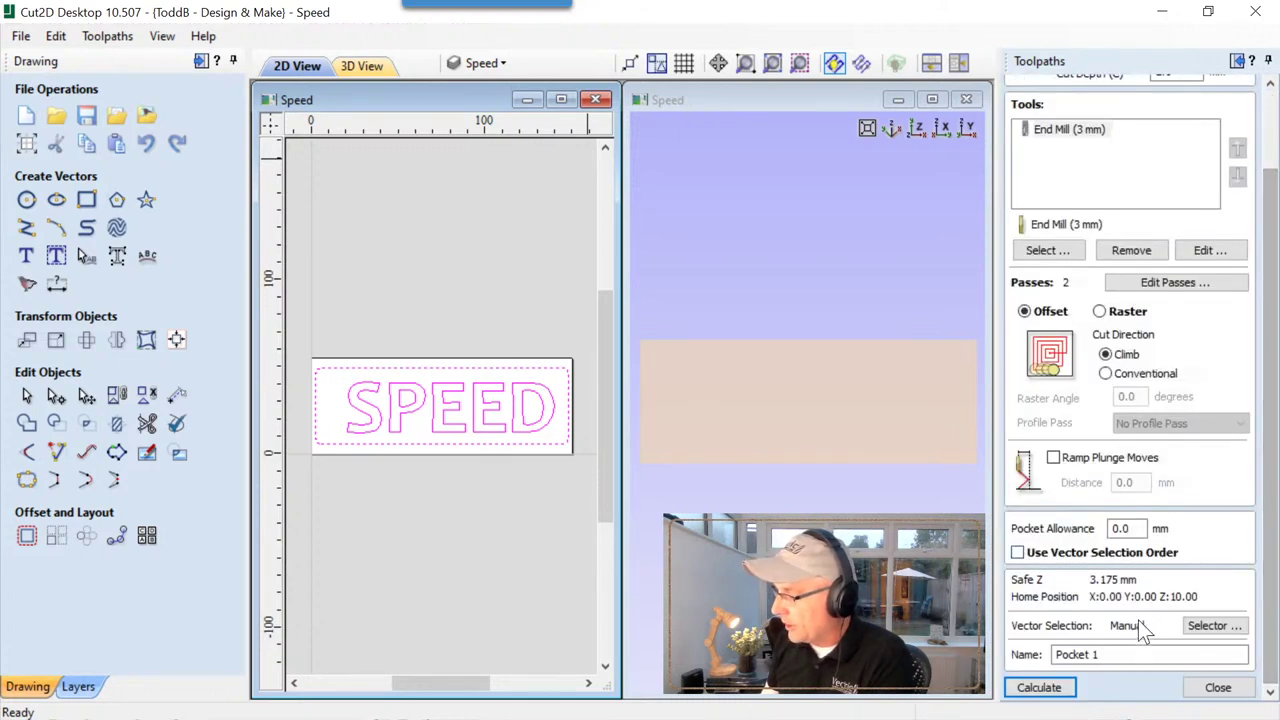
{"action": "double_click", "coordinate": [1094, 654]}
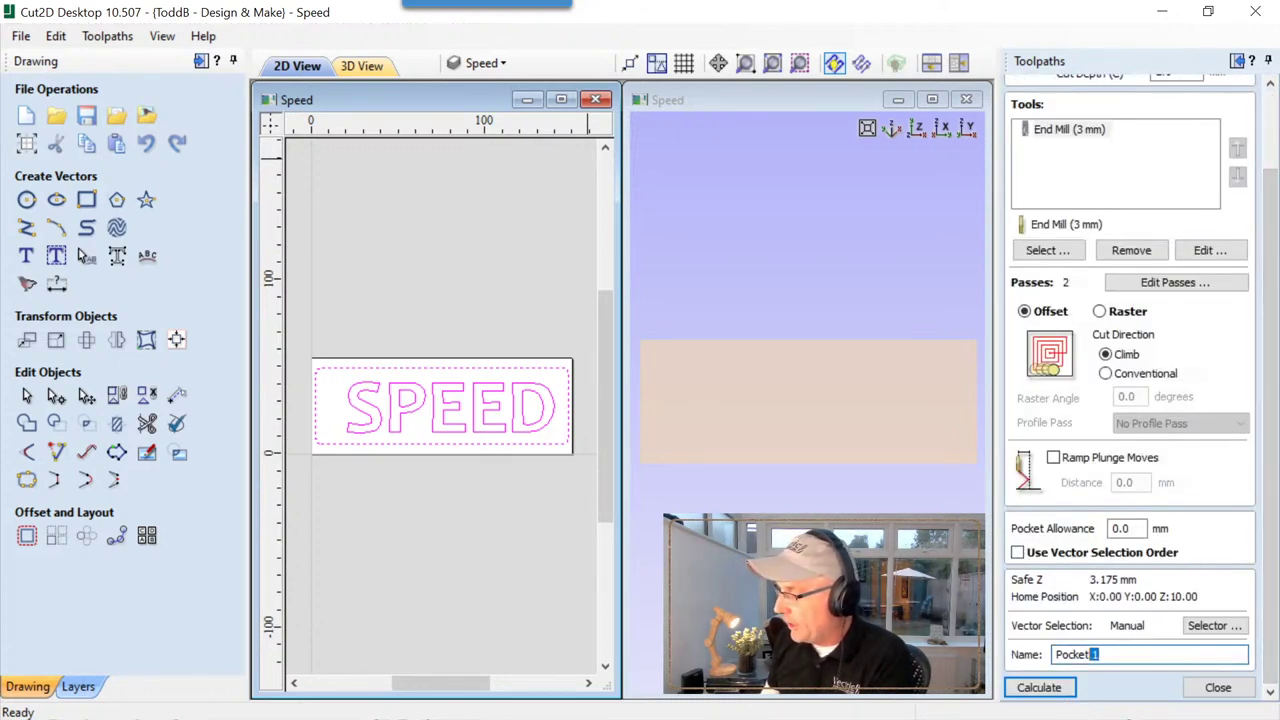
{"action": "key", "text": "BackSpace"}
{"action": "key", "text": "BackSpace"}
{"action": "left_click", "coordinate": [1058, 688]}
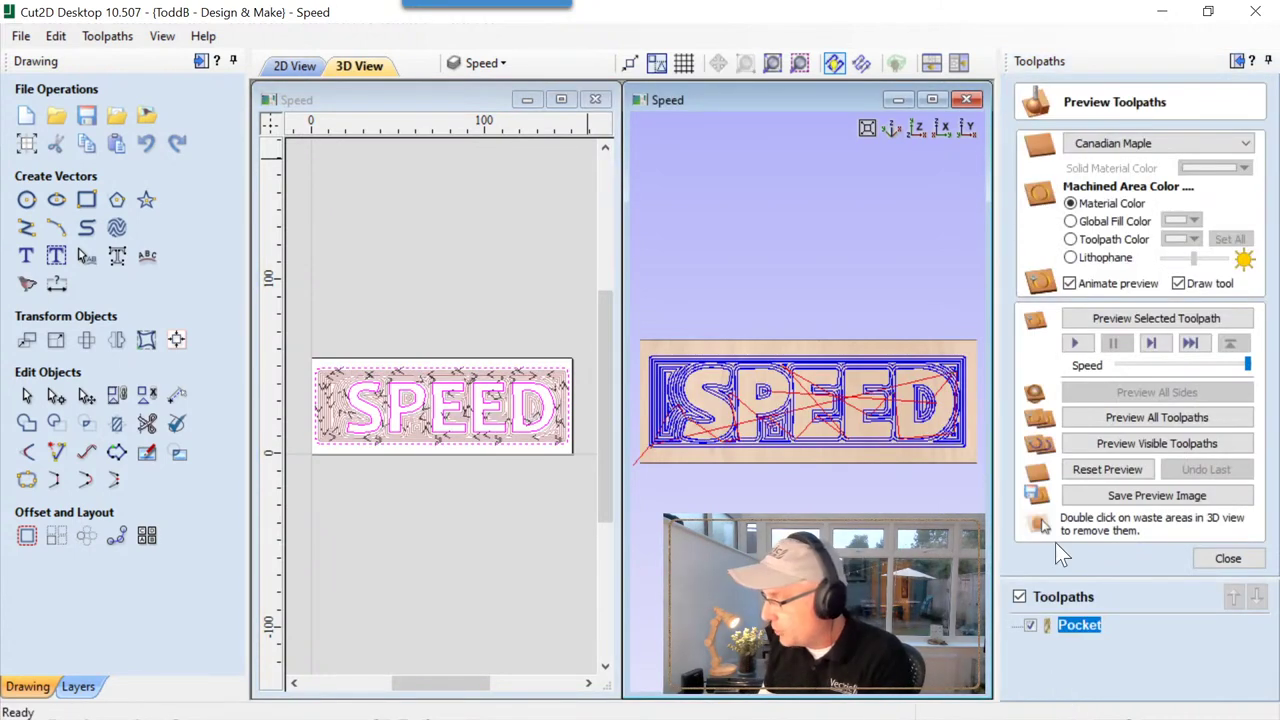
Preview the visible toolpaths and examine the carved sign at an angle in the enlarged 3D view.
{"action": "left_click", "coordinate": [1087, 443]}
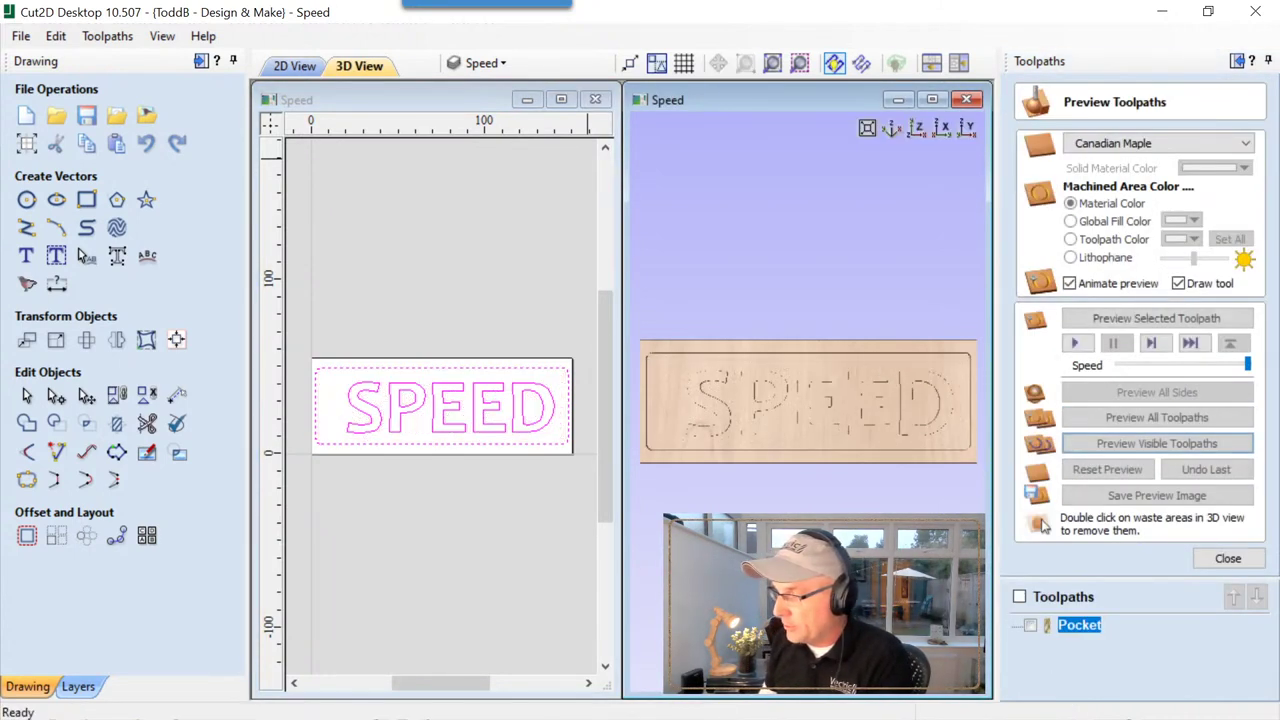
{"action": "left_click", "coordinate": [932, 100]}
{"action": "left_click_drag", "start_coordinate": [888, 432], "coordinate": [739, 372]}
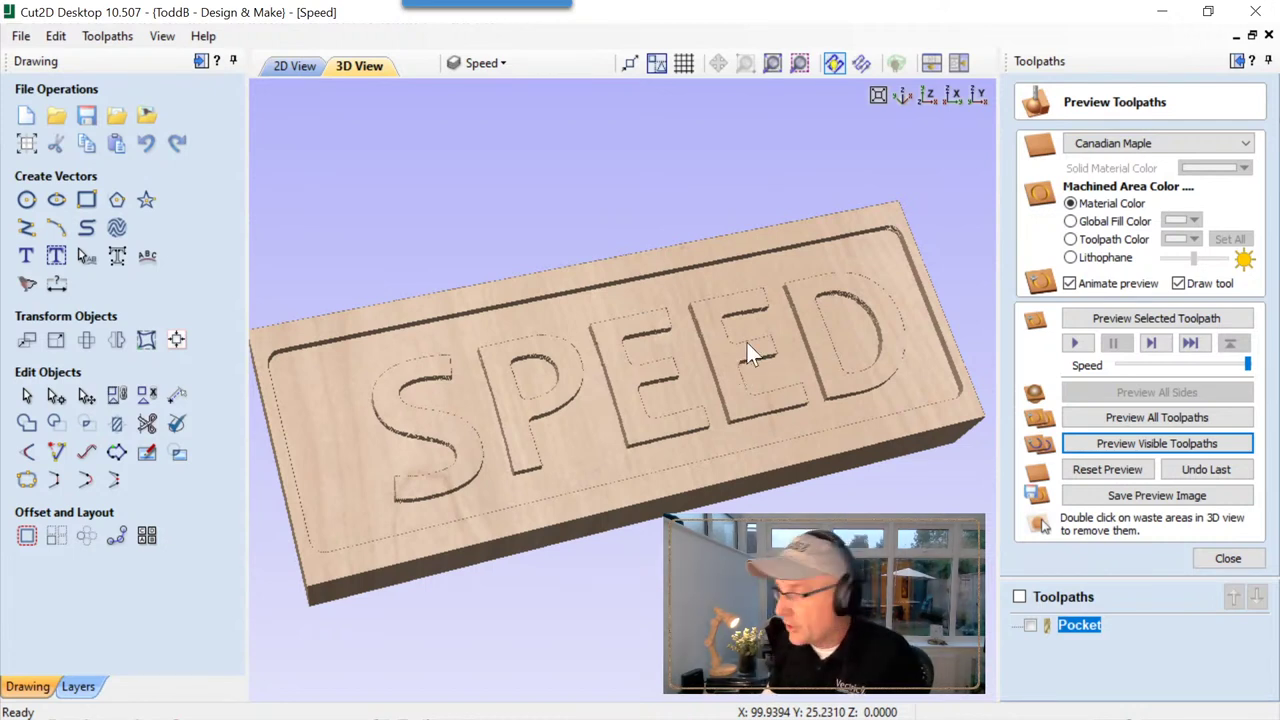
Return to an enlarged 2D view showing the whole sign and close the toolpath preview.
{"action": "left_click", "coordinate": [958, 63]}
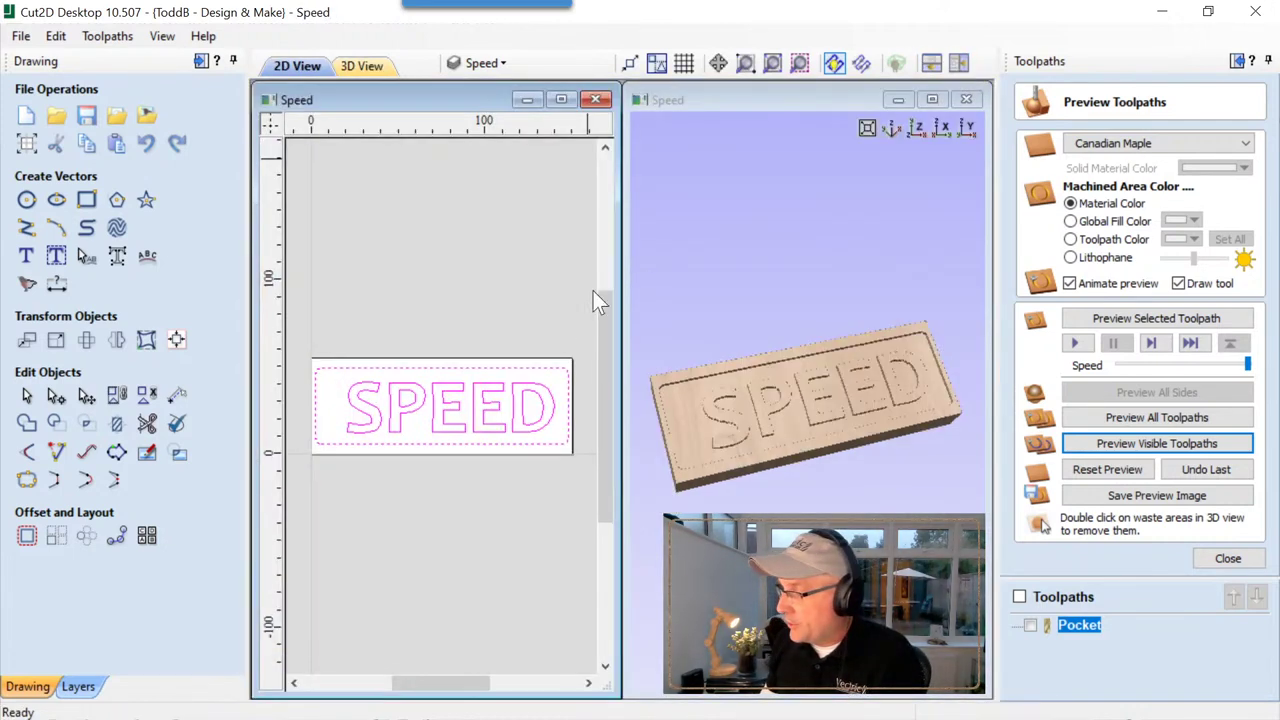
{"action": "scroll", "coordinate": [440, 439], "scroll_direction": "up", "scroll_amount": 1}
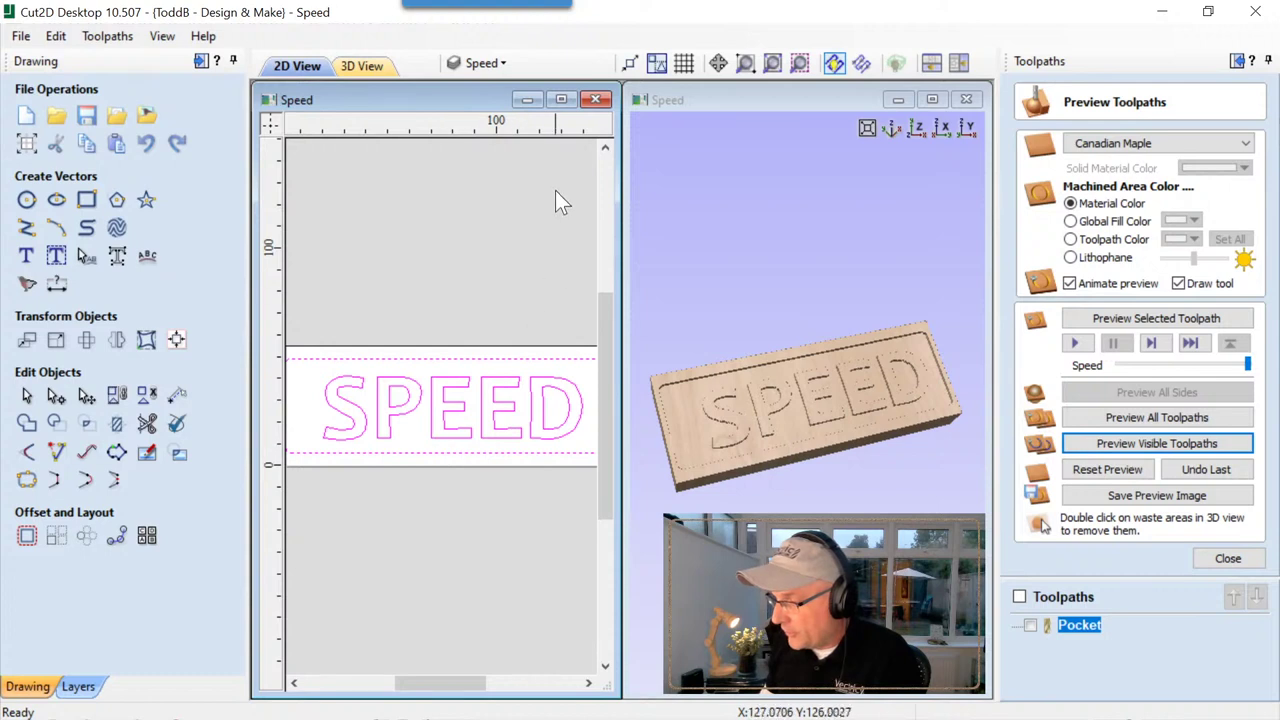
{"action": "left_click", "coordinate": [561, 99]}
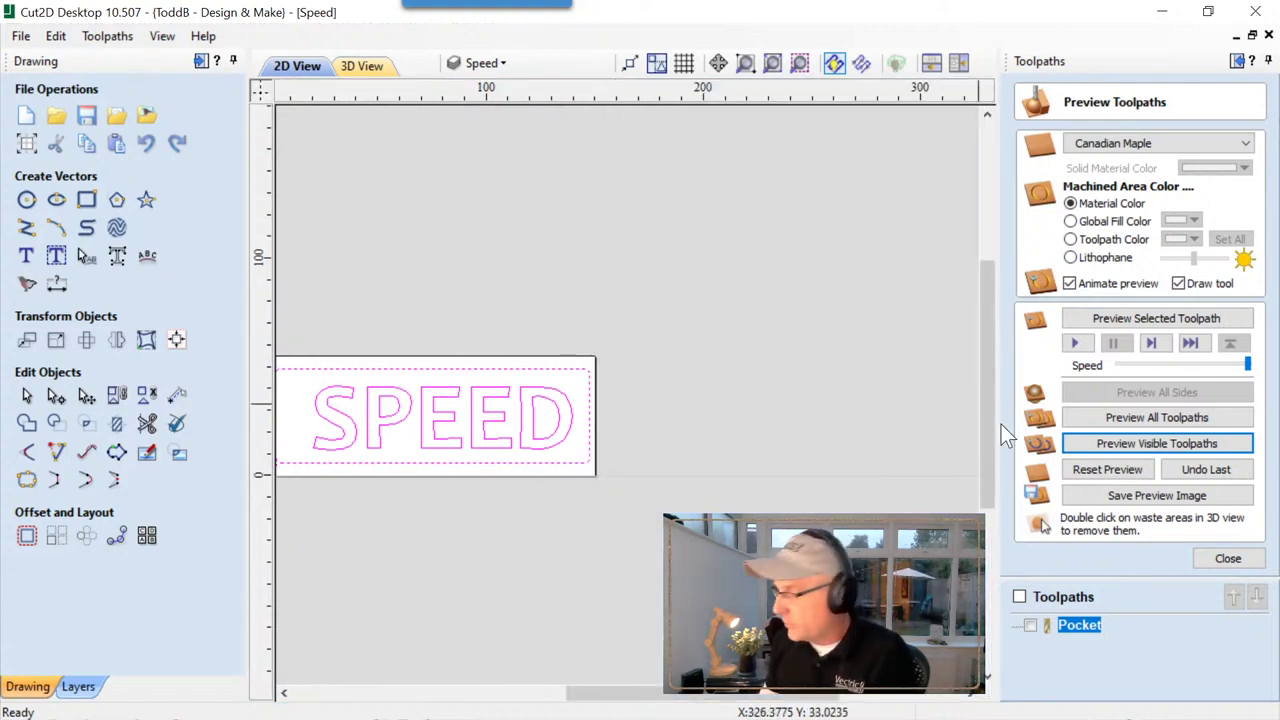
{"action": "key", "text": "F6"}
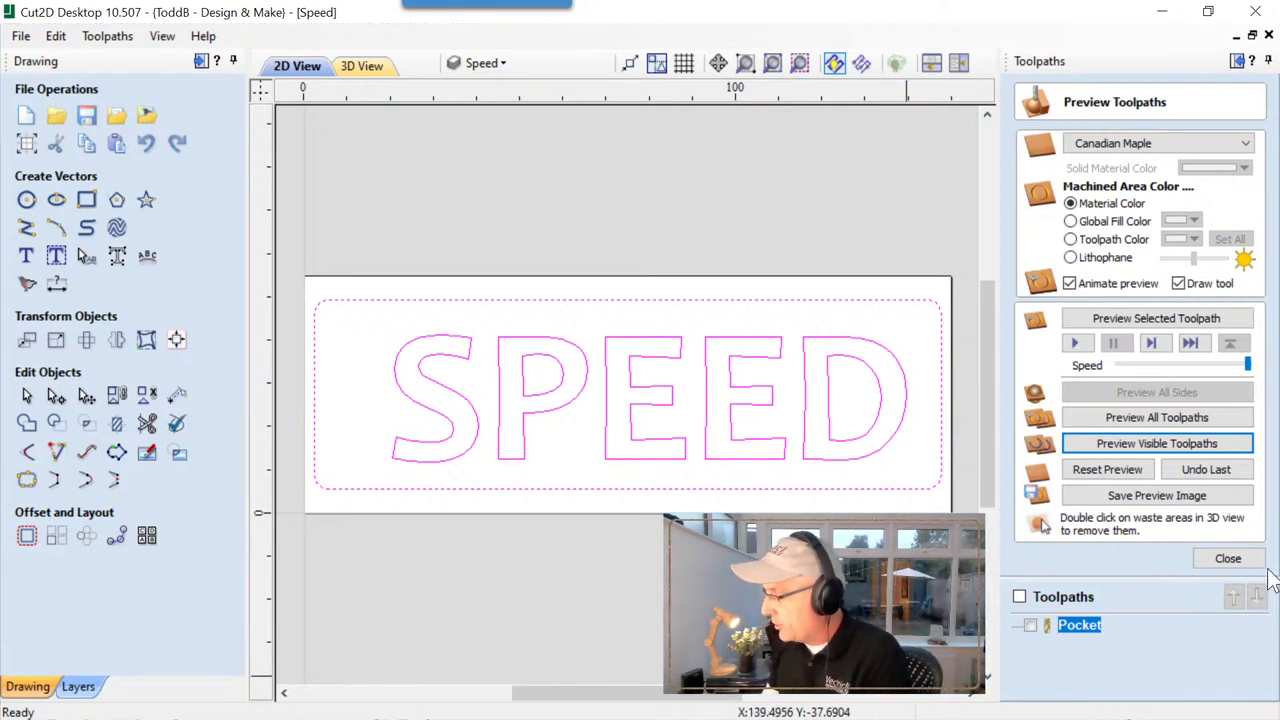
{"action": "left_click", "coordinate": [1235, 560]}
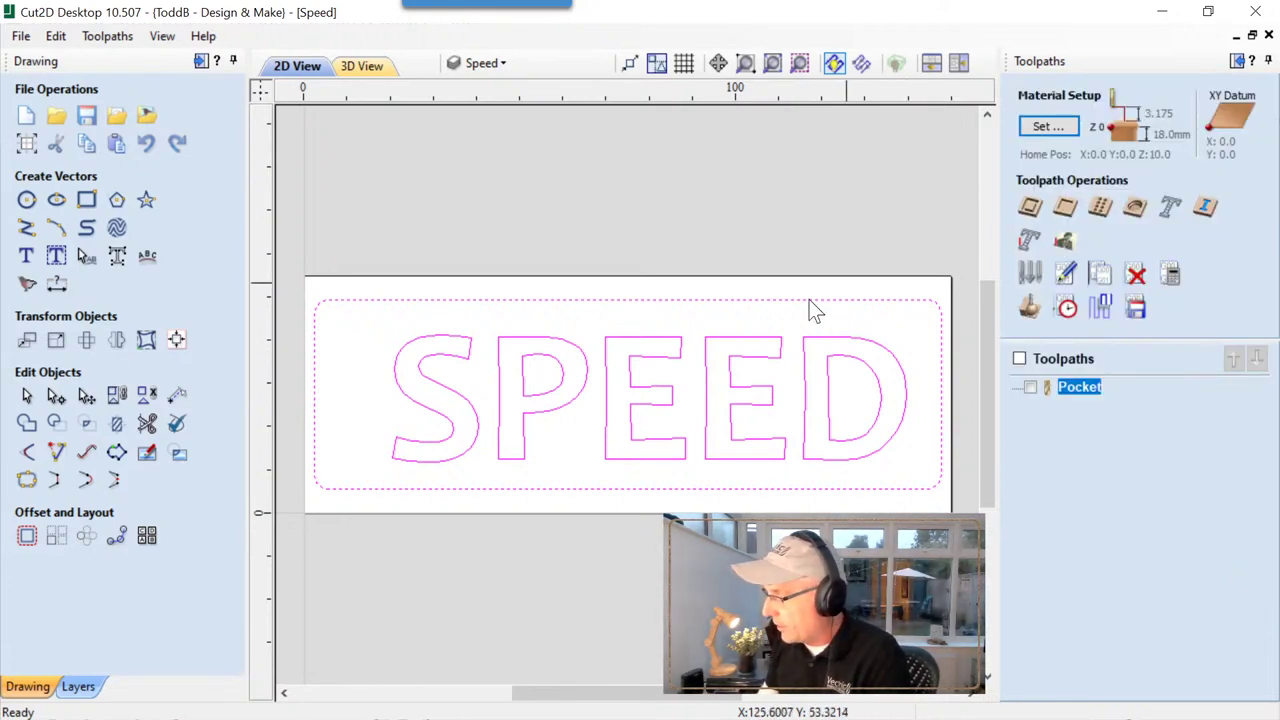
Copy only the SPEED text to a new visible, active layer named Shadow Outline with an orange drawing color.
{"action": "left_click", "coordinate": [540, 247]}
{"action": "left_click", "coordinate": [554, 338]}
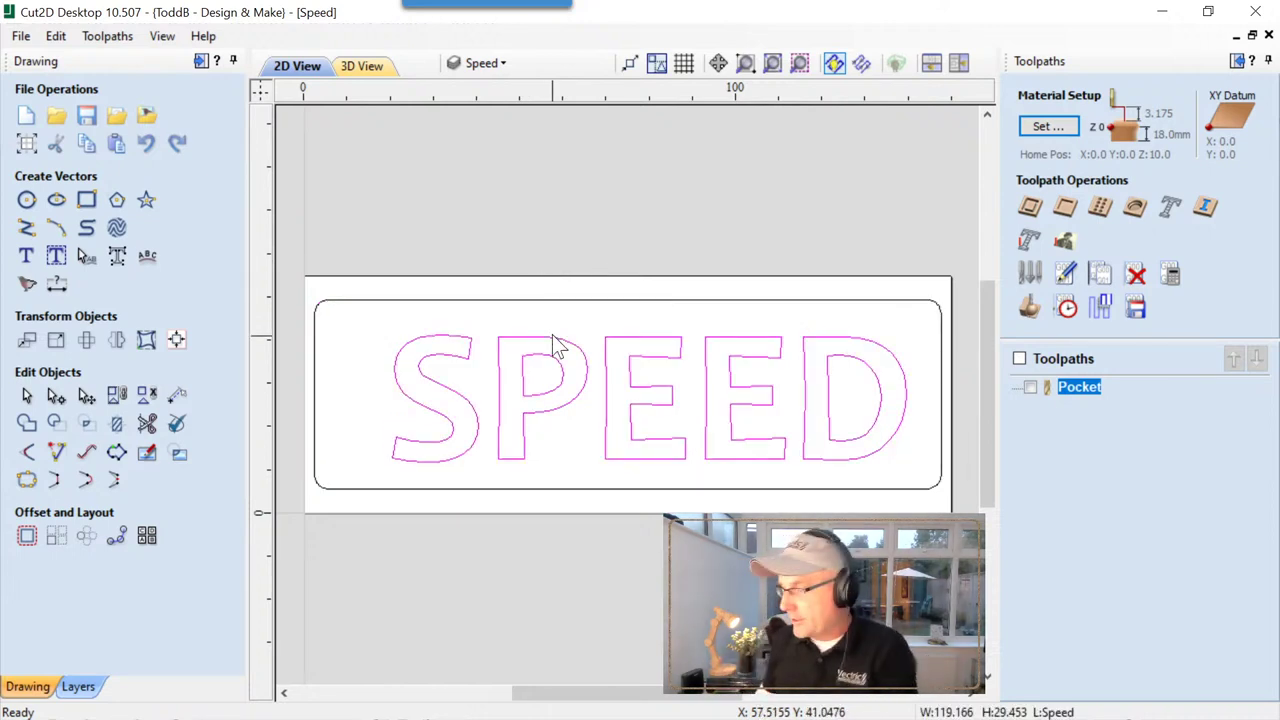
{"action": "right_click", "coordinate": [554, 344]}
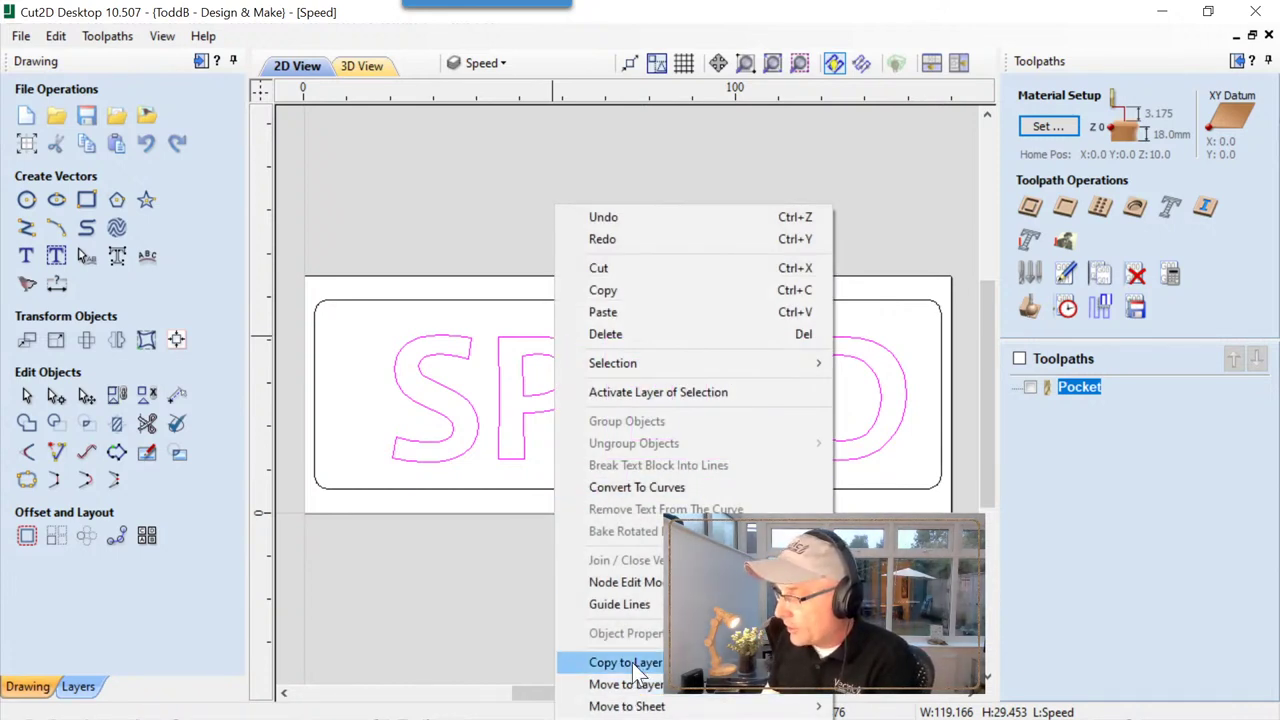
{"action": "left_click", "coordinate": [880, 692]}
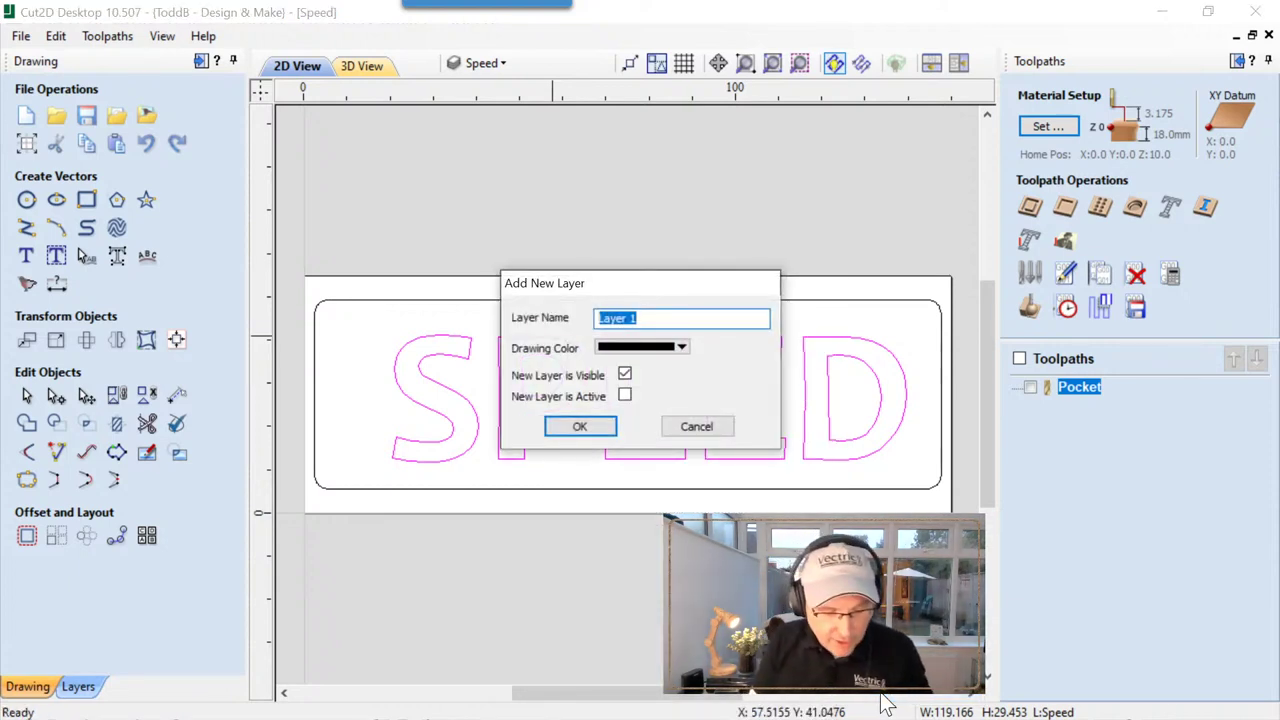
{"action": "type", "text": "Sh"}
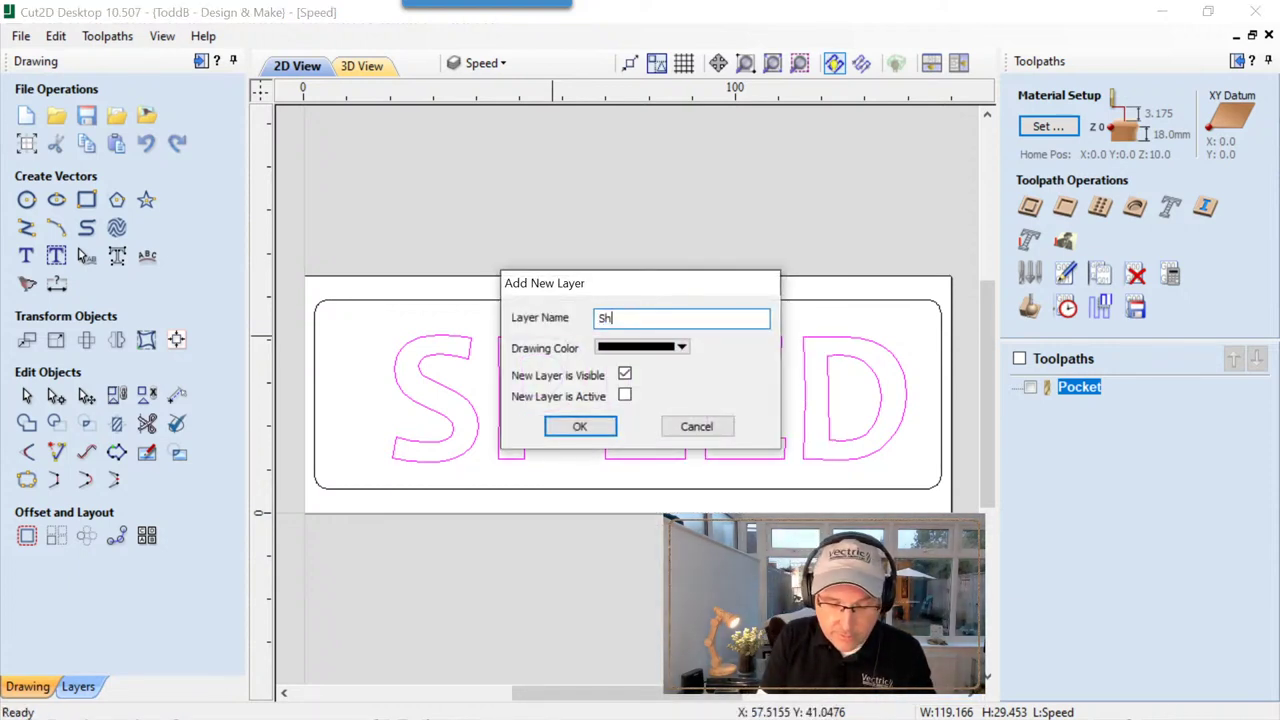
{"action": "type", "text": "adow Outline"}
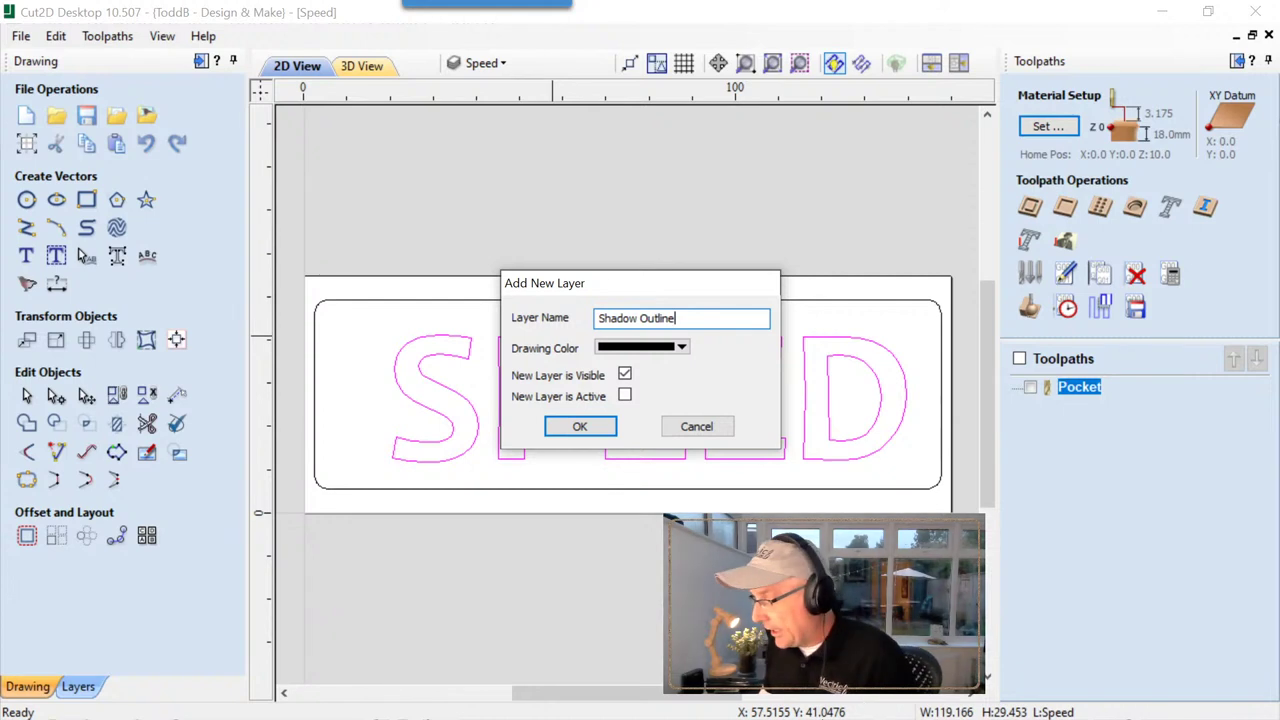
{"action": "left_click", "coordinate": [660, 347]}
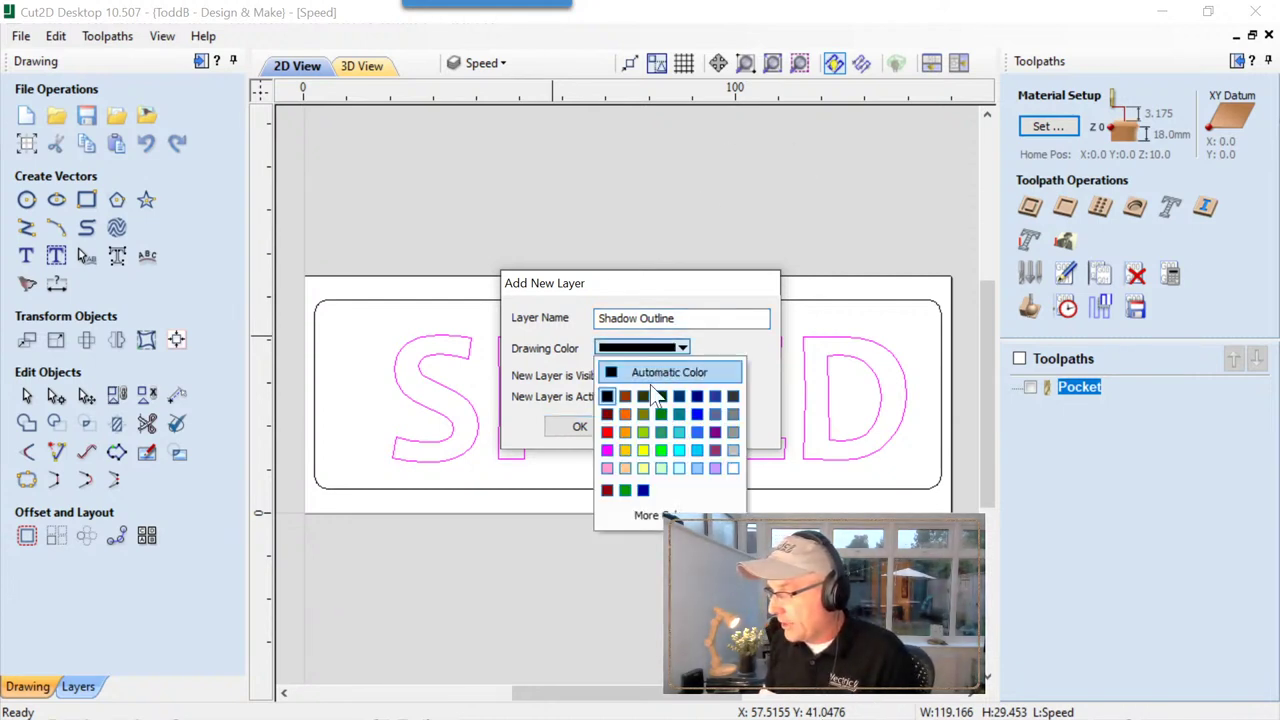
{"action": "left_click", "coordinate": [631, 415]}
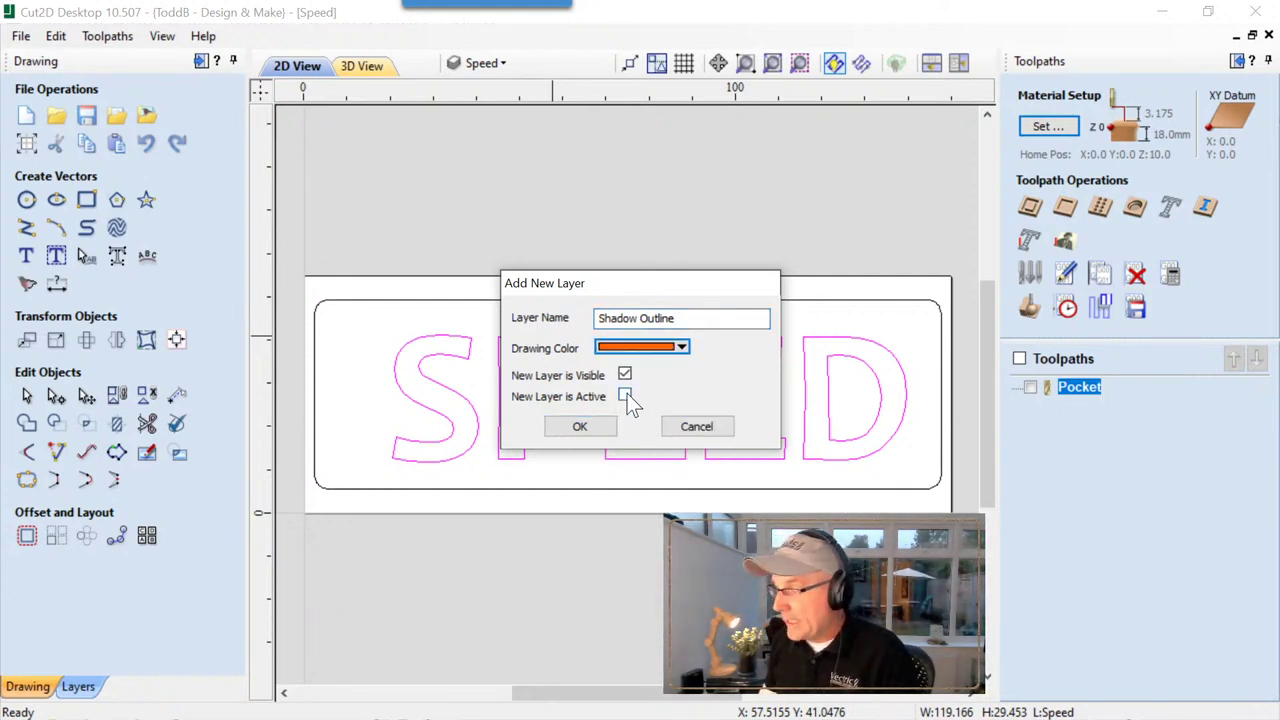
{"action": "left_click", "coordinate": [625, 396]}
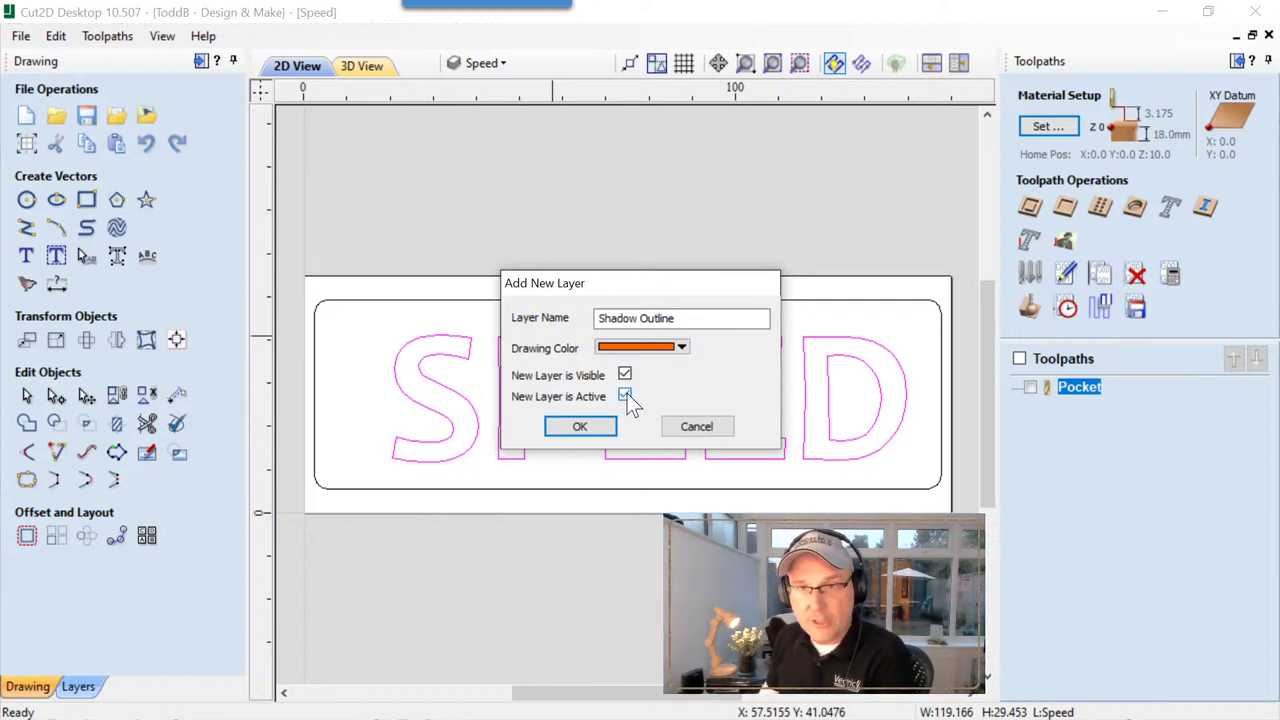
{"action": "left_click", "coordinate": [593, 428]}
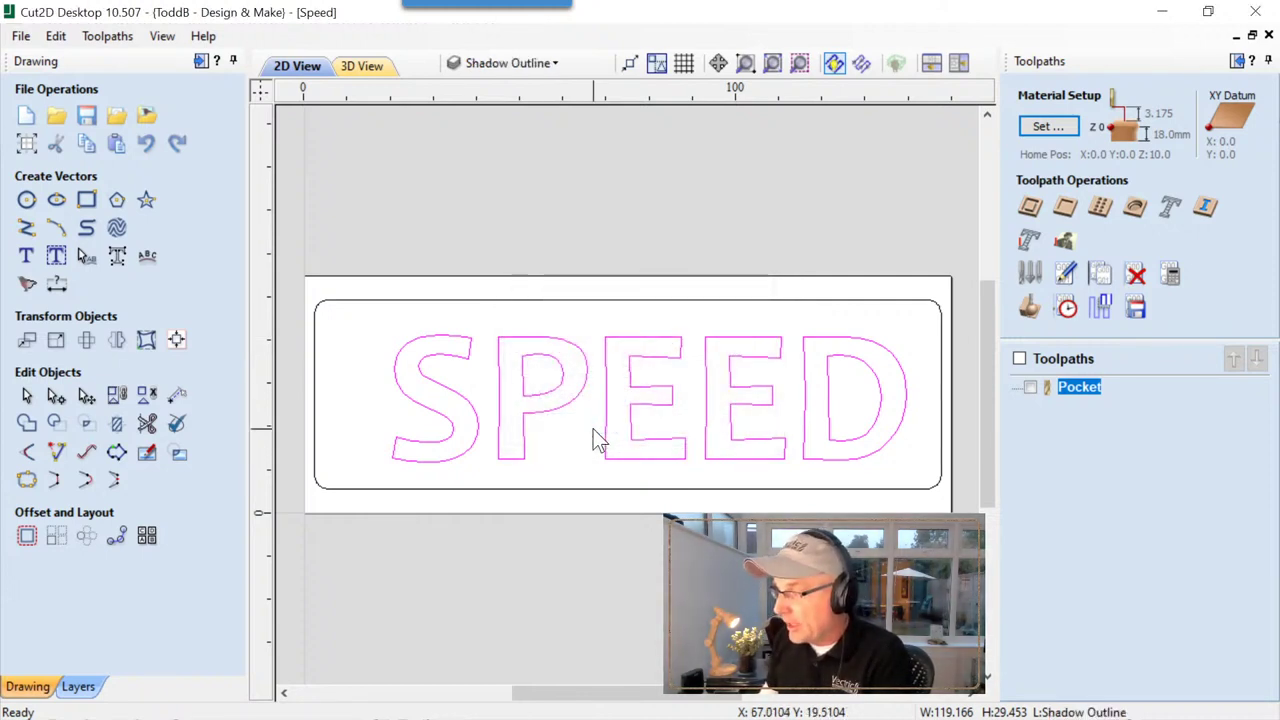
Try moving the copied SPEED text straight down from the original to check that they are separate.
{"action": "left_click", "coordinate": [584, 330]}
{"action": "left_click", "coordinate": [571, 344]}
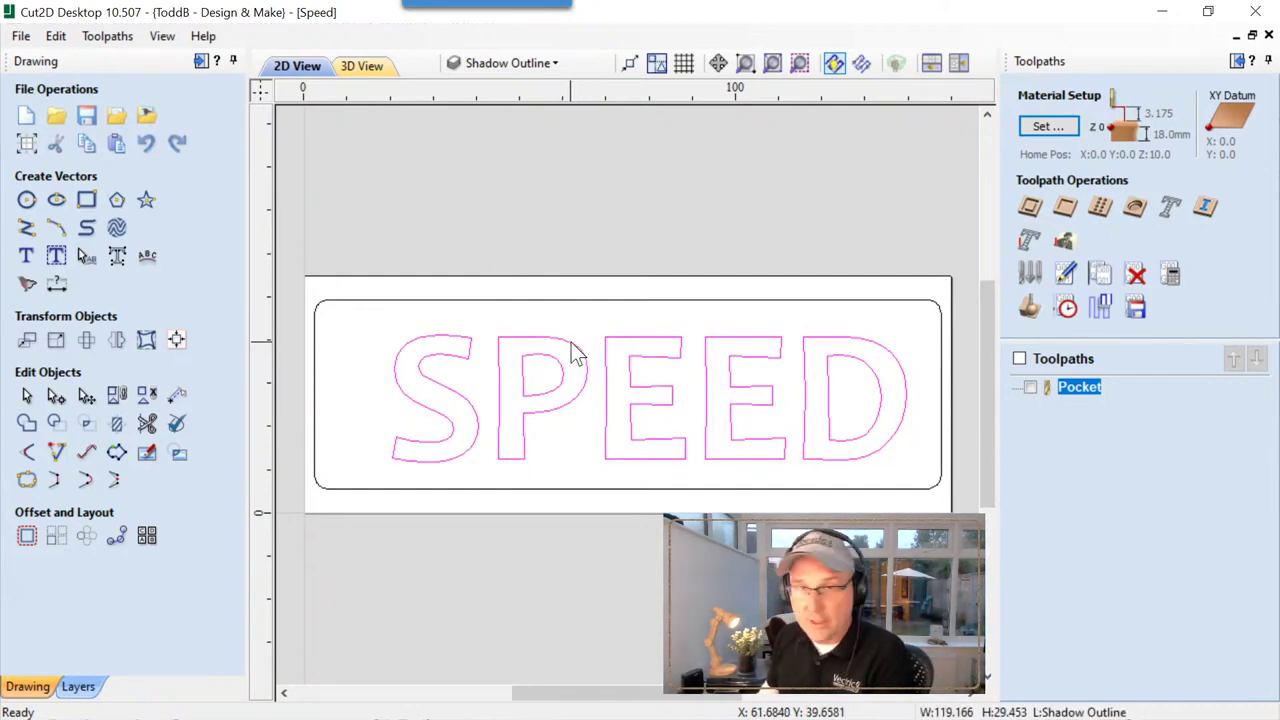
{"action": "left_click_drag", "start_coordinate": [654, 394], "coordinate": [590, 340]}
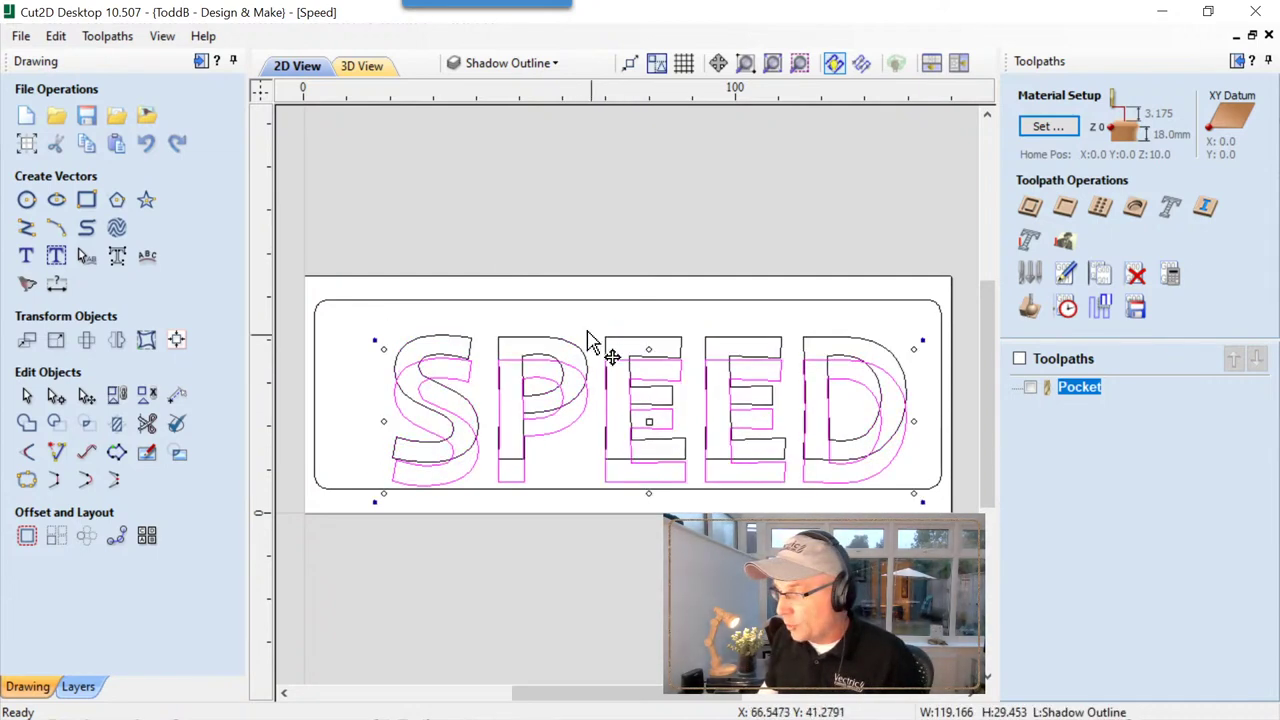
{"action": "left_click", "coordinate": [579, 340]}
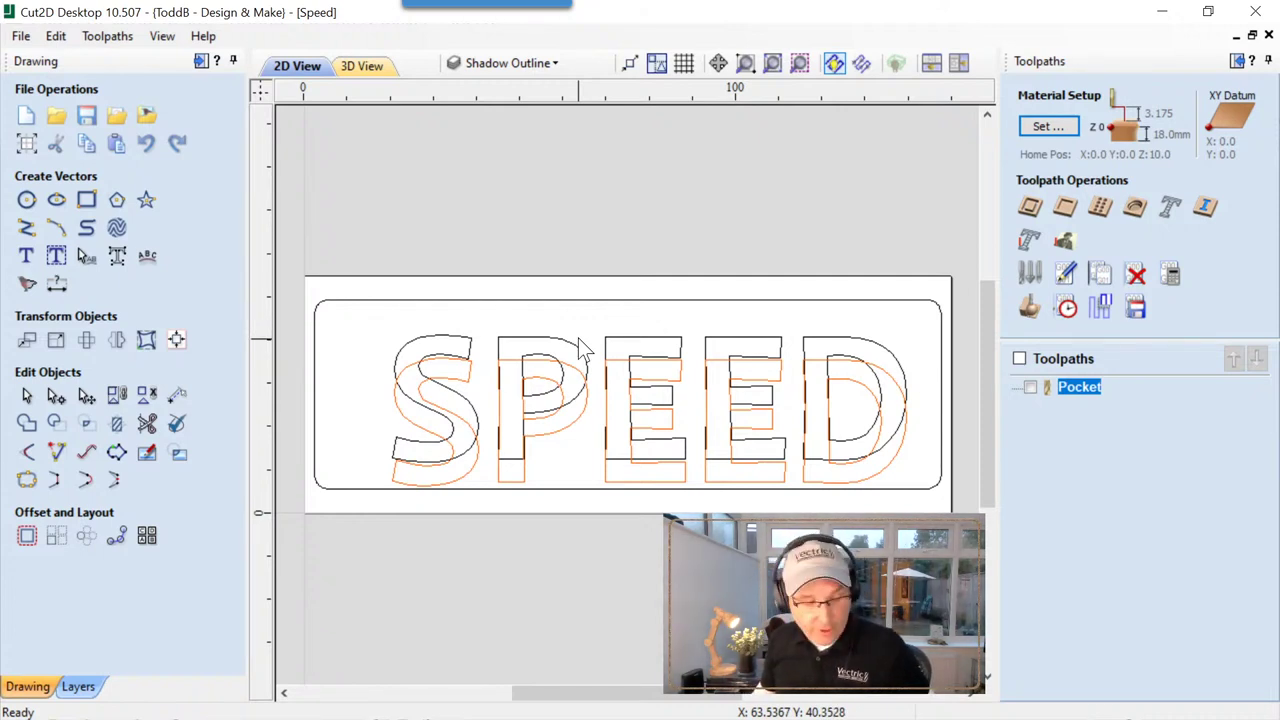
Create a bounding-box distortion envelope around the copied SPEED text on the Shadow Outline layer.
{"action": "left_click", "coordinate": [567, 354]}
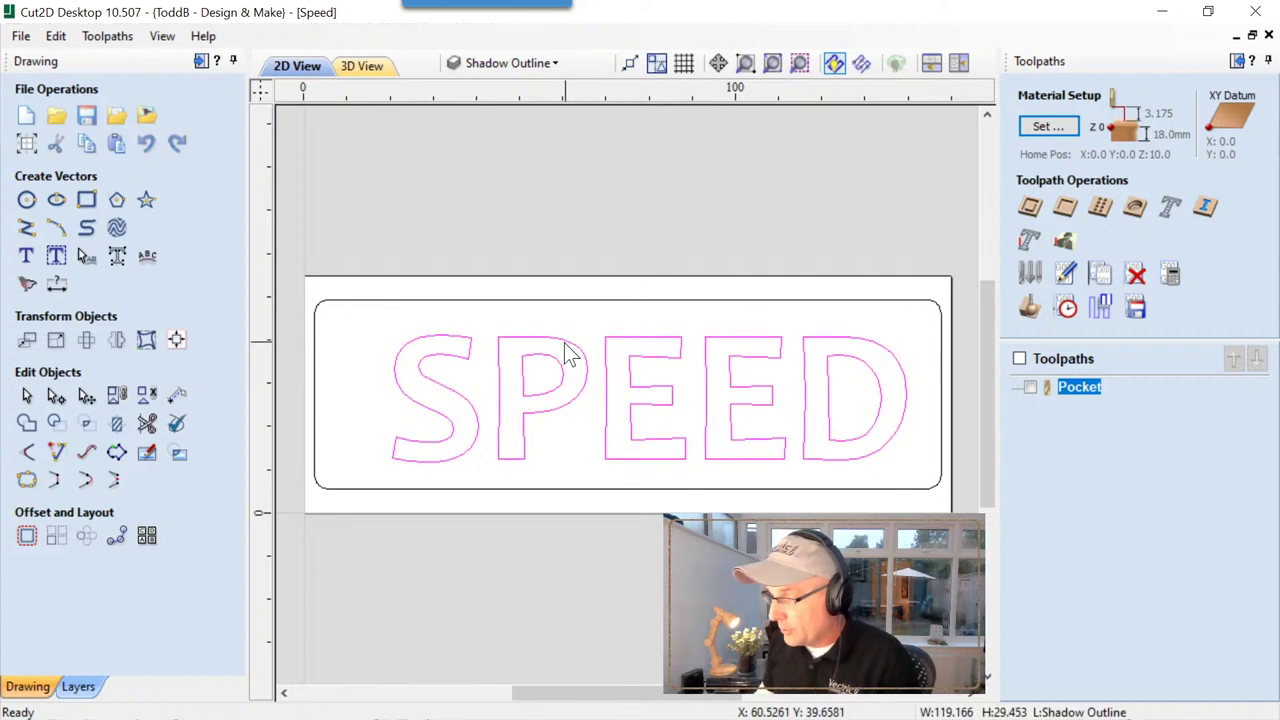
{"action": "left_click", "coordinate": [147, 341]}
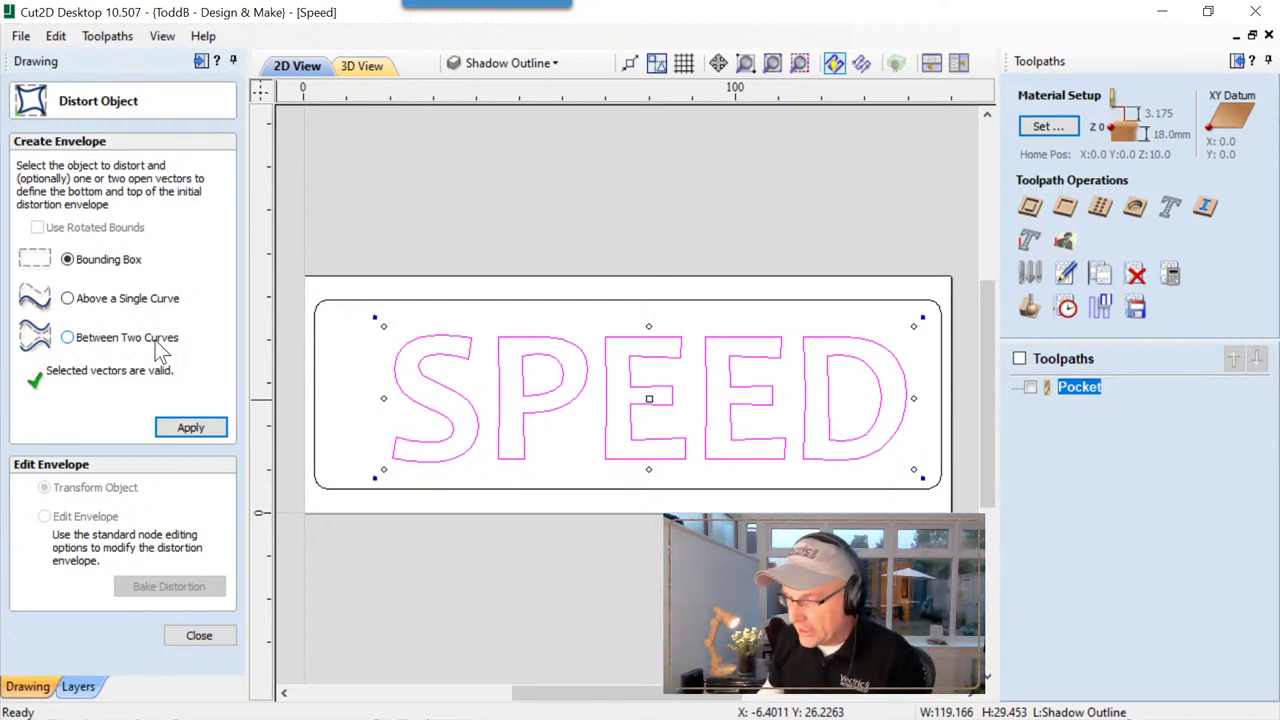
{"action": "left_click", "coordinate": [190, 427]}
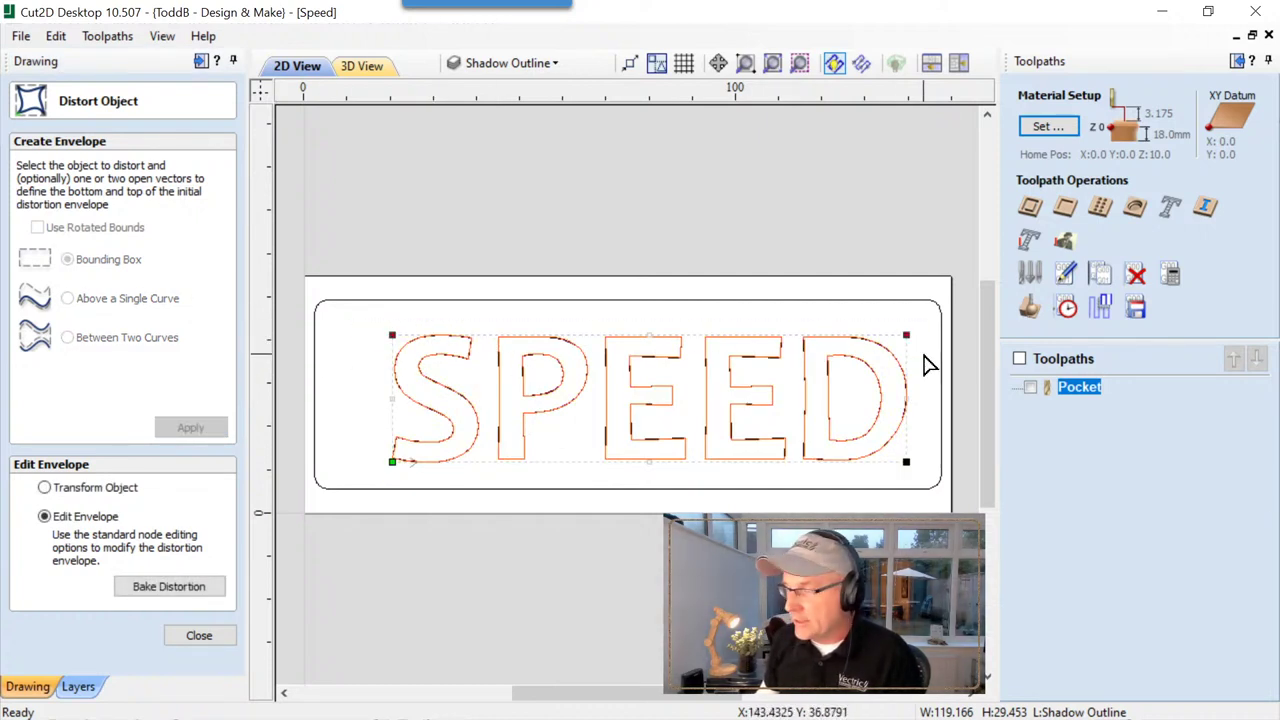
Shift the envelope's two upper nodes left and down so the SPEED copy slants left at a little over half its height.
{"action": "key", "text": "Left"}
{"action": "key", "text": "Left"}
{"action": "key", "text": "Left"}
{"action": "key", "text": "Left"}
{"action": "key", "text": "Left"}
{"action": "key", "text": "Left"}
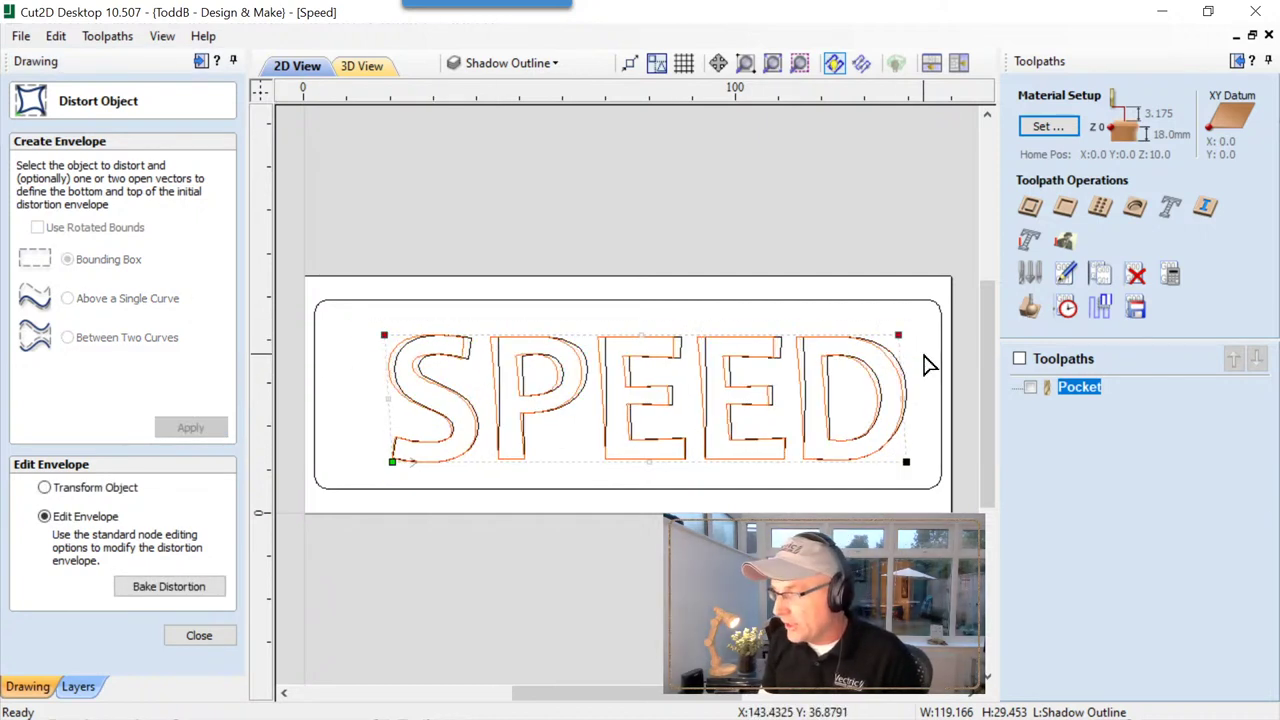
{"action": "key", "text": "Down"}
{"action": "key", "text": "Down"}
{"action": "key", "text": "Down"}
{"action": "key", "text": "Down"}
{"action": "key", "text": "Down"}
{"action": "key", "text": "Down"}
{"action": "key", "text": "Down"}
{"action": "key", "text": "Down"}
{"action": "key", "text": "Down"}
{"action": "key", "text": "Down"}
{"action": "key", "text": "Down"}
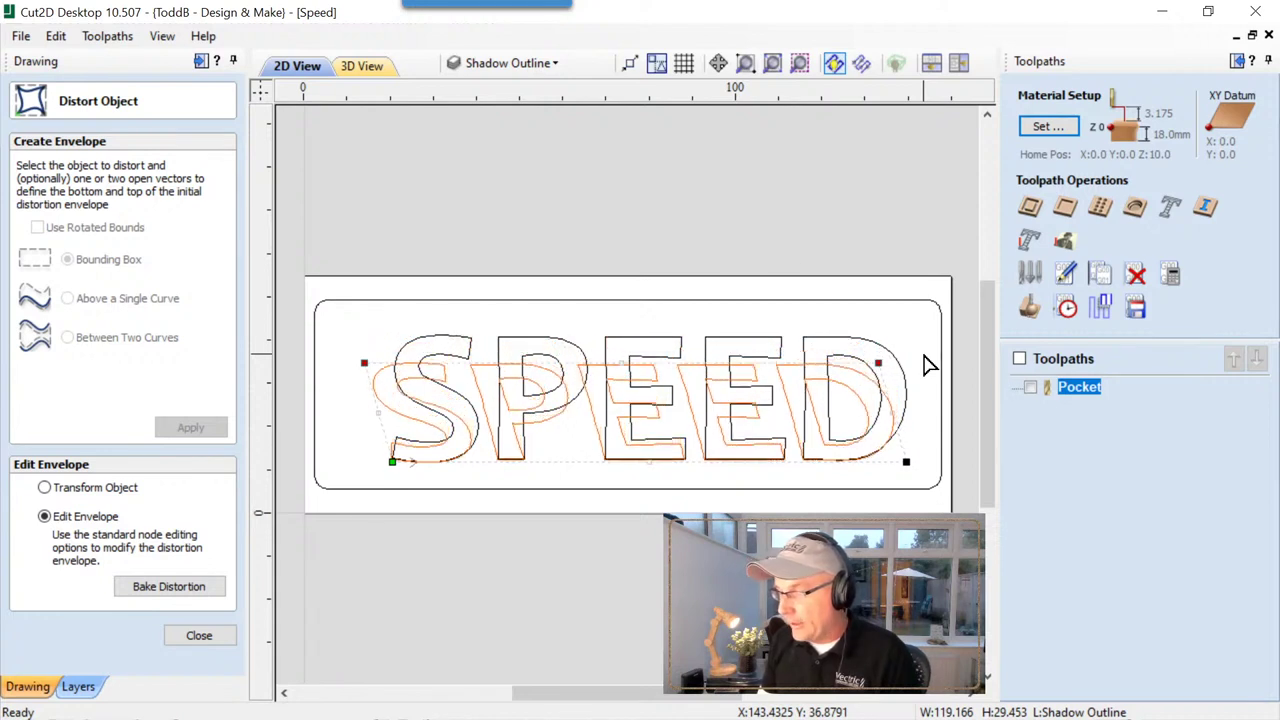
{"action": "key", "text": "Left"}
{"action": "key", "text": "Left"}
{"action": "key", "text": "Left"}
{"action": "key", "text": "Left"}
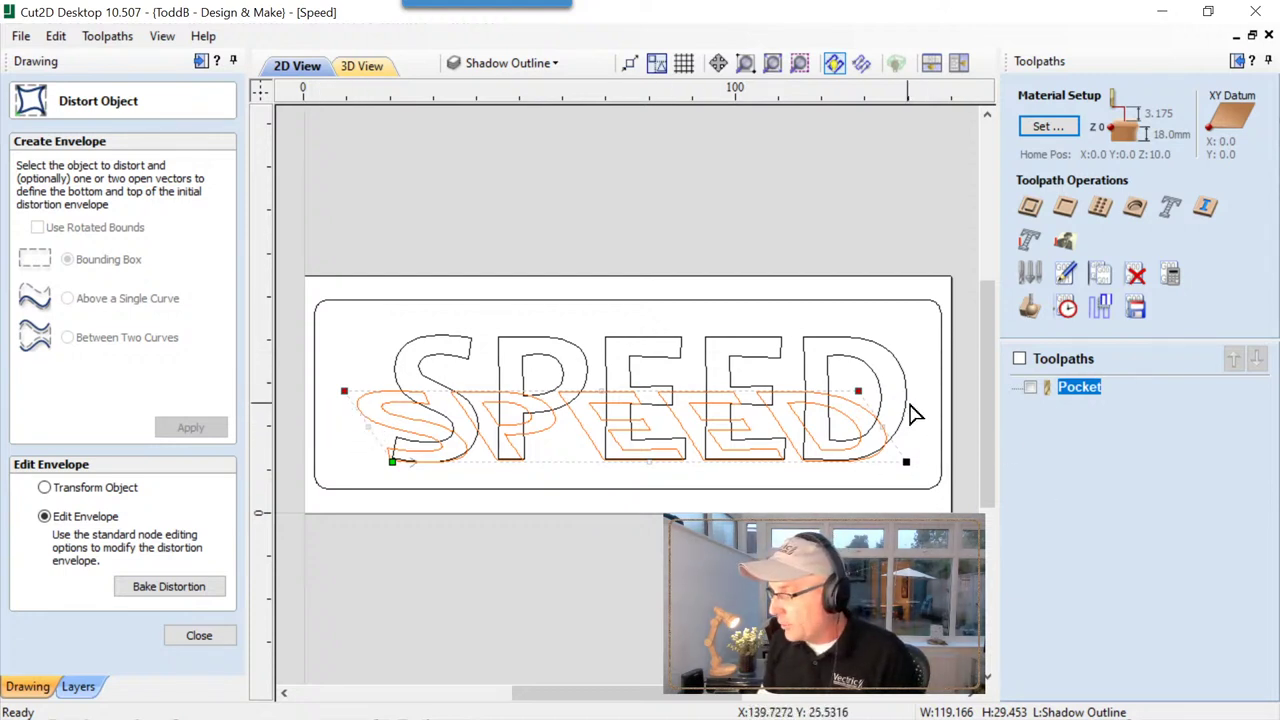
{"action": "left_click_drag", "start_coordinate": [884, 420], "coordinate": [881, 425]}
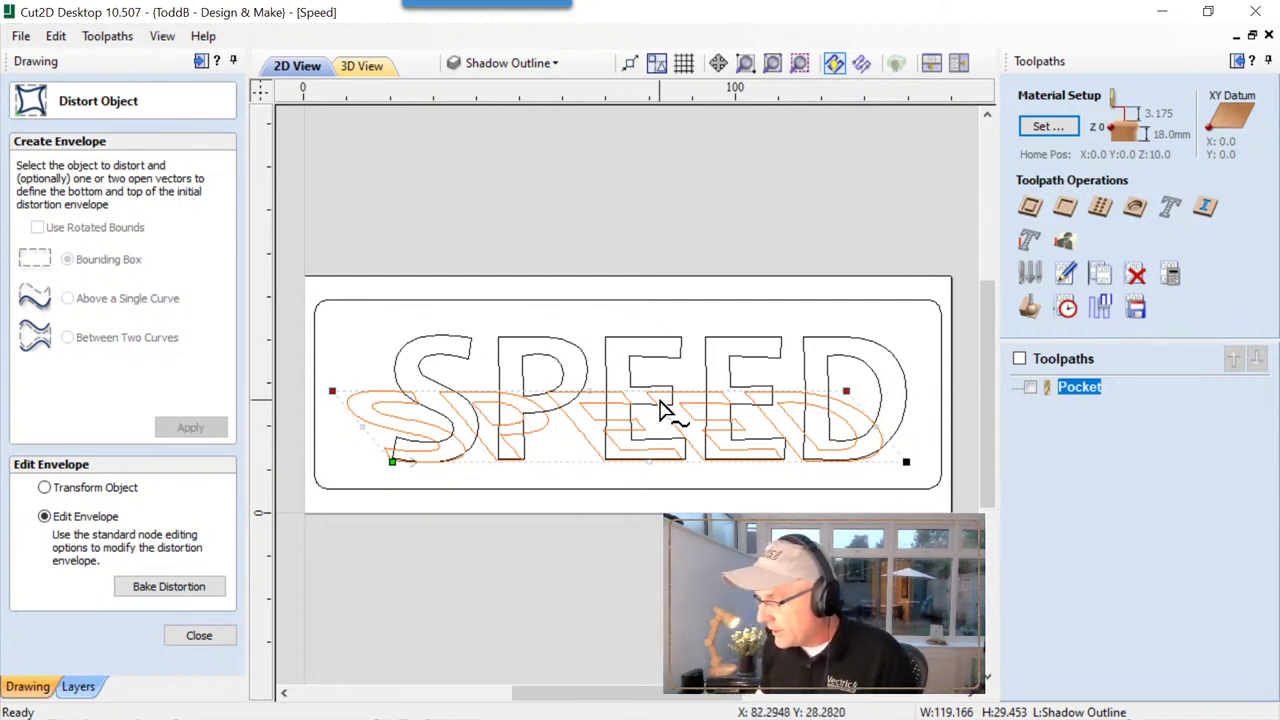
Raise the envelope's top edge slightly so the slanted copy is about 17 mm high, checking it against the original letters.
{"action": "scroll", "coordinate": [660, 410], "scroll_direction": "up", "scroll_amount": 2}
{"action": "scroll", "coordinate": [660, 410], "scroll_direction": "up", "scroll_amount": 1}
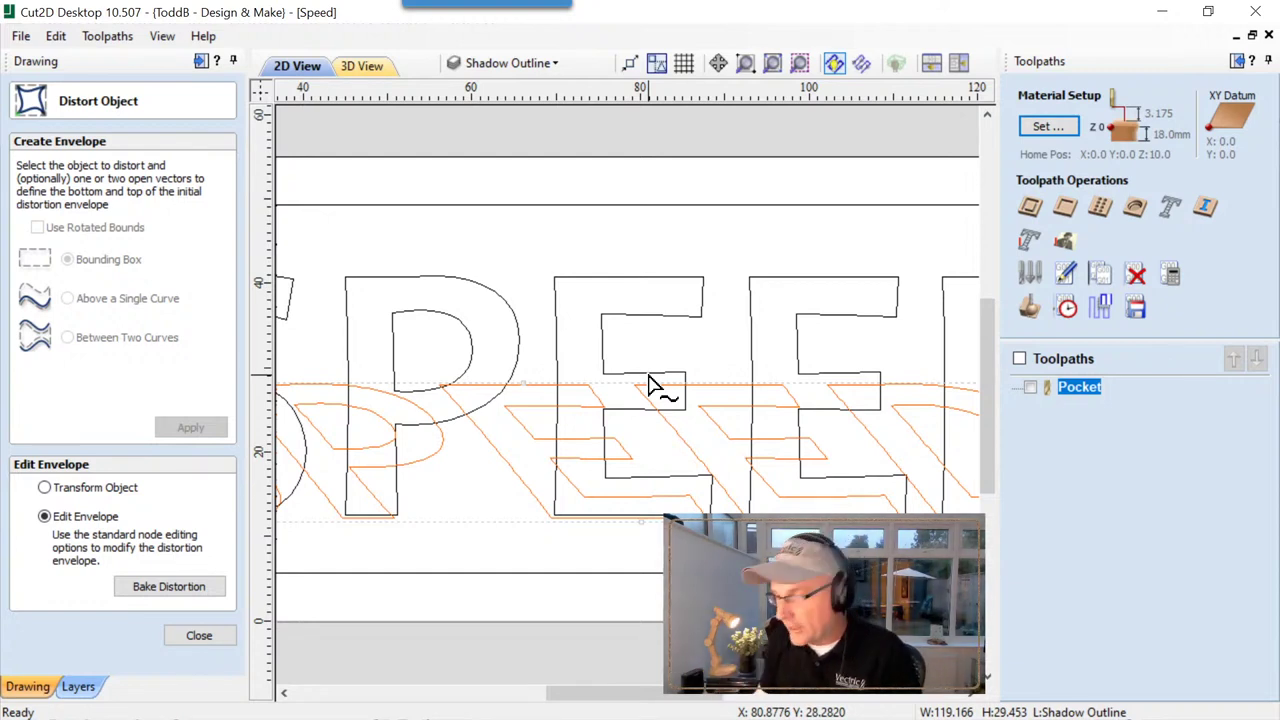
{"action": "scroll", "coordinate": [650, 385], "scroll_direction": "down", "scroll_amount": 2}
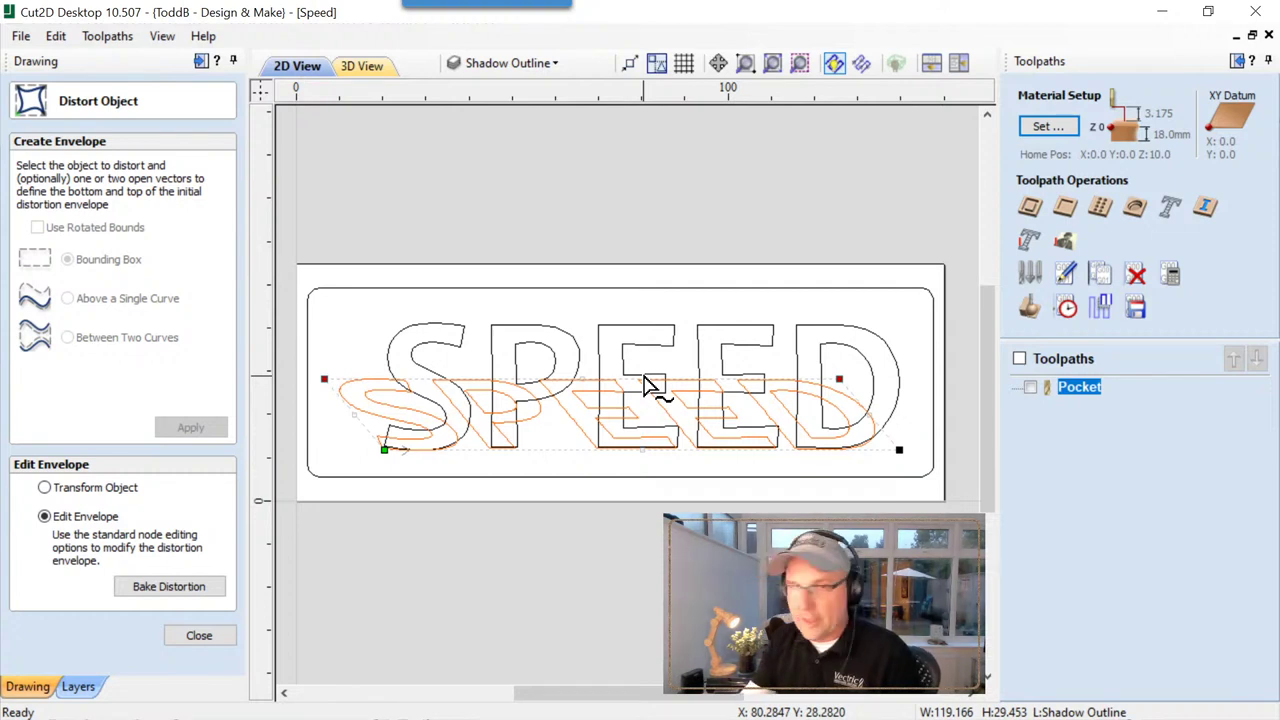
{"action": "left_click_drag", "start_coordinate": [645, 383], "coordinate": [645, 379]}
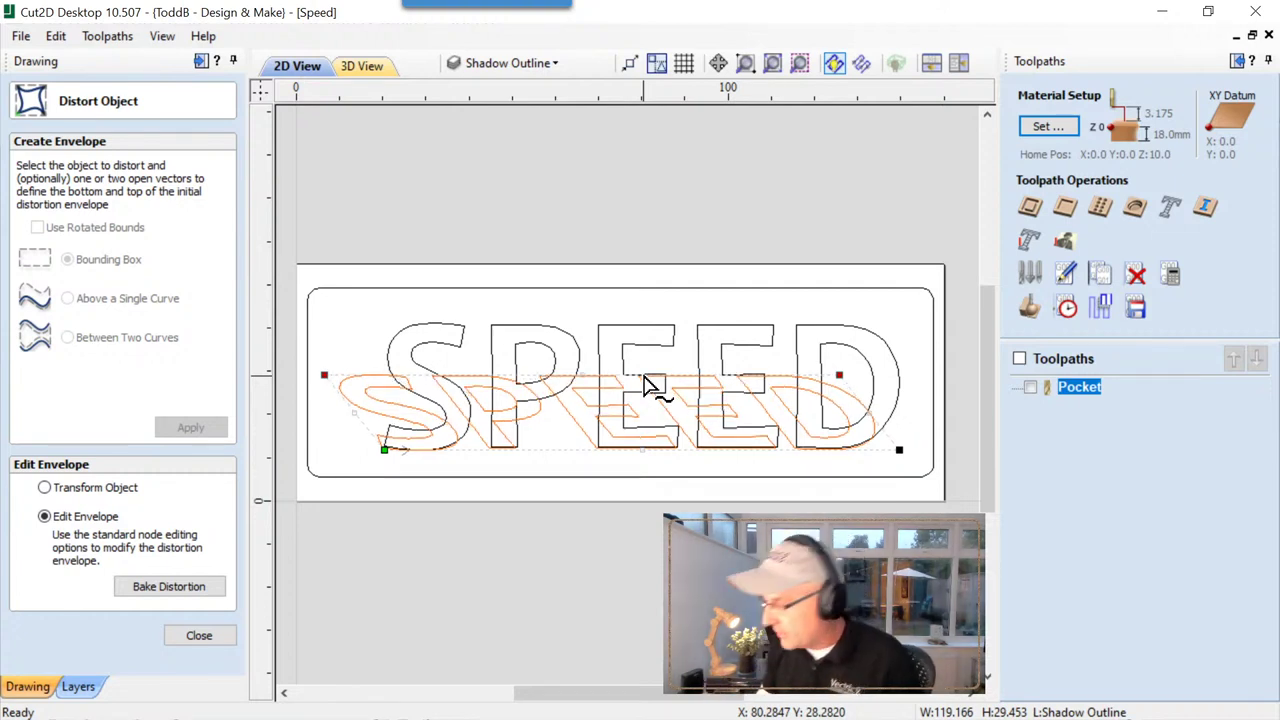
{"action": "scroll", "coordinate": [655, 393], "scroll_direction": "up", "scroll_amount": 3}
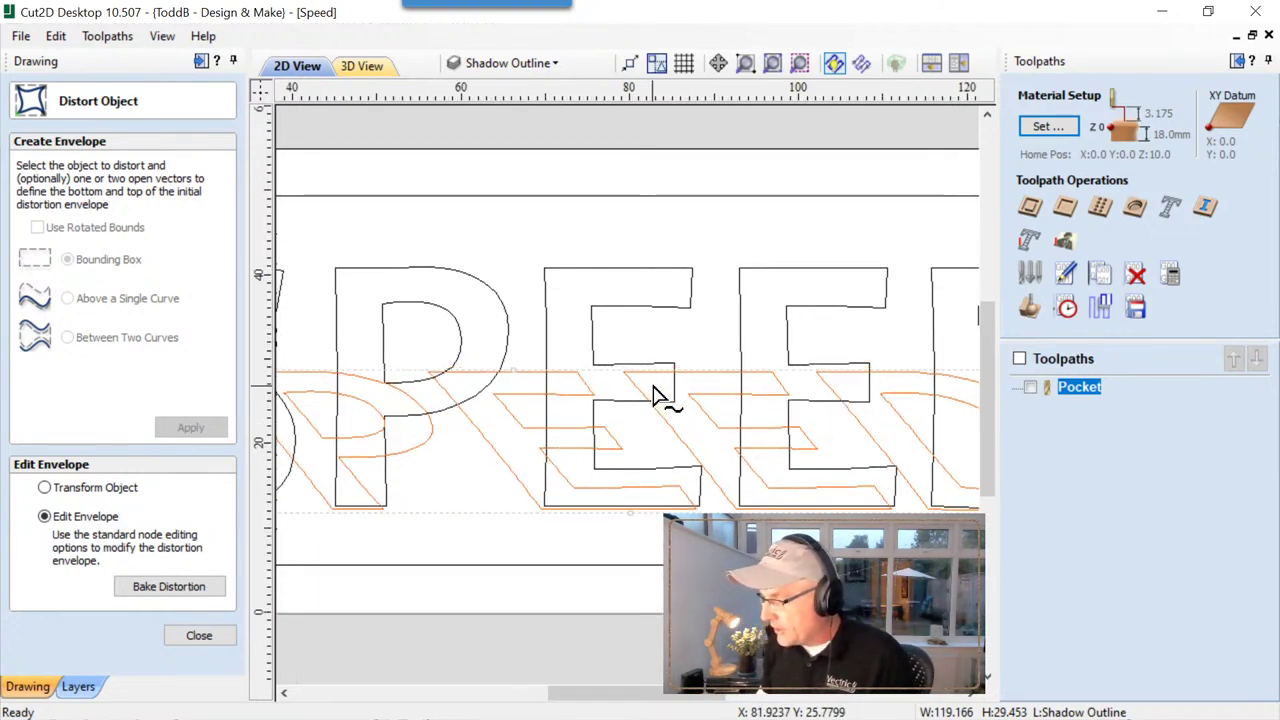
{"action": "scroll", "coordinate": [655, 393], "scroll_direction": "down", "scroll_amount": 3}
{"action": "scroll", "coordinate": [376, 487], "scroll_direction": "up", "scroll_amount": 3}
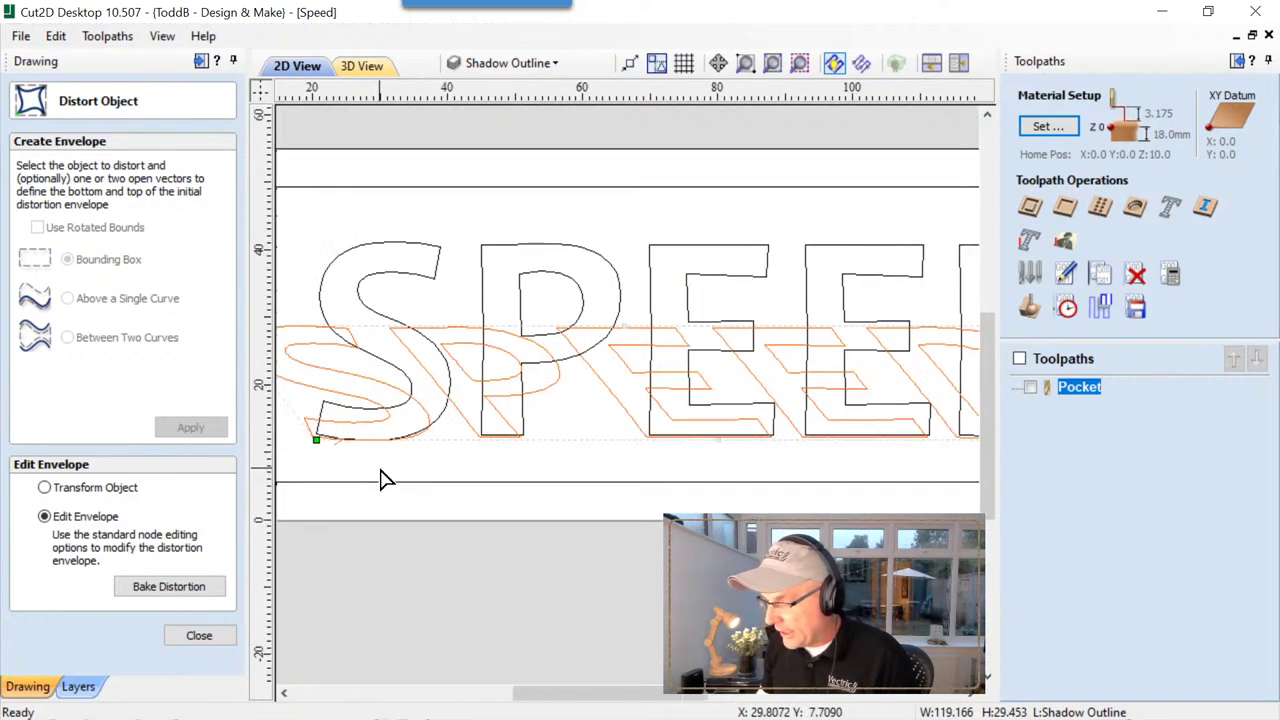
{"action": "scroll", "coordinate": [380, 480], "scroll_direction": "down", "scroll_amount": 2}
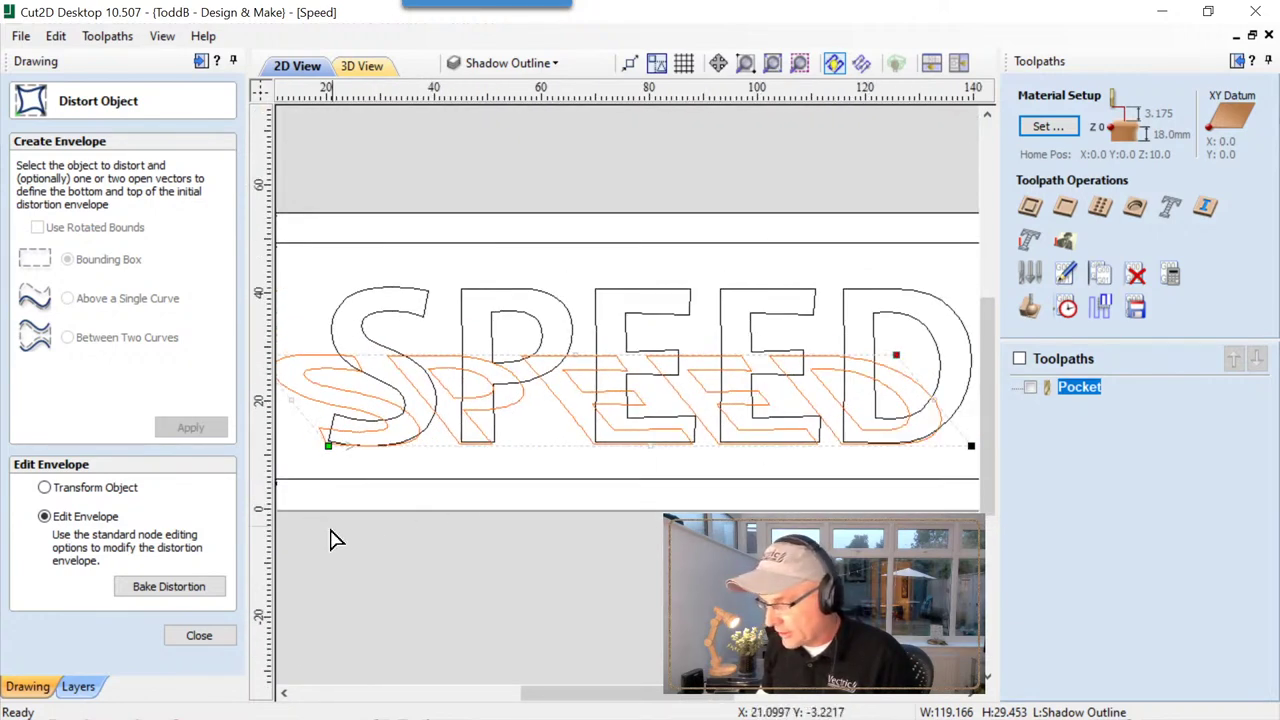
Bake the distortion into the slanted SPEED copy and group its letter outlines into one object.
{"action": "left_click", "coordinate": [170, 587]}
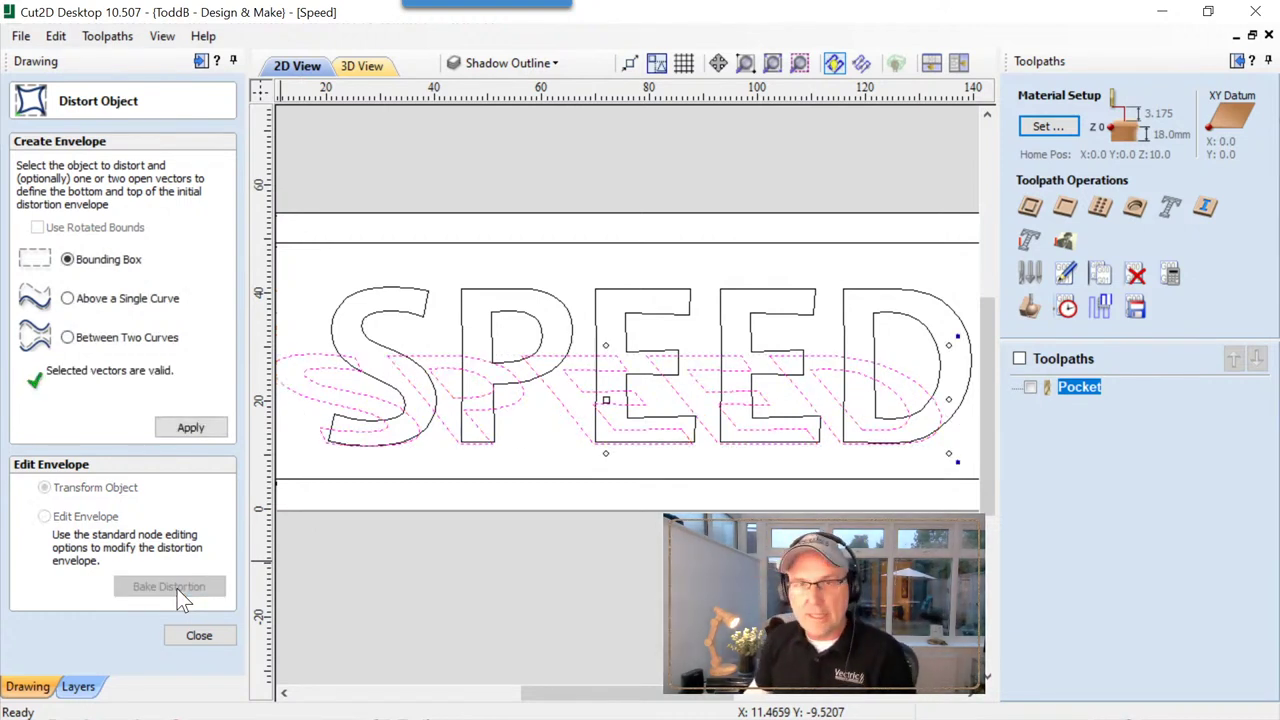
{"action": "right_click", "coordinate": [325, 404]}
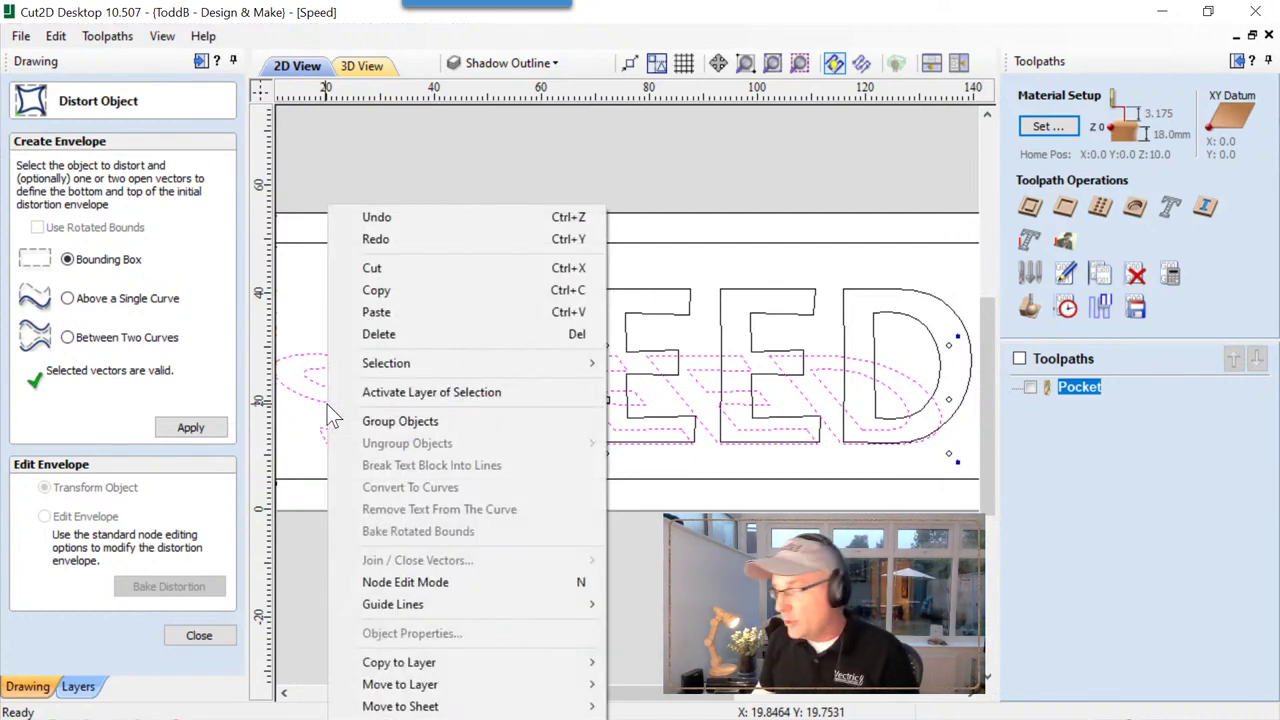
{"action": "left_click", "coordinate": [398, 424]}
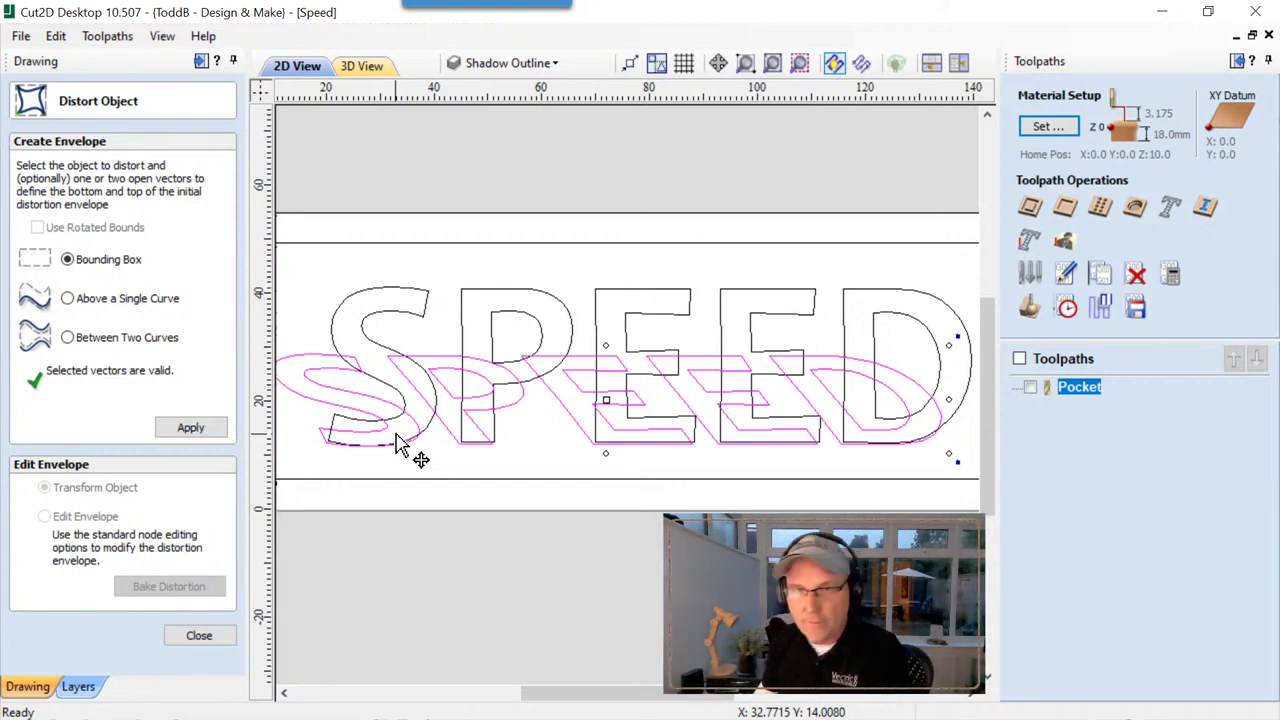
{"action": "left_click", "coordinate": [205, 635]}
{"action": "scroll", "coordinate": [510, 430], "scroll_direction": "down", "scroll_amount": 1}
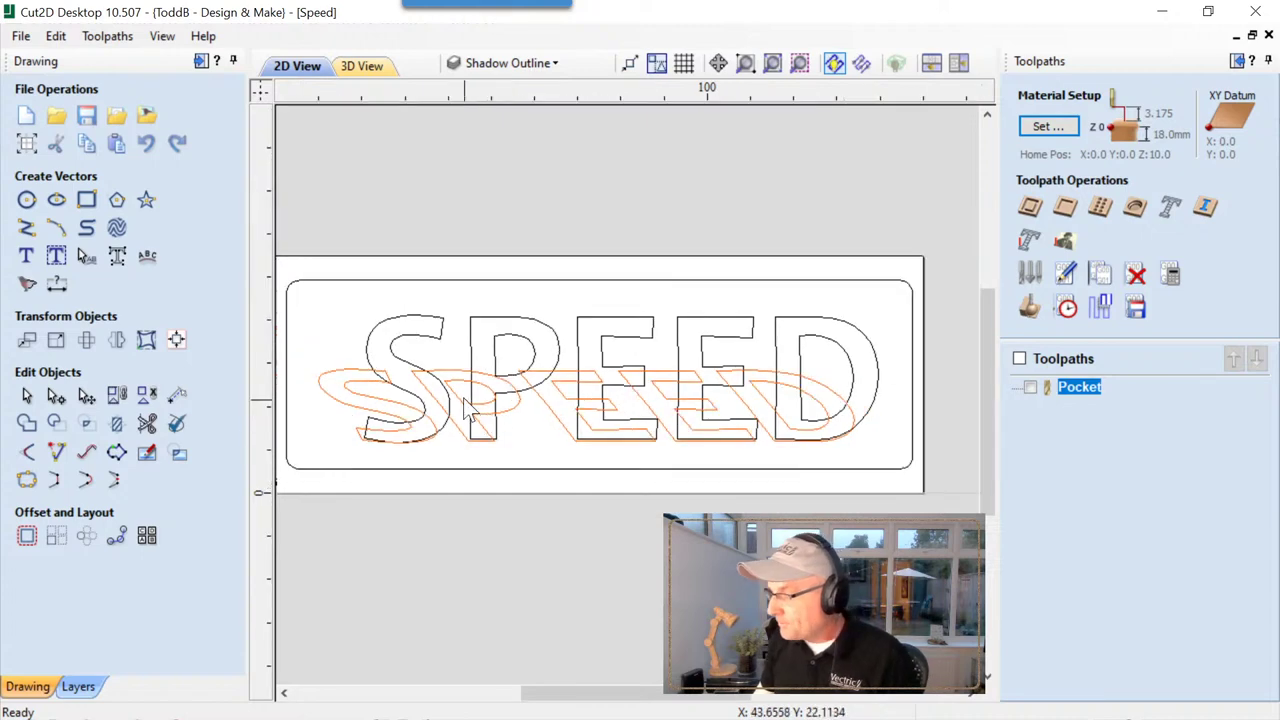
Examine how the grouped shadow outline overlaps the base of the original letters, especially the S and P.
{"action": "scroll", "coordinate": [457, 400], "scroll_direction": "up", "scroll_amount": 1}
{"action": "scroll", "coordinate": [469, 539], "scroll_direction": "up", "scroll_amount": 3}
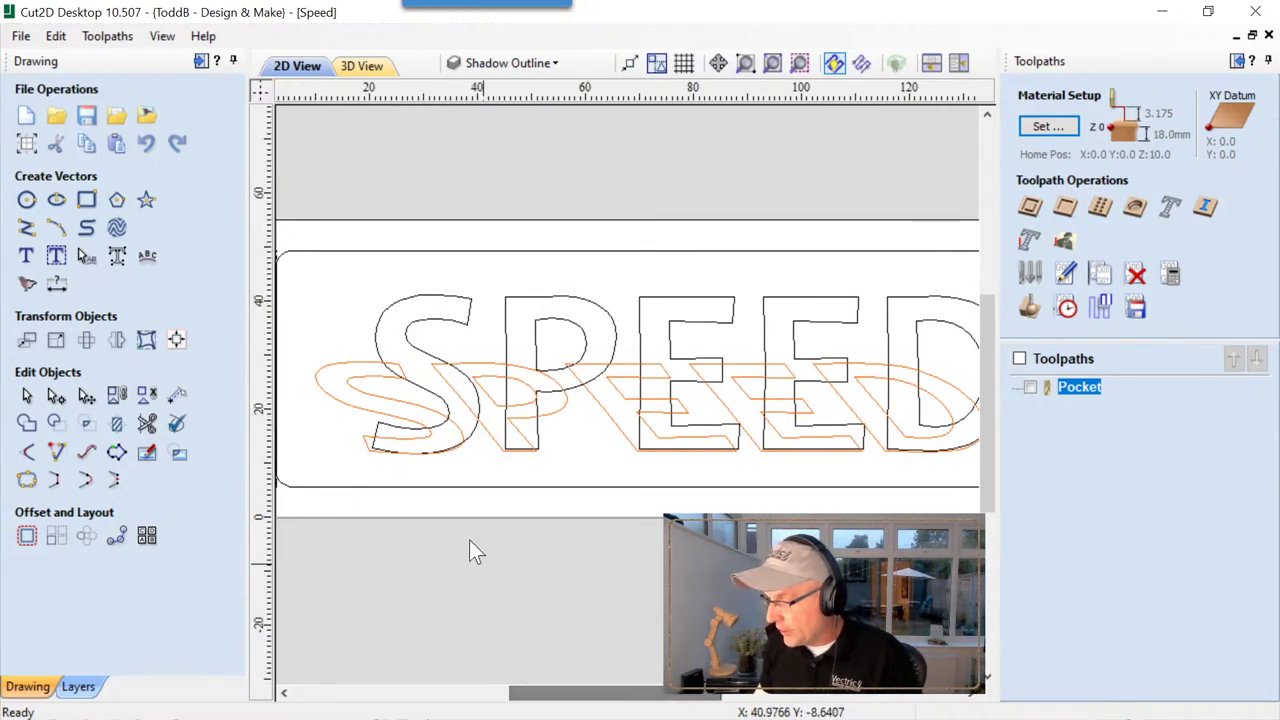
{"action": "left_click", "coordinate": [488, 436]}
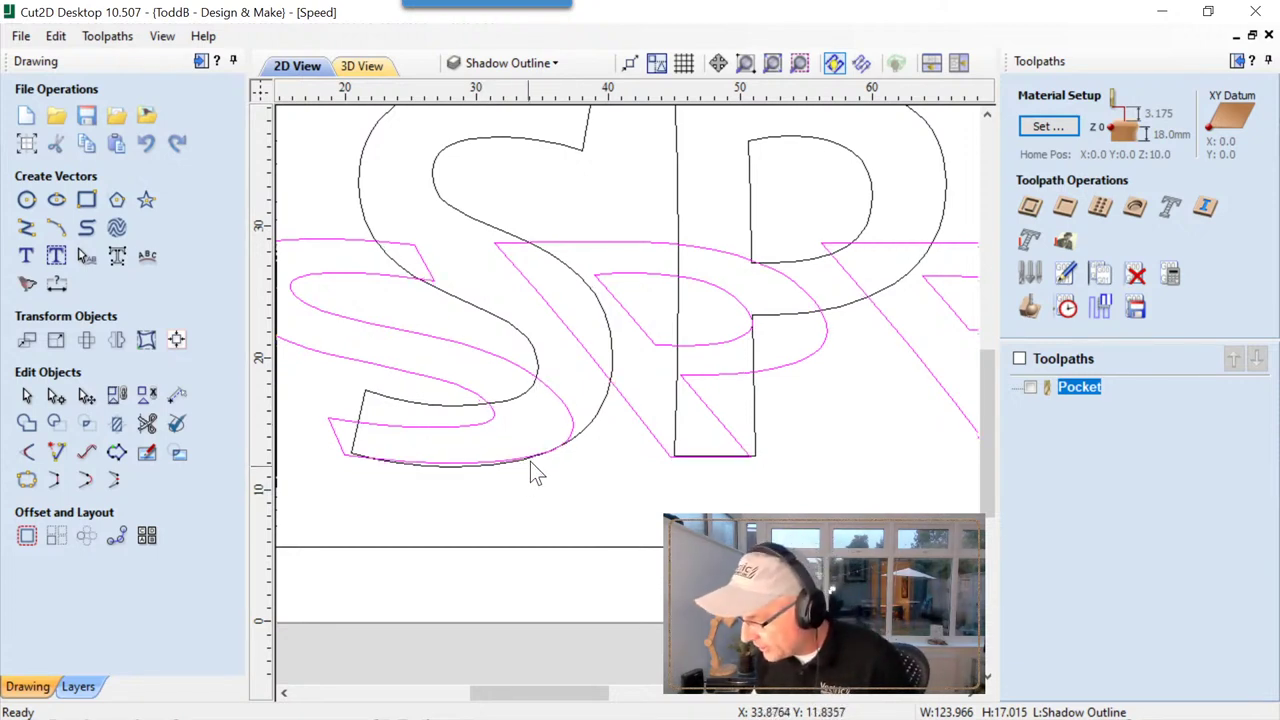
{"action": "scroll", "coordinate": [540, 462], "scroll_direction": "up", "scroll_amount": 3}
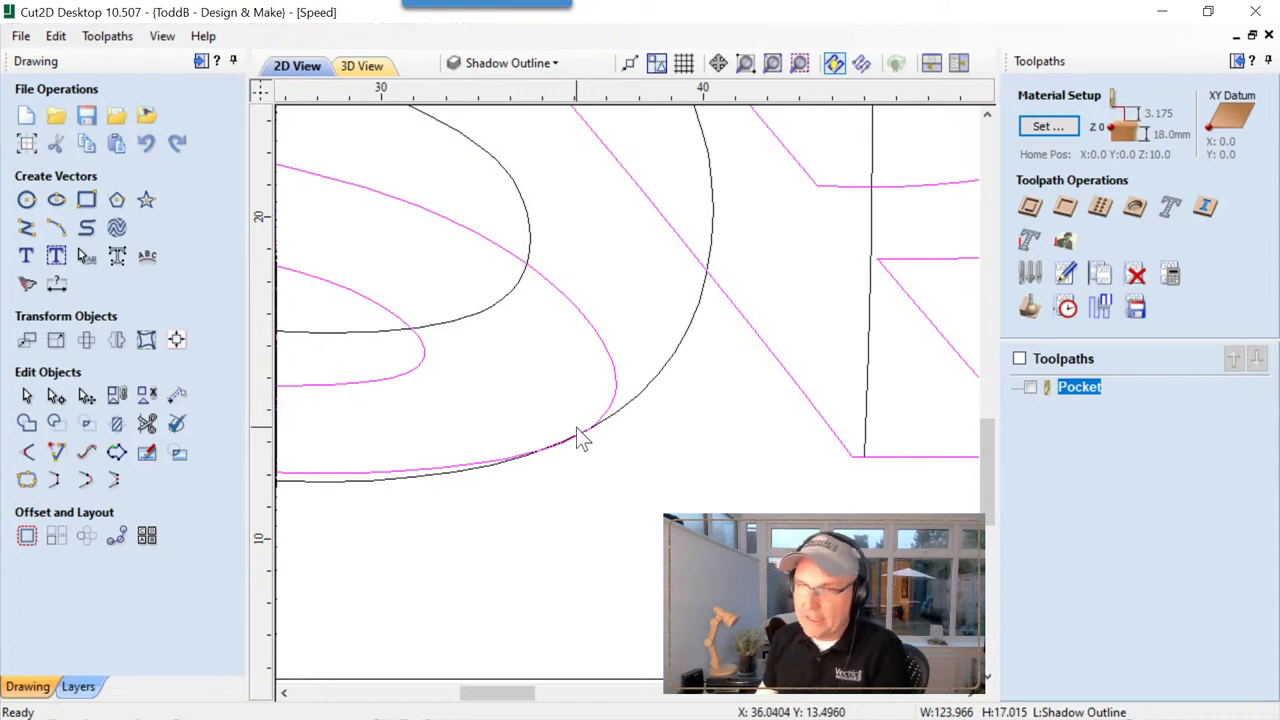
{"action": "scroll", "coordinate": [570, 440], "scroll_direction": "down", "scroll_amount": 5}
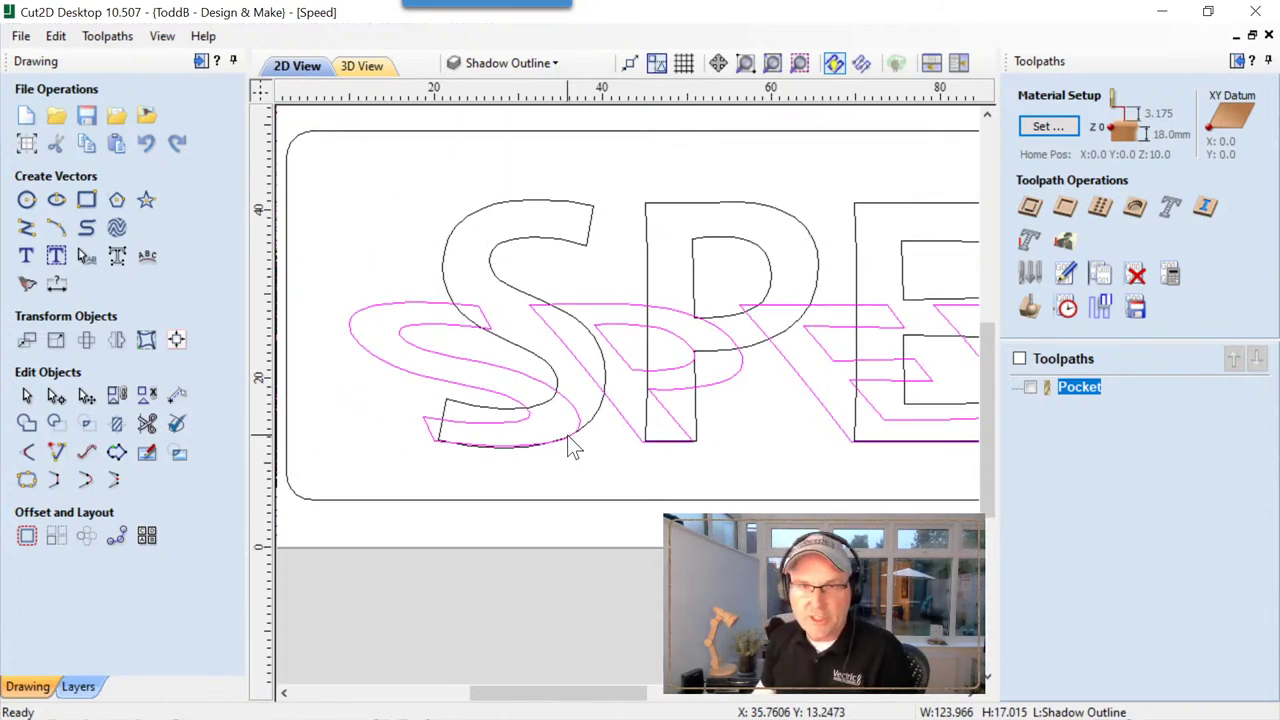
{"action": "scroll", "coordinate": [568, 438], "scroll_direction": "down", "scroll_amount": 2}
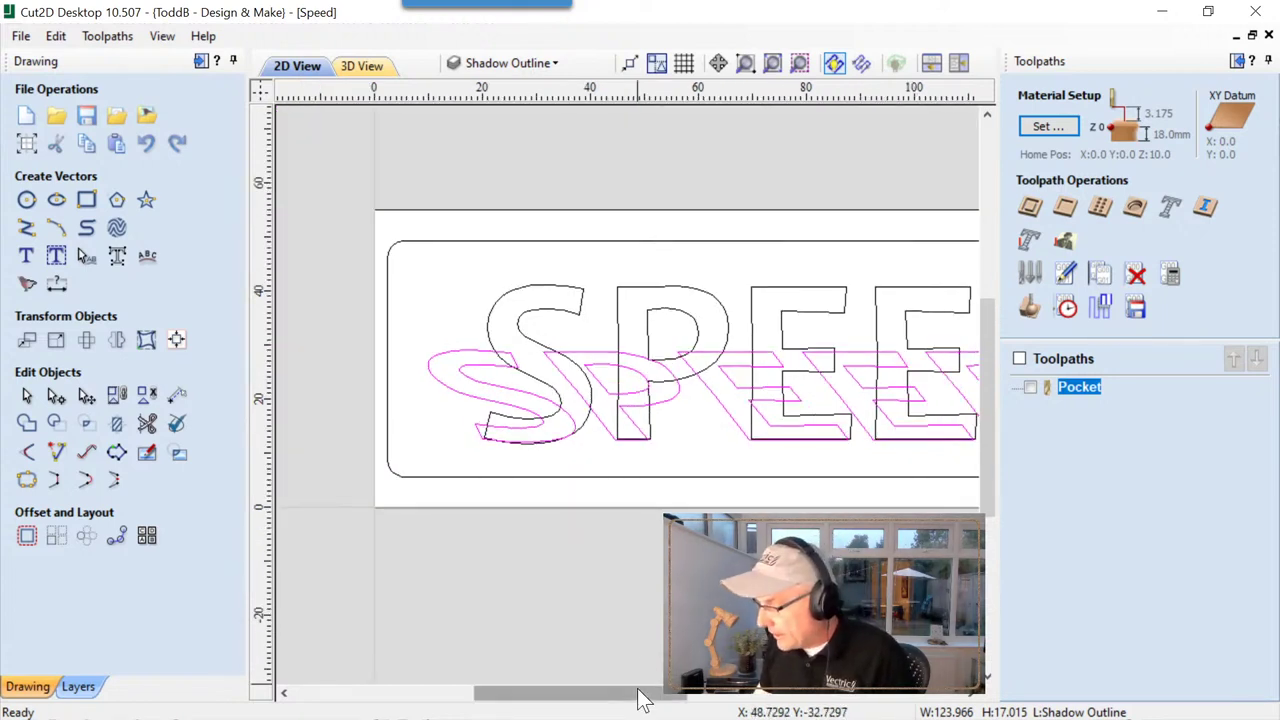
{"action": "left_click_drag", "start_coordinate": [640, 694], "coordinate": [688, 698]}
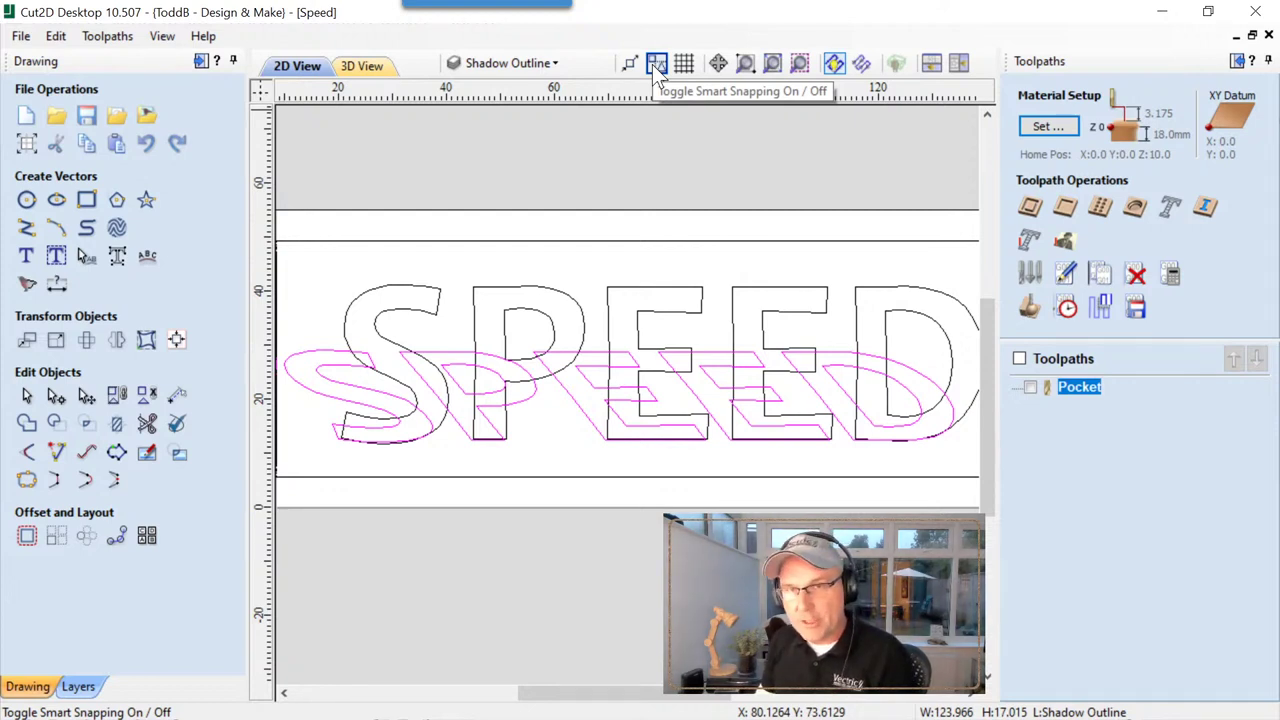
{"action": "scroll", "coordinate": [611, 194], "scroll_direction": "down", "scroll_amount": 1}
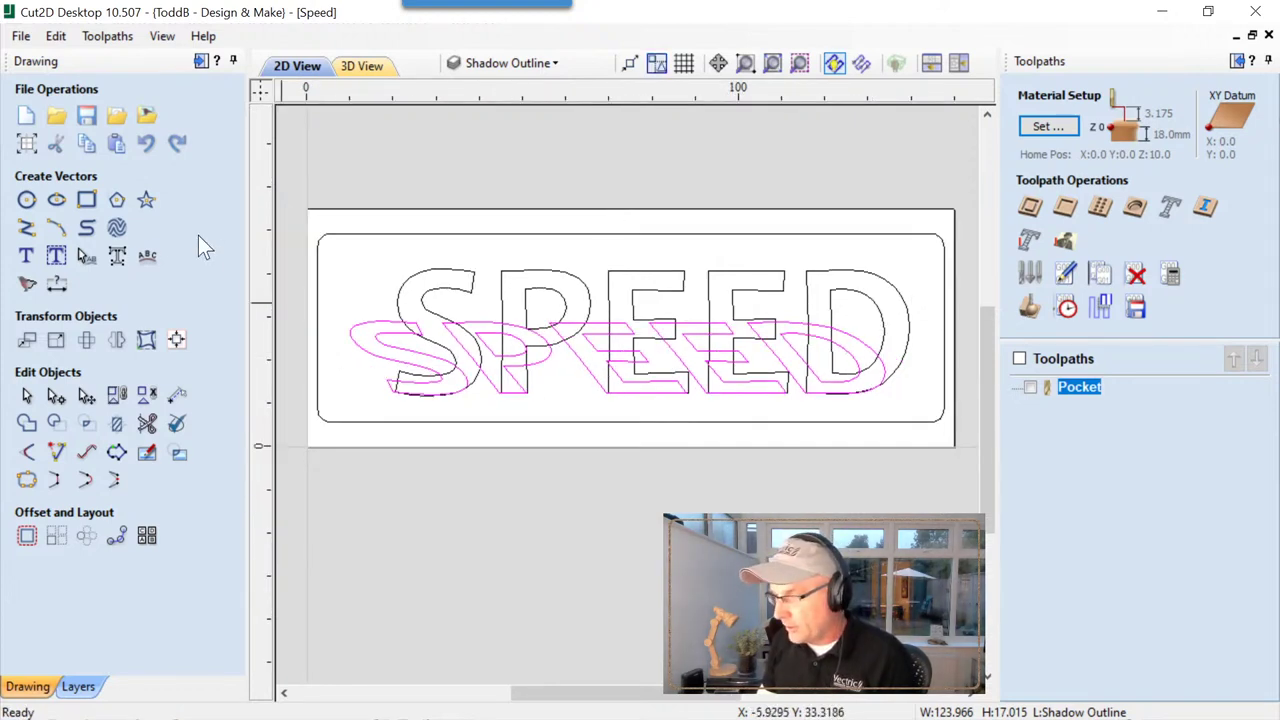
Draw a horizontal line about 129 mm long just below the SPEED lettering, inside the rounded border.
{"action": "left_click", "coordinate": [26, 228]}
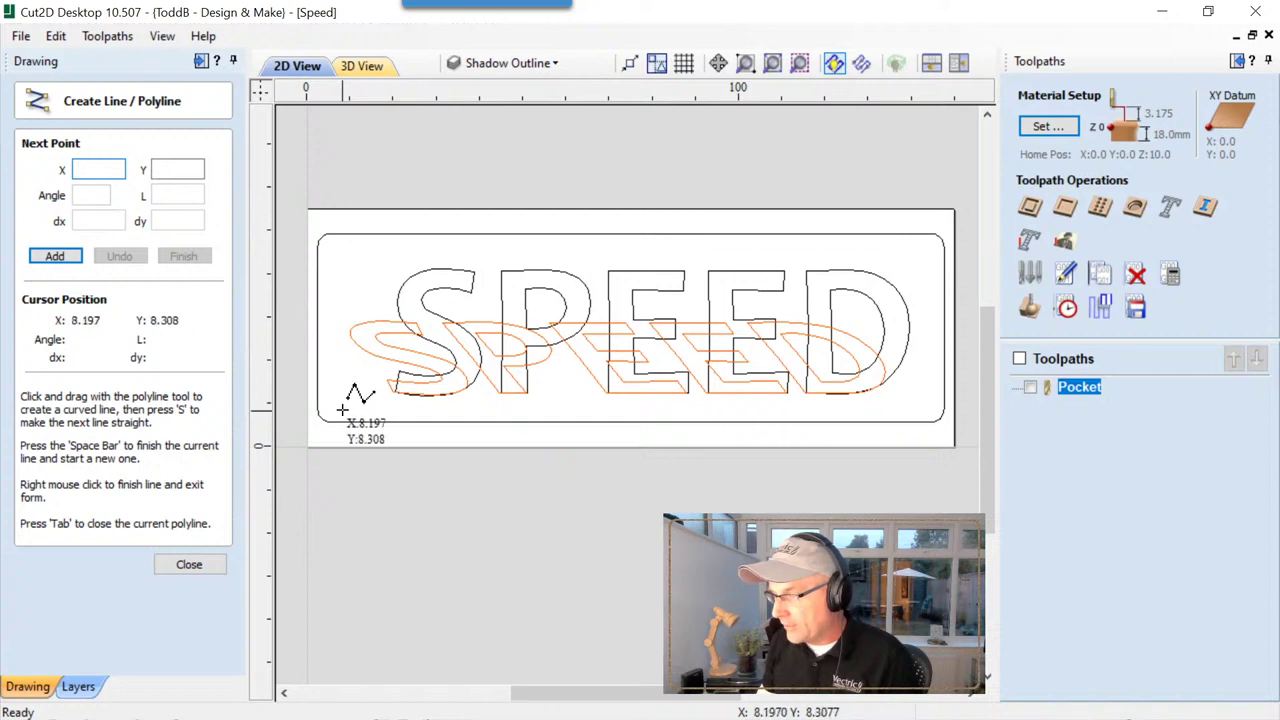
{"action": "left_click", "coordinate": [340, 407]}
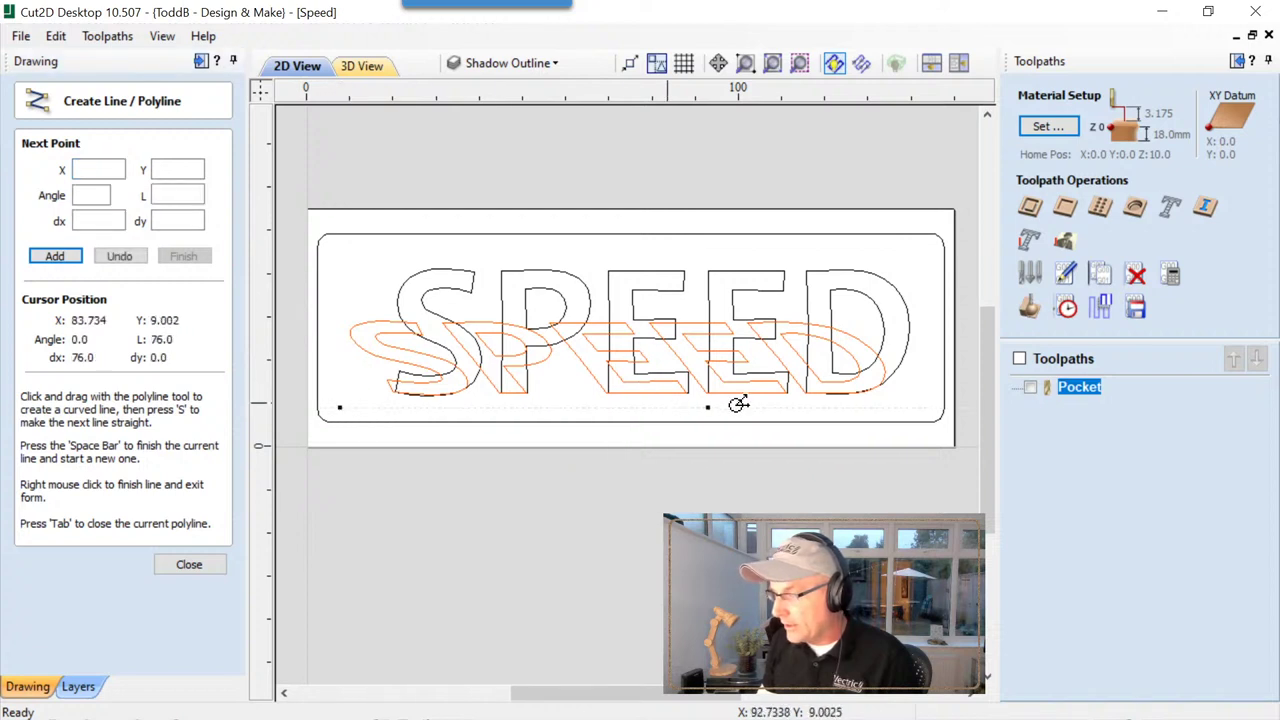
{"action": "left_click", "coordinate": [898, 405]}
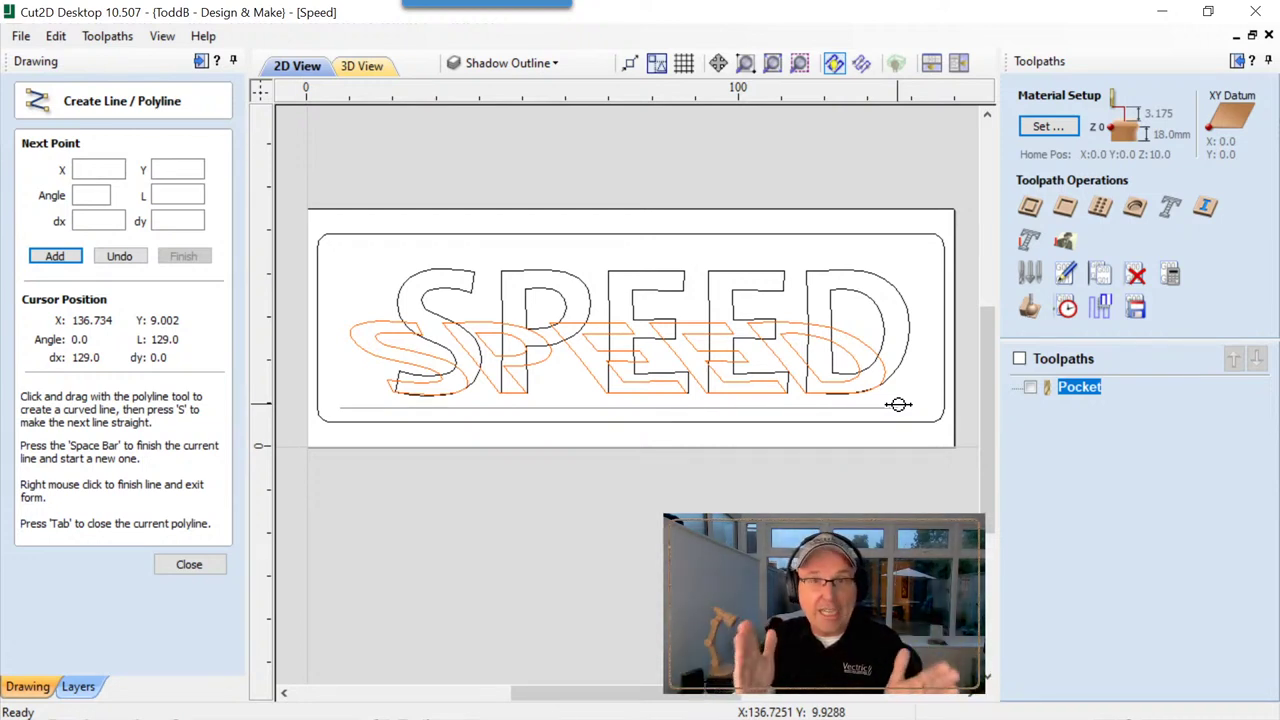
{"action": "left_click", "coordinate": [898, 404]}
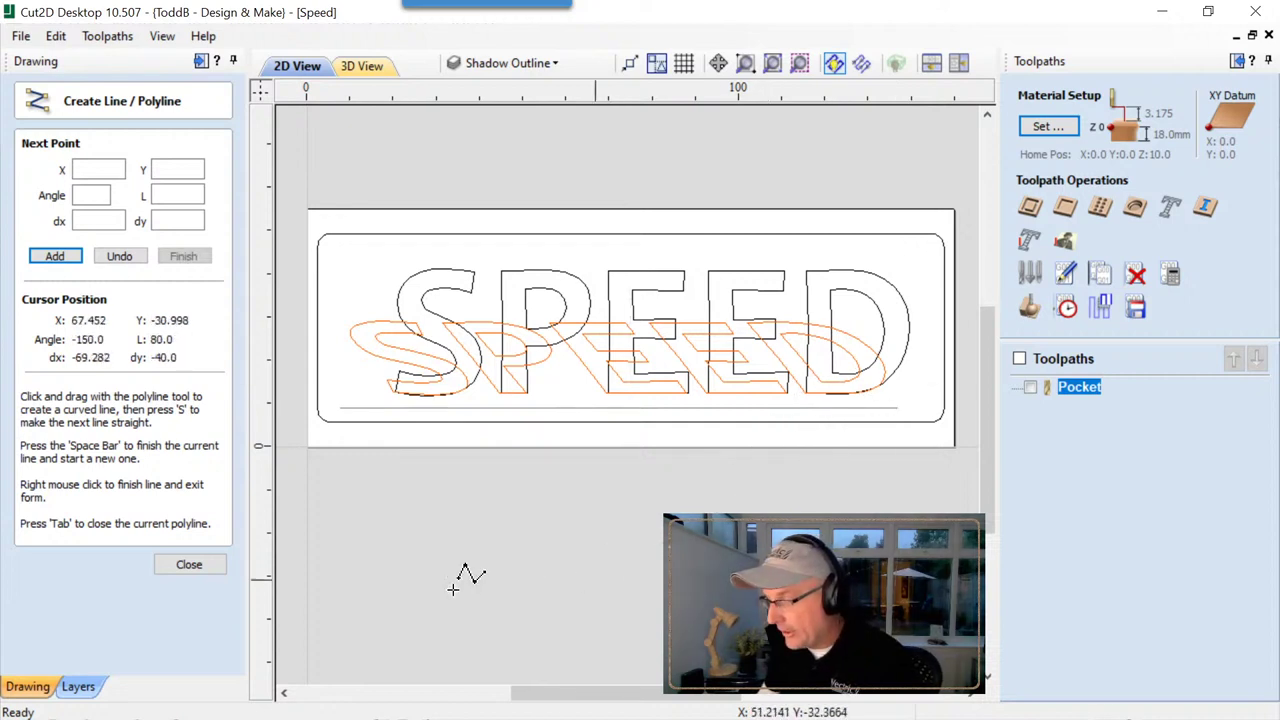
{"action": "left_click", "coordinate": [205, 565]}
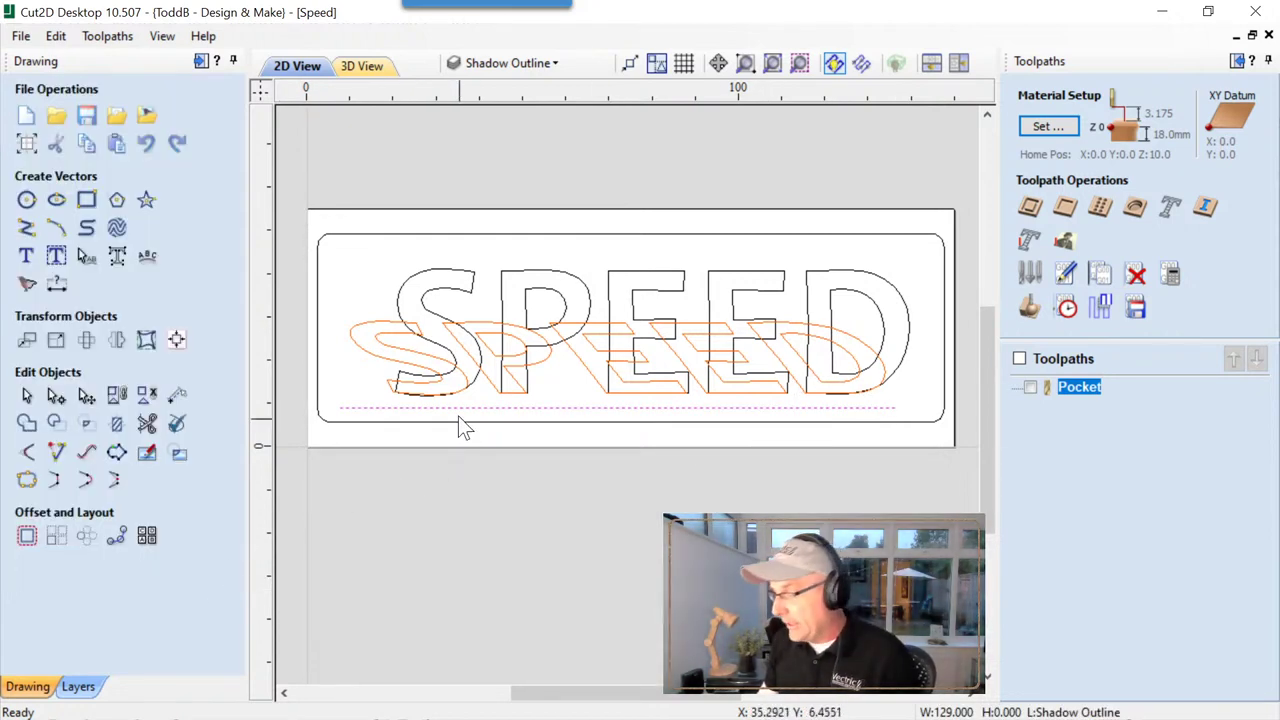
Move the horizontal line below the lettering to a new visible layer named Lines with a green drawing color.
{"action": "scroll", "coordinate": [457, 406], "scroll_direction": "up", "scroll_amount": 2}
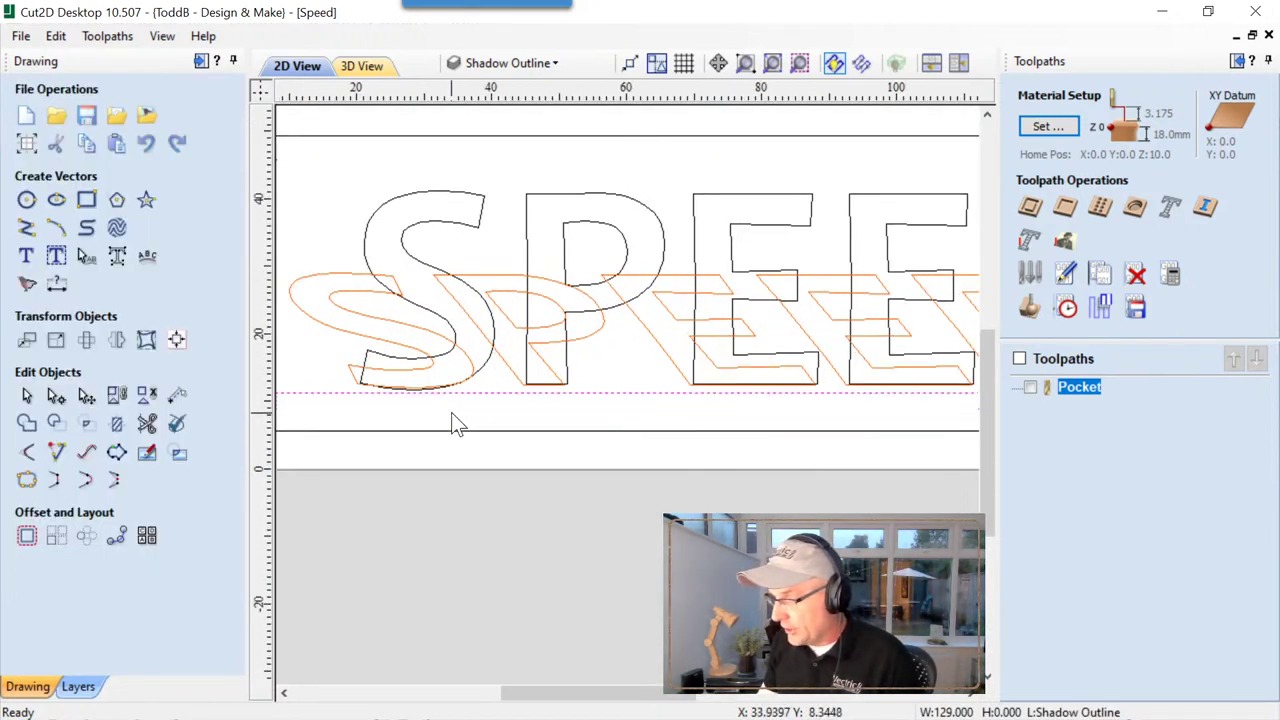
{"action": "scroll", "coordinate": [447, 410], "scroll_direction": "up", "scroll_amount": 2}
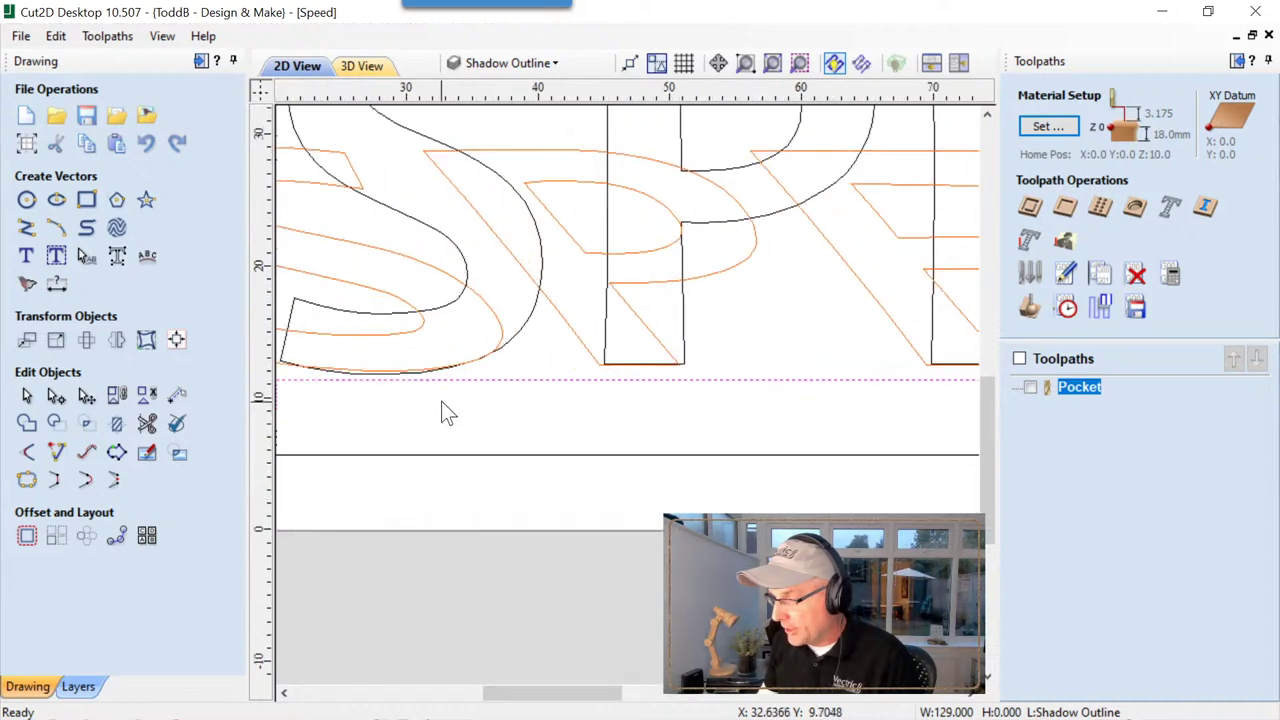
{"action": "right_click", "coordinate": [520, 390]}
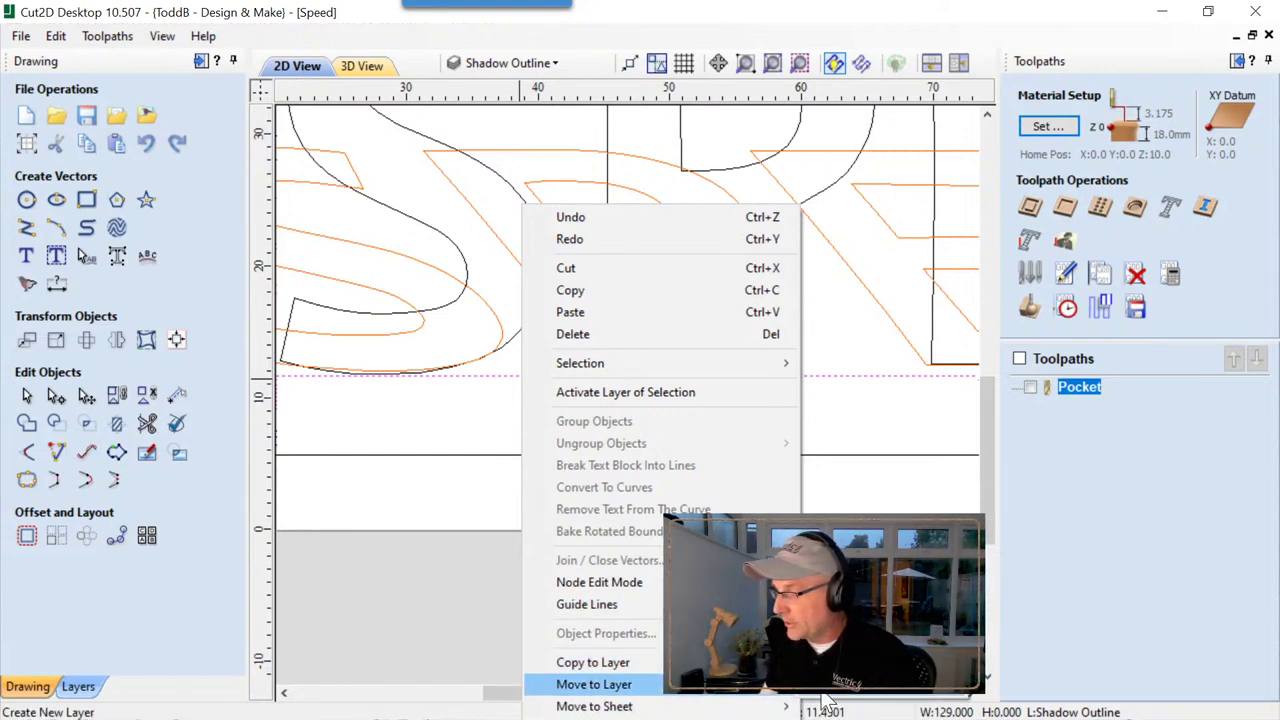
{"action": "left_click", "coordinate": [592, 685]}
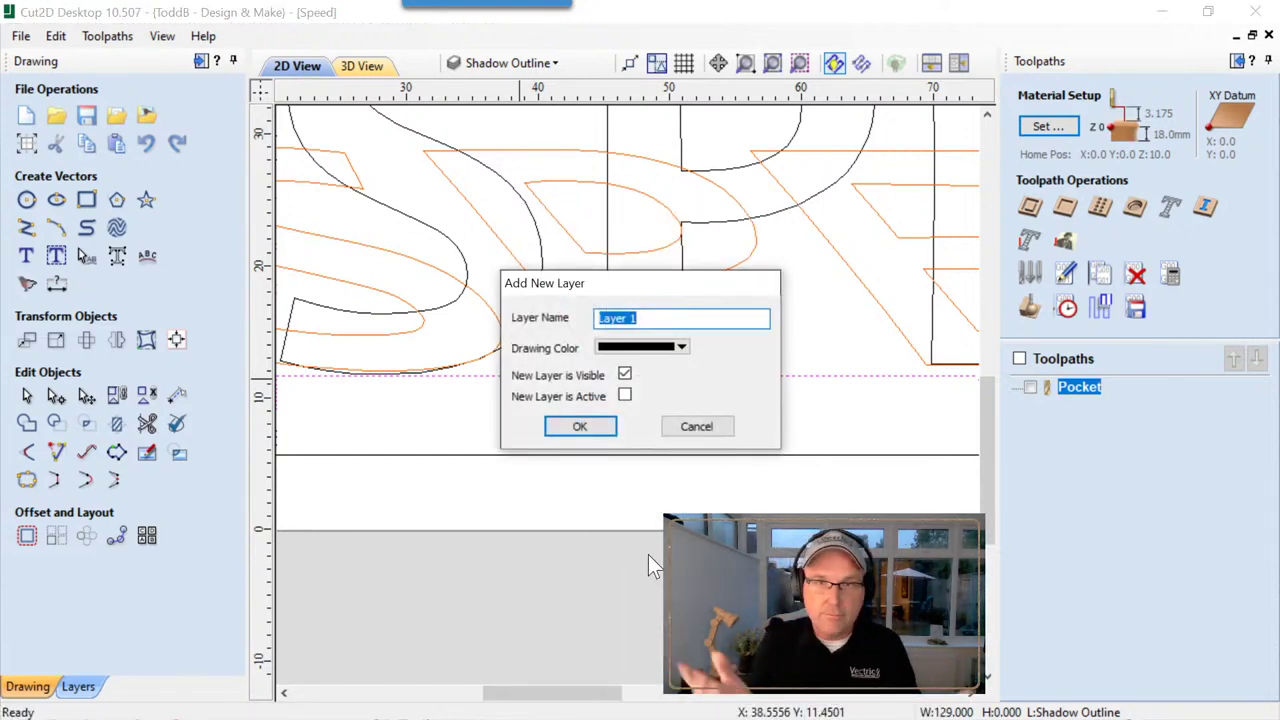
{"action": "type", "text": "Lines"}
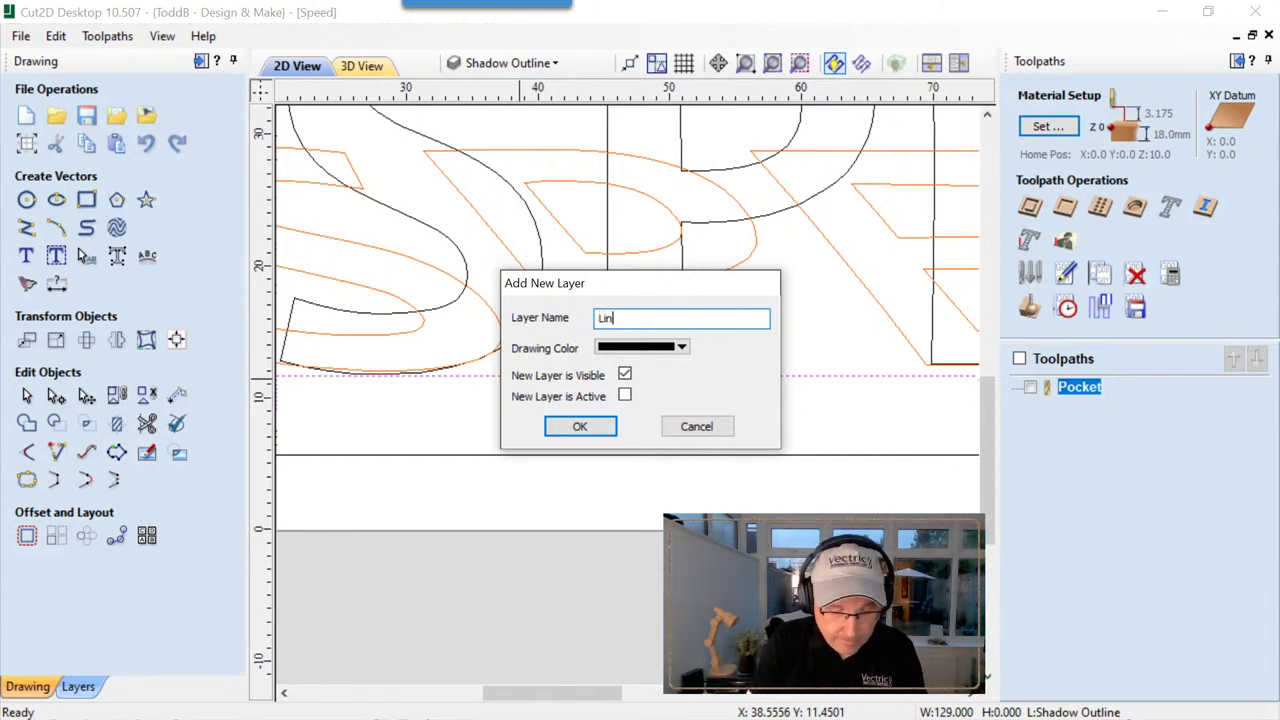
{"action": "left_click", "coordinate": [682, 346]}
{"action": "left_click", "coordinate": [643, 431]}
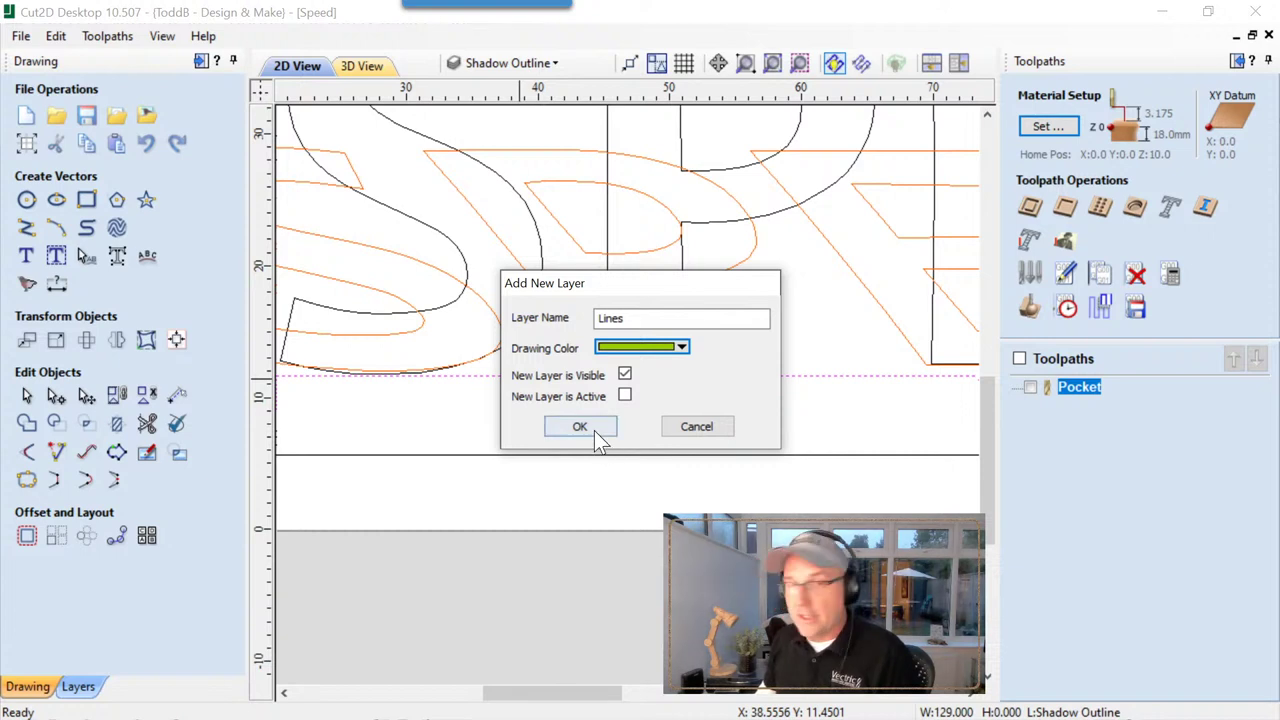
{"action": "left_click", "coordinate": [592, 427]}
{"action": "scroll", "coordinate": [613, 410], "scroll_direction": "down", "scroll_amount": 3}
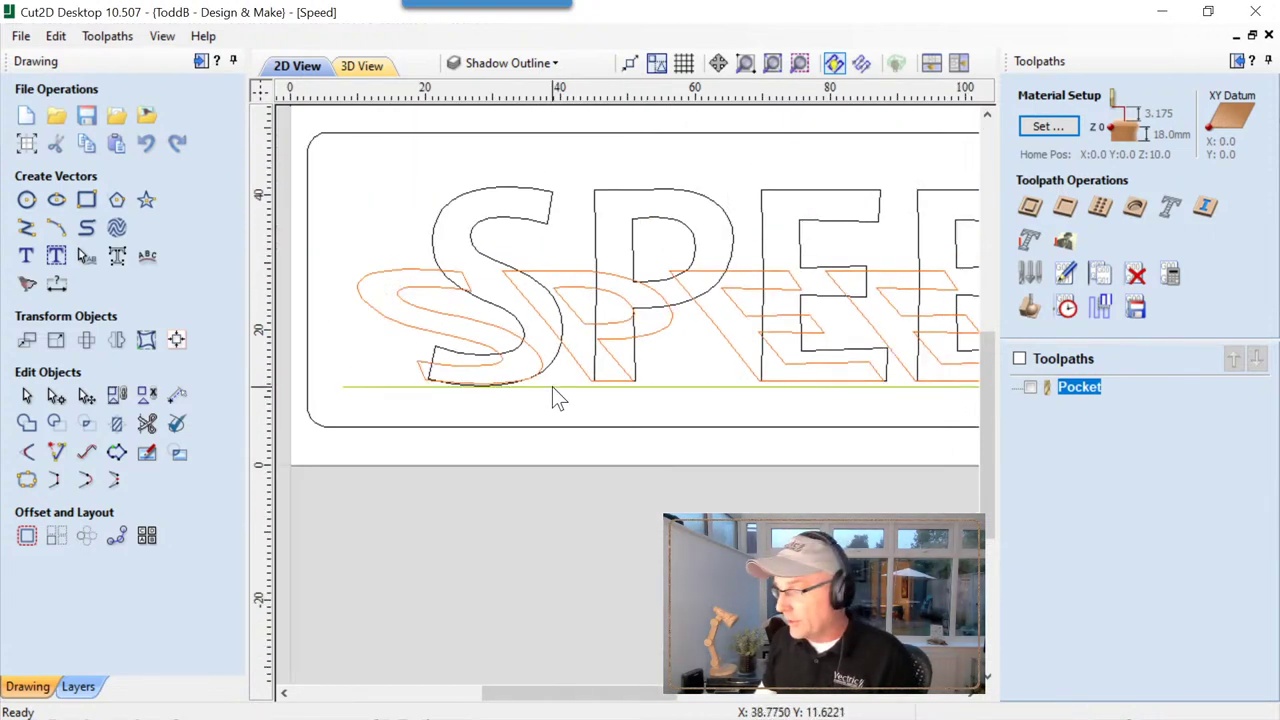
Make the Lines layer the active layer and clear the selection of the horizontal line.
{"action": "left_click", "coordinate": [553, 387]}
{"action": "left_click", "coordinate": [546, 72]}
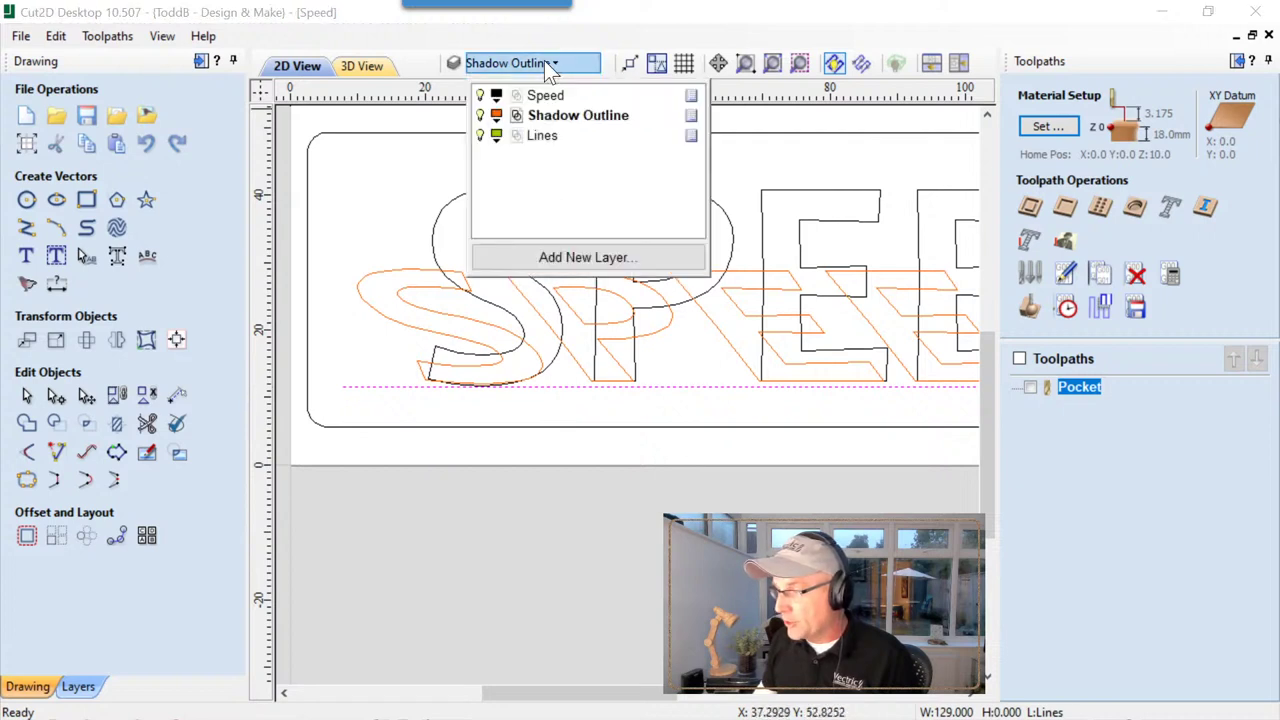
{"action": "left_click", "coordinate": [544, 136]}
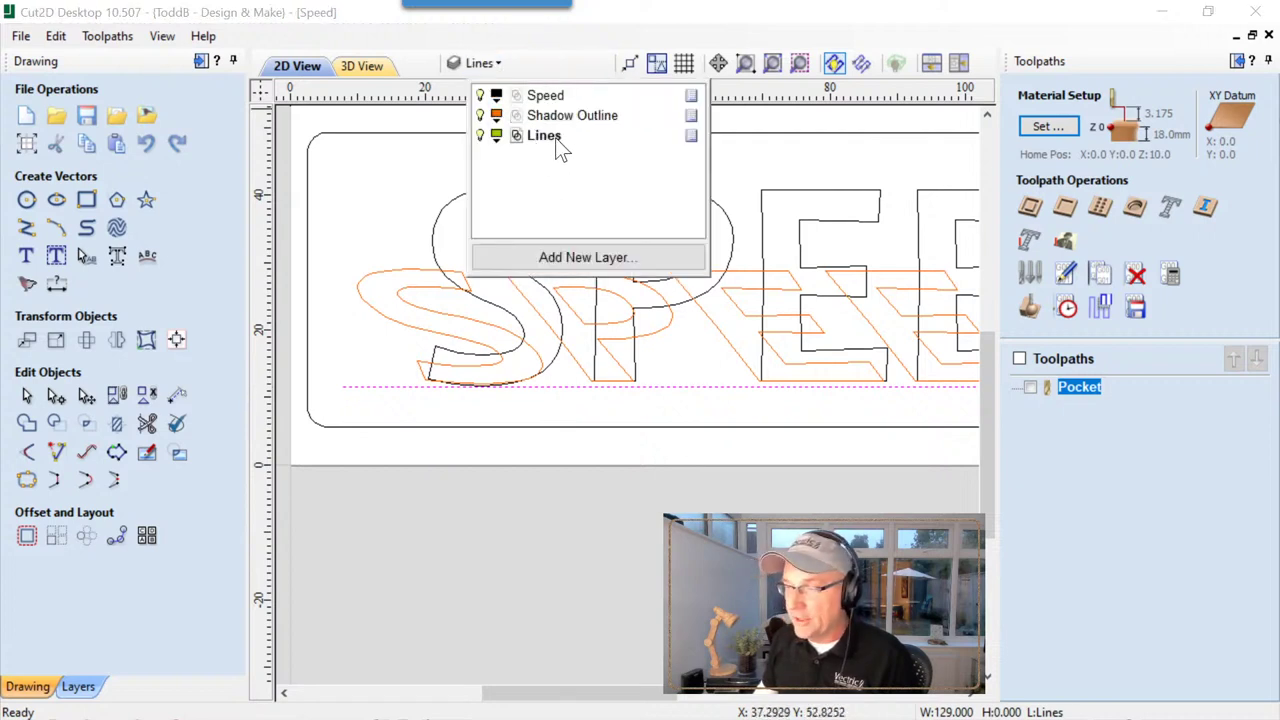
{"action": "left_click", "coordinate": [363, 181]}
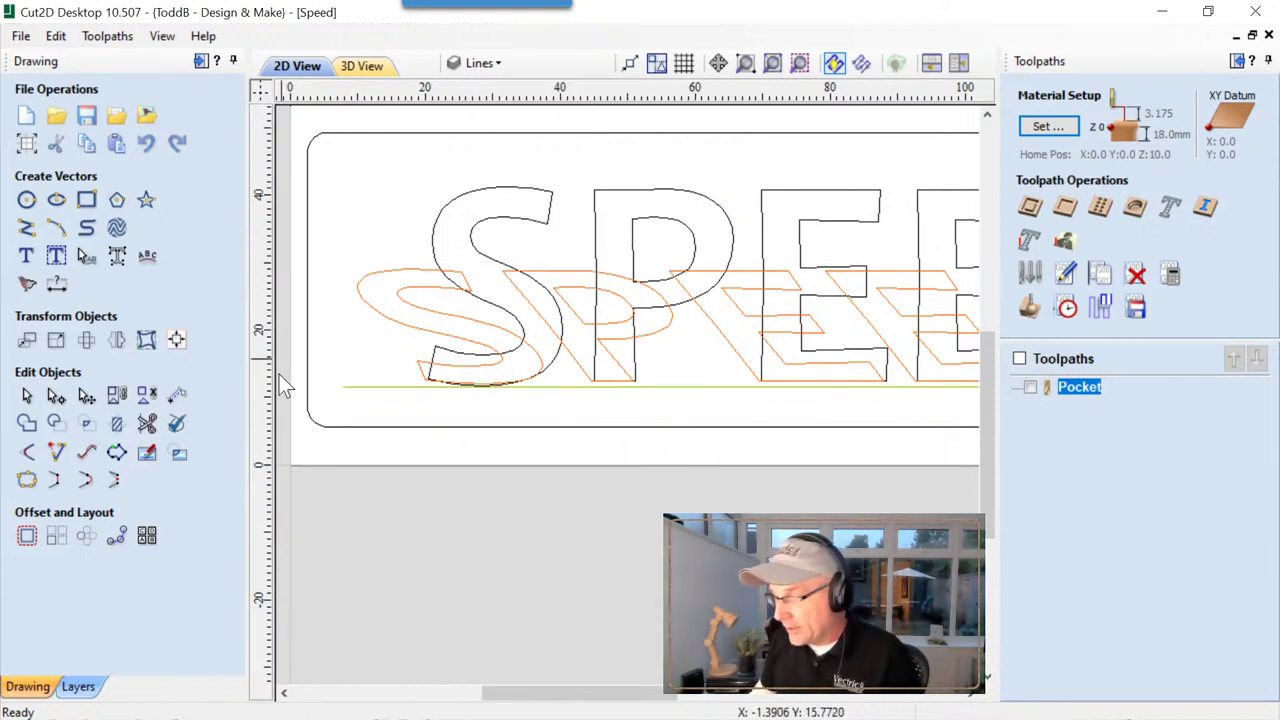
Array copy the horizontal line into 15 rows and 1 column with a 1.0 mm Y gap, grouping the copies.
{"action": "left_click", "coordinate": [57, 537]}
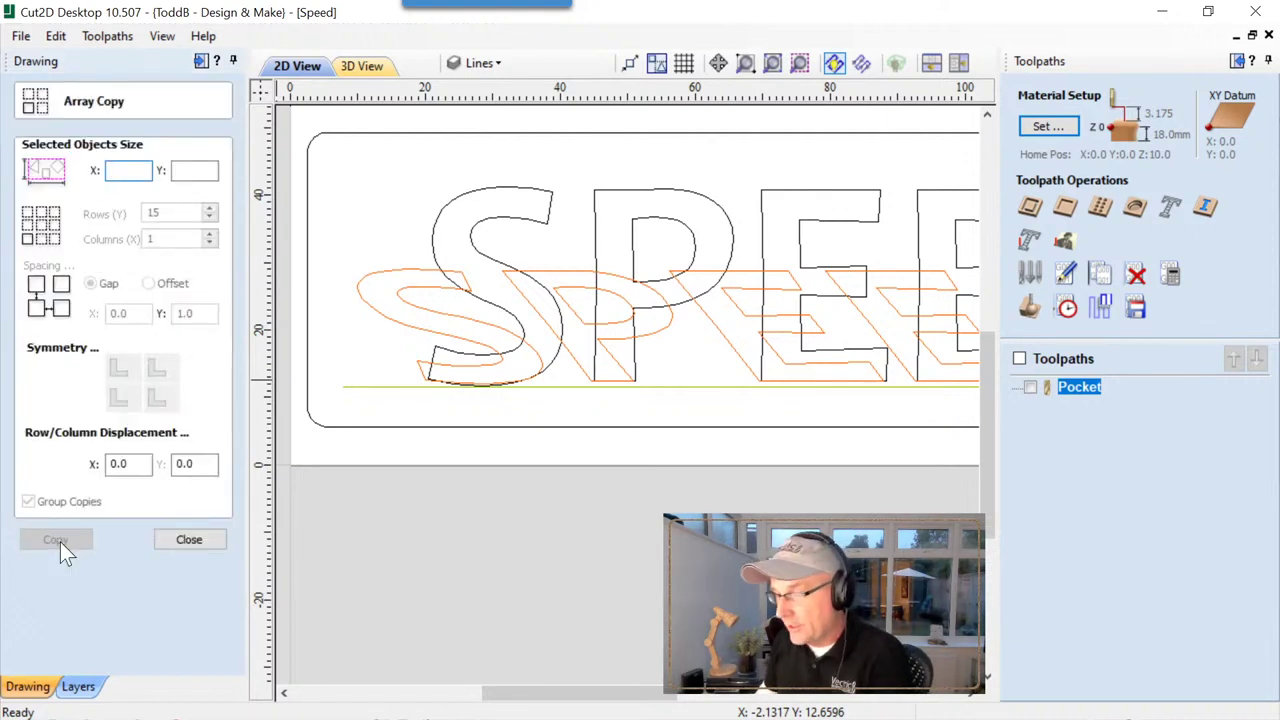
{"action": "left_click", "coordinate": [422, 386]}
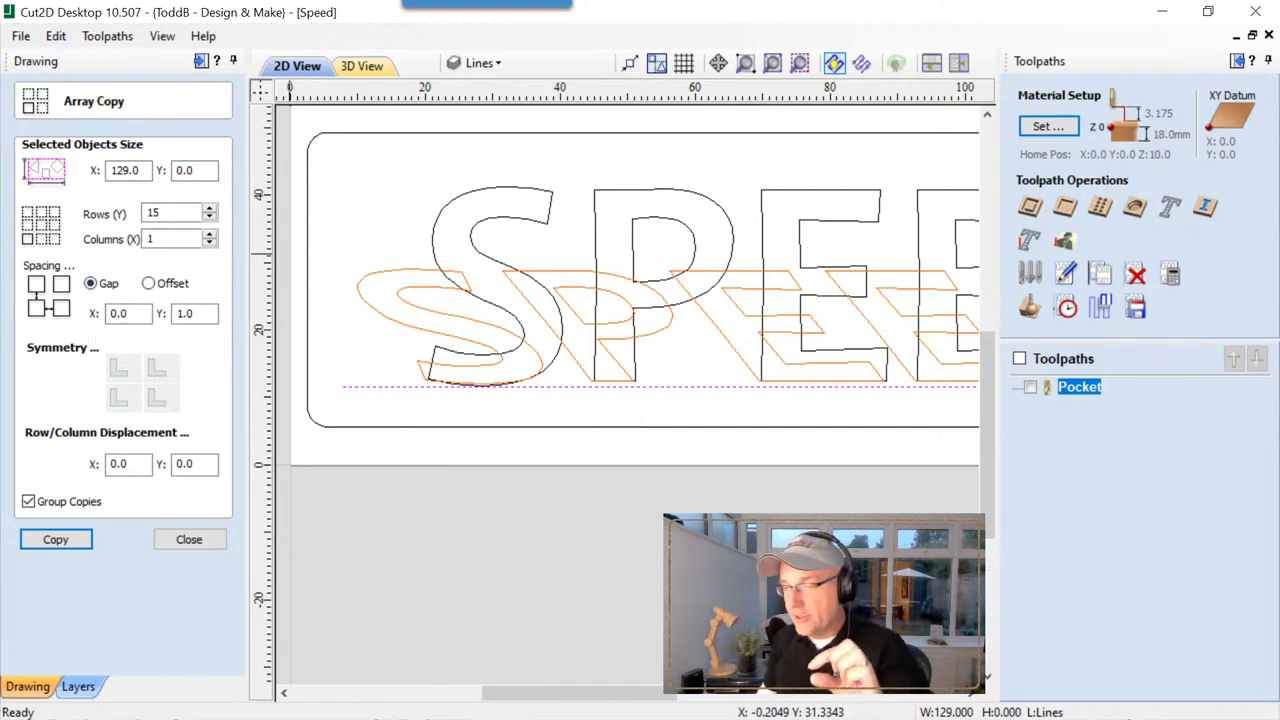
{"action": "type", "text": ".0"}
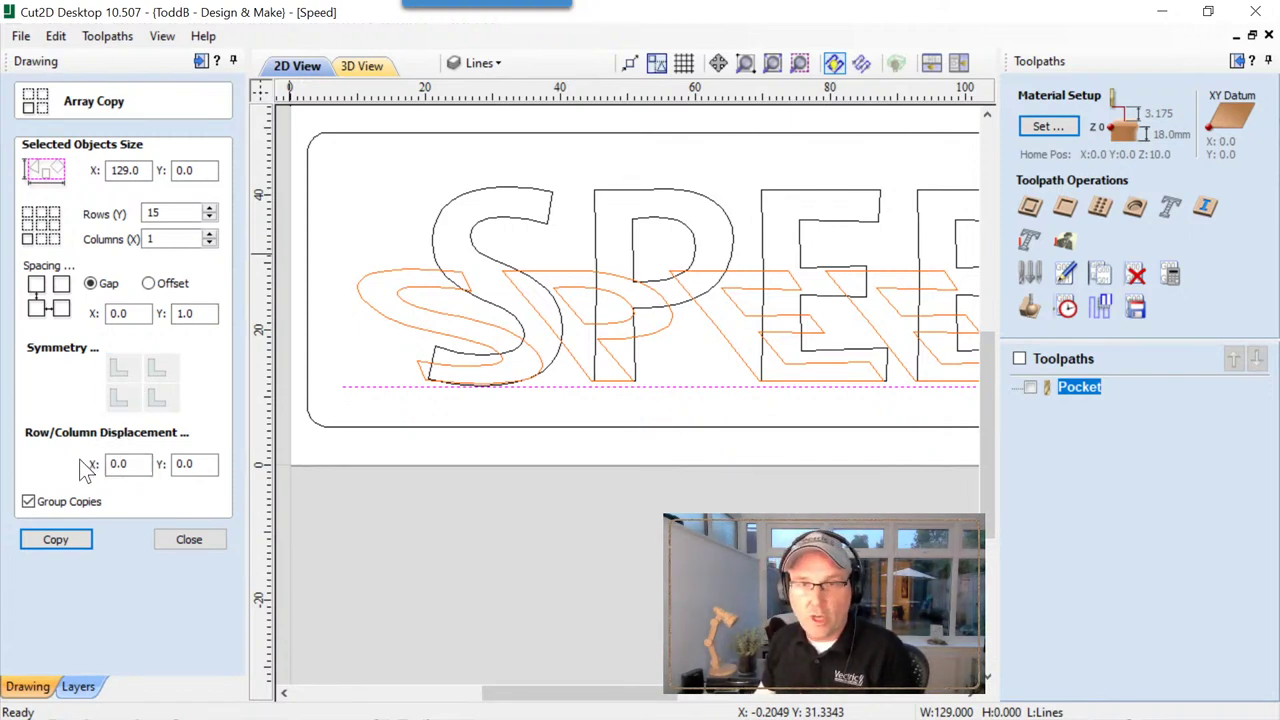
{"action": "left_click", "coordinate": [52, 540]}
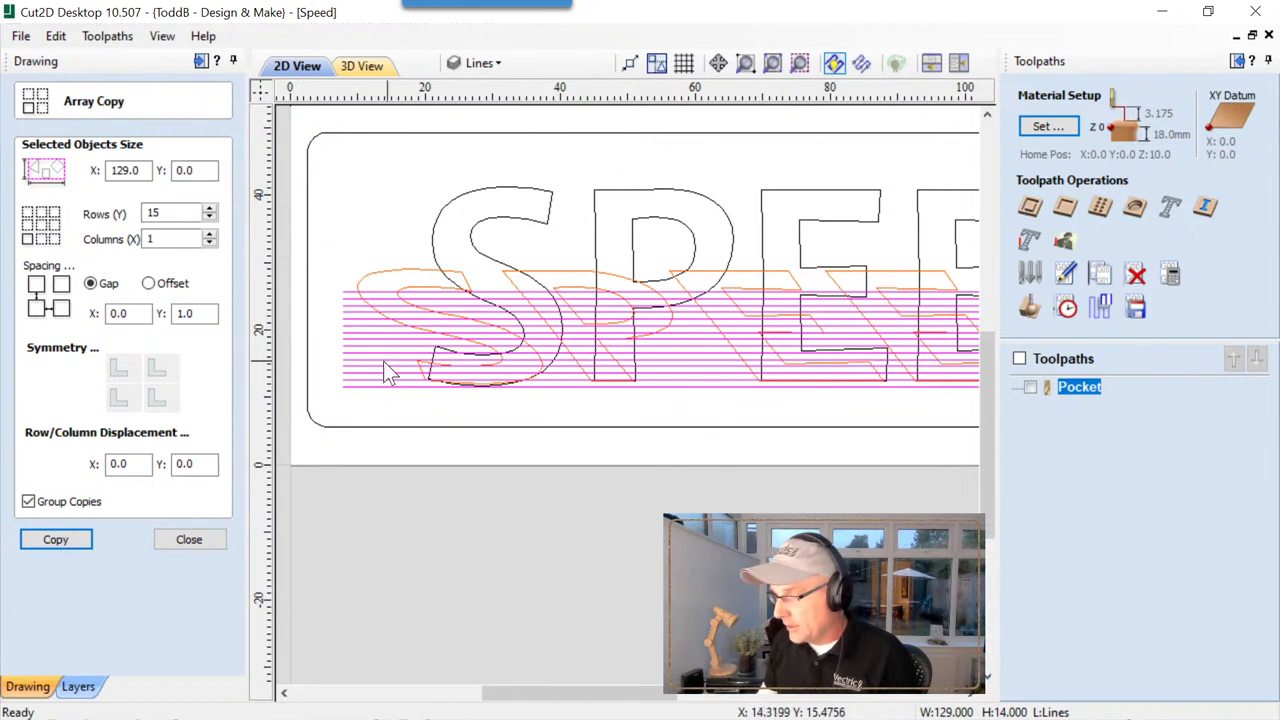
{"action": "left_click", "coordinate": [209, 538]}
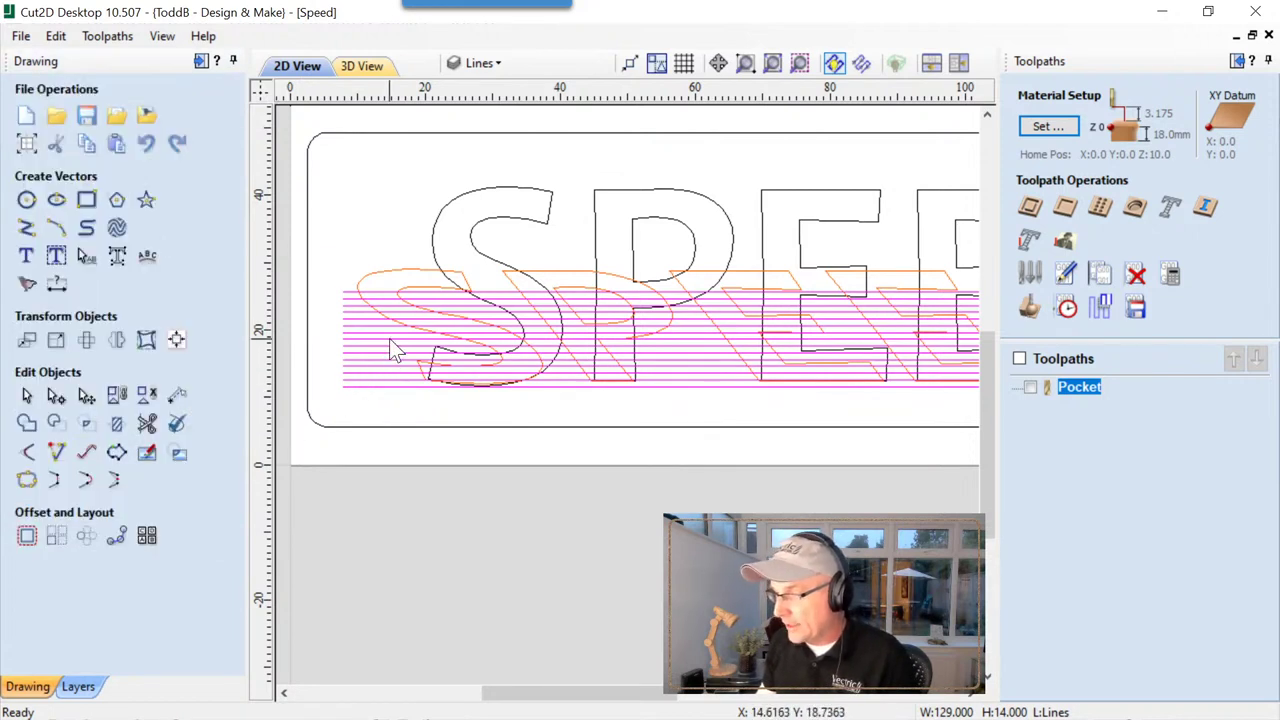
Stretch the grouped lines upward to about 16.7 mm high, just below the top of the slanted shadow outline.
{"action": "left_click", "coordinate": [389, 338]}
{"action": "left_click_drag", "start_coordinate": [662, 694], "coordinate": [714, 694]}
{"action": "scroll", "coordinate": [692, 290], "scroll_direction": "up", "scroll_amount": 3}
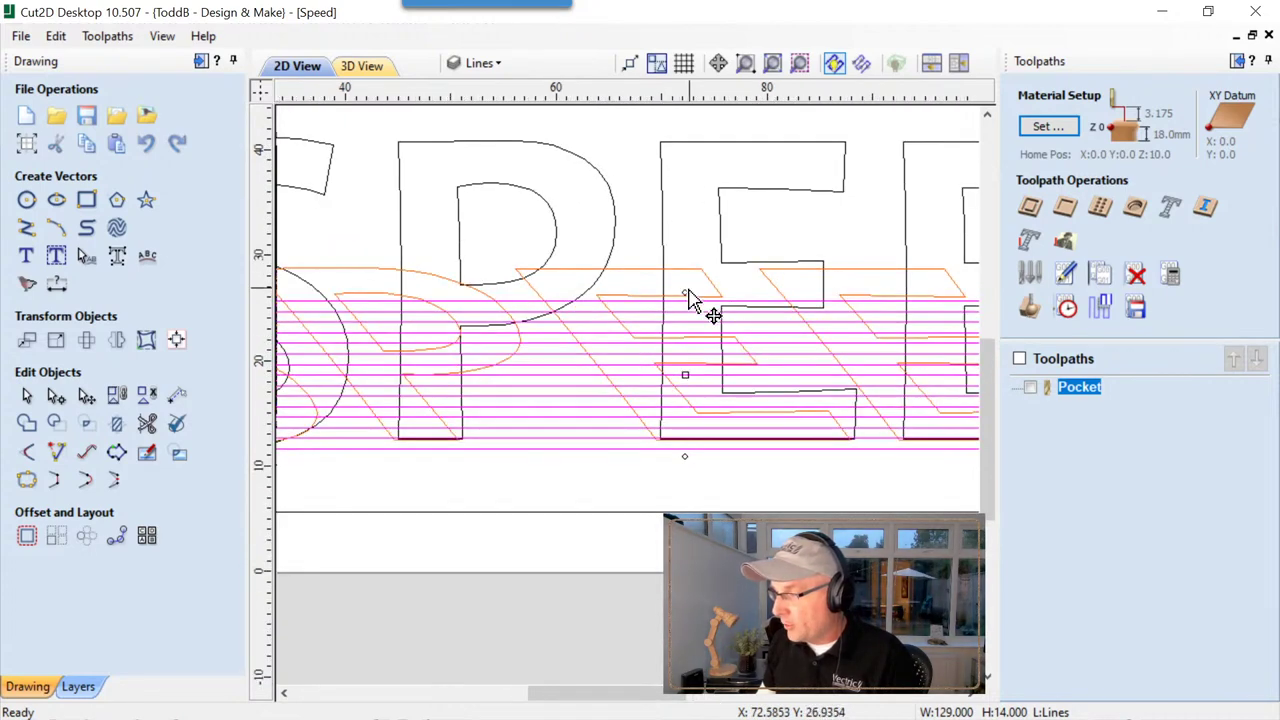
{"action": "left_click_drag", "start_coordinate": [686, 289], "coordinate": [723, 277]}
{"action": "scroll", "coordinate": [686, 266], "scroll_direction": "up", "scroll_amount": 4}
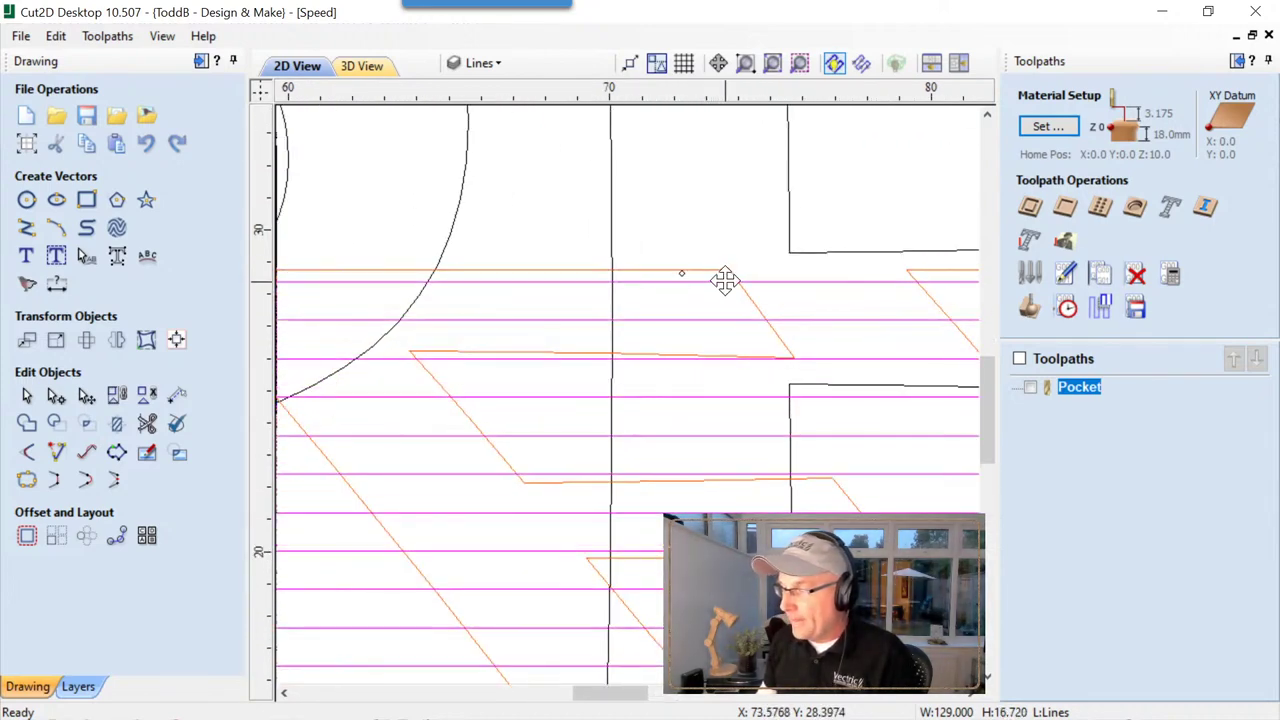
{"action": "scroll", "coordinate": [710, 290], "scroll_direction": "down", "scroll_amount": 3}
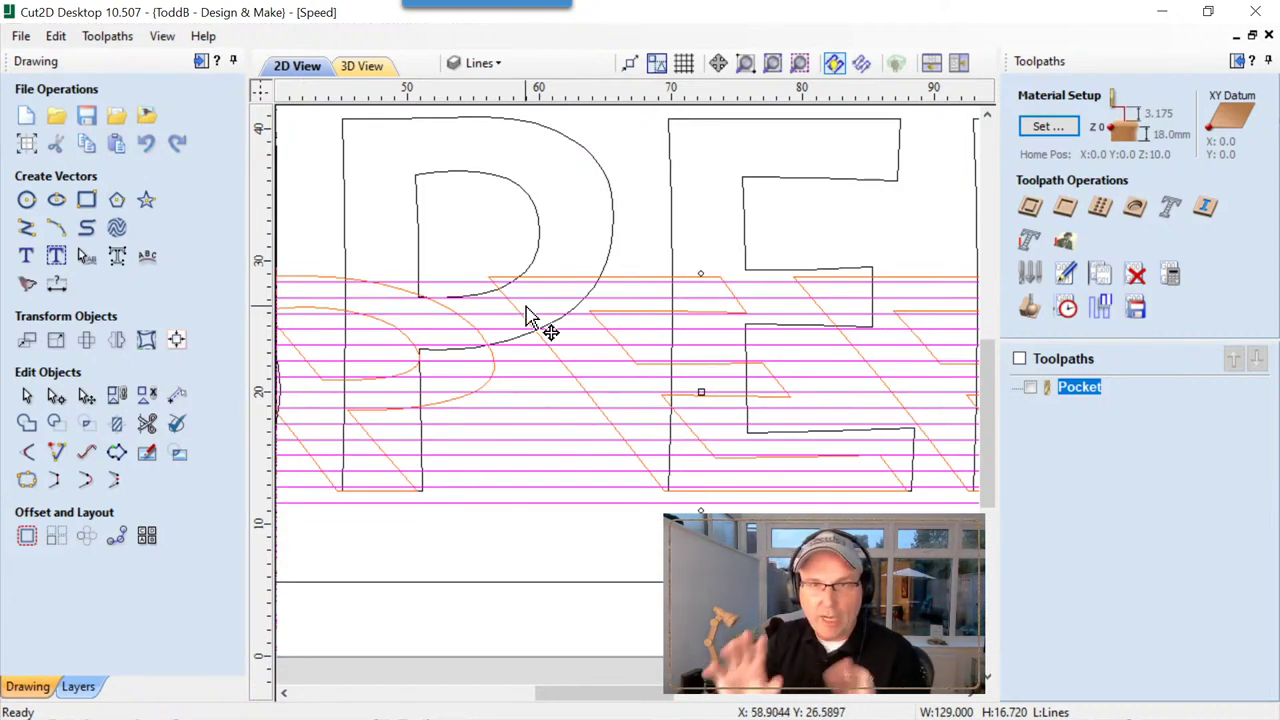
Trim the grouped lines against the slanted SPEED shadow outline, clearing everything outside that boundary.
{"action": "scroll", "coordinate": [530, 318], "scroll_direction": "down", "scroll_amount": 3}
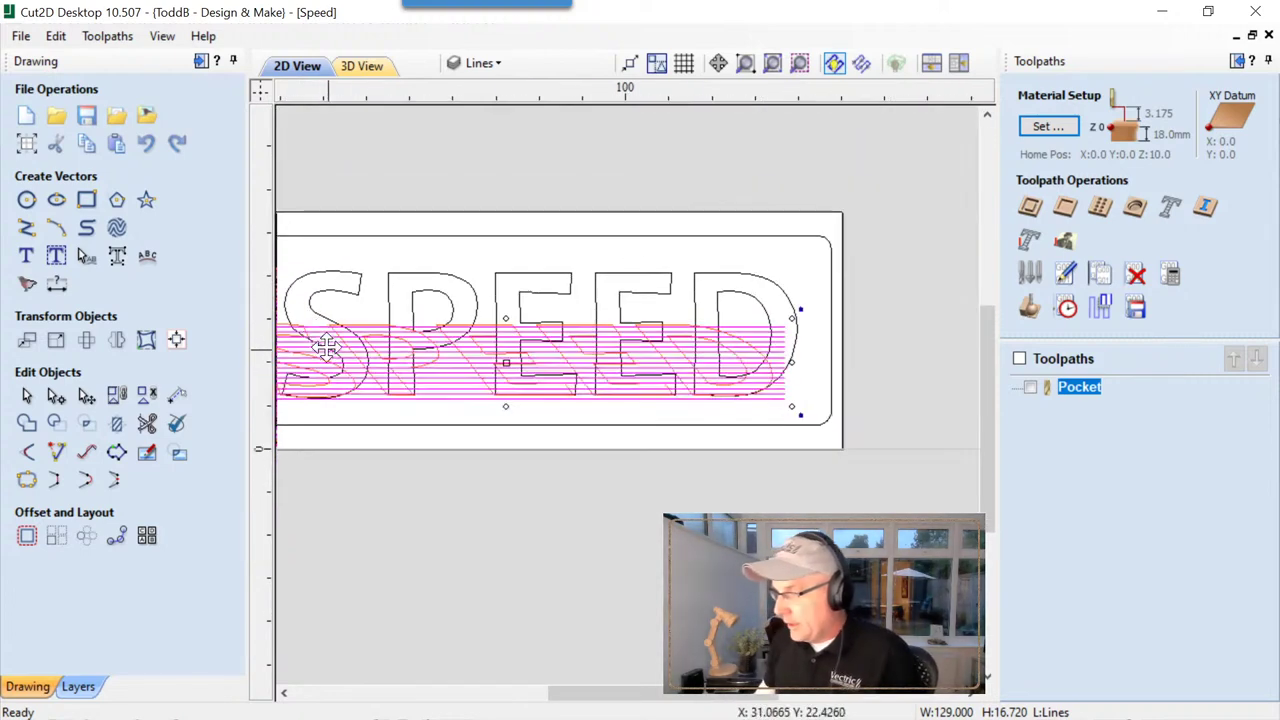
{"action": "left_click_drag", "start_coordinate": [581, 700], "coordinate": [523, 698]}
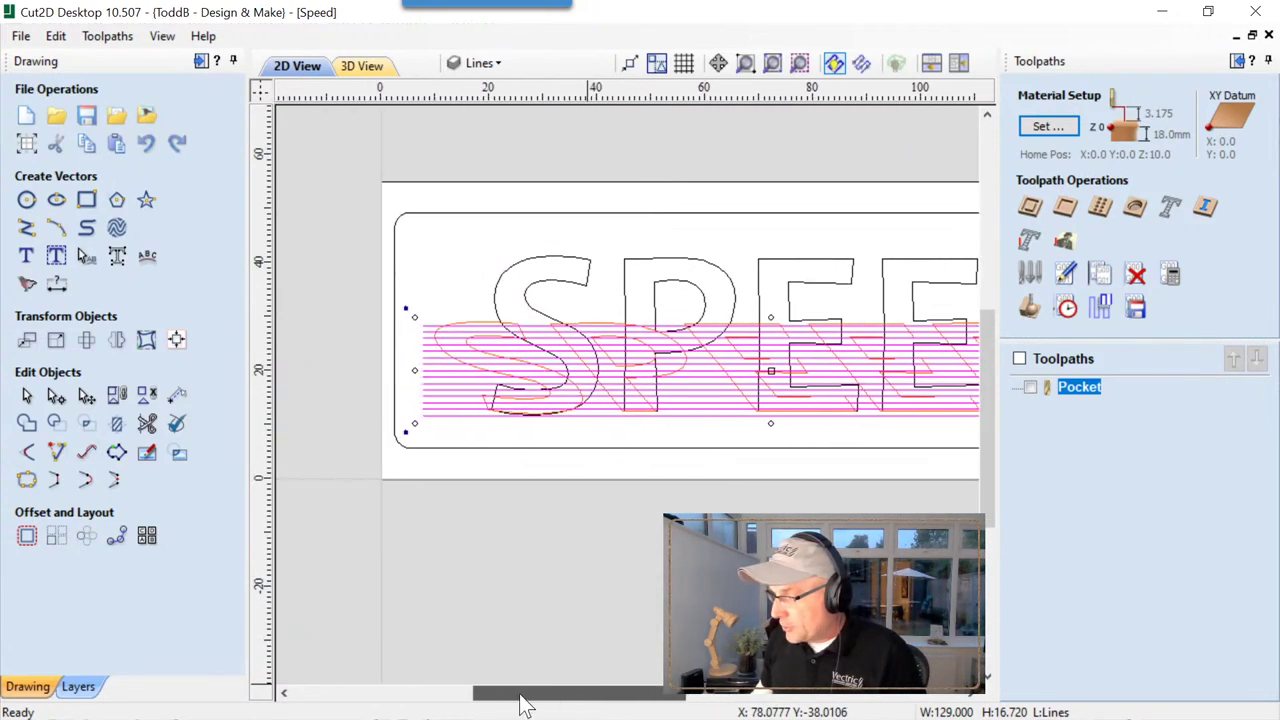
{"action": "scroll", "coordinate": [448, 331], "scroll_direction": "up", "scroll_amount": 3}
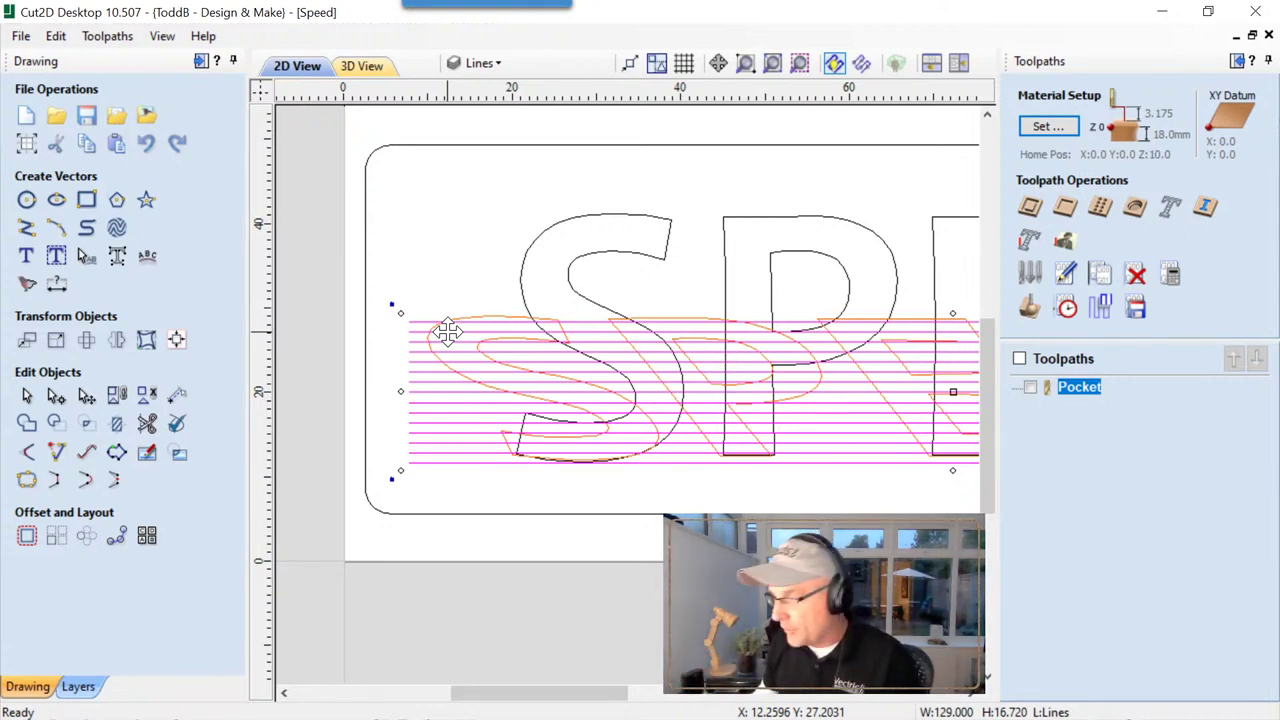
{"action": "left_click", "coordinate": [505, 322], "text": "shift"}
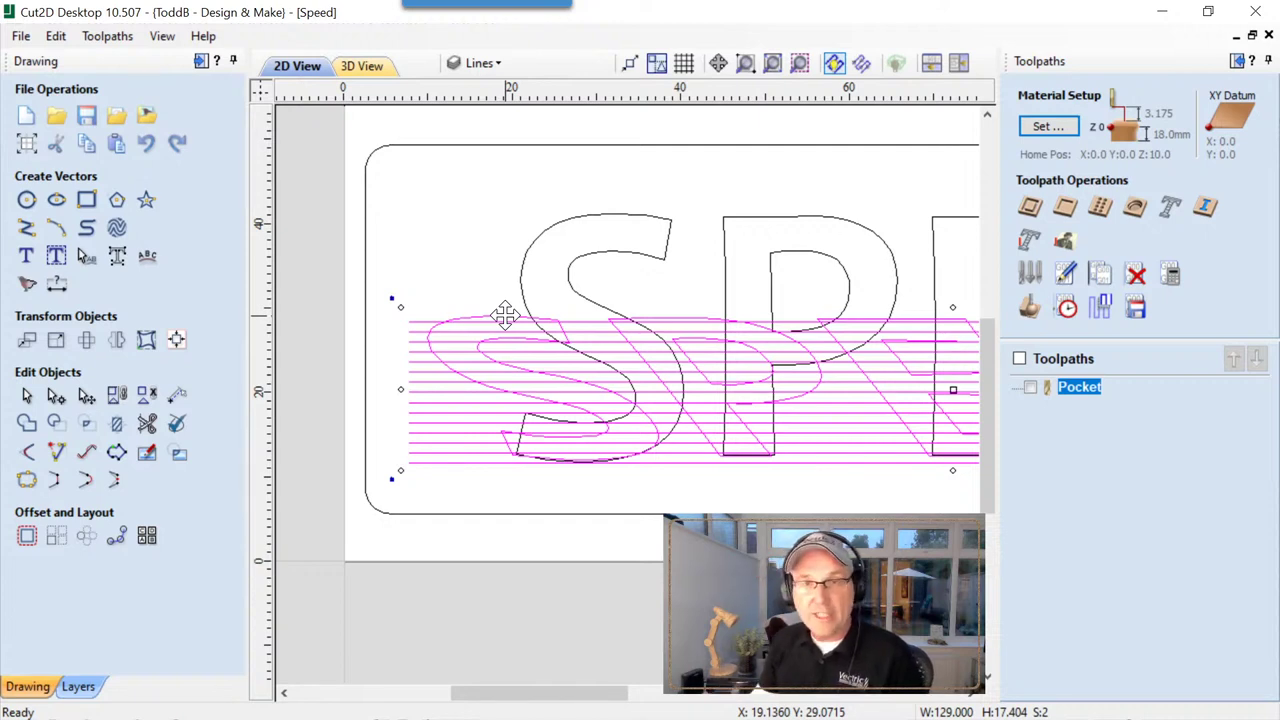
{"action": "left_click", "coordinate": [117, 426]}
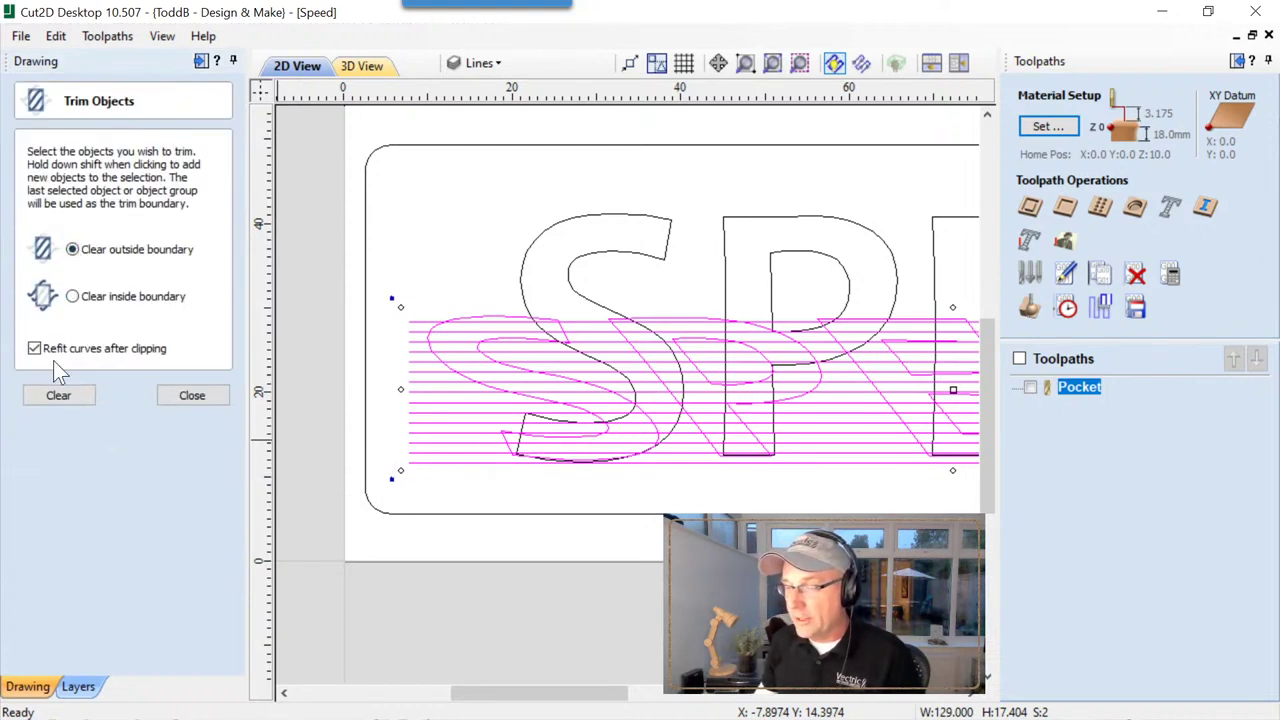
{"action": "left_click", "coordinate": [58, 396]}
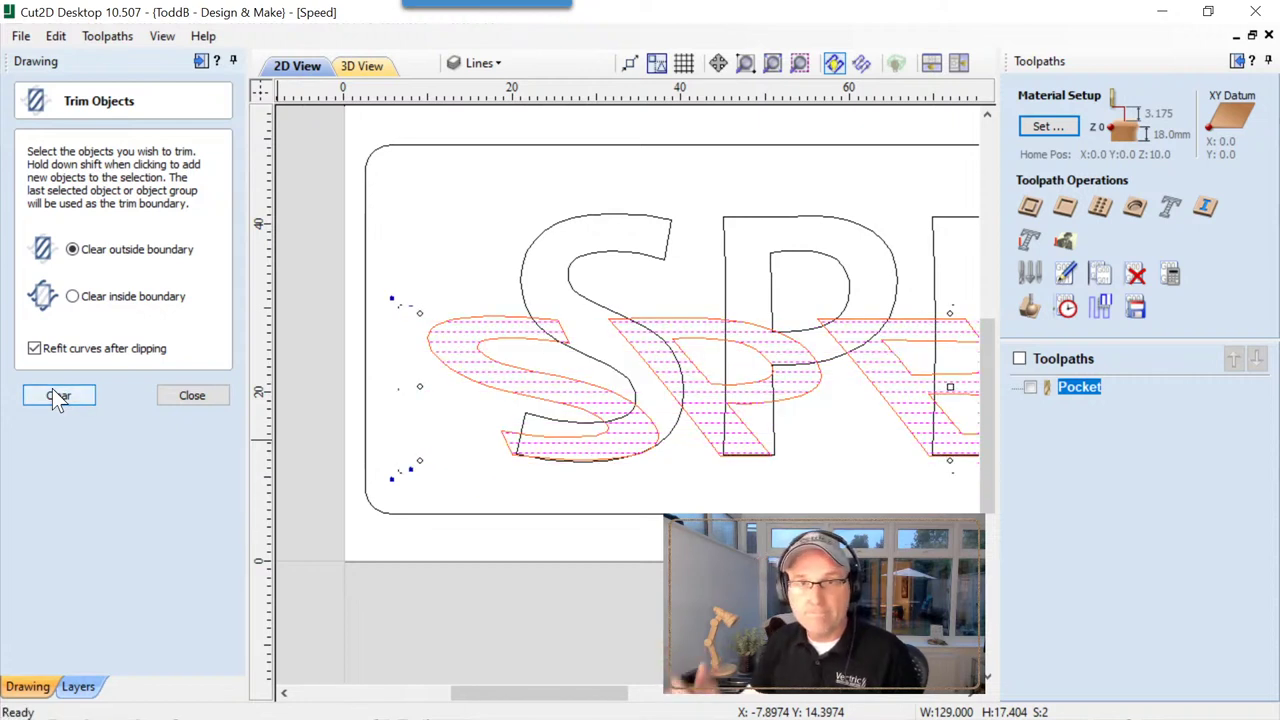
Trim the shadow lines against the original SPEED letters, clearing everything inside that boundary.
{"action": "left_click", "coordinate": [523, 289]}
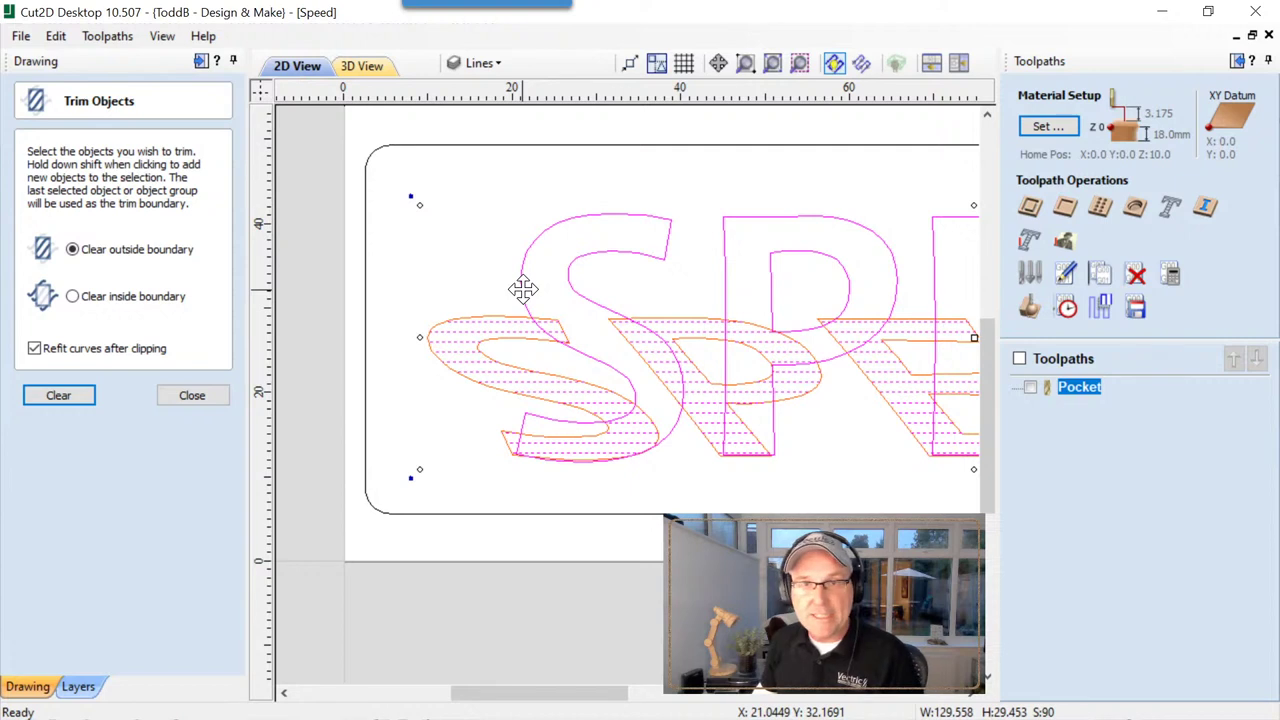
{"action": "left_click", "coordinate": [72, 296]}
{"action": "left_click", "coordinate": [74, 395]}
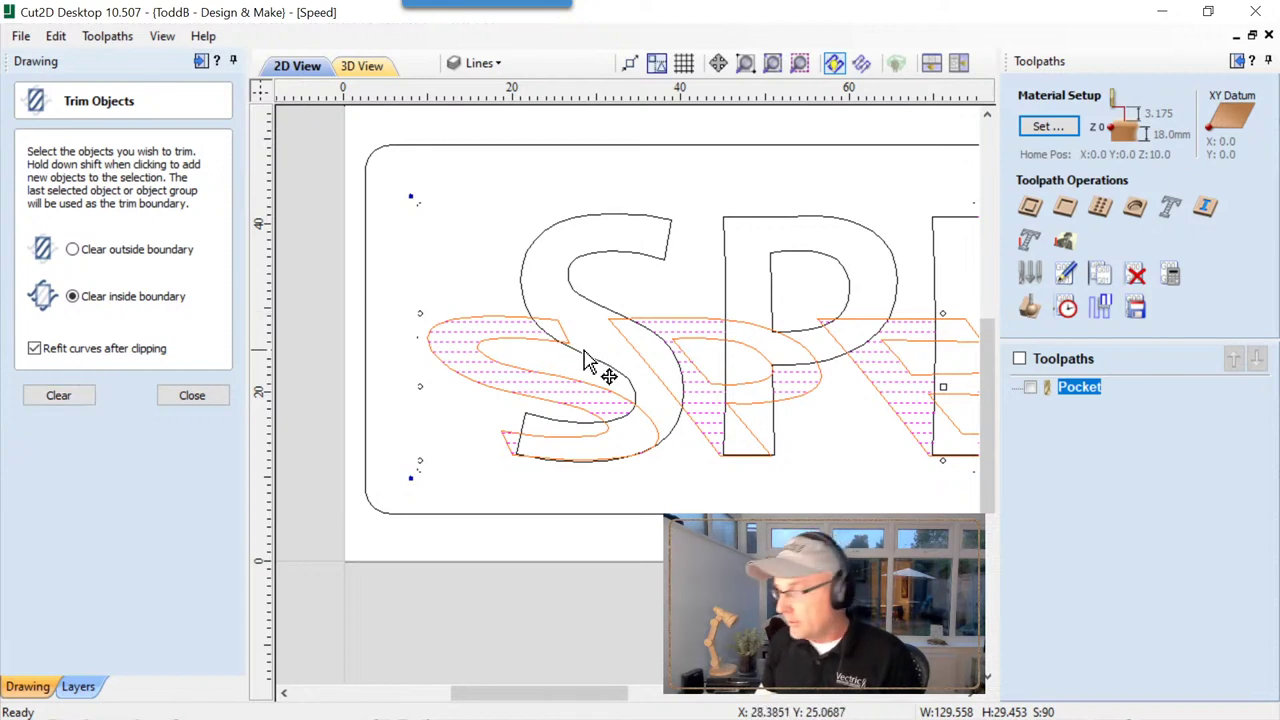
{"action": "left_click", "coordinate": [192, 395]}
Hide the Shadow Outline layer so only the original letters, border and trimmed lines are displayed, and collapse the toolpath controls.
{"action": "scroll", "coordinate": [759, 414], "scroll_direction": "down", "scroll_amount": 1}
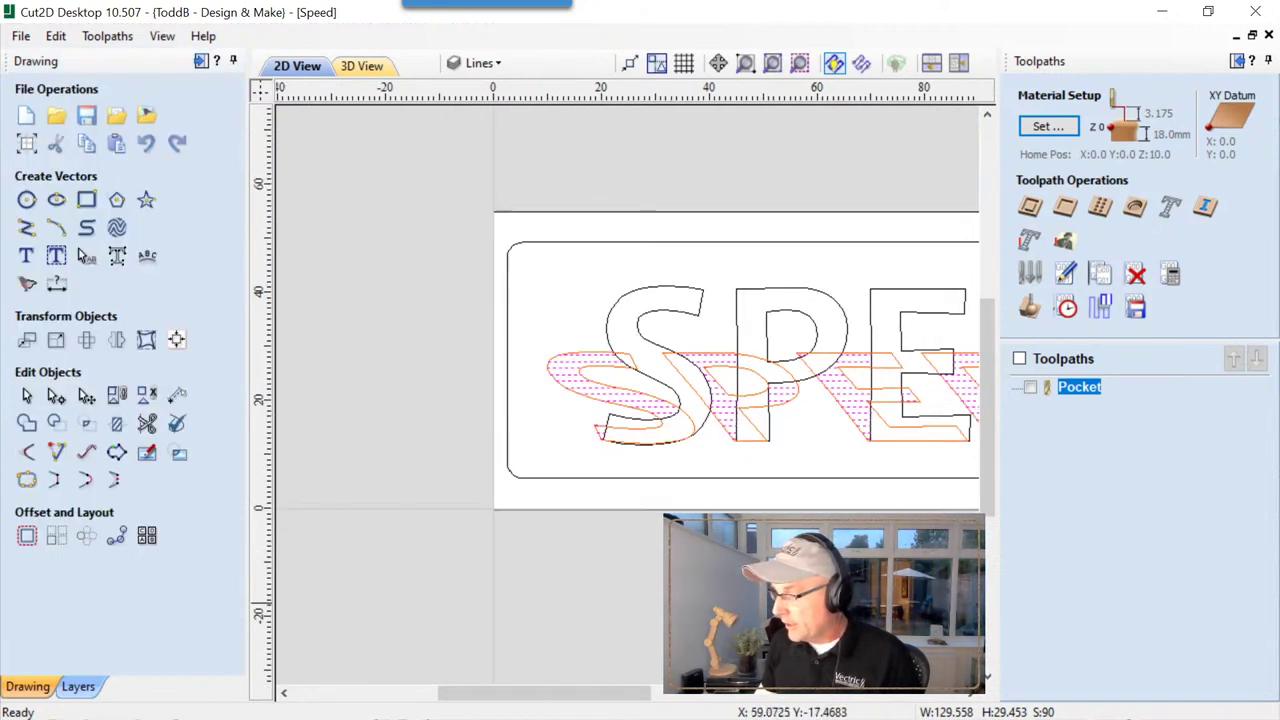
{"action": "left_click_drag", "start_coordinate": [649, 693], "coordinate": [720, 698]}
{"action": "scroll", "coordinate": [792, 552], "scroll_direction": "down", "scroll_amount": 1}
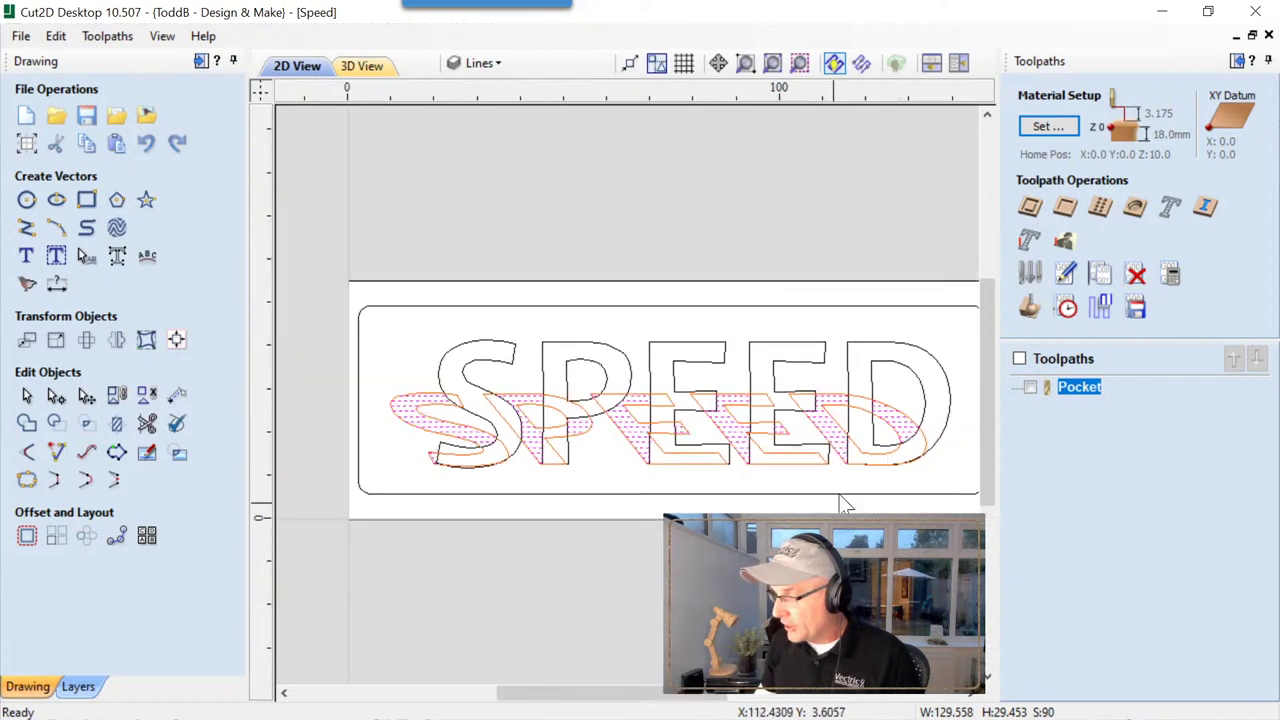
{"action": "left_click", "coordinate": [1268, 61]}
{"action": "scroll", "coordinate": [746, 489], "scroll_direction": "up", "scroll_amount": 1}
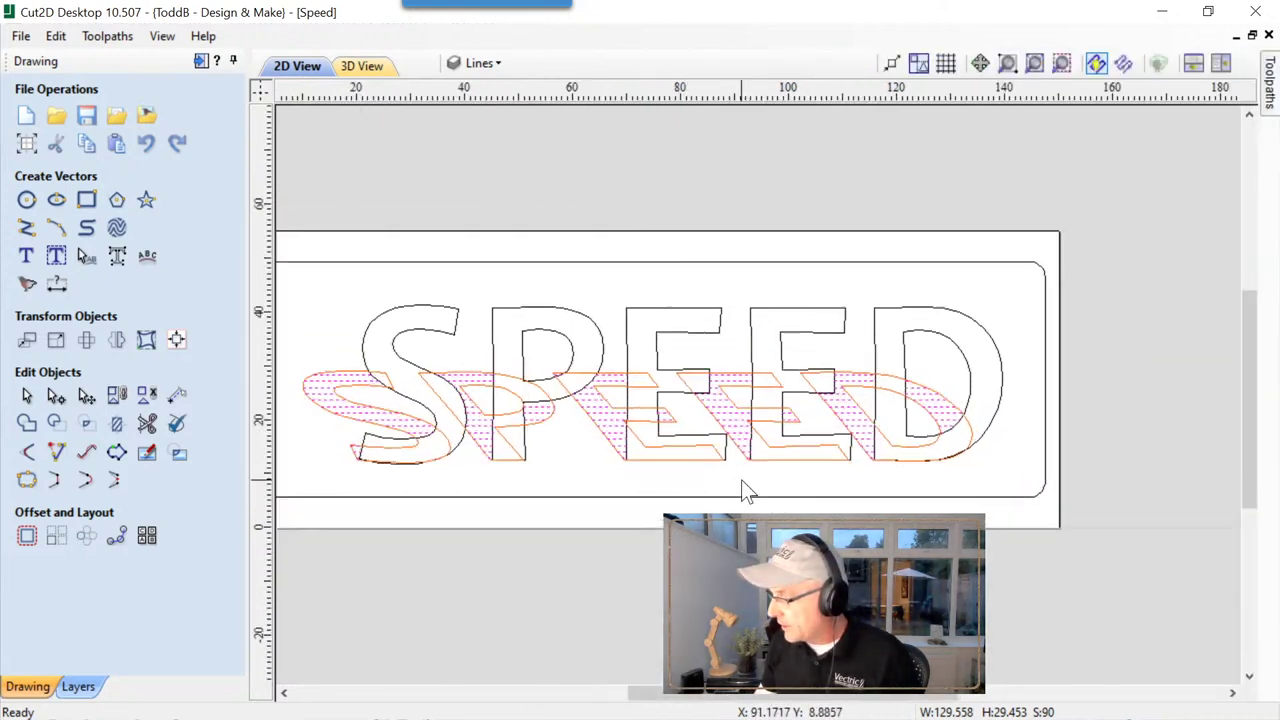
{"action": "left_click", "coordinate": [468, 63]}
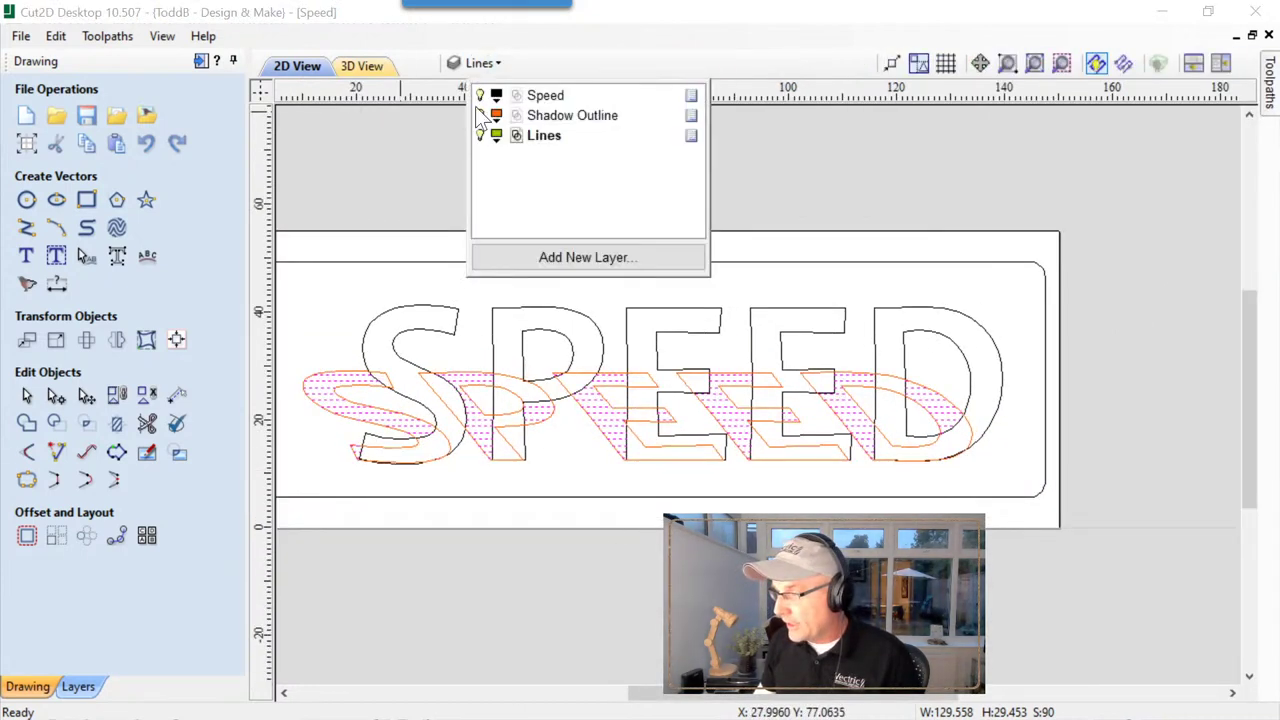
{"action": "left_click", "coordinate": [480, 116]}
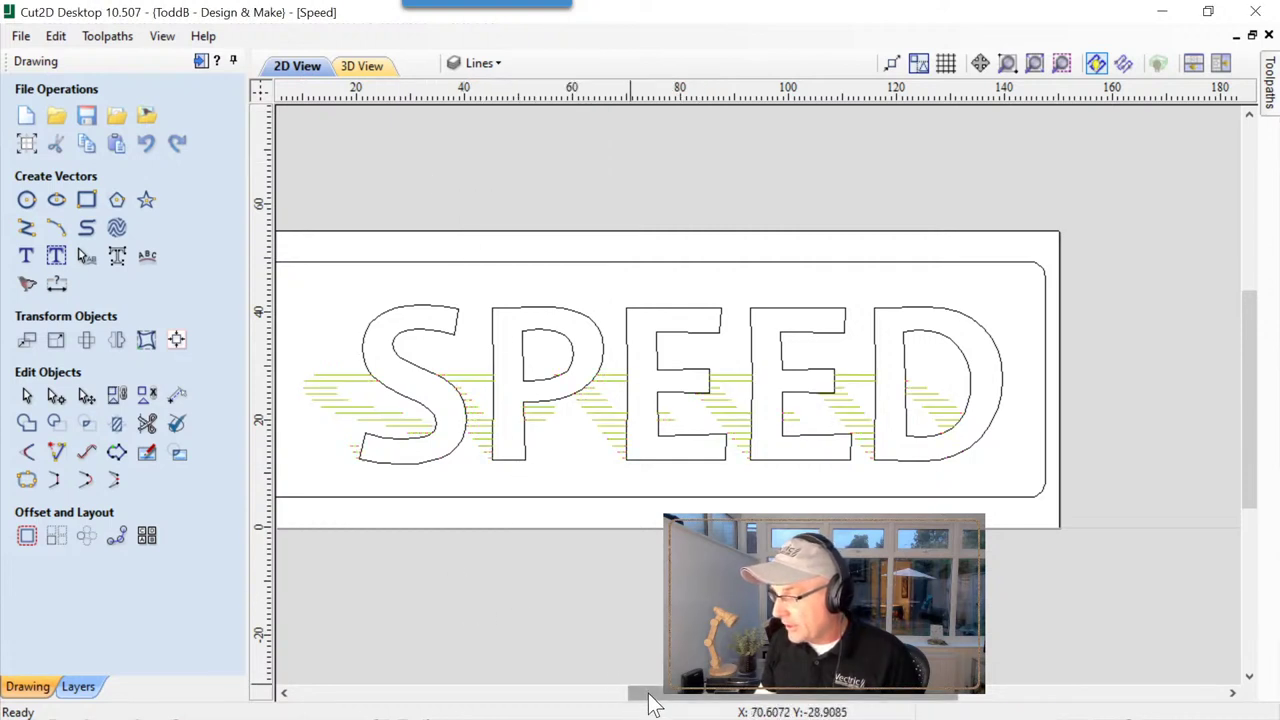
{"action": "left_click_drag", "start_coordinate": [646, 693], "coordinate": [611, 693]}
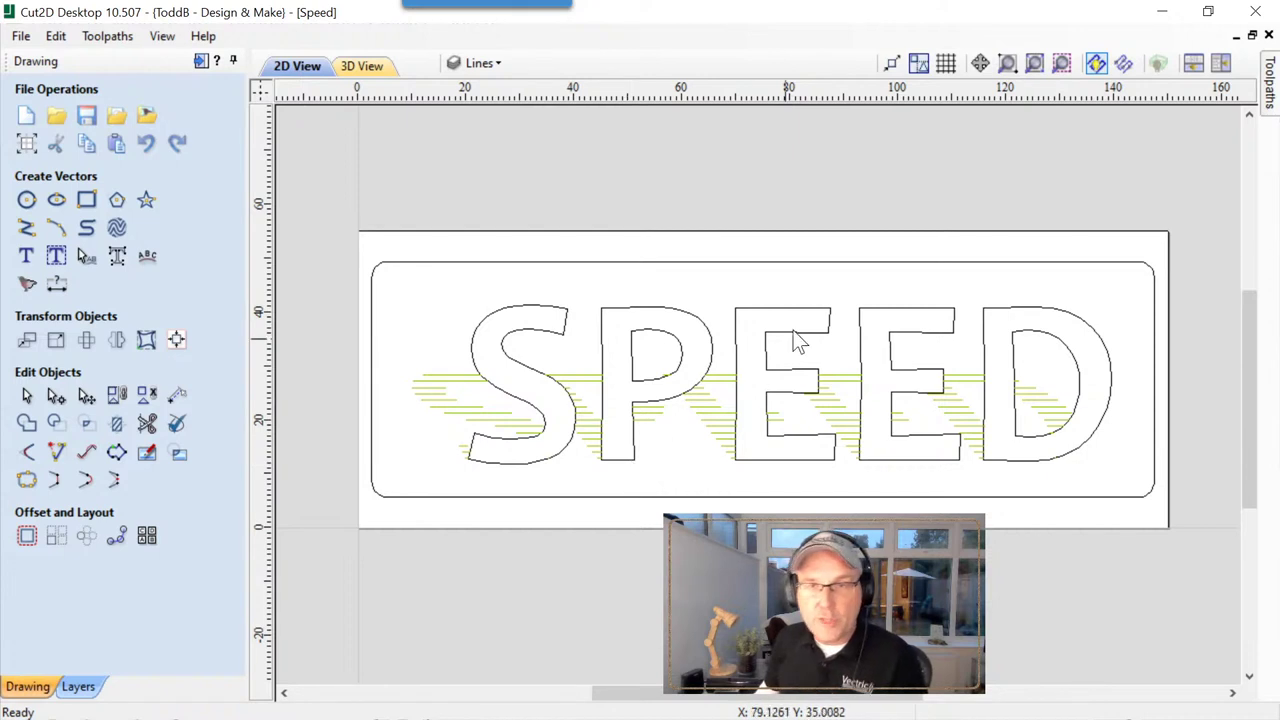
Restore the toolpath controls and display the Pocket toolpath as a solid preview over the drawing.
{"action": "left_click", "coordinate": [1270, 100]}
{"action": "left_click", "coordinate": [1246, 62]}
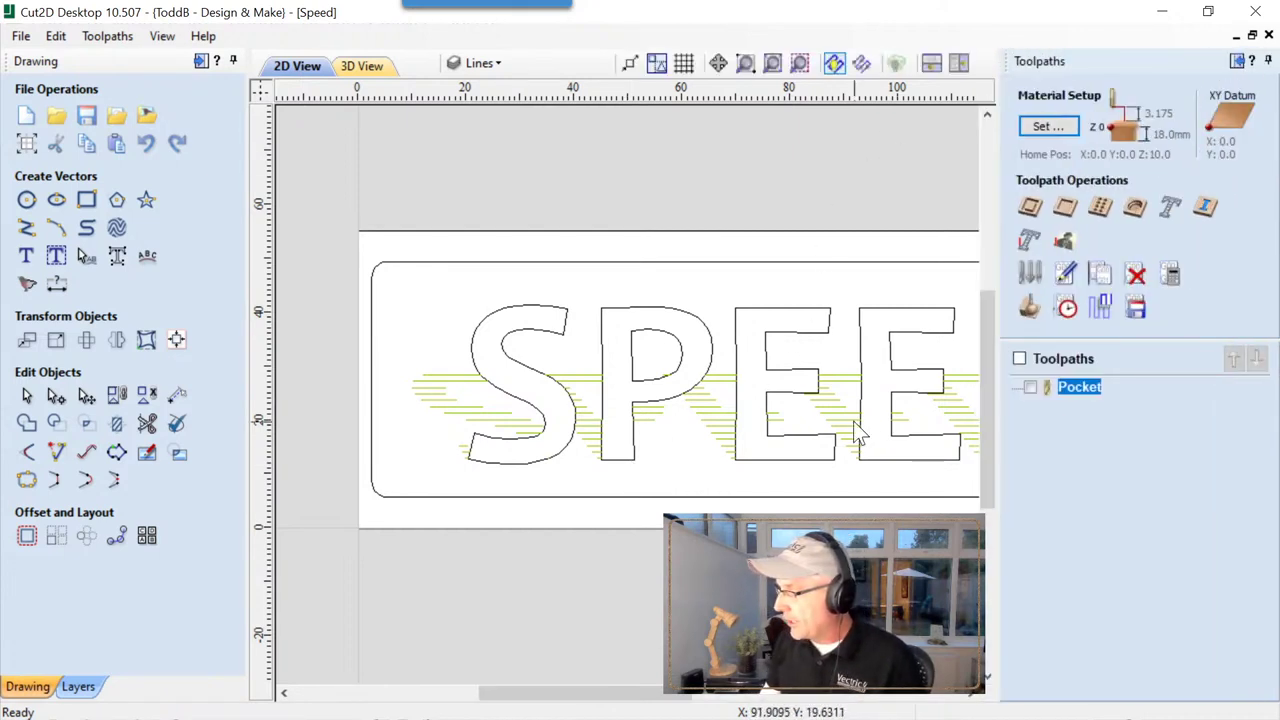
{"action": "left_click", "coordinate": [1029, 386]}
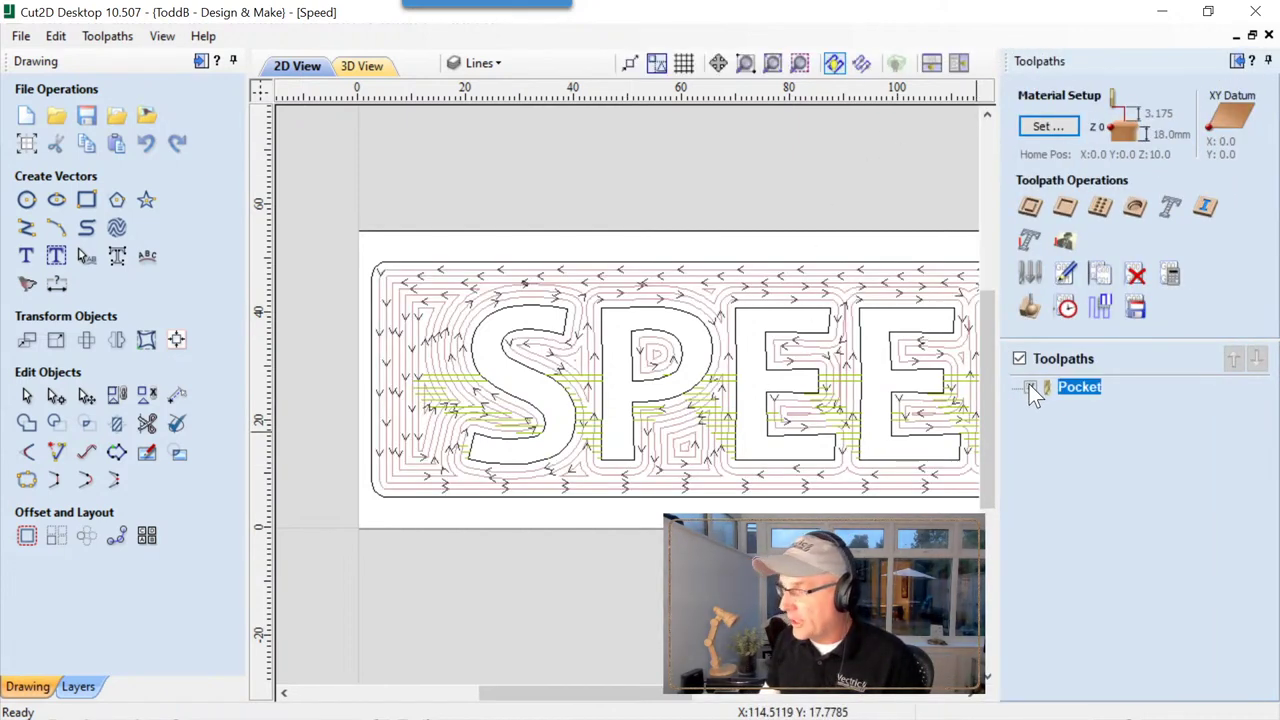
{"action": "left_click", "coordinate": [862, 64]}
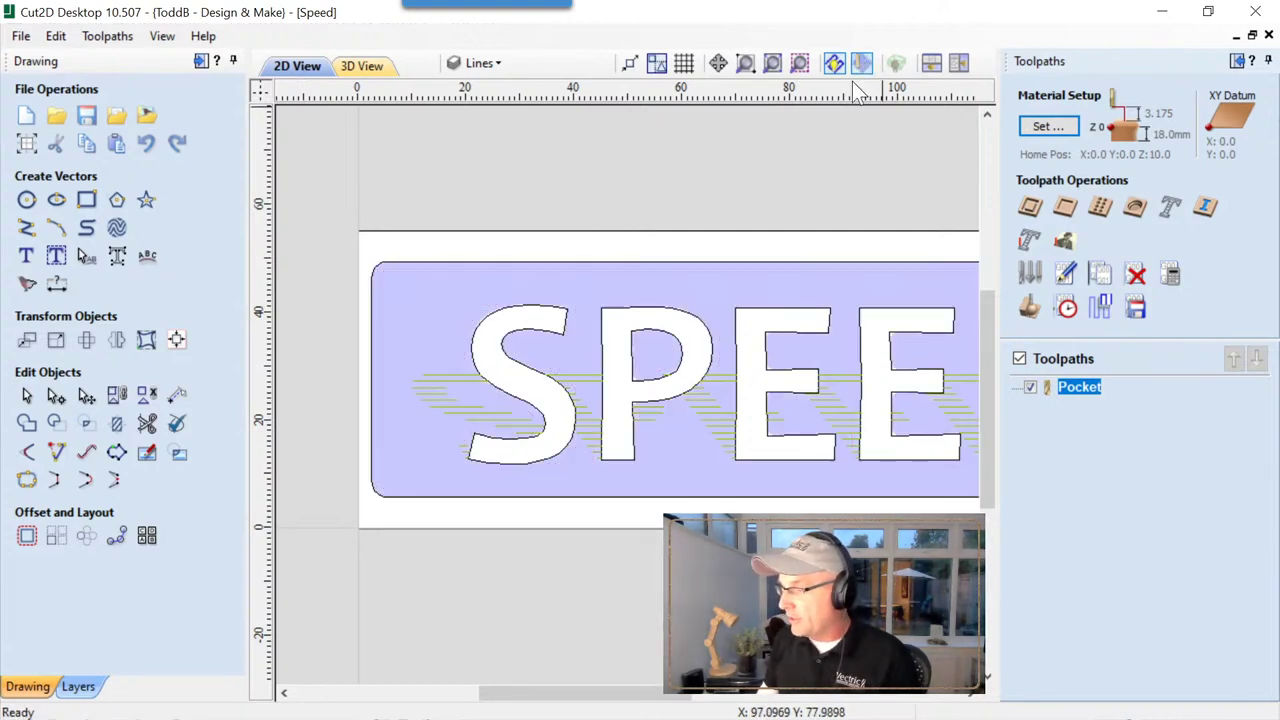
Open the uppermost shadow line beneath the P's bowl for node editing and examine its end against the pocket's rounded corner.
{"action": "scroll", "coordinate": [640, 415], "scroll_direction": "up", "scroll_amount": 6}
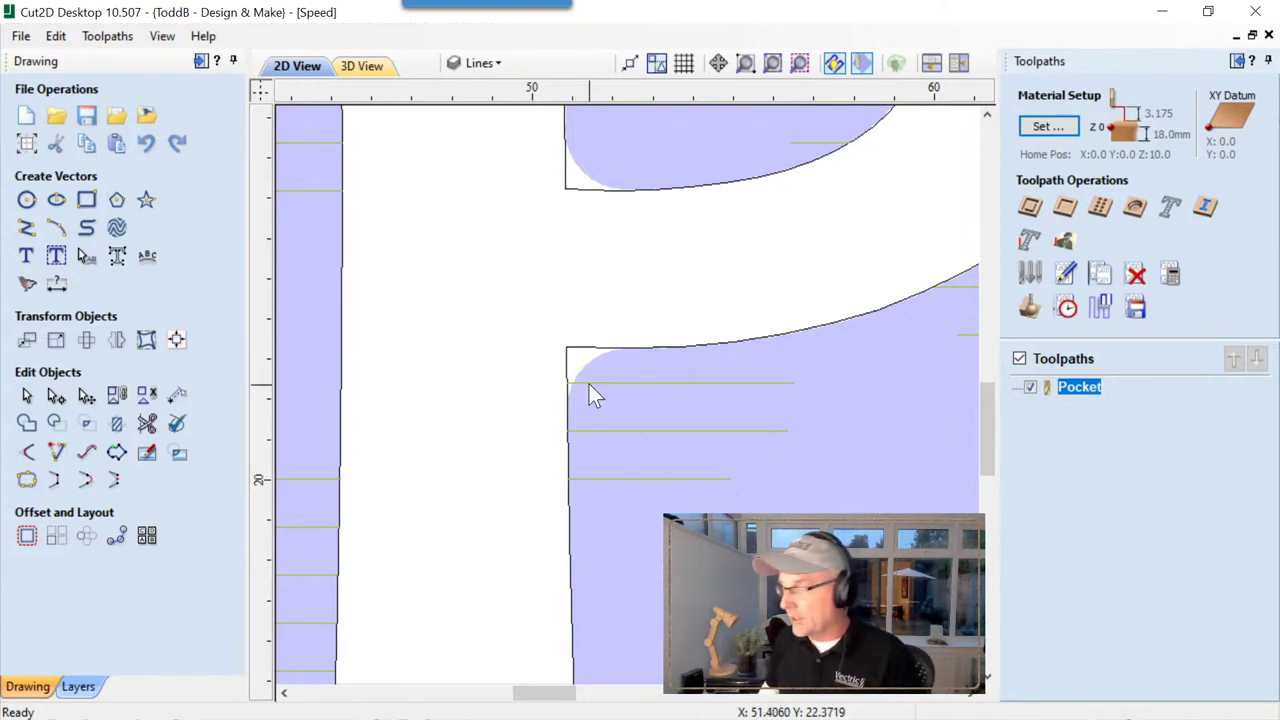
{"action": "scroll", "coordinate": [589, 386], "scroll_direction": "up", "scroll_amount": 2}
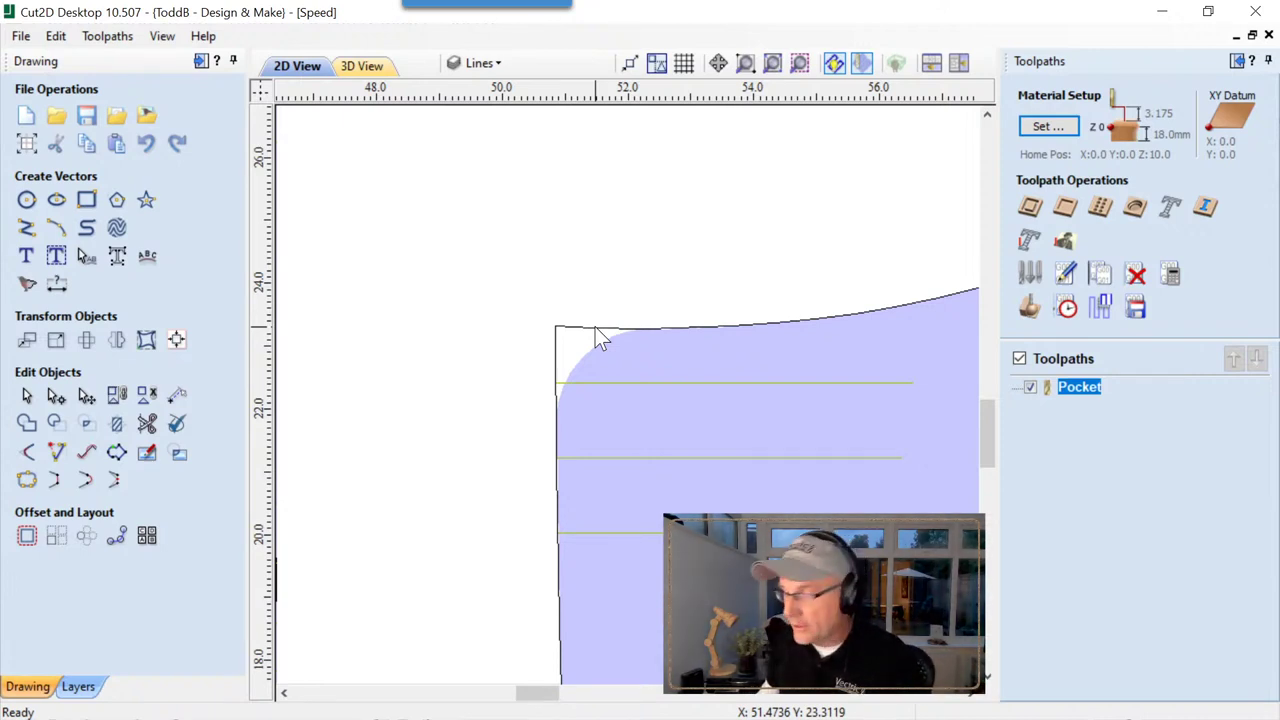
{"action": "scroll", "coordinate": [596, 329], "scroll_direction": "down", "scroll_amount": 4}
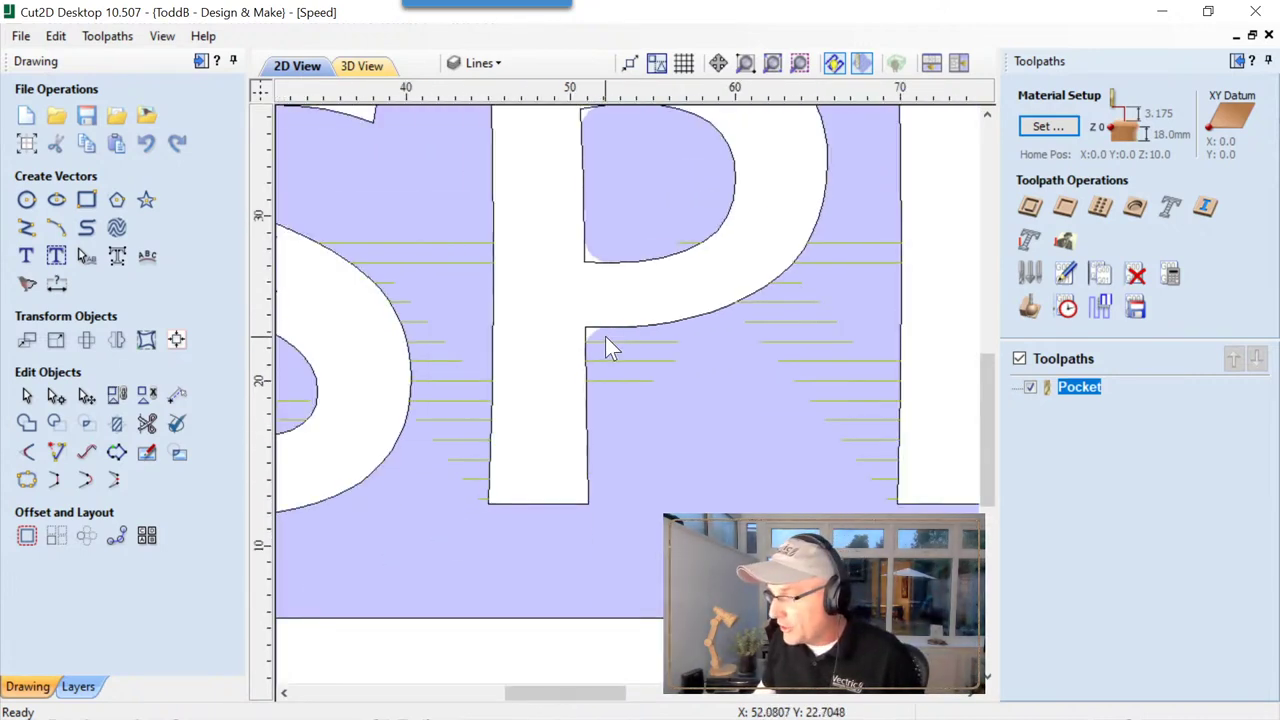
{"action": "scroll", "coordinate": [579, 340], "scroll_direction": "up", "scroll_amount": 3}
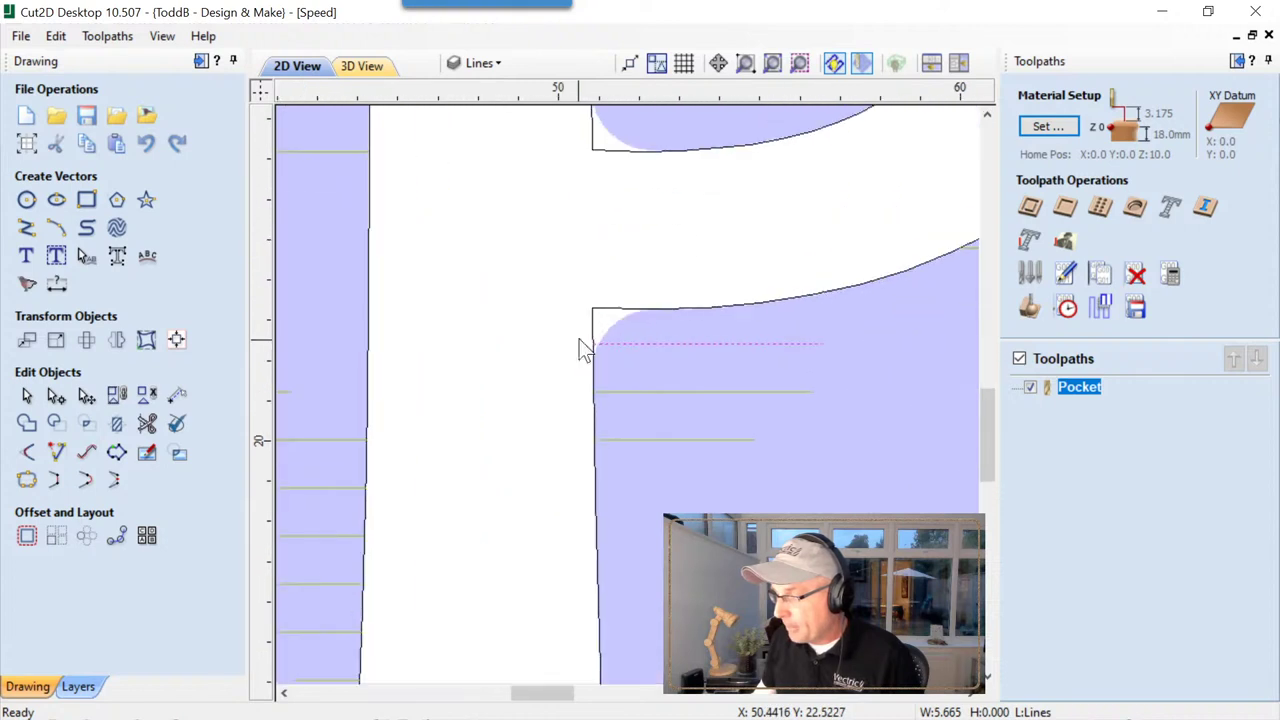
{"action": "scroll", "coordinate": [590, 346], "scroll_direction": "up", "scroll_amount": 2}
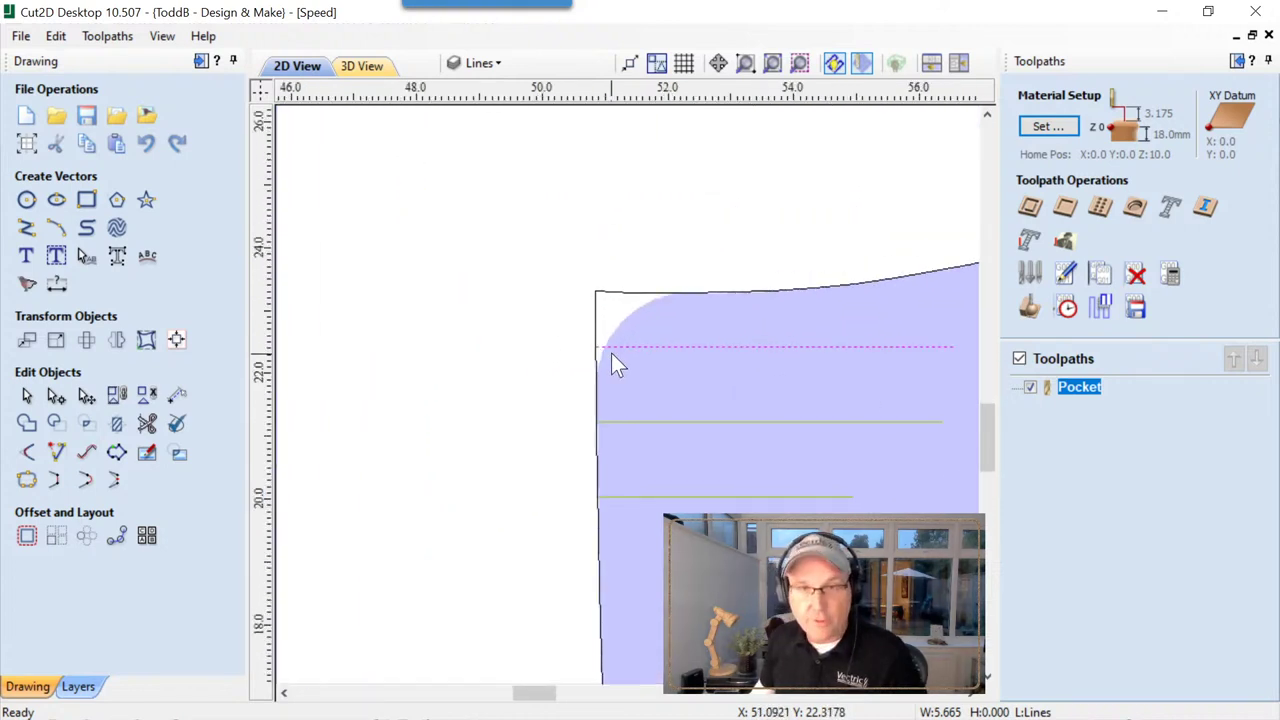
{"action": "left_click", "coordinate": [611, 350]}
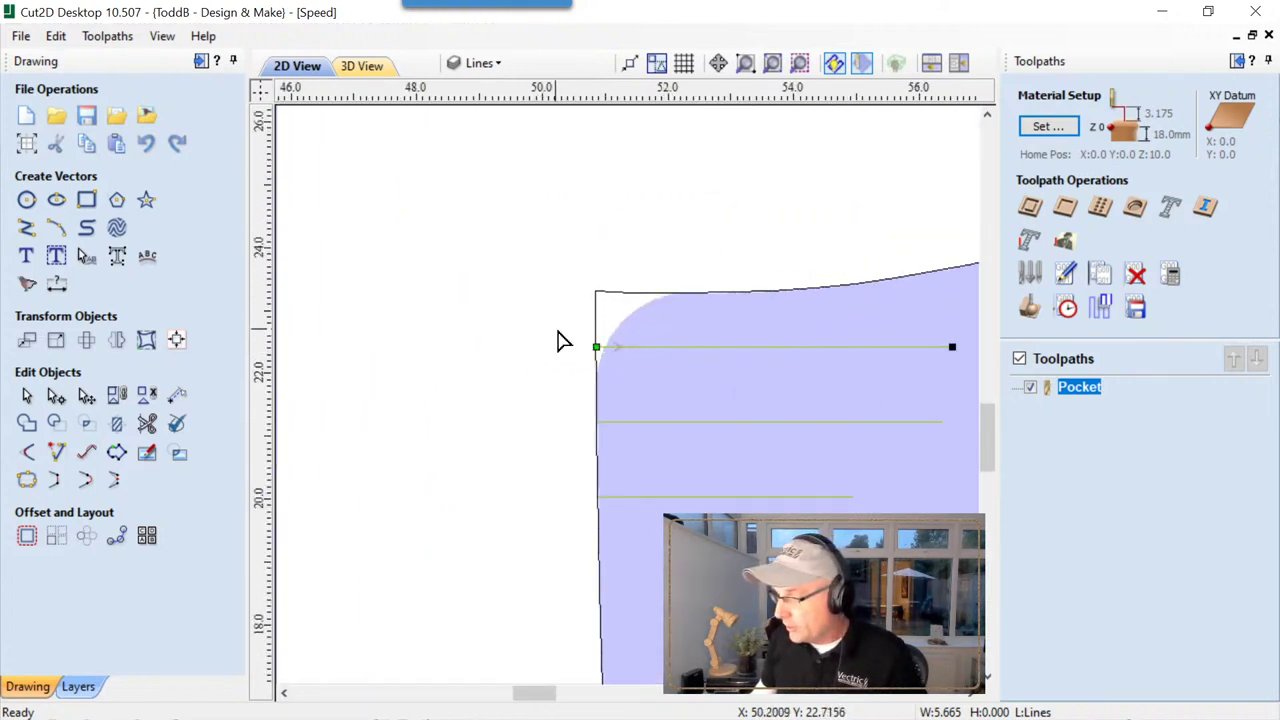
{"action": "scroll", "coordinate": [626, 372], "scroll_direction": "down", "scroll_amount": 4}
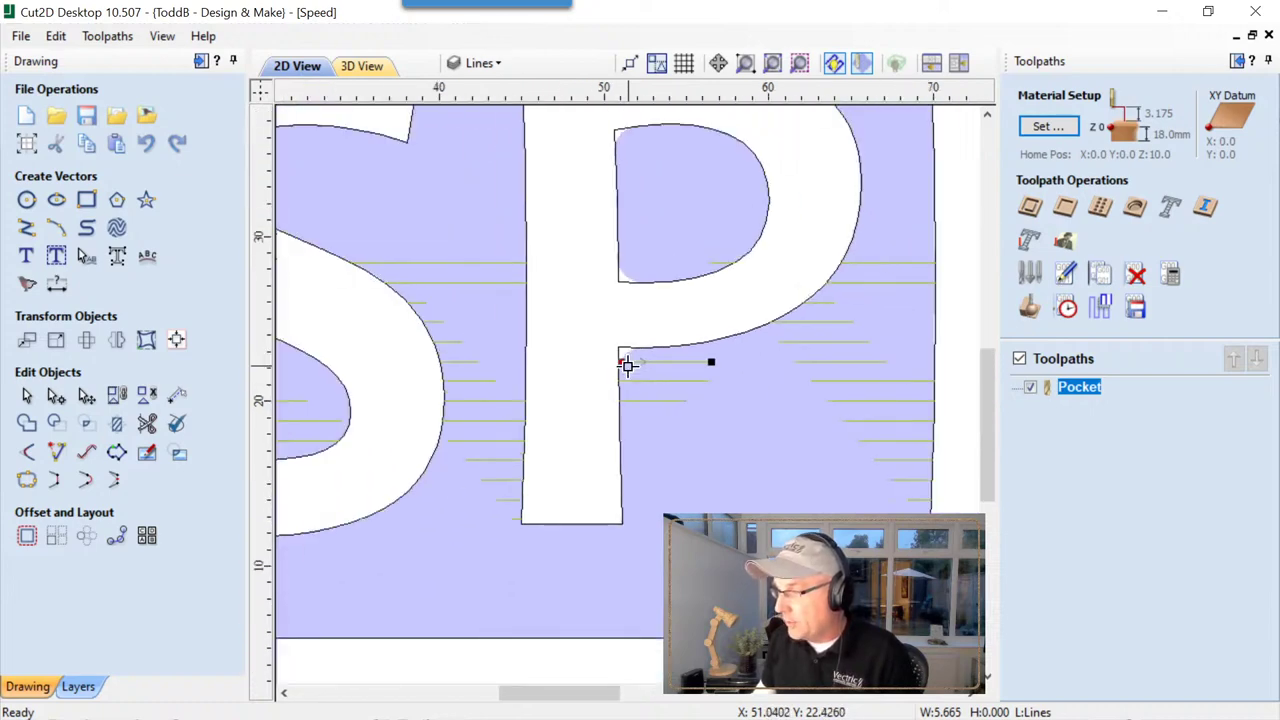
{"action": "scroll", "coordinate": [711, 343], "scroll_direction": "down", "scroll_amount": 3}
{"action": "scroll", "coordinate": [746, 340], "scroll_direction": "up", "scroll_amount": 3}
{"action": "scroll", "coordinate": [537, 477], "scroll_direction": "down", "scroll_amount": 3}
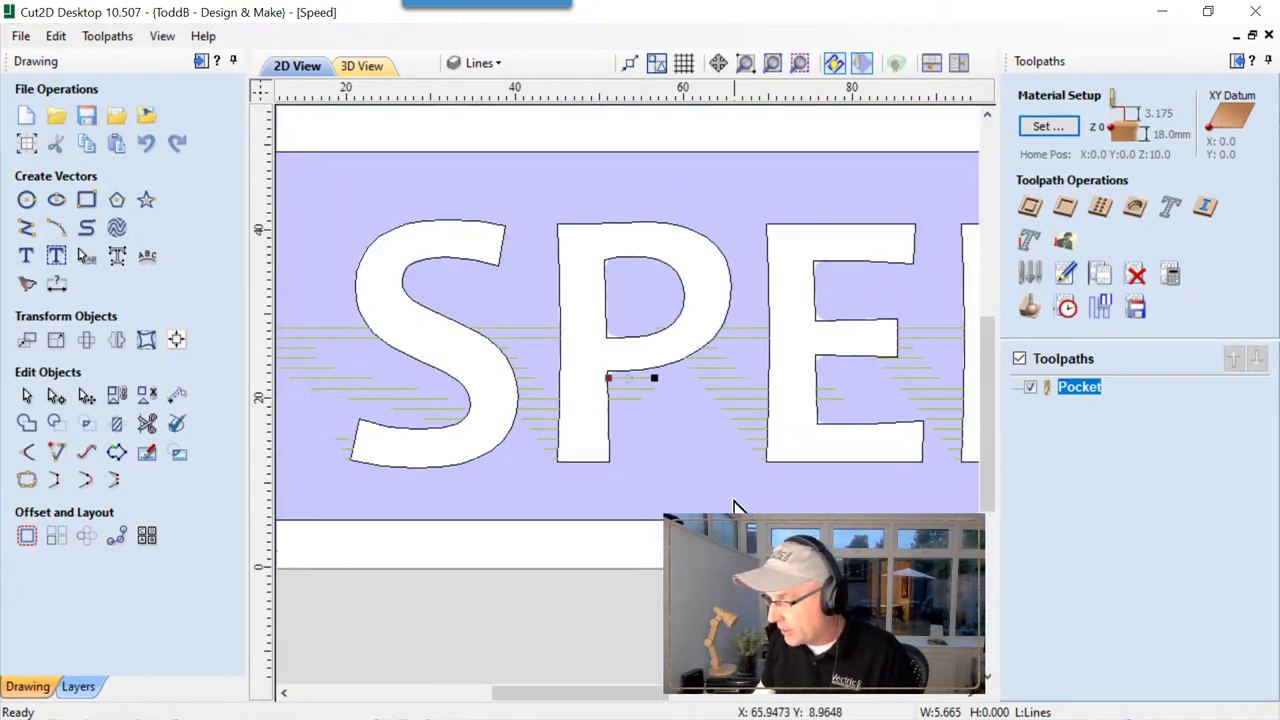
Convert the SPEED text to curves so its letter outlines can be node edited.
{"action": "left_click_drag", "start_coordinate": [643, 694], "coordinate": [757, 694]}
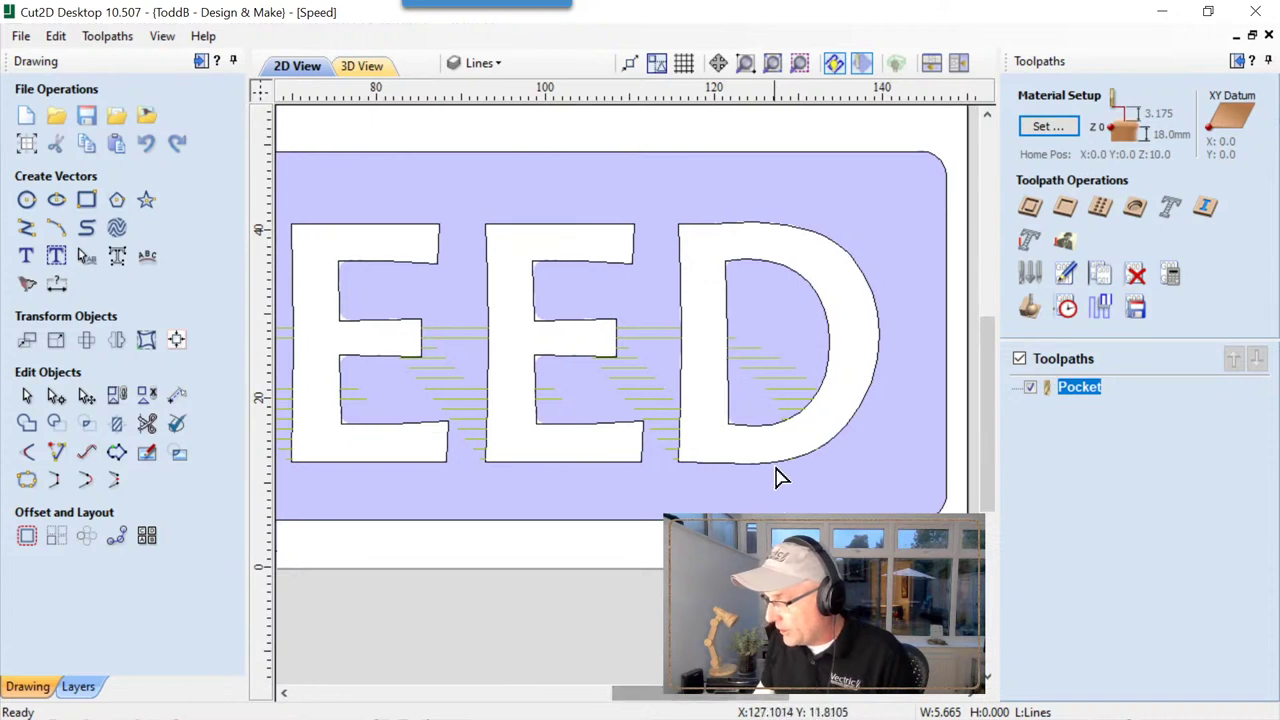
{"action": "scroll", "coordinate": [778, 470], "scroll_direction": "up", "scroll_amount": 5}
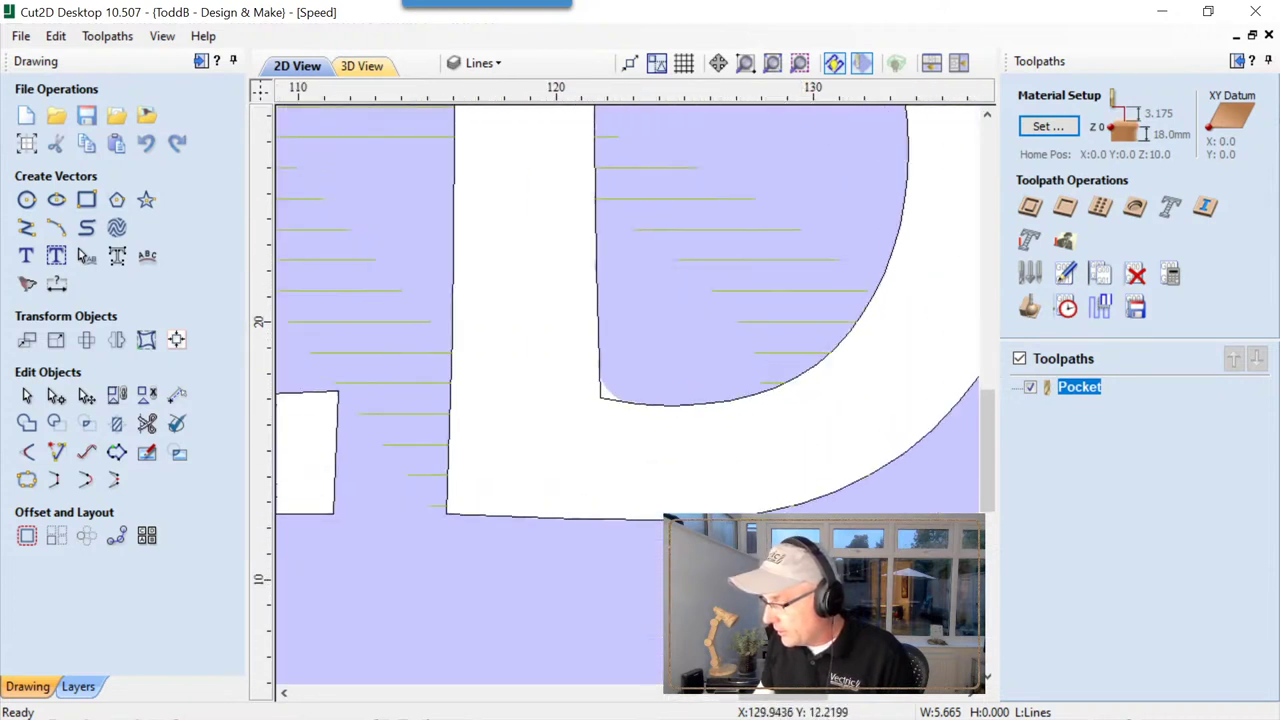
{"action": "key", "text": "n"}
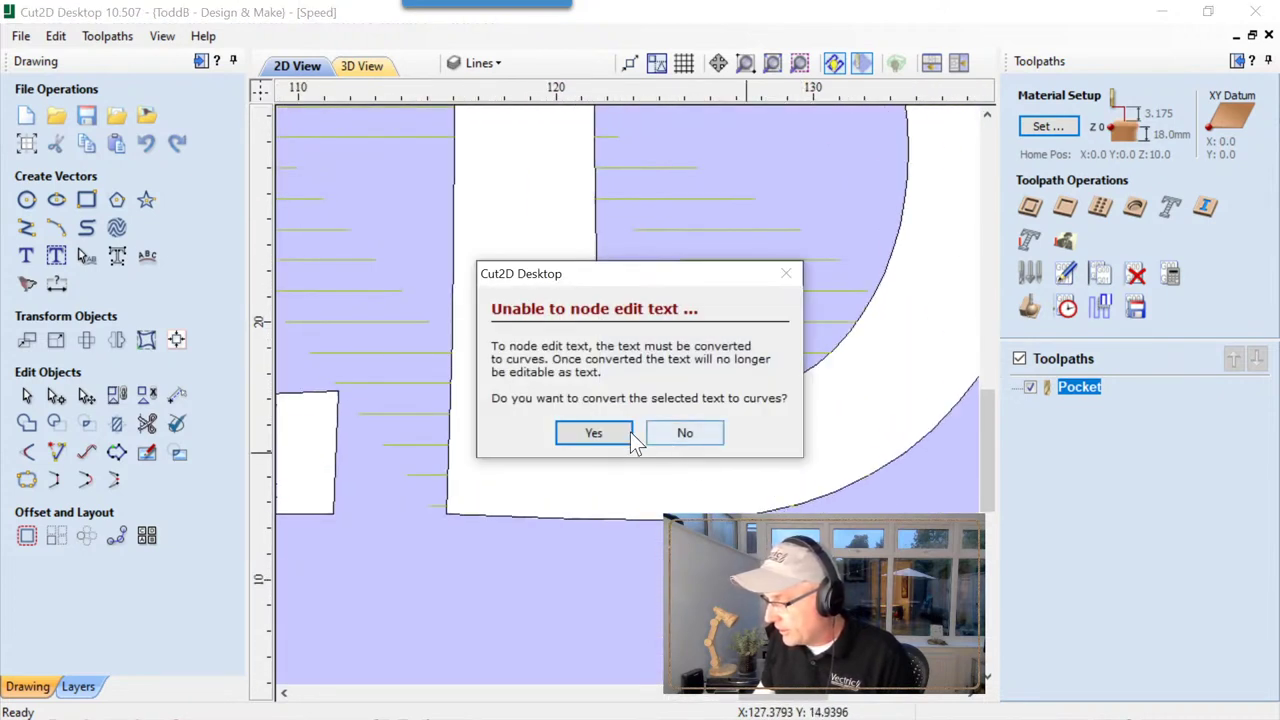
{"action": "left_click", "coordinate": [591, 434]}
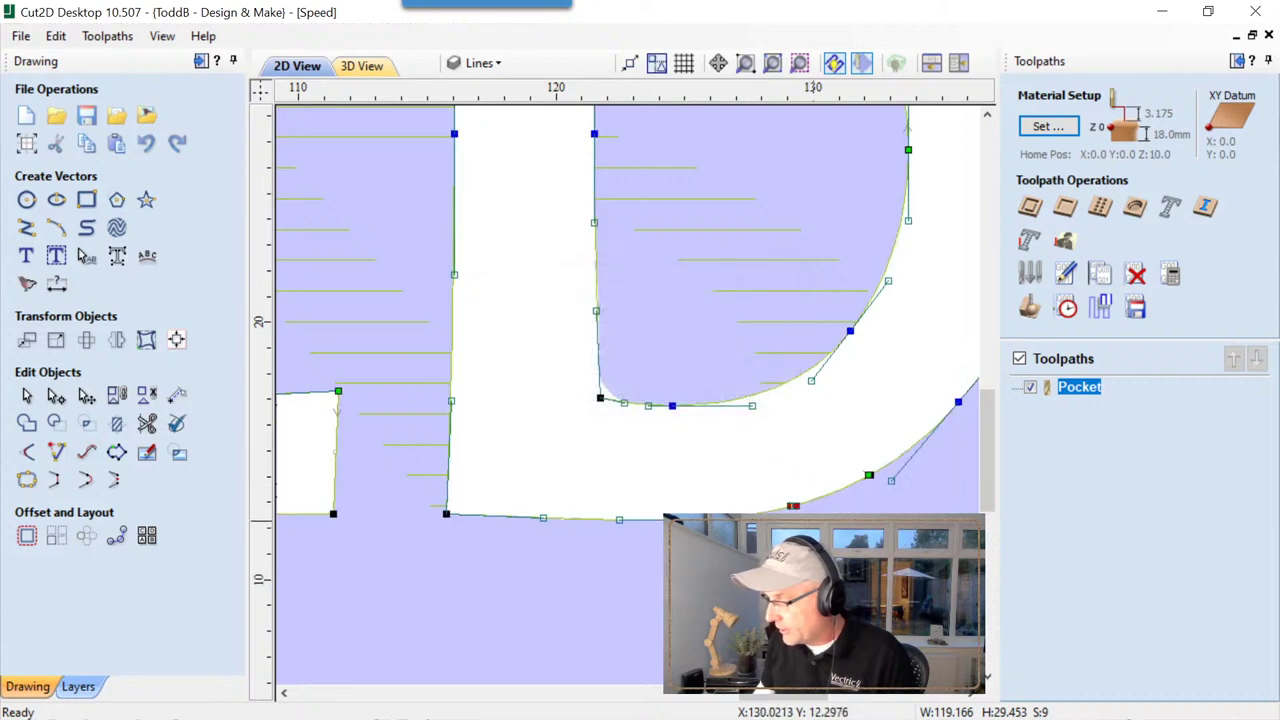
Try to delete the selection around the D's lower outer curve, and undo the deletion.
{"action": "left_click_drag", "start_coordinate": [776, 487], "coordinate": [812, 509]}
{"action": "key", "text": "Delete"}
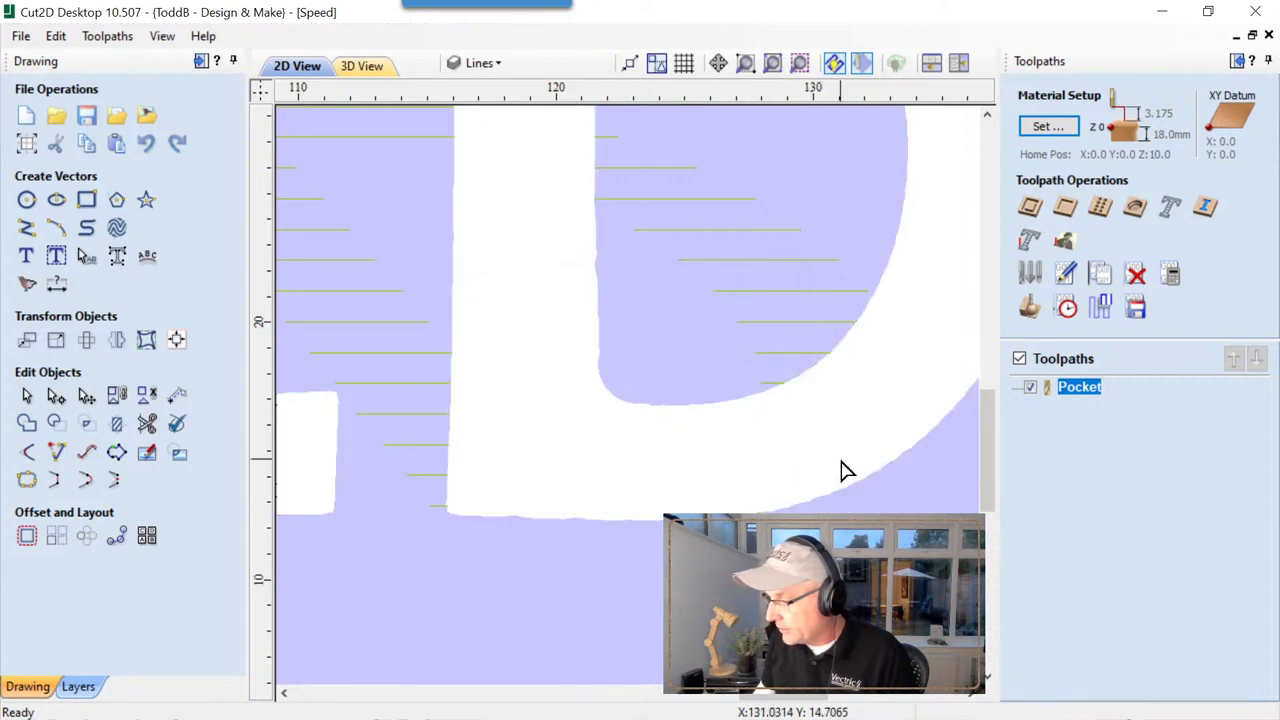
{"action": "scroll", "coordinate": [671, 471], "scroll_direction": "down", "scroll_amount": 6}
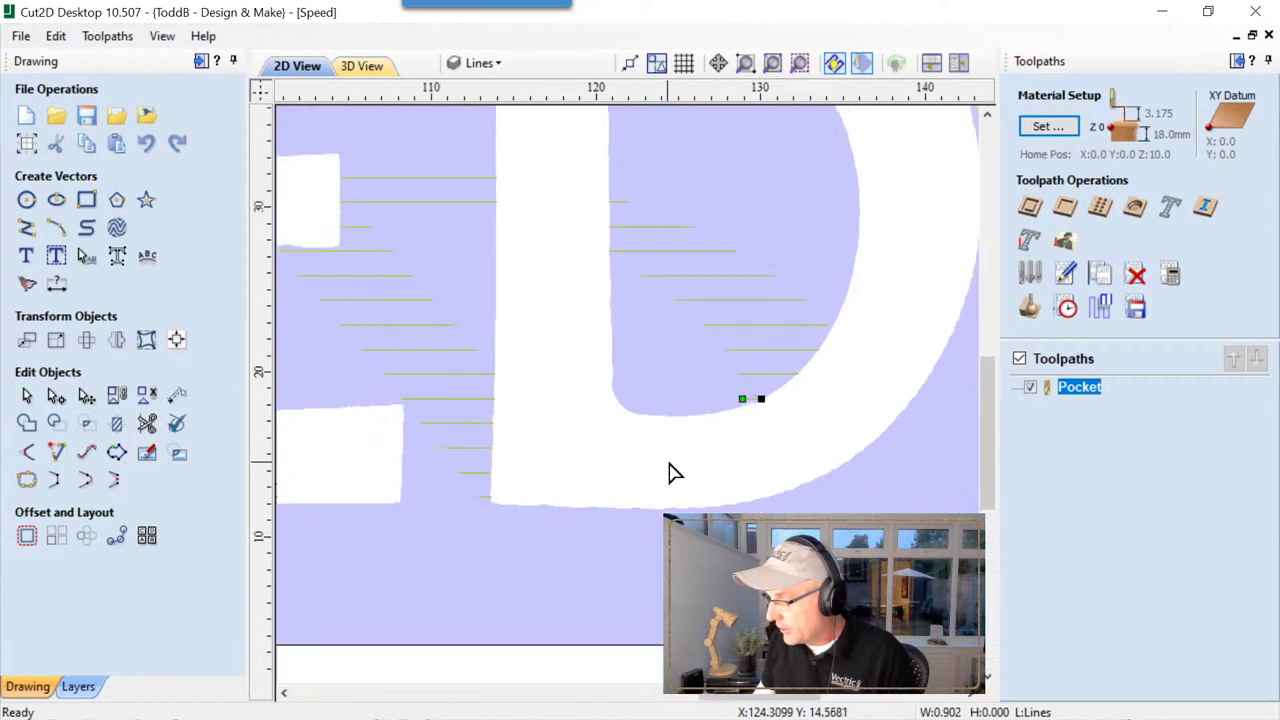
{"action": "key", "text": "ctrl+z"}
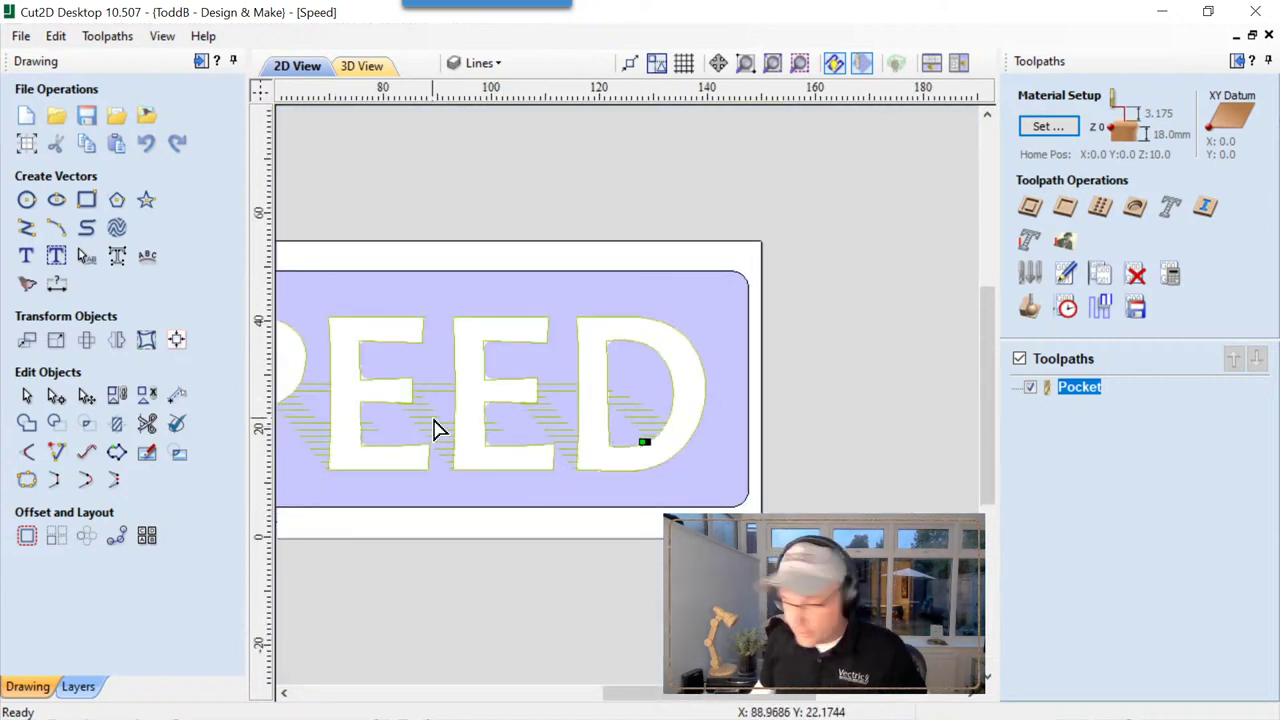
Leave node editing and move the first E's outline from the Lines layer to the Speed layer.
{"action": "left_click", "coordinate": [26, 396]}
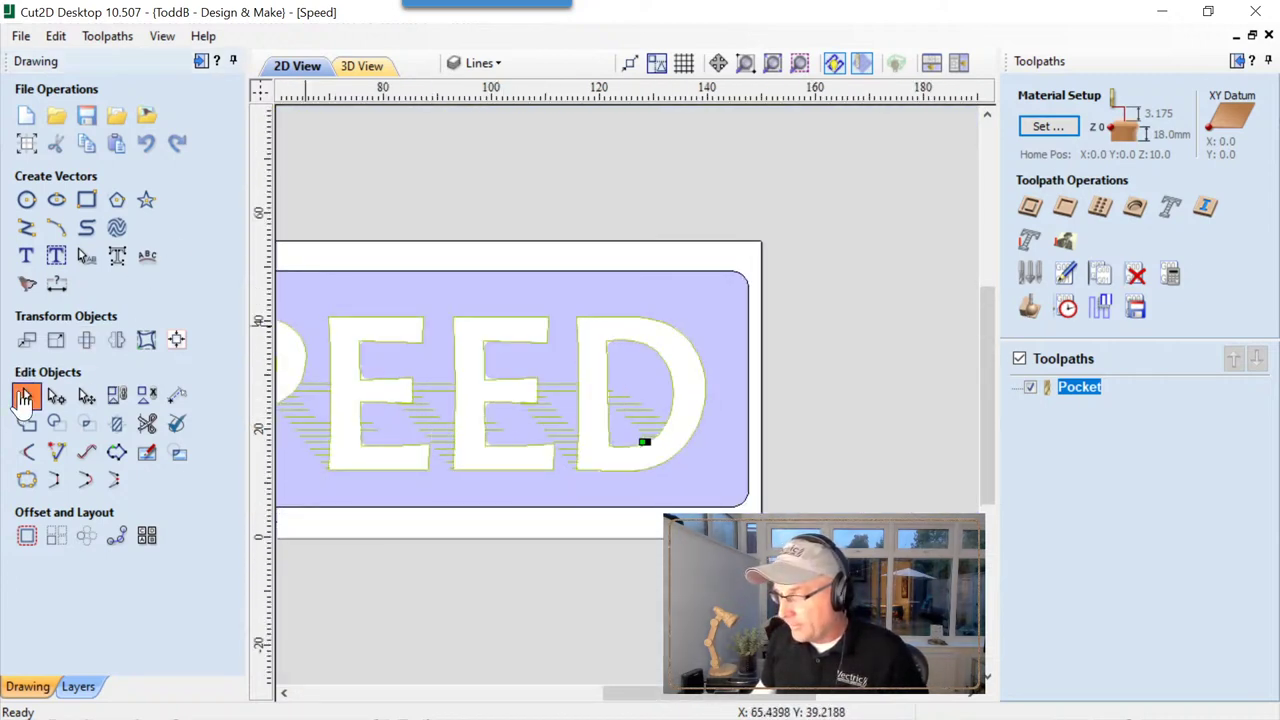
{"action": "scroll", "coordinate": [391, 395], "scroll_direction": "up", "scroll_amount": 4}
{"action": "left_click", "coordinate": [335, 378]}
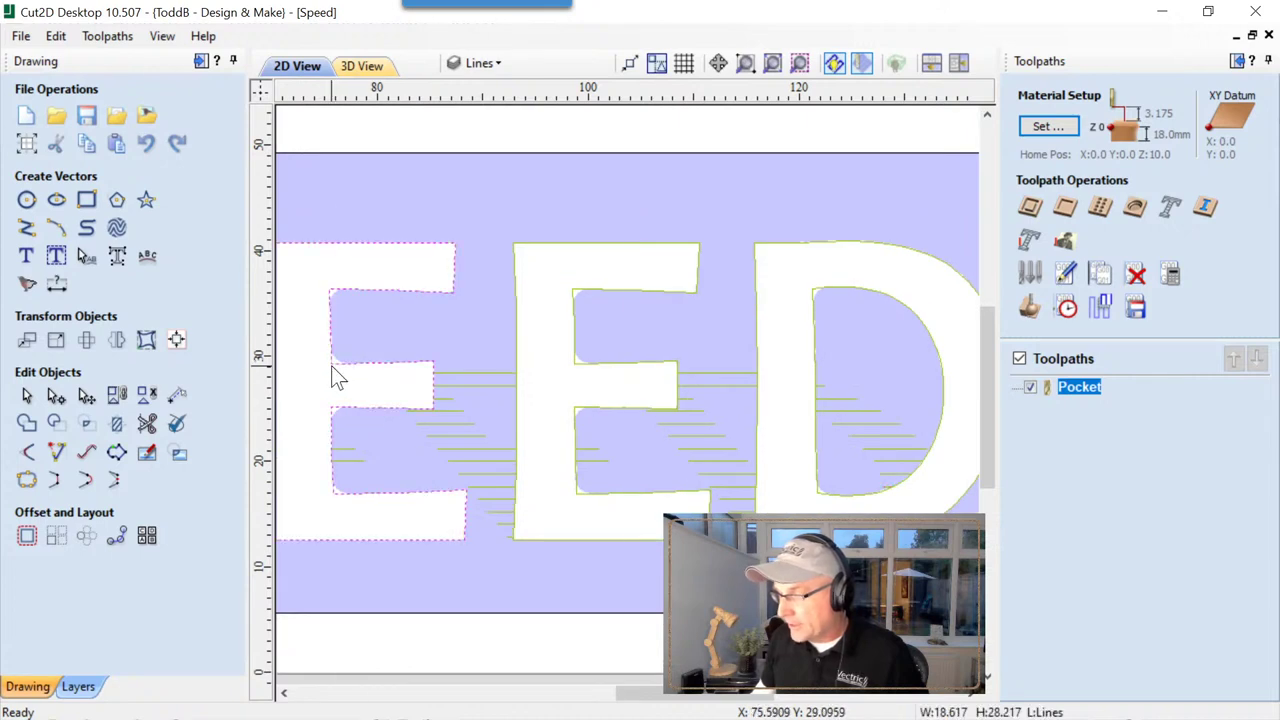
{"action": "right_click", "coordinate": [337, 372]}
{"action": "mouse_move", "coordinate": [410, 686]}
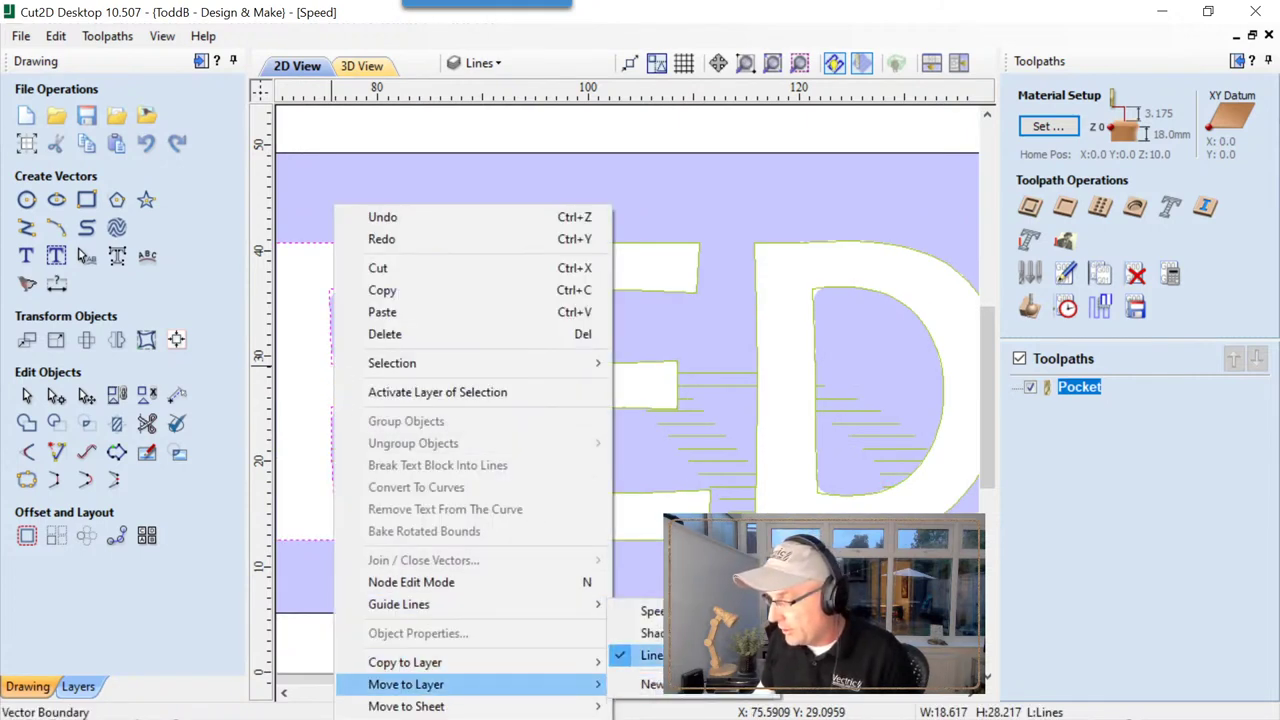
{"action": "left_click", "coordinate": [651, 633]}
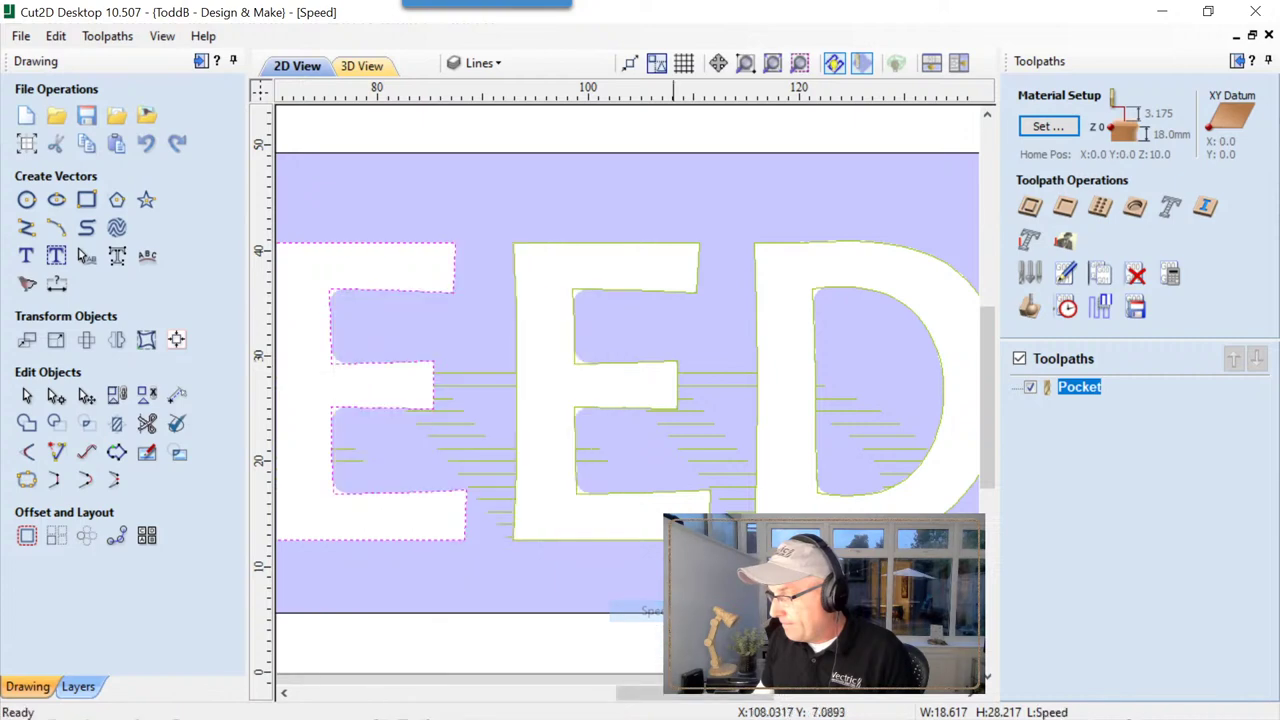
Move the S, P and second E outlines, together with the D's inner outline, to the Speed layer.
{"action": "scroll", "coordinate": [631, 557], "scroll_direction": "down", "scroll_amount": 2}
{"action": "scroll", "coordinate": [500, 506], "scroll_direction": "up", "scroll_amount": 2}
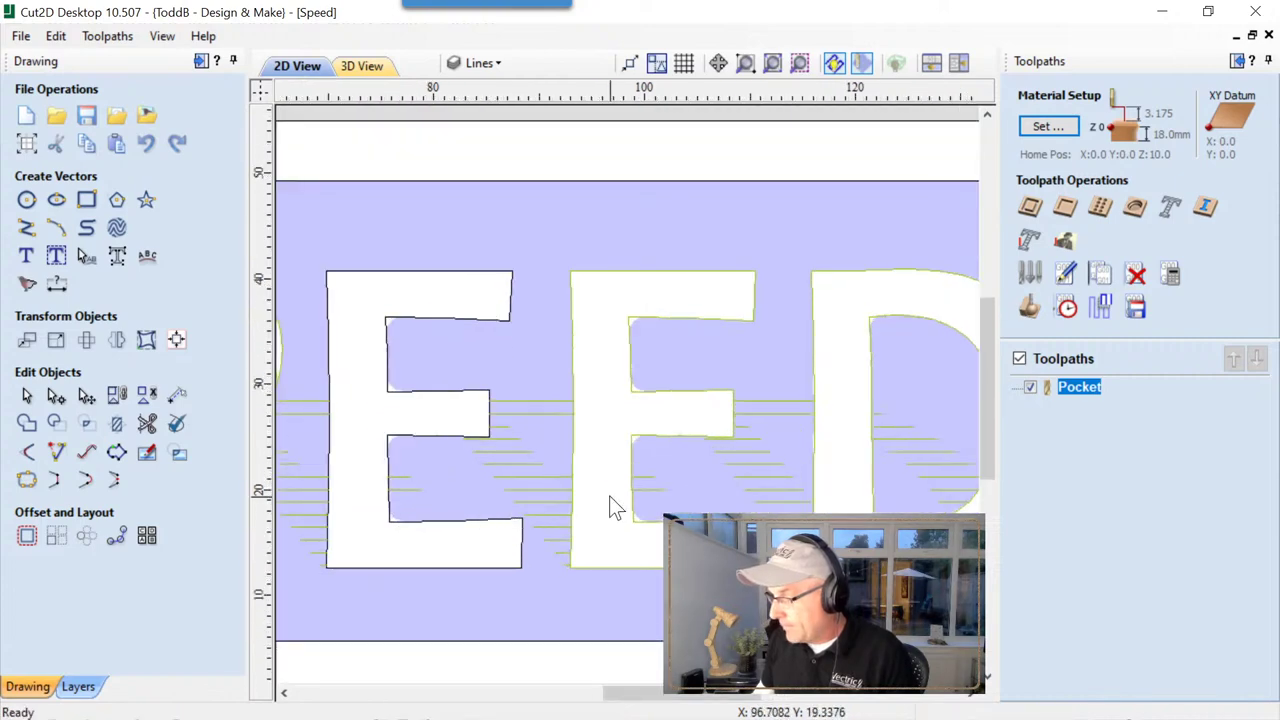
{"action": "left_click", "coordinate": [631, 435]}
{"action": "left_click", "coordinate": [869, 318], "text": "shift"}
{"action": "scroll", "coordinate": [610, 466], "scroll_direction": "down", "scroll_amount": 3}
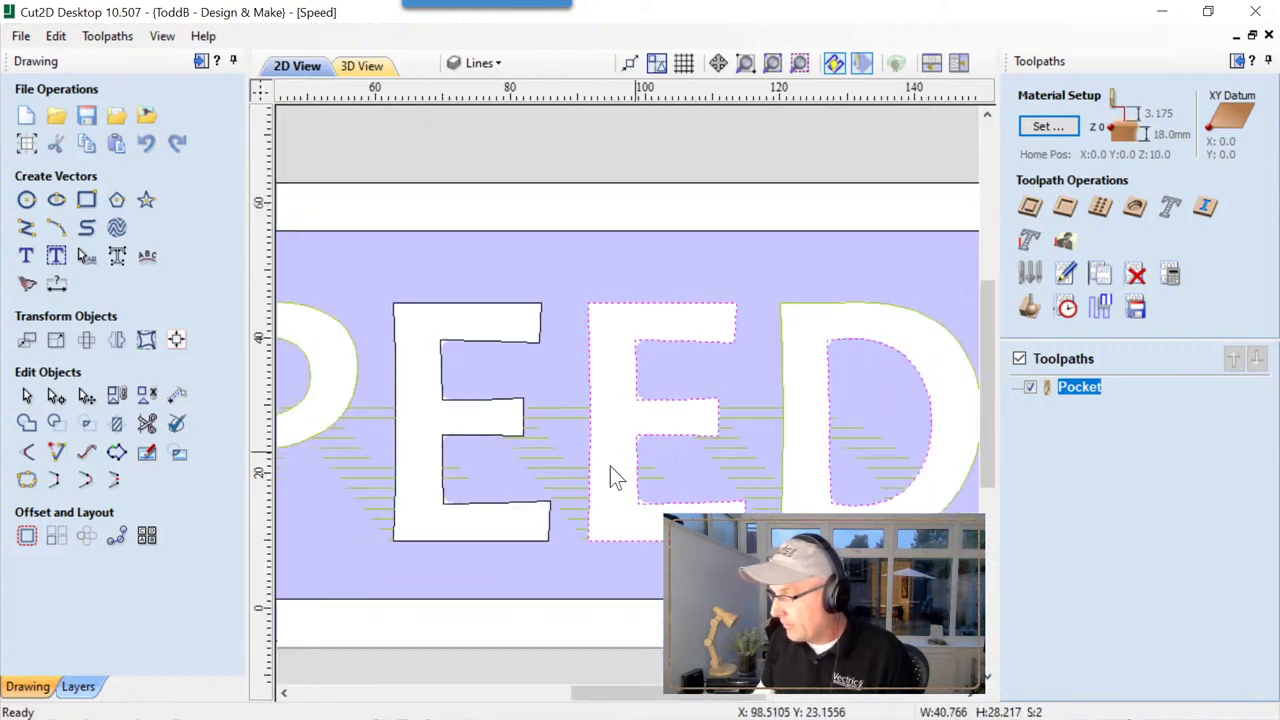
{"action": "scroll", "coordinate": [430, 434], "scroll_direction": "up", "scroll_amount": 2}
{"action": "left_click", "coordinate": [431, 427], "text": "shift"}
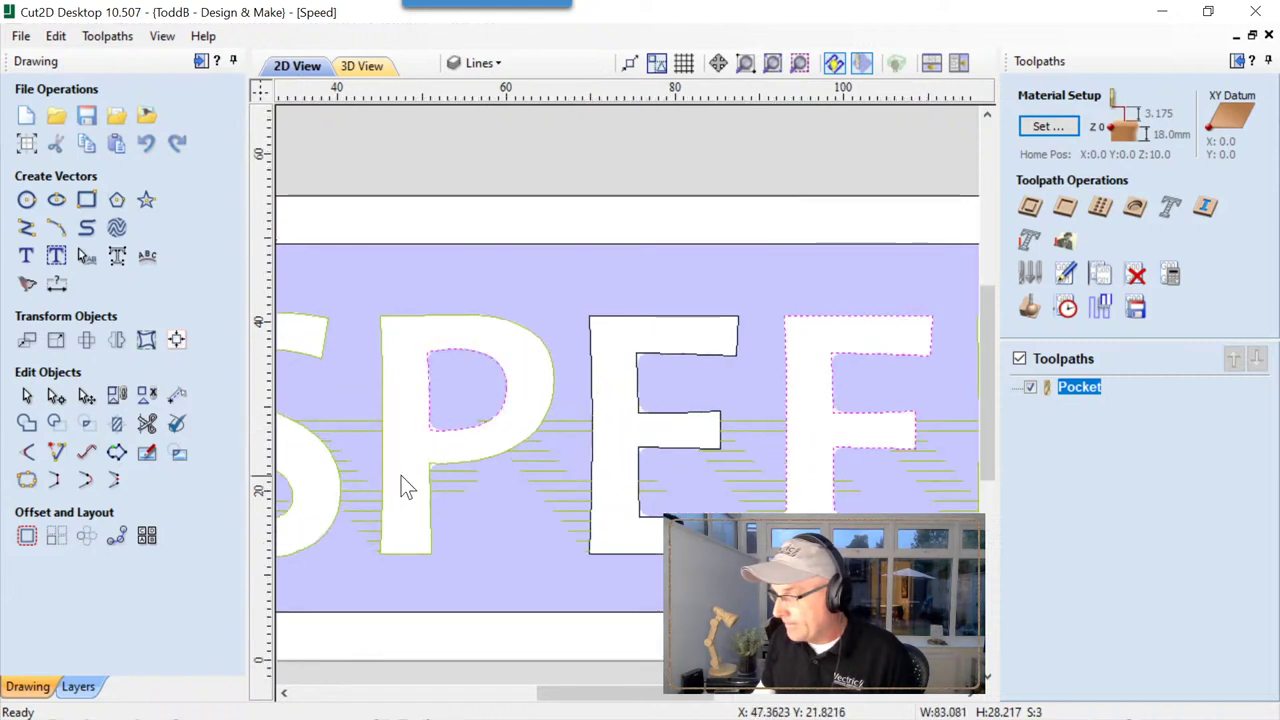
{"action": "scroll", "coordinate": [401, 475], "scroll_direction": "down", "scroll_amount": 2}
{"action": "scroll", "coordinate": [307, 479], "scroll_direction": "up", "scroll_amount": 2}
{"action": "left_click", "coordinate": [311, 474], "text": "shift"}
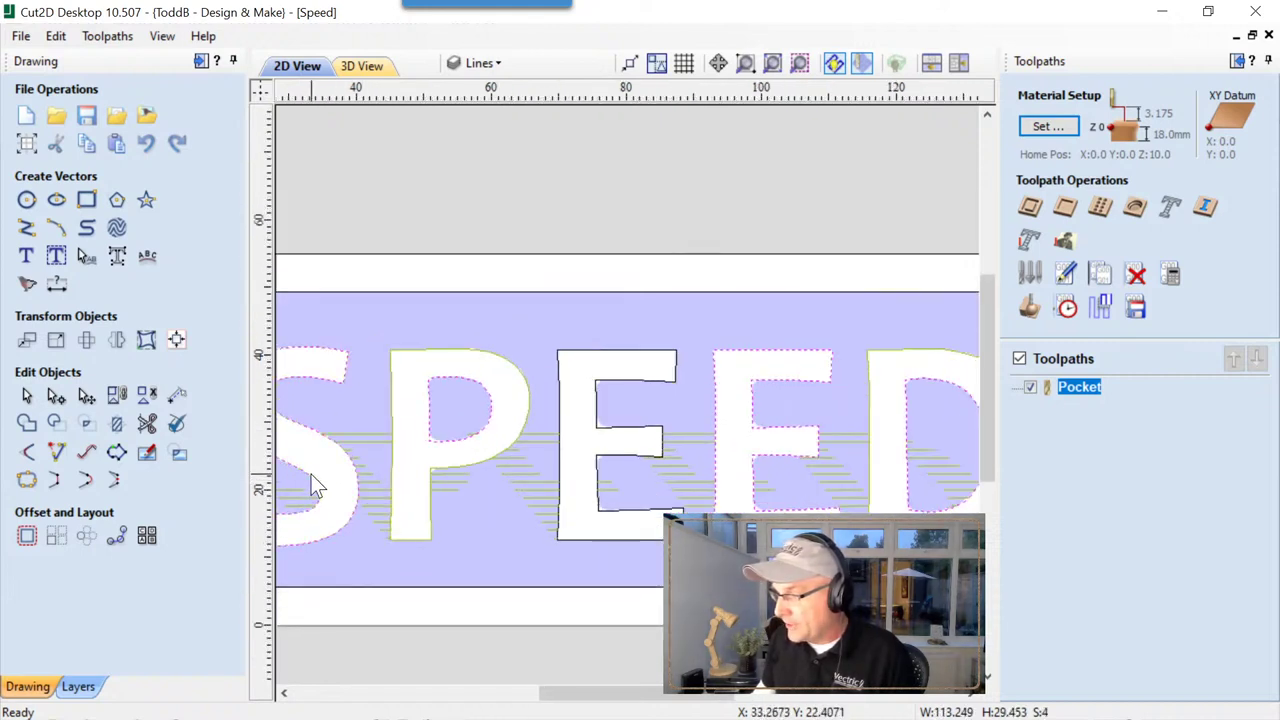
{"action": "right_click", "coordinate": [391, 467]}
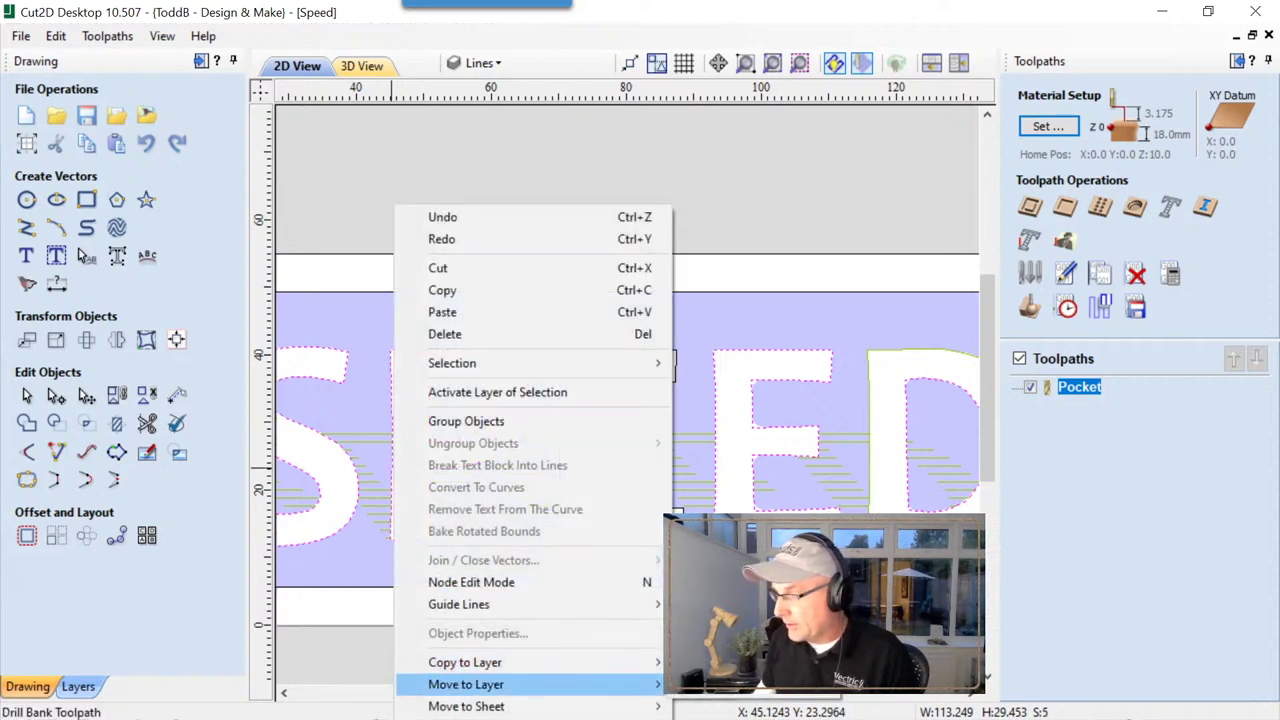
{"action": "key", "text": "Escape"}
{"action": "left_click", "coordinate": [635, 563]}
{"action": "scroll", "coordinate": [622, 637], "scroll_direction": "down", "scroll_amount": 3}
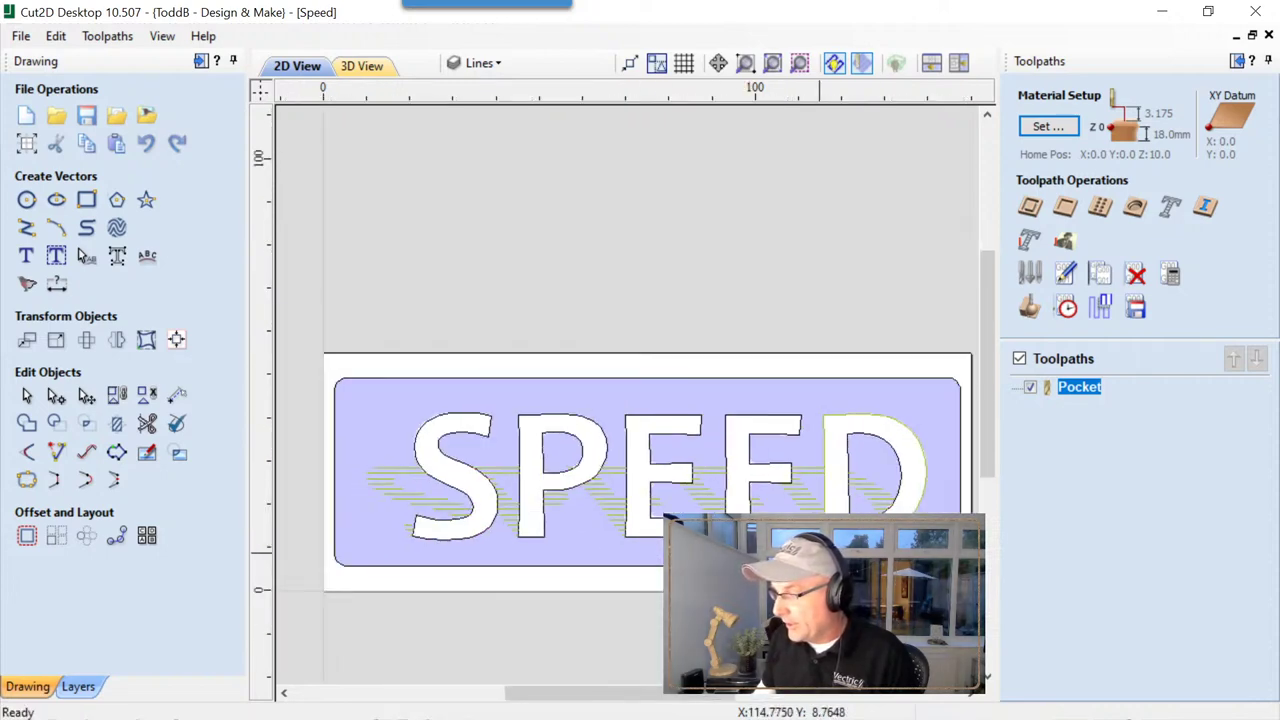
Move the D's outer outline to the Speed layer.
{"action": "scroll", "coordinate": [858, 534], "scroll_direction": "up", "scroll_amount": 2}
{"action": "left_click", "coordinate": [858, 534]}
{"action": "right_click", "coordinate": [858, 534]}
{"action": "mouse_move", "coordinate": [910, 499]}
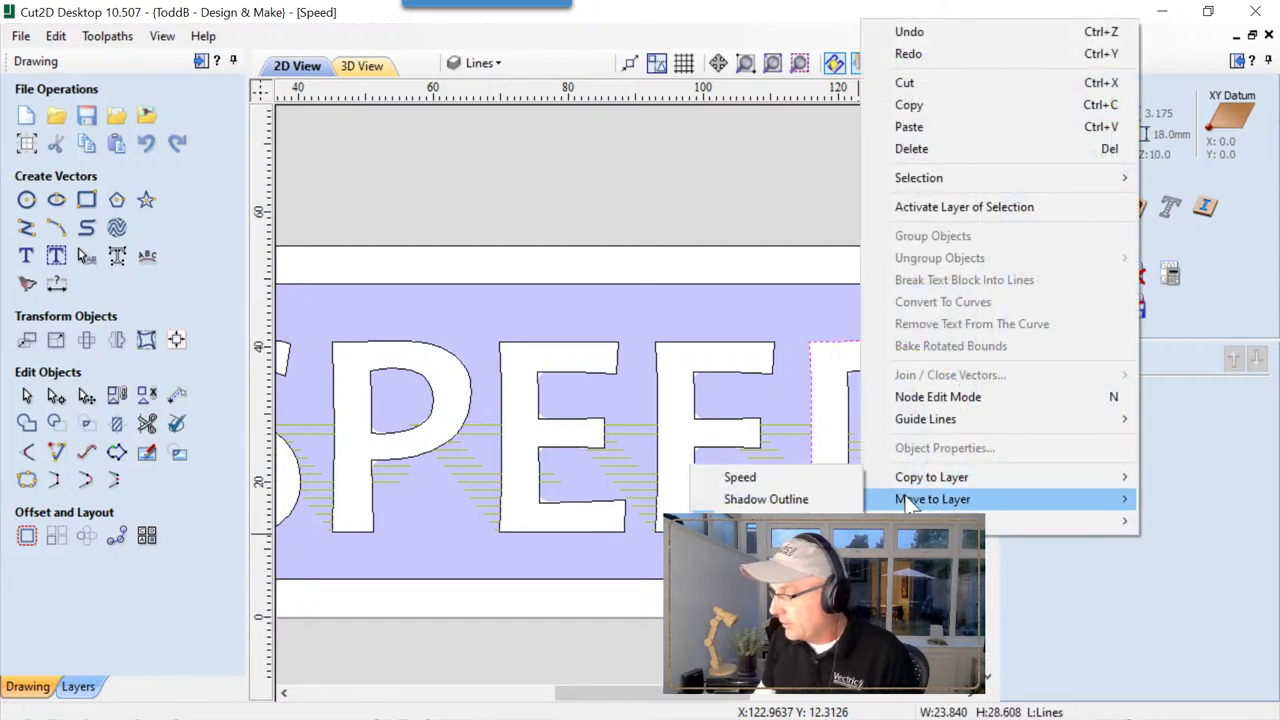
{"action": "left_click", "coordinate": [795, 500]}
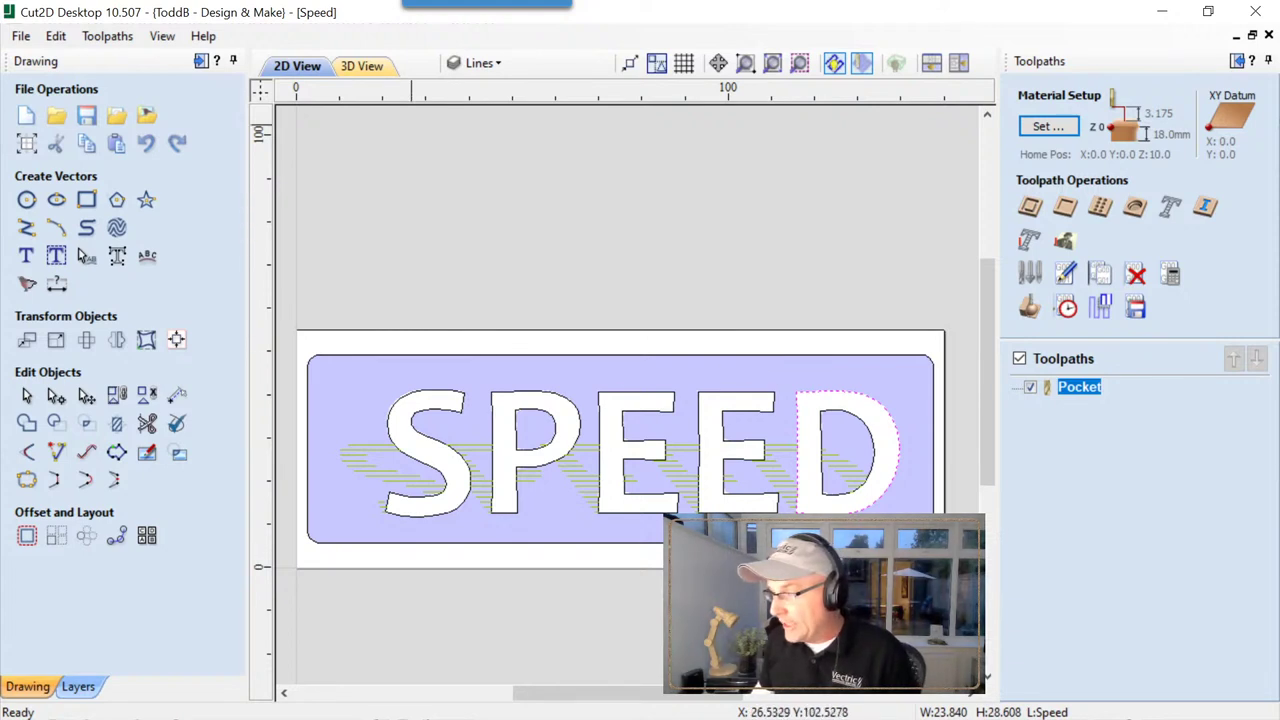
{"action": "mouse_move", "coordinate": [466, 10]}
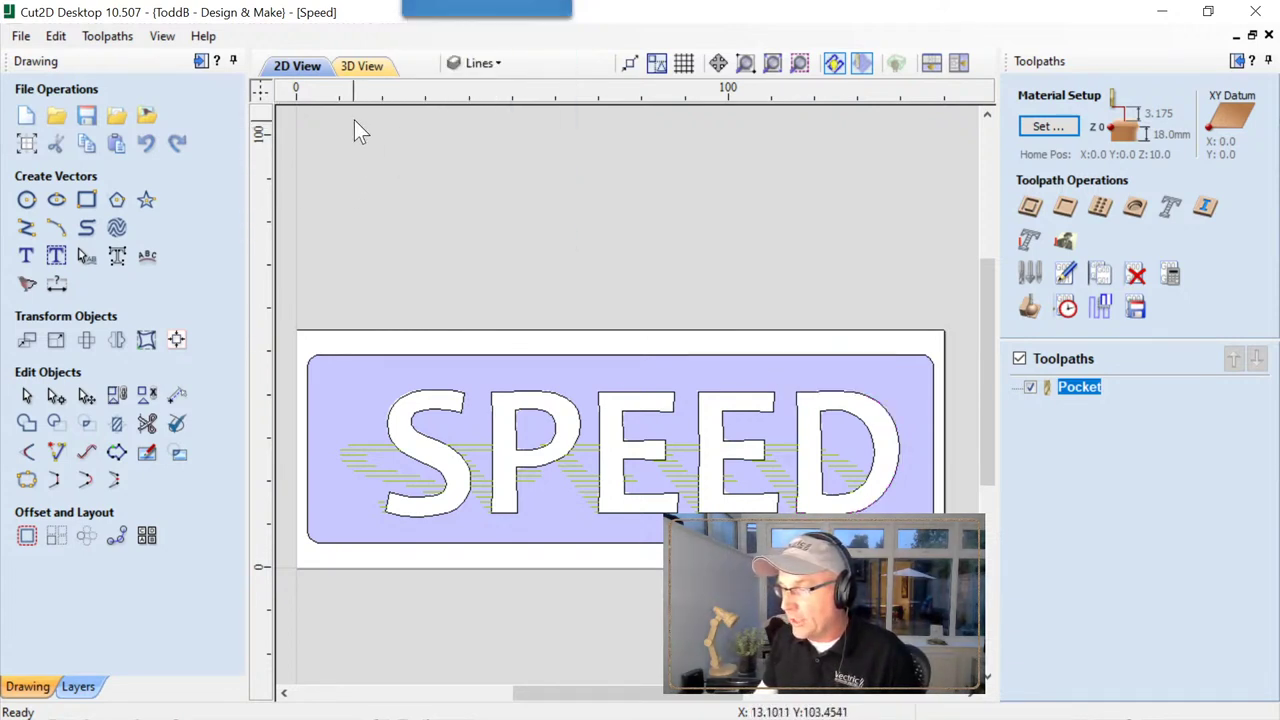
{"action": "left_click", "coordinate": [508, 67]}
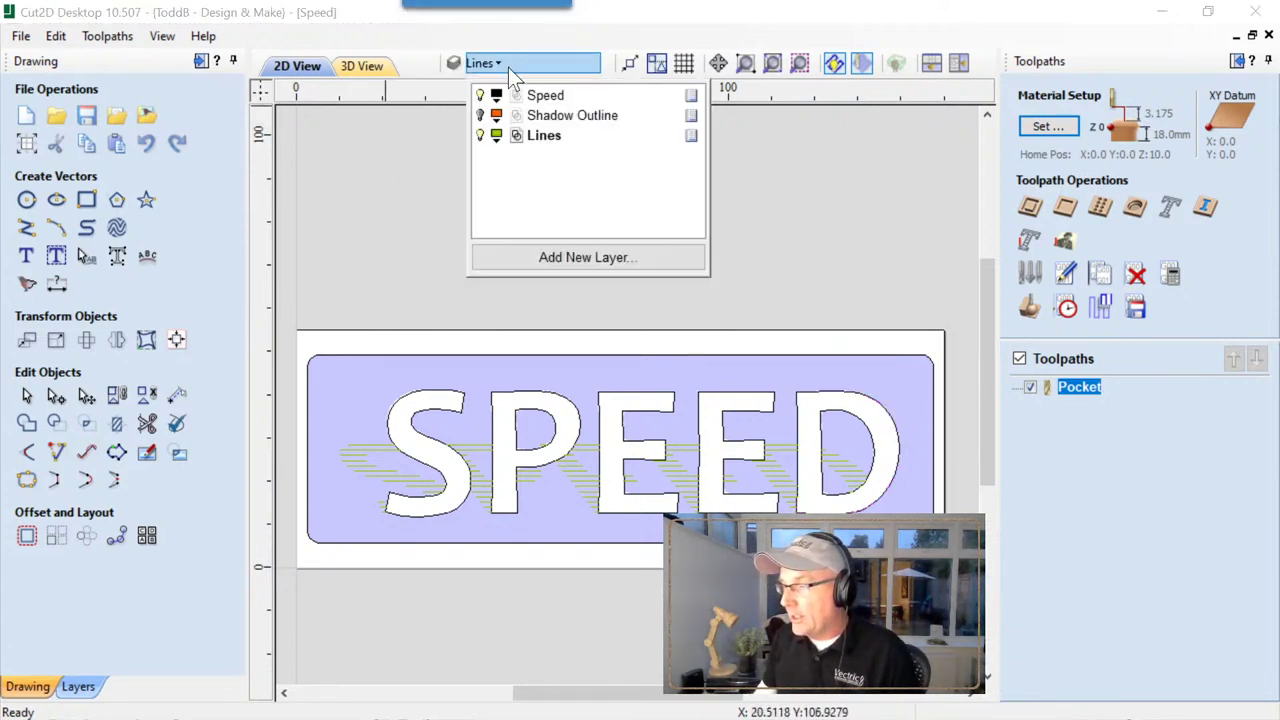
{"action": "right_click", "coordinate": [536, 142]}
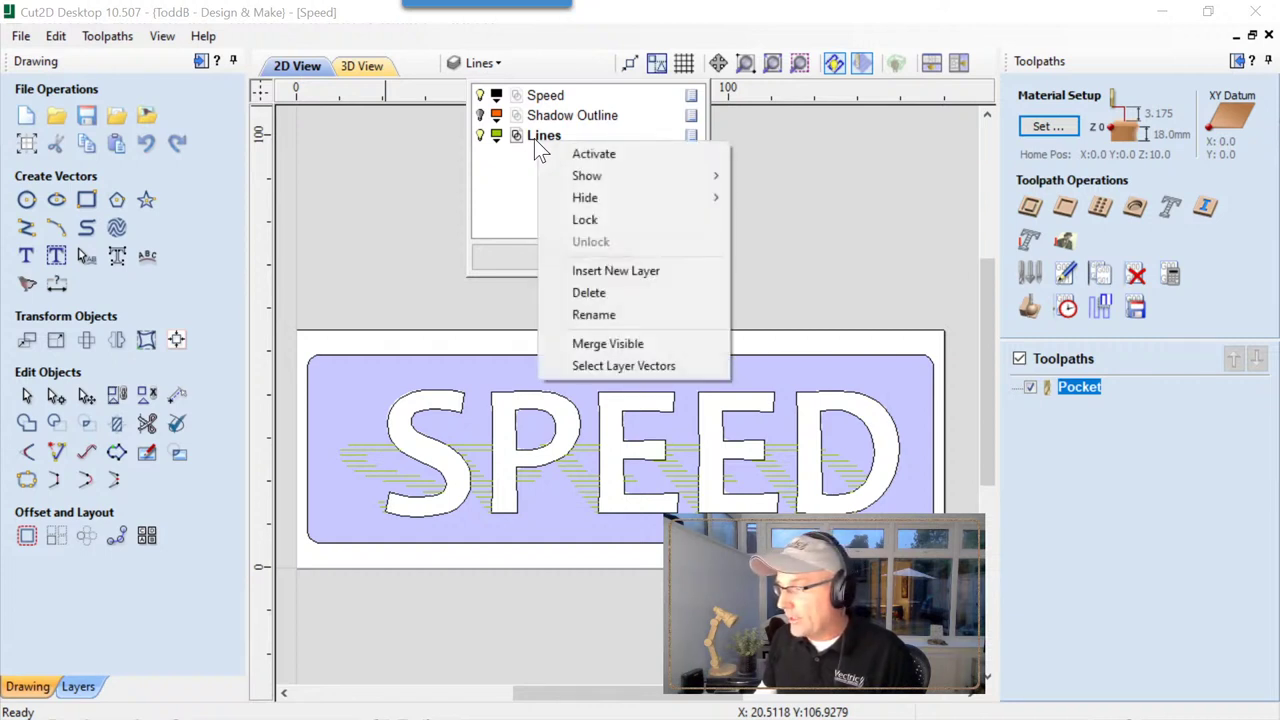
{"action": "left_click", "coordinate": [594, 366]}
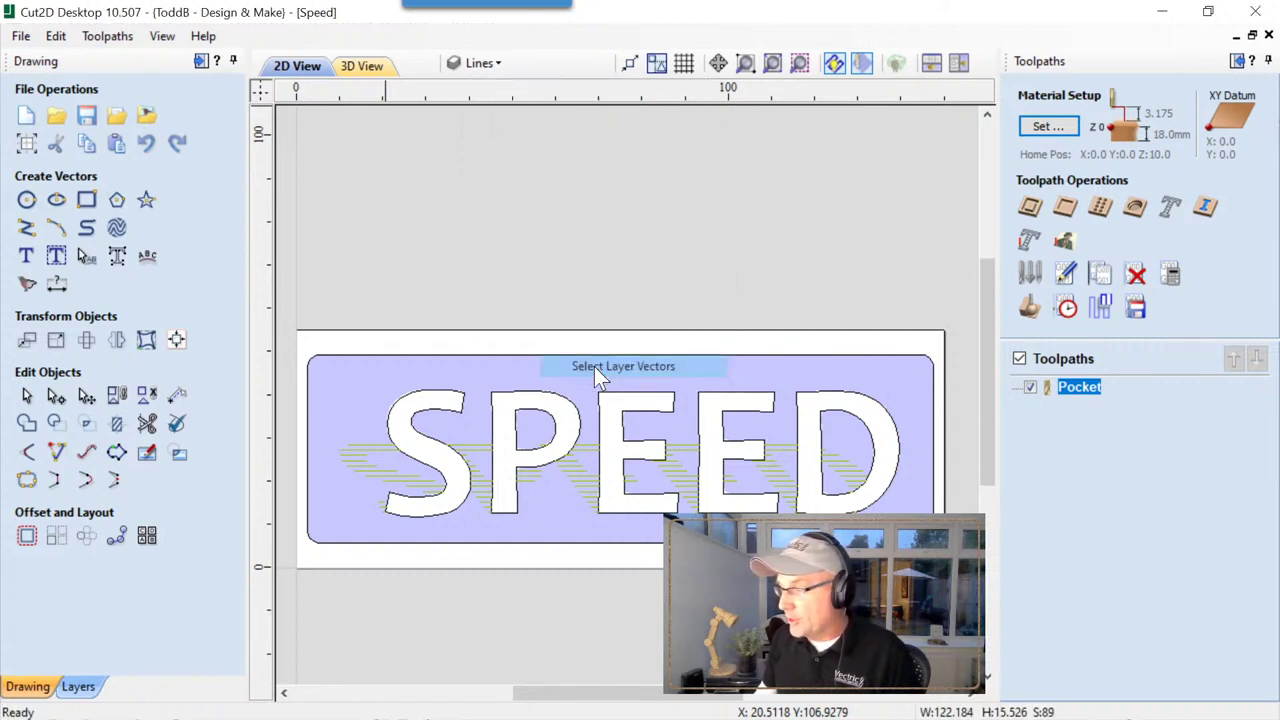
{"action": "left_click", "coordinate": [580, 466]}
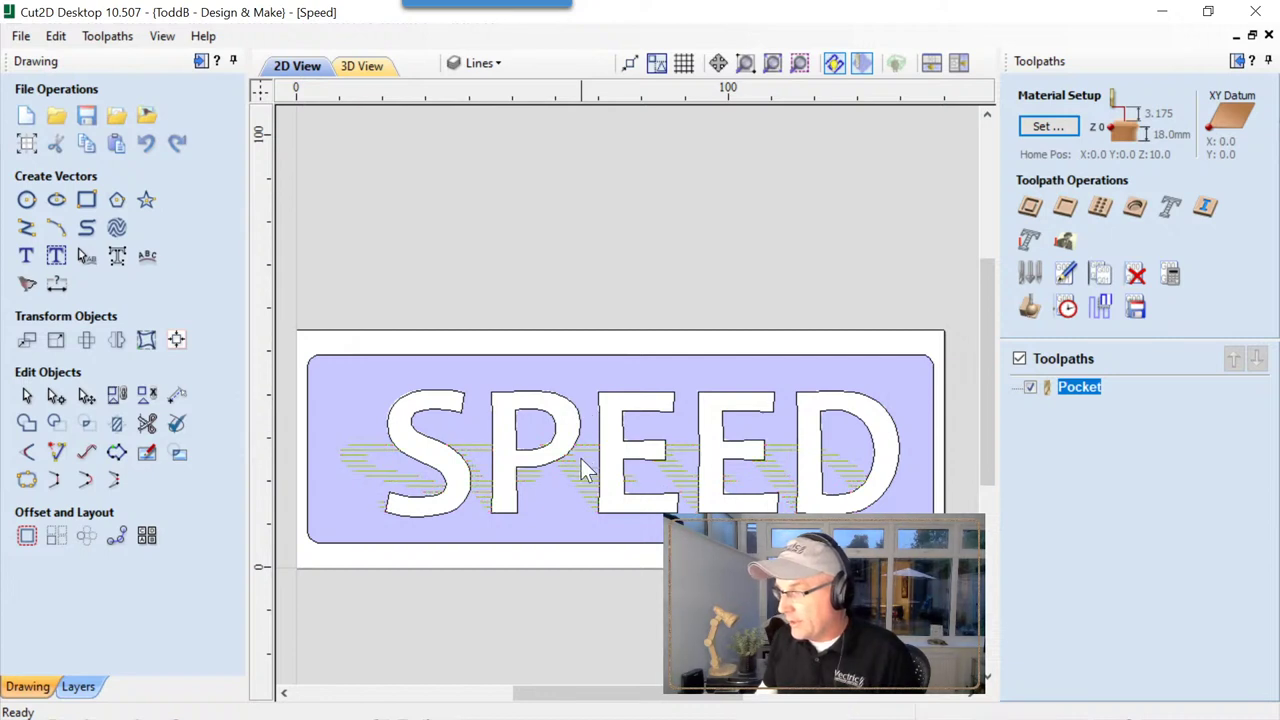
Select all vectors on the Lines layer and group them into one object.
{"action": "left_click", "coordinate": [480, 63]}
{"action": "right_click", "coordinate": [537, 138]}
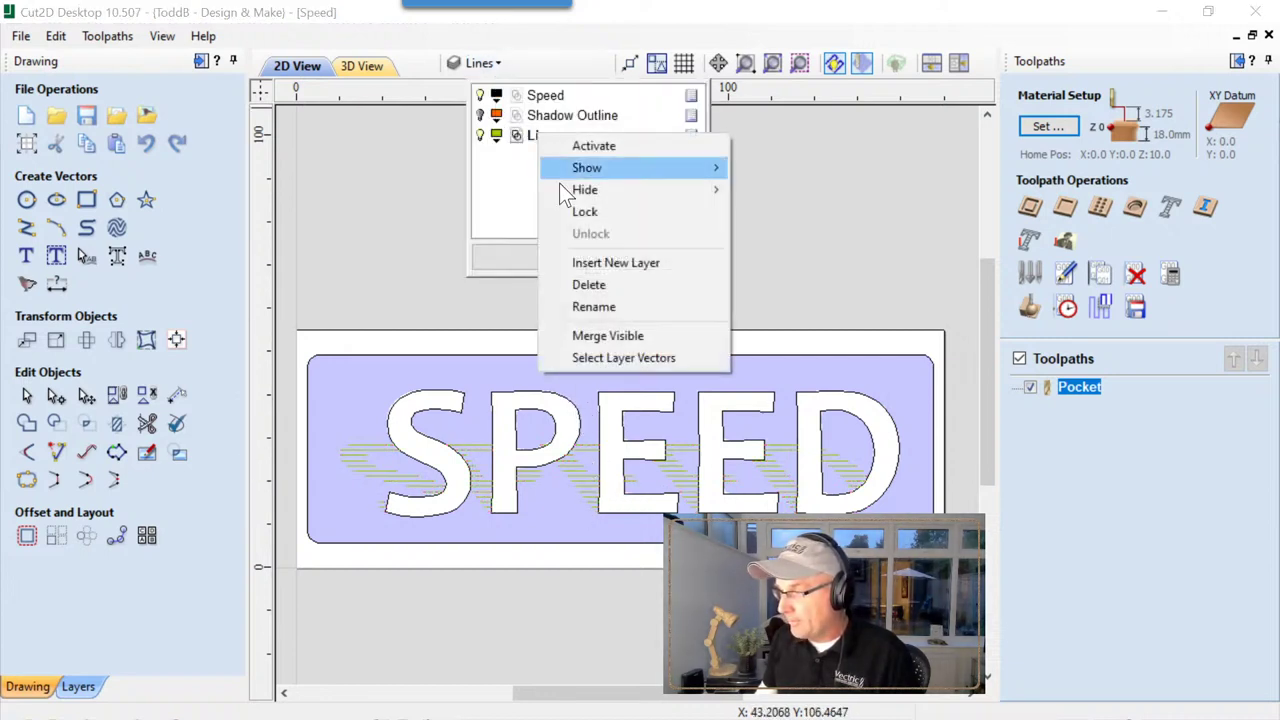
{"action": "left_click", "coordinate": [598, 366]}
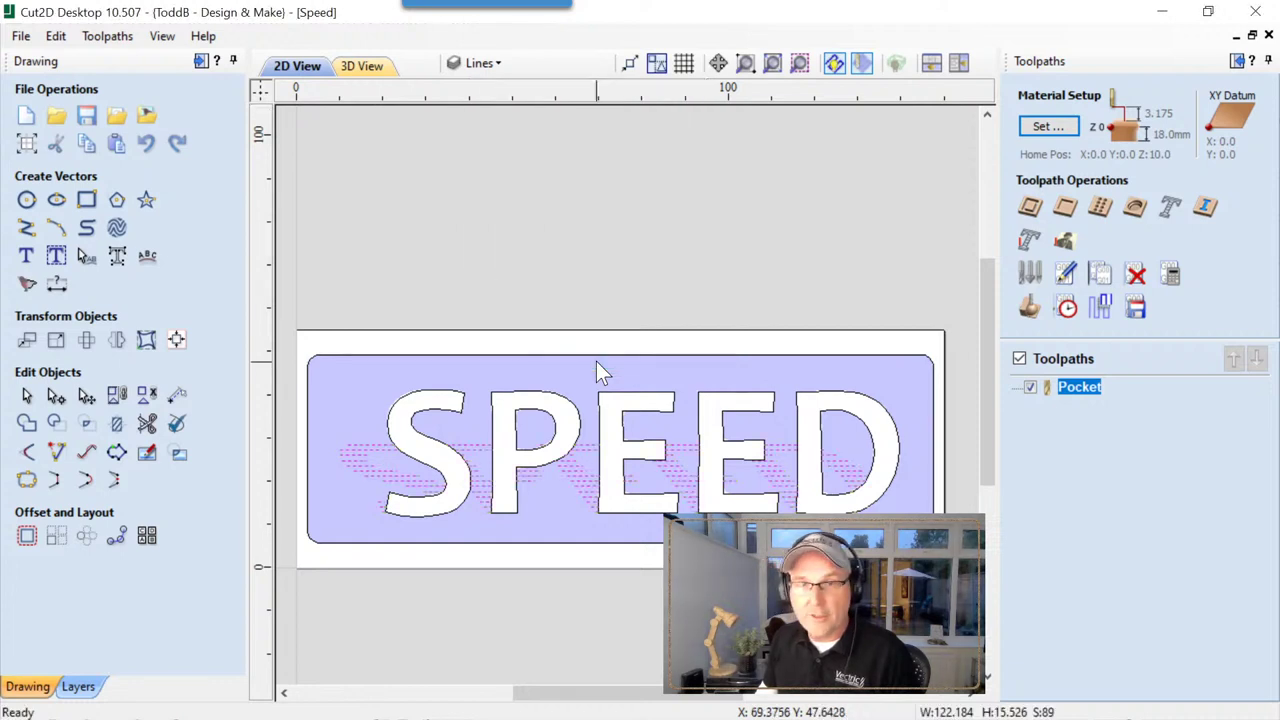
{"action": "right_click", "coordinate": [585, 469]}
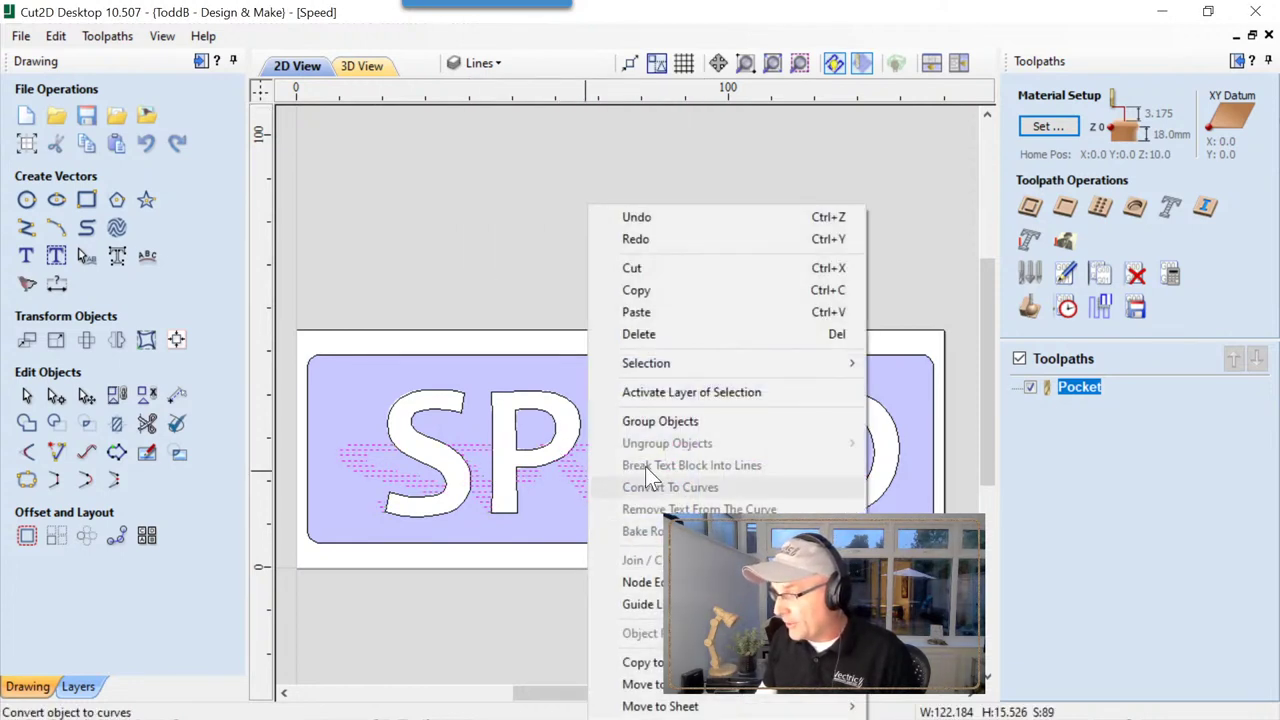
{"action": "left_click", "coordinate": [645, 427]}
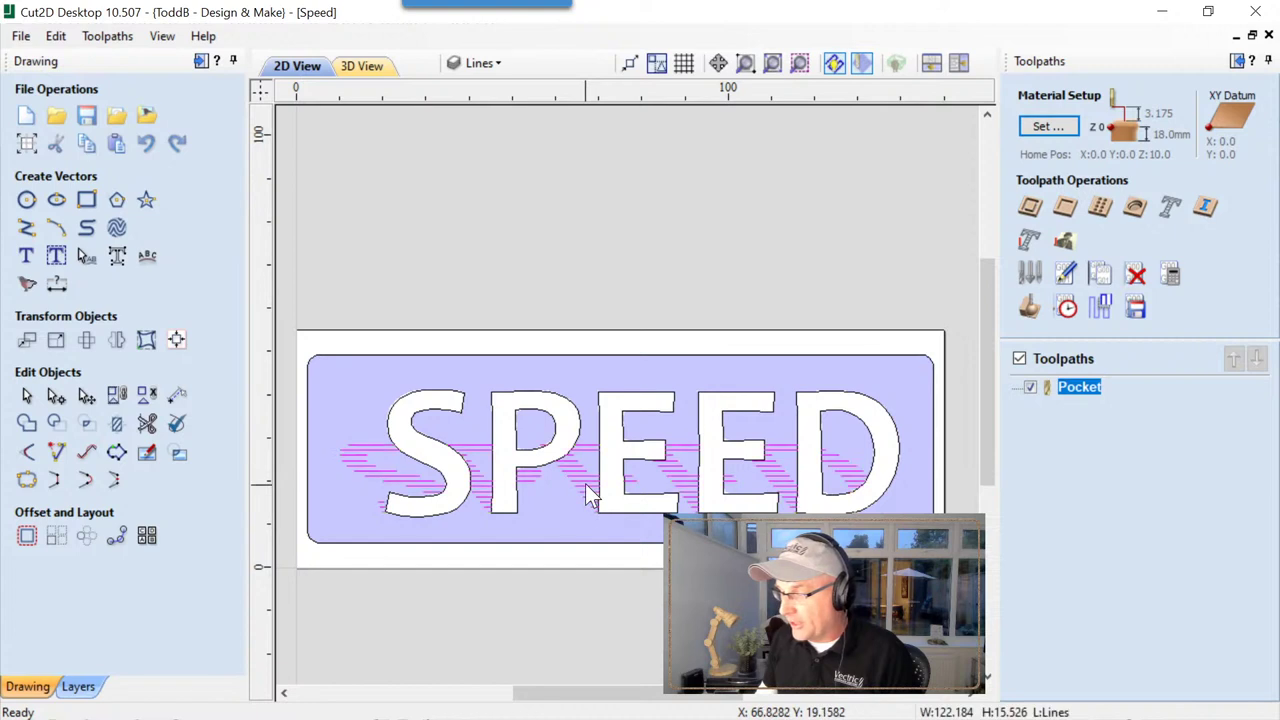
Switch the 2D toolpath drawing style to wireframe and hide the Pocket toolpath.
{"action": "scroll", "coordinate": [834, 486], "scroll_direction": "up", "scroll_amount": 2}
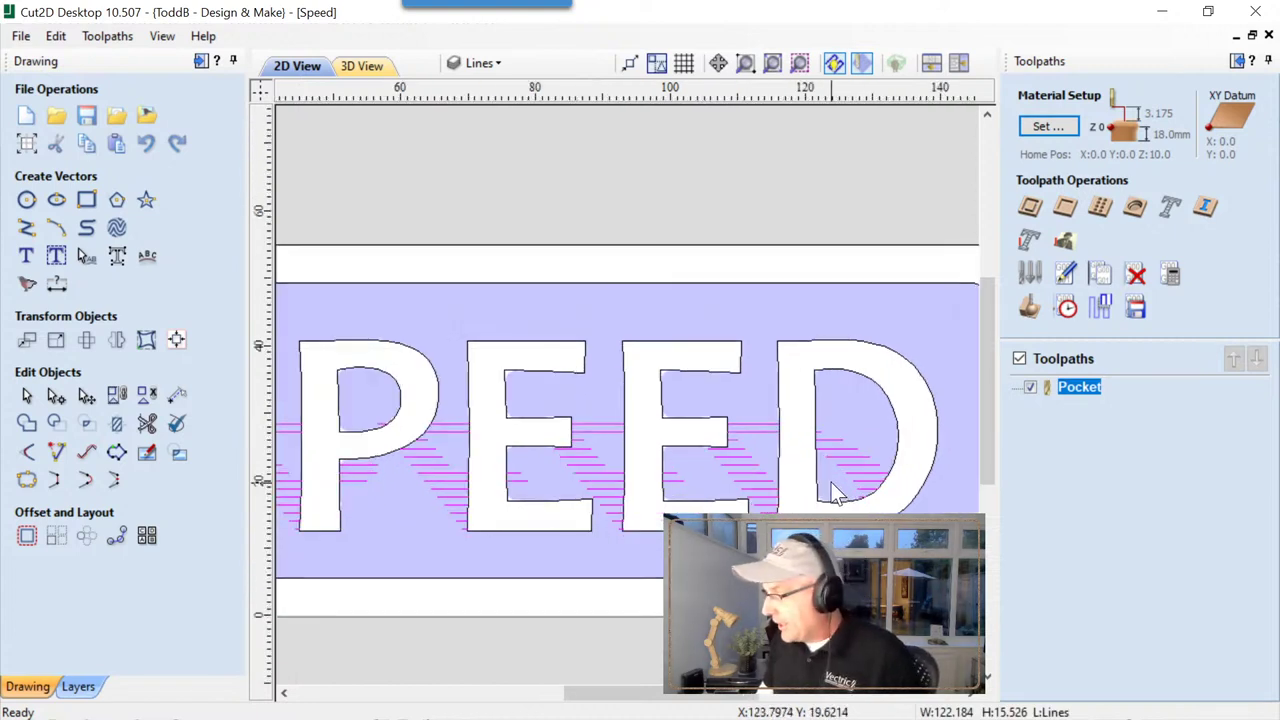
{"action": "scroll", "coordinate": [766, 457], "scroll_direction": "down", "scroll_amount": 3}
{"action": "left_click", "coordinate": [766, 451]}
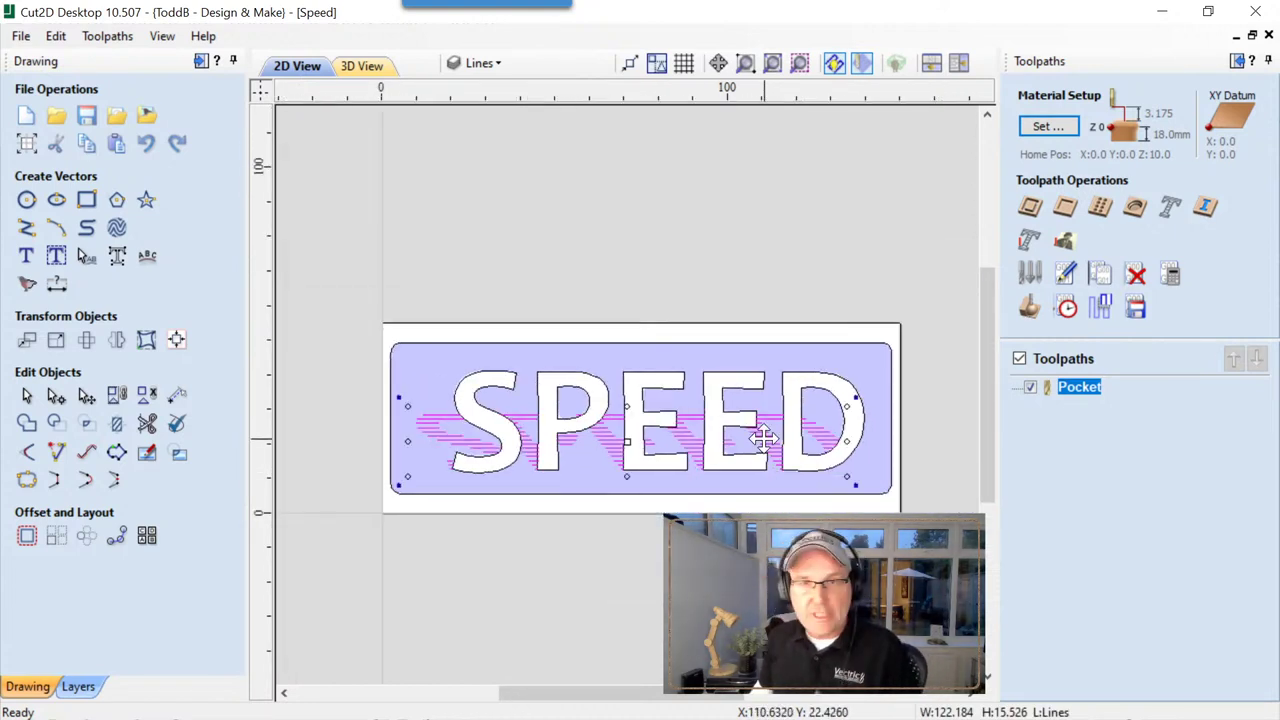
{"action": "left_click", "coordinate": [863, 64]}
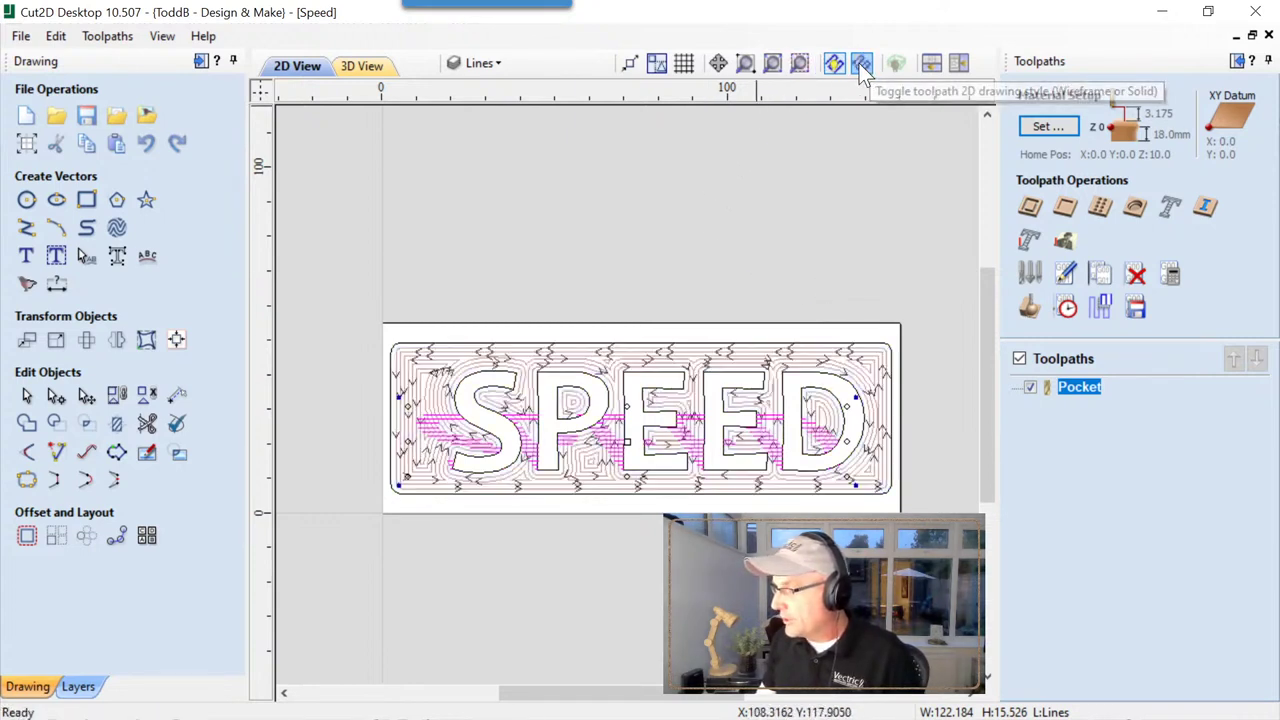
{"action": "left_click", "coordinate": [1031, 386]}
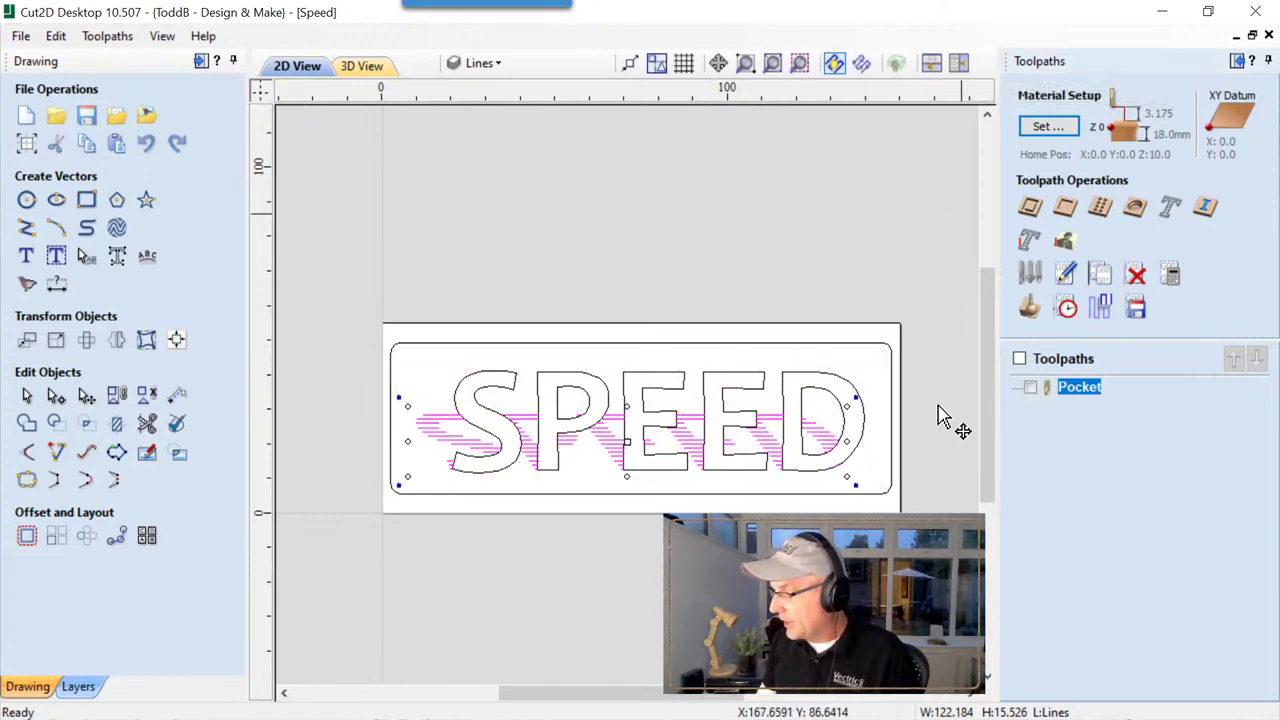
Set up a Laser Cut & Fill toolpath for the grouped shadow lines with the 6W laser cutter, naming it Laser Cut.
{"action": "left_click", "coordinate": [1030, 243]}
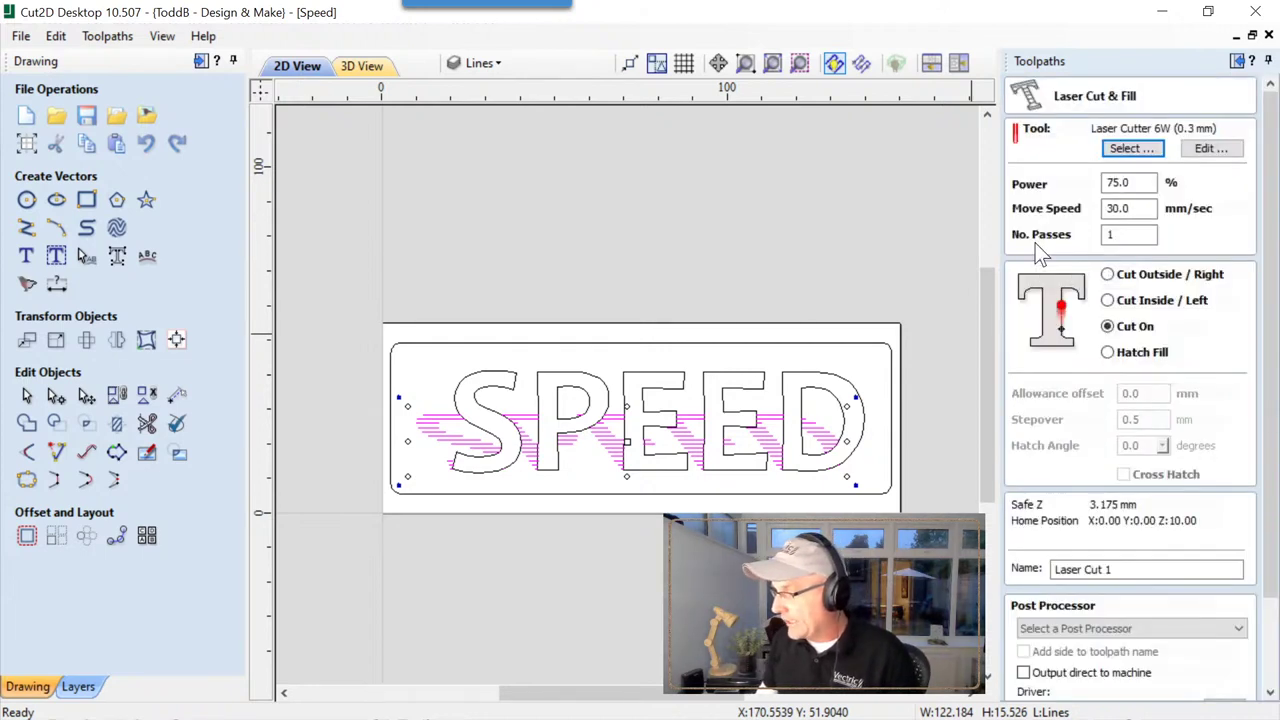
{"action": "left_click", "coordinate": [1131, 150]}
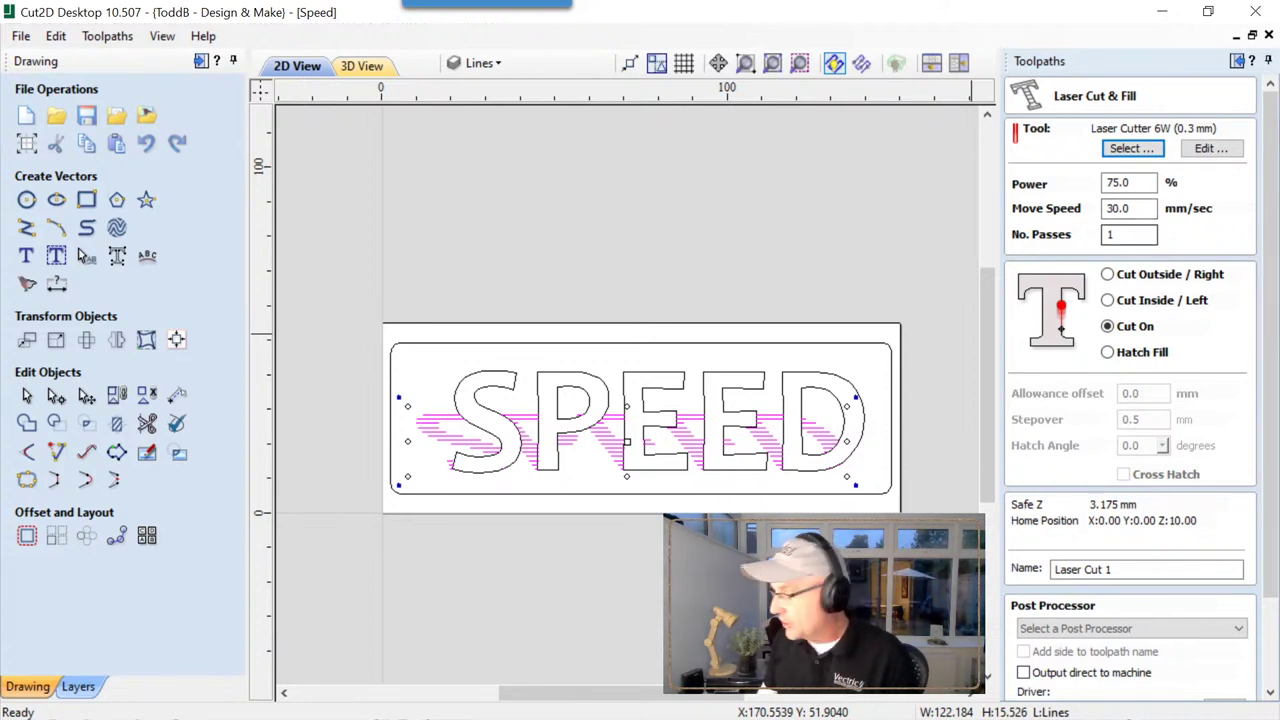
{"action": "scroll", "coordinate": [1119, 345], "scroll_direction": "down", "scroll_amount": 1}
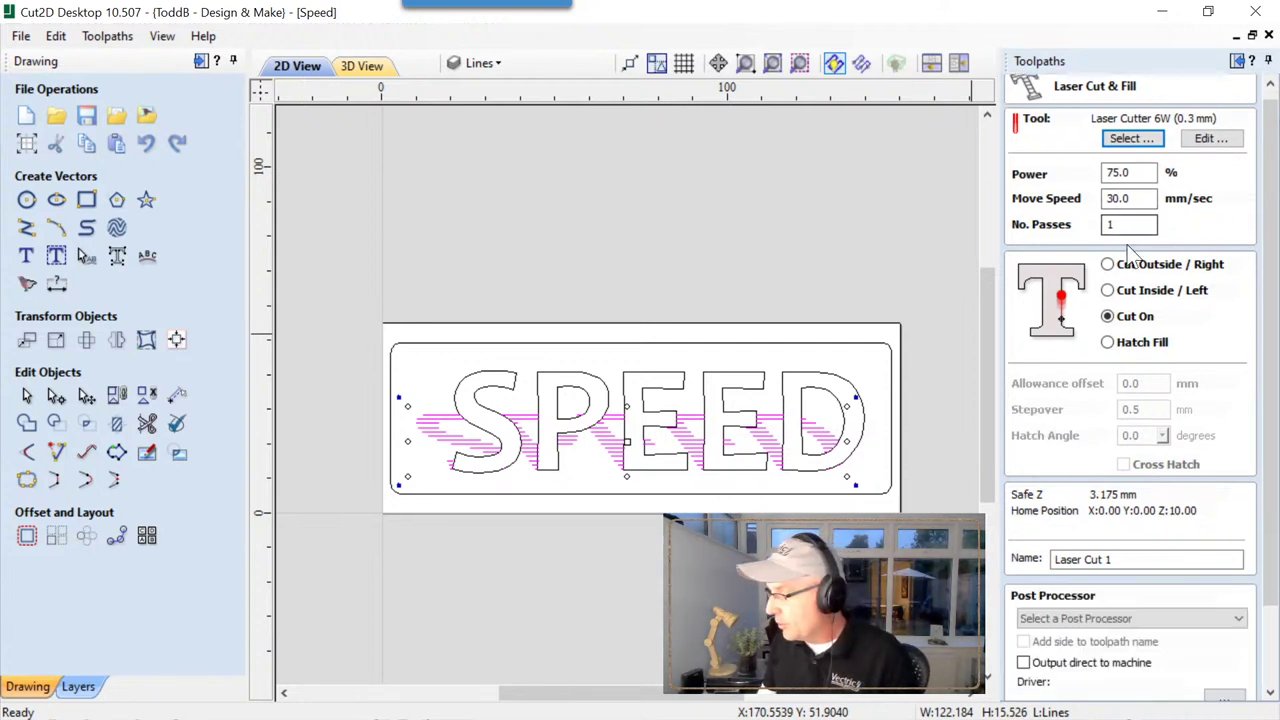
{"action": "left_click", "coordinate": [1124, 560]}
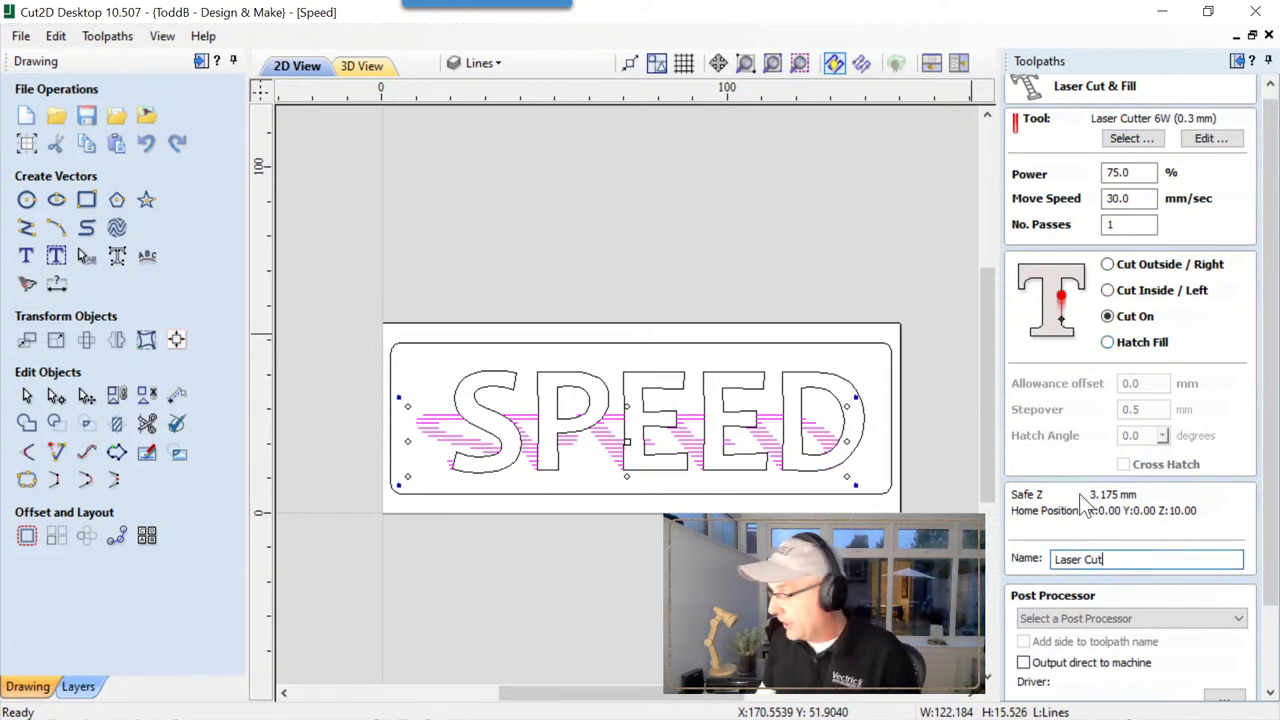
{"action": "scroll", "coordinate": [1268, 578], "scroll_direction": "down", "scroll_amount": 3}
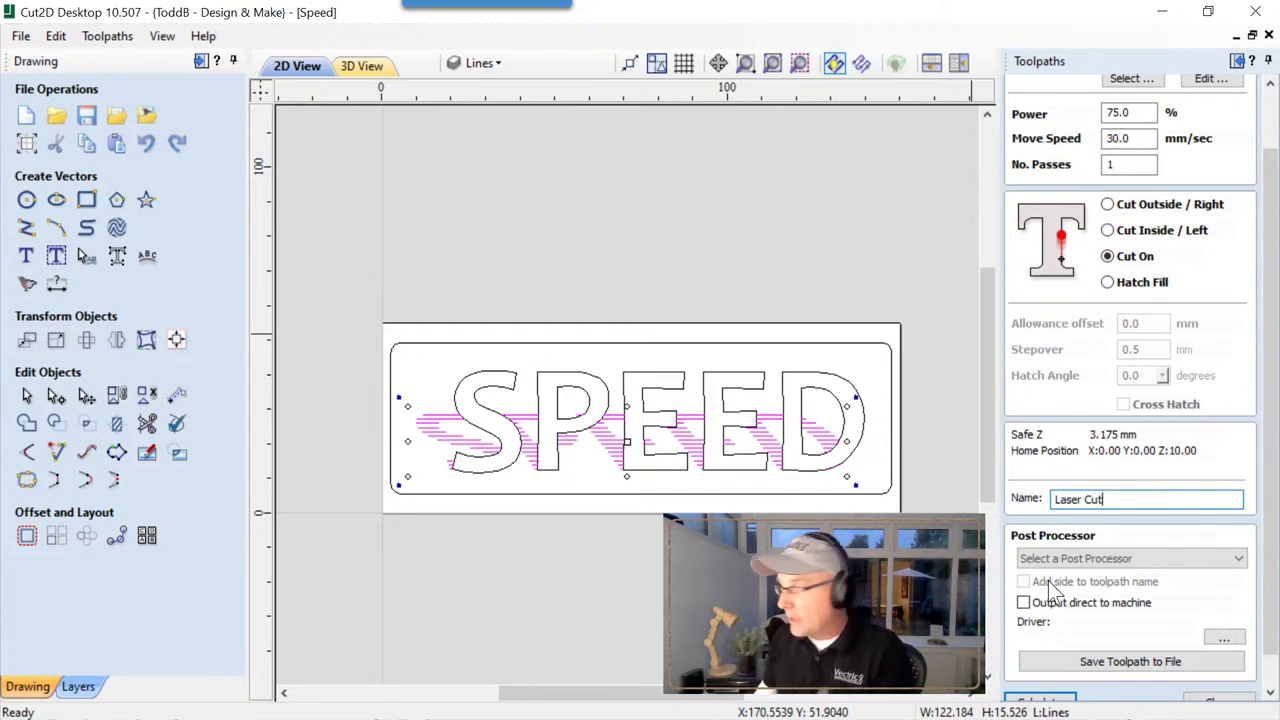
{"action": "scroll", "coordinate": [1272, 592], "scroll_direction": "down", "scroll_amount": 2}
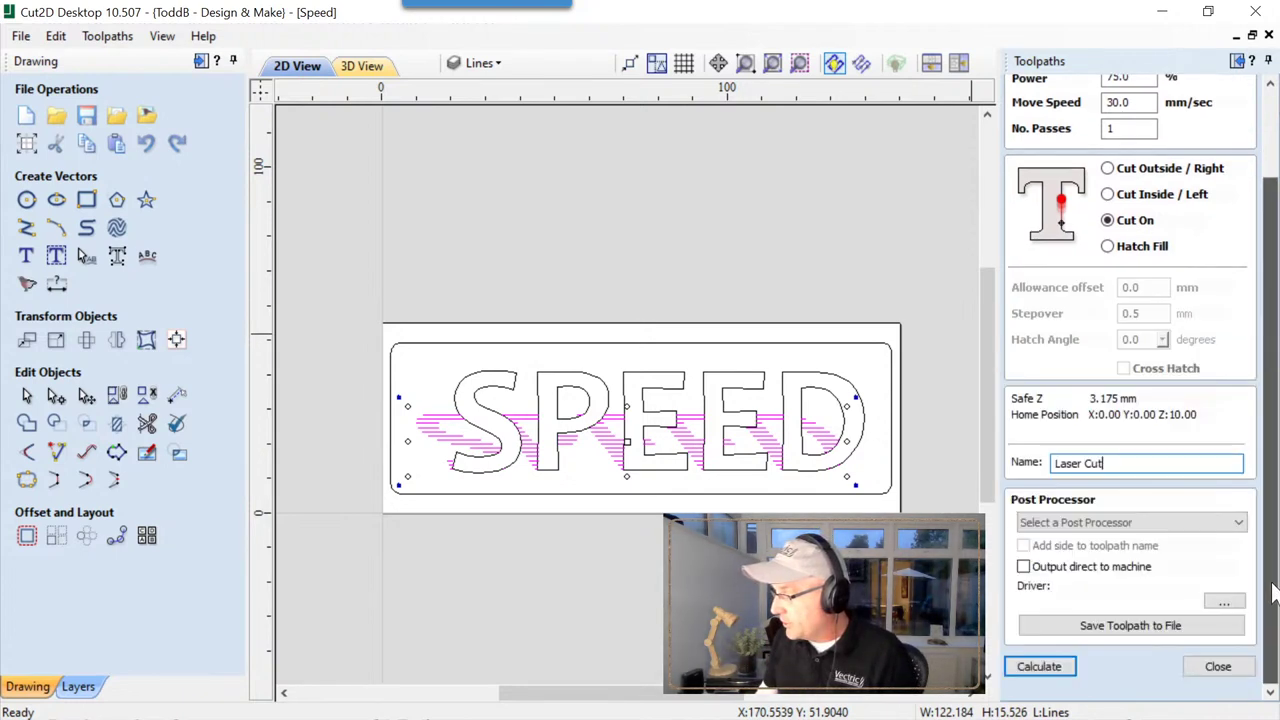
Calculate the Laser Cut toolpath and preview it on the pocketed SPEED sign in 3D.
{"action": "left_click", "coordinate": [1040, 666]}
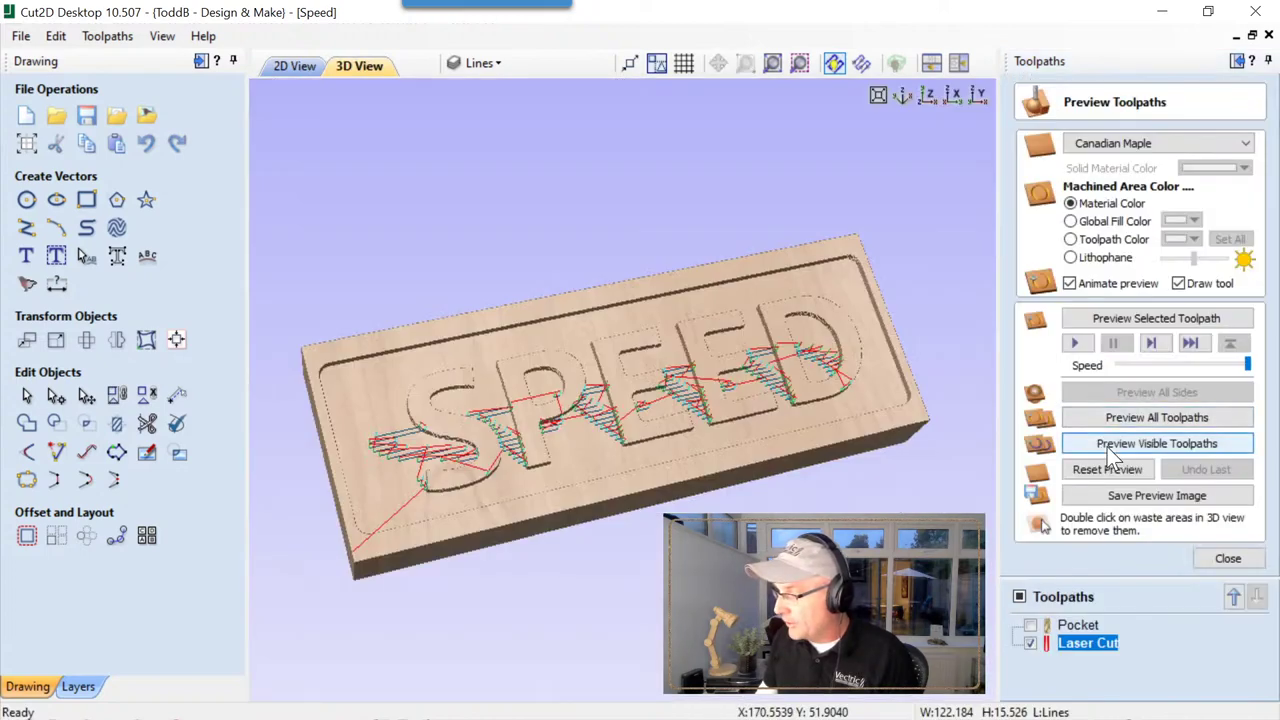
{"action": "left_click", "coordinate": [1107, 447]}
{"action": "left_click_drag", "start_coordinate": [768, 485], "coordinate": [600, 435]}
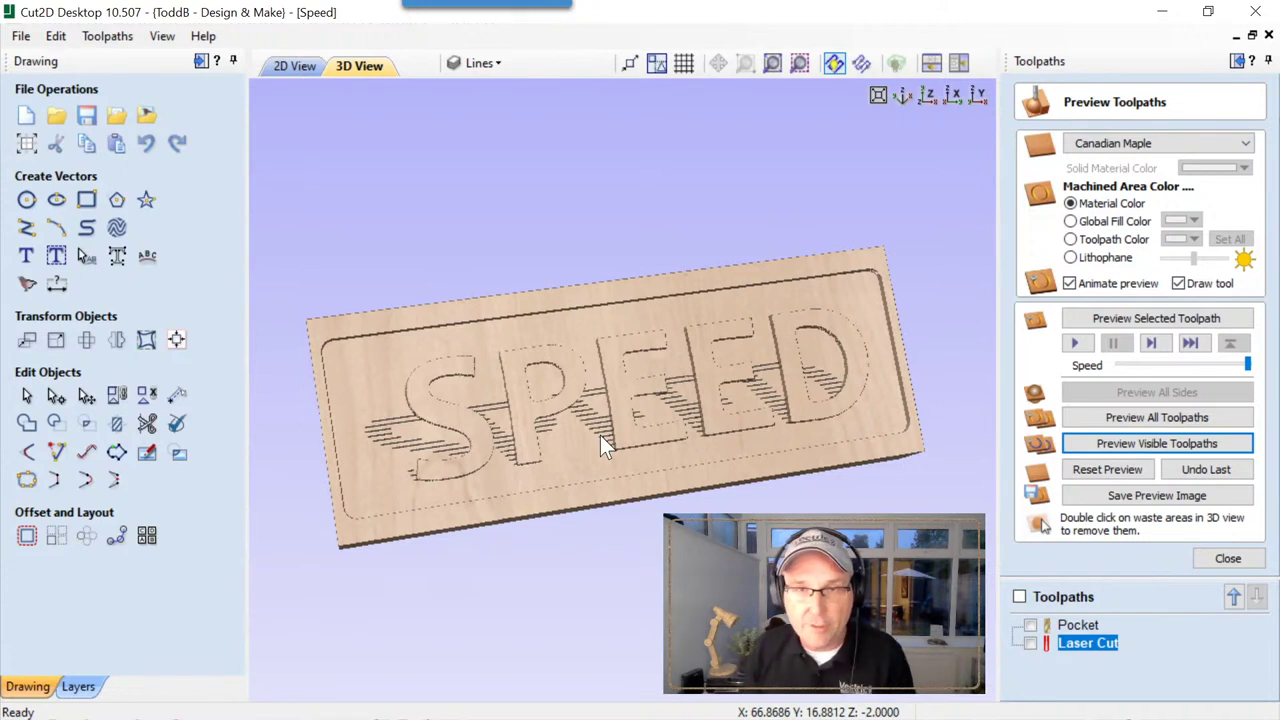
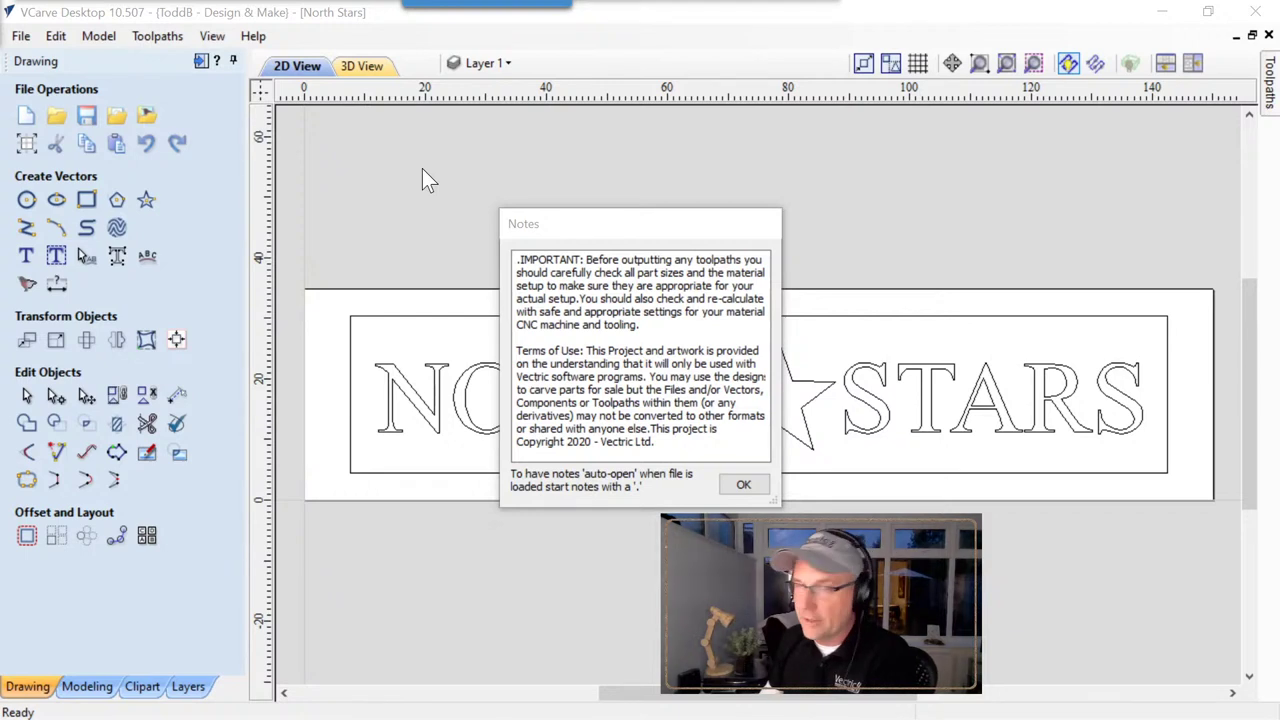
In VCarve Desktop, dismiss the North Stars project notes and set the job's material appearance to Canadian Maple.
{"action": "left_click", "coordinate": [743, 485]}
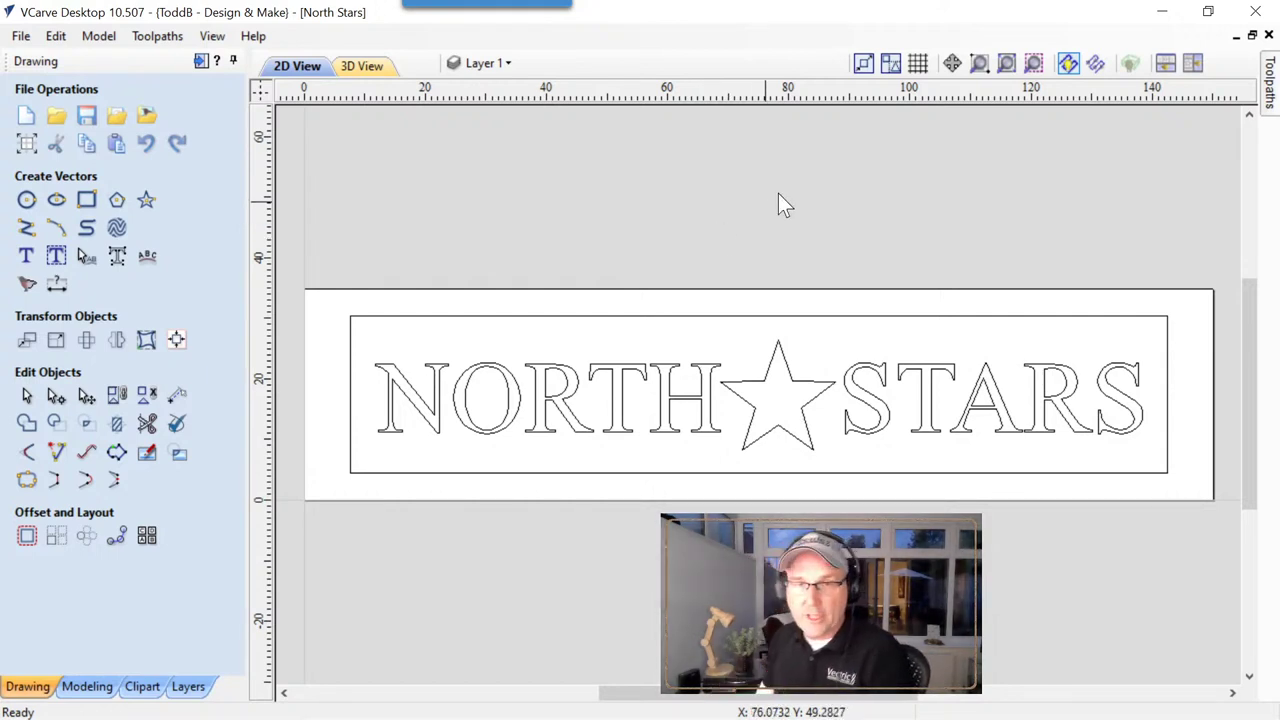
{"action": "left_click", "coordinate": [26, 143]}
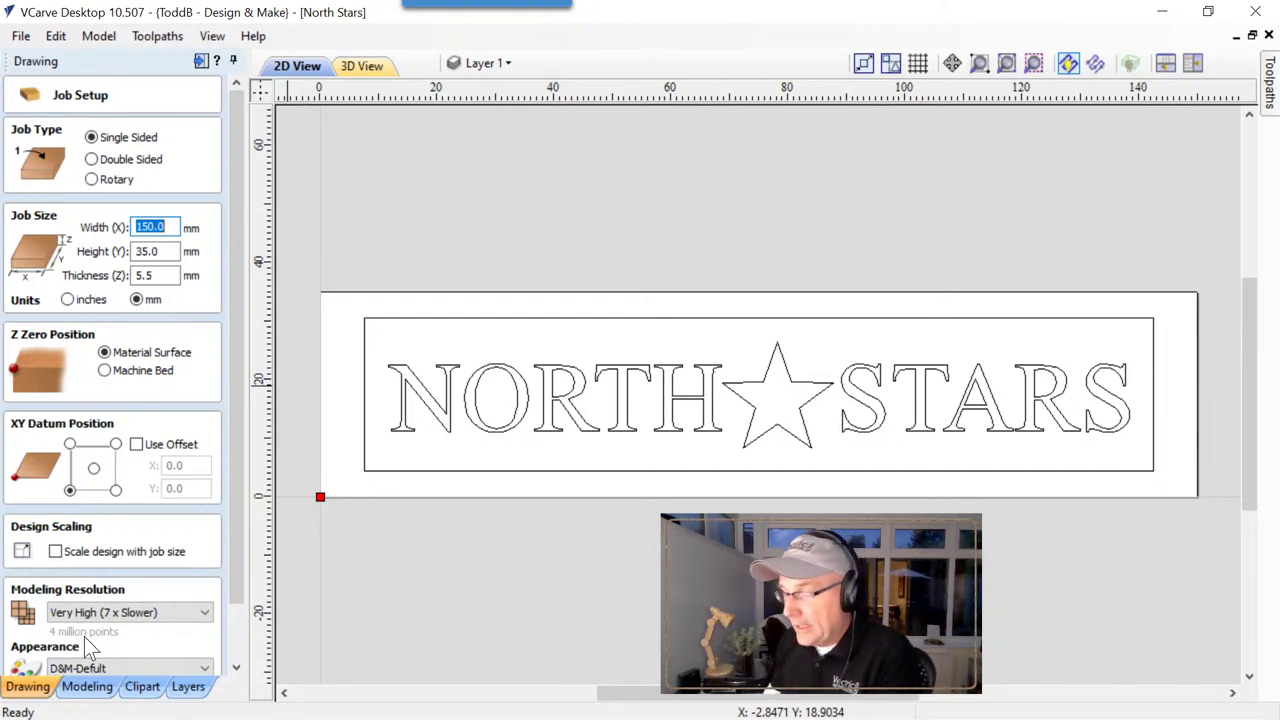
{"action": "left_click", "coordinate": [236, 624]}
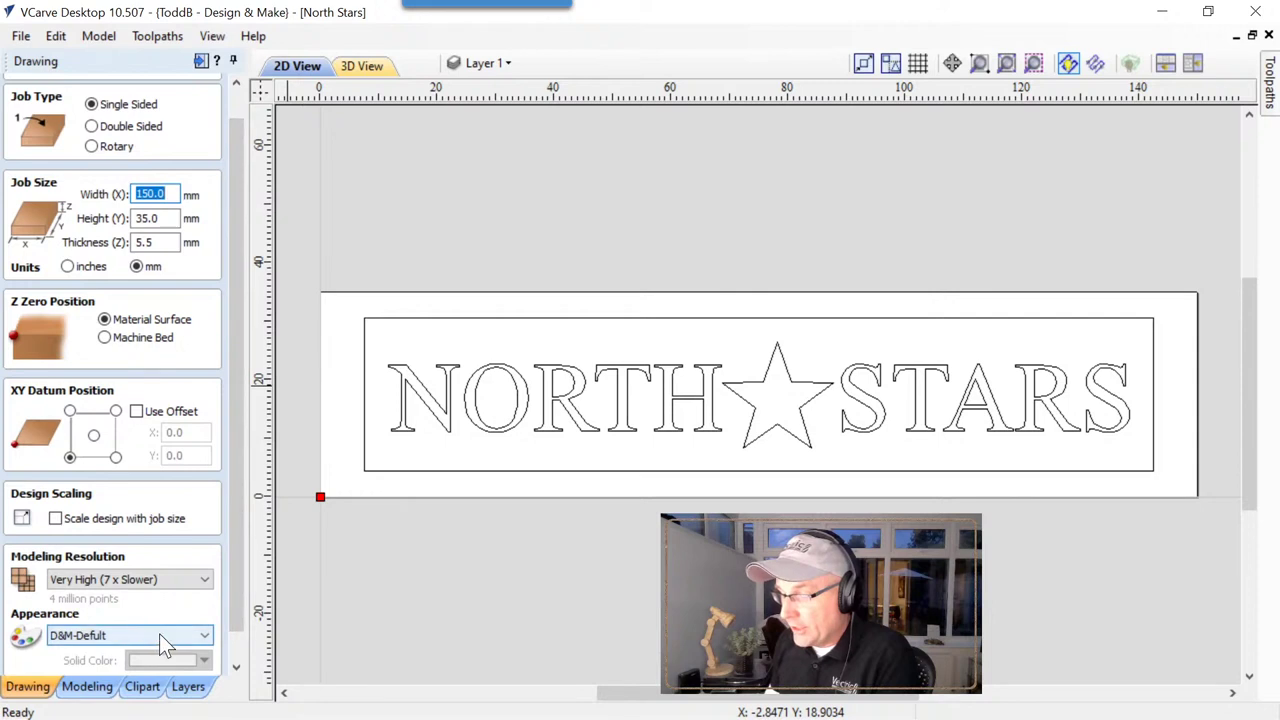
{"action": "left_click", "coordinate": [159, 634]}
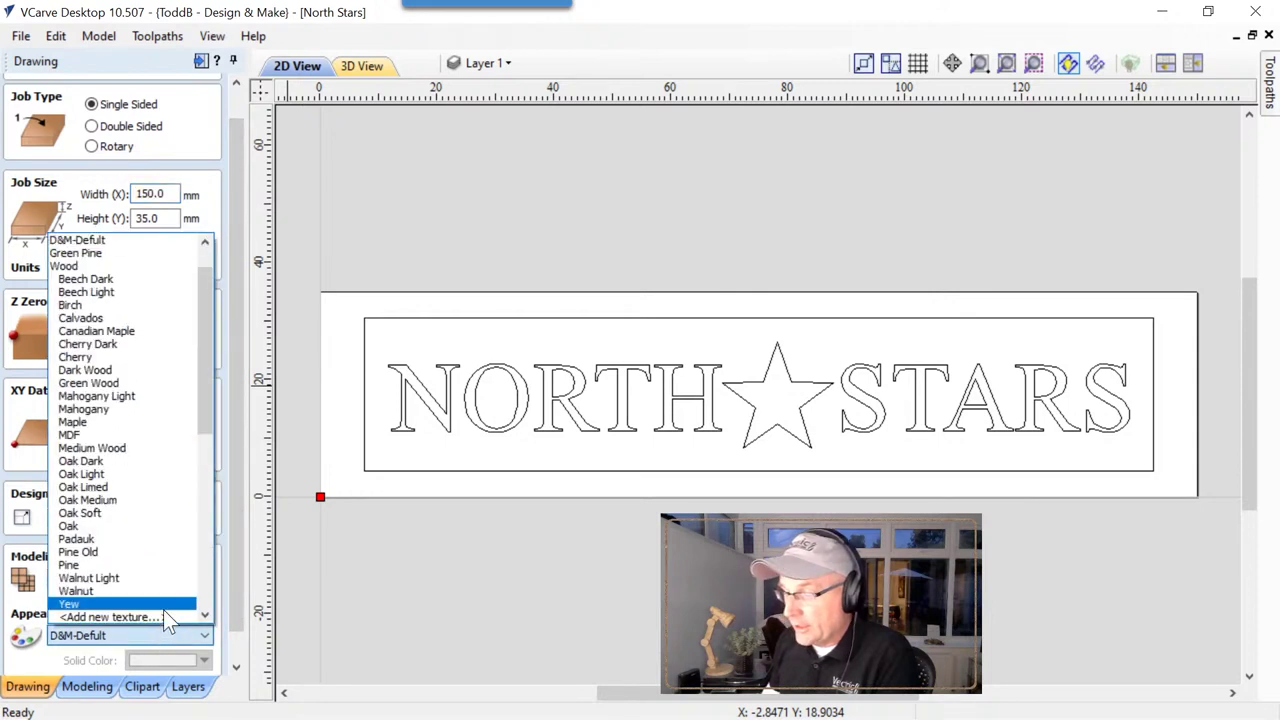
{"action": "left_click", "coordinate": [132, 331]}
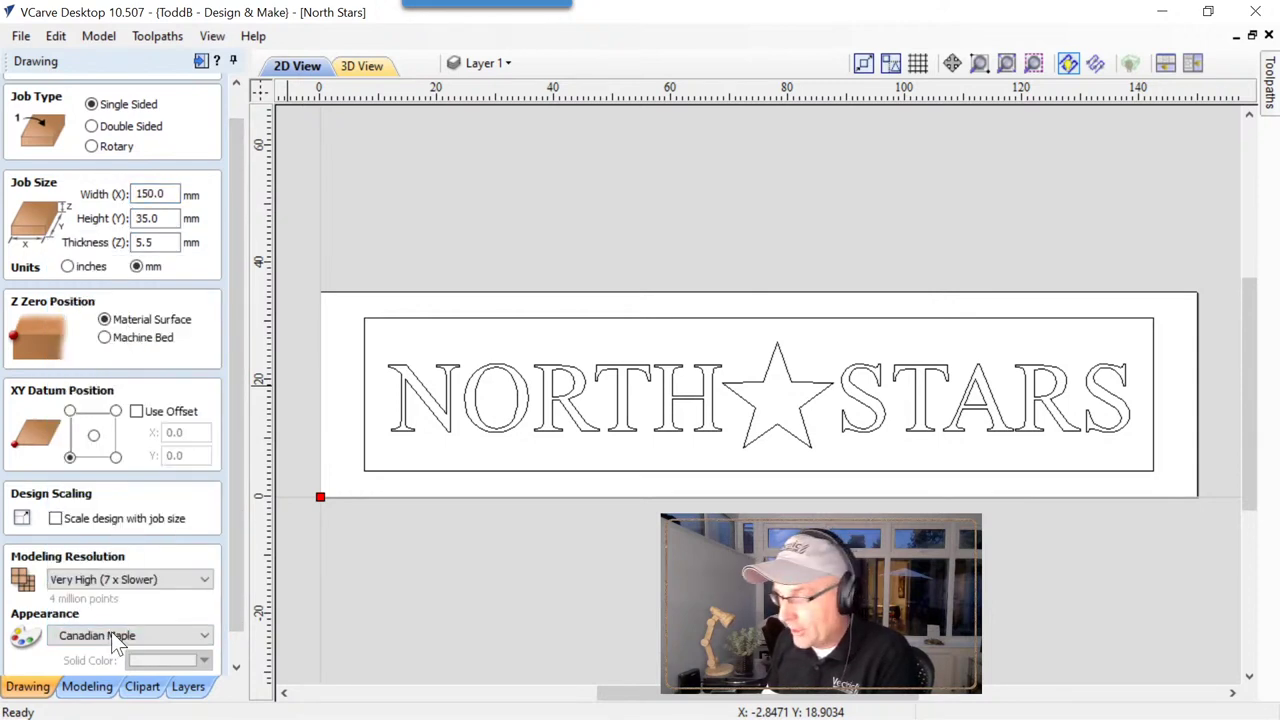
{"action": "left_click", "coordinate": [232, 557]}
{"action": "left_click", "coordinate": [38, 662]}
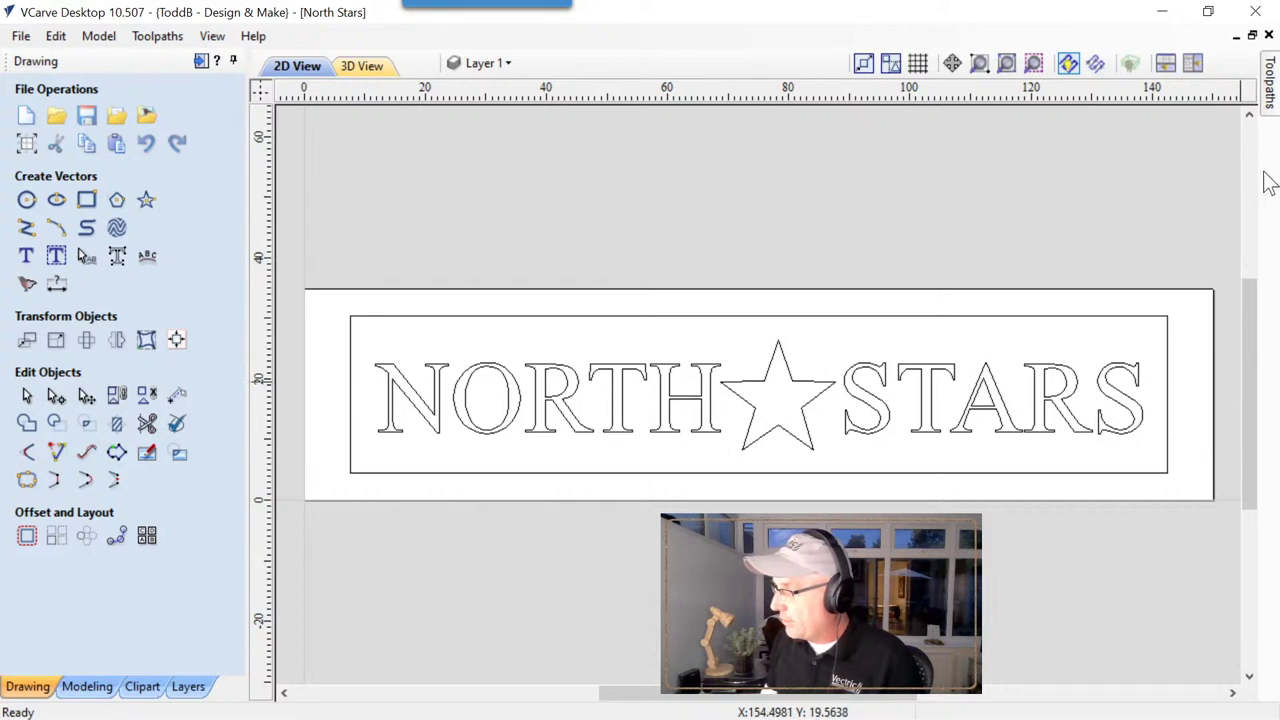
Switch to the toolpath layout and tile the 2D and 3D views side by side.
{"action": "mouse_move", "coordinate": [1270, 100]}
{"action": "left_click", "coordinate": [1237, 62]}
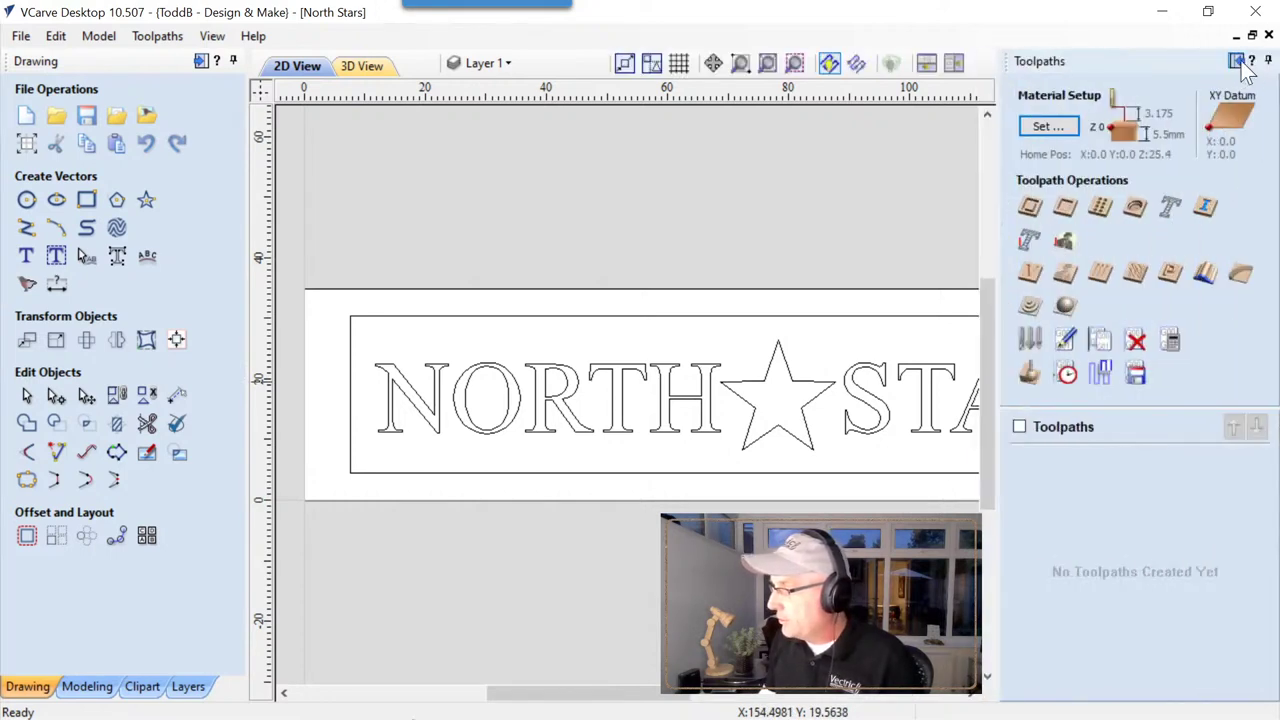
{"action": "left_click", "coordinate": [955, 62]}
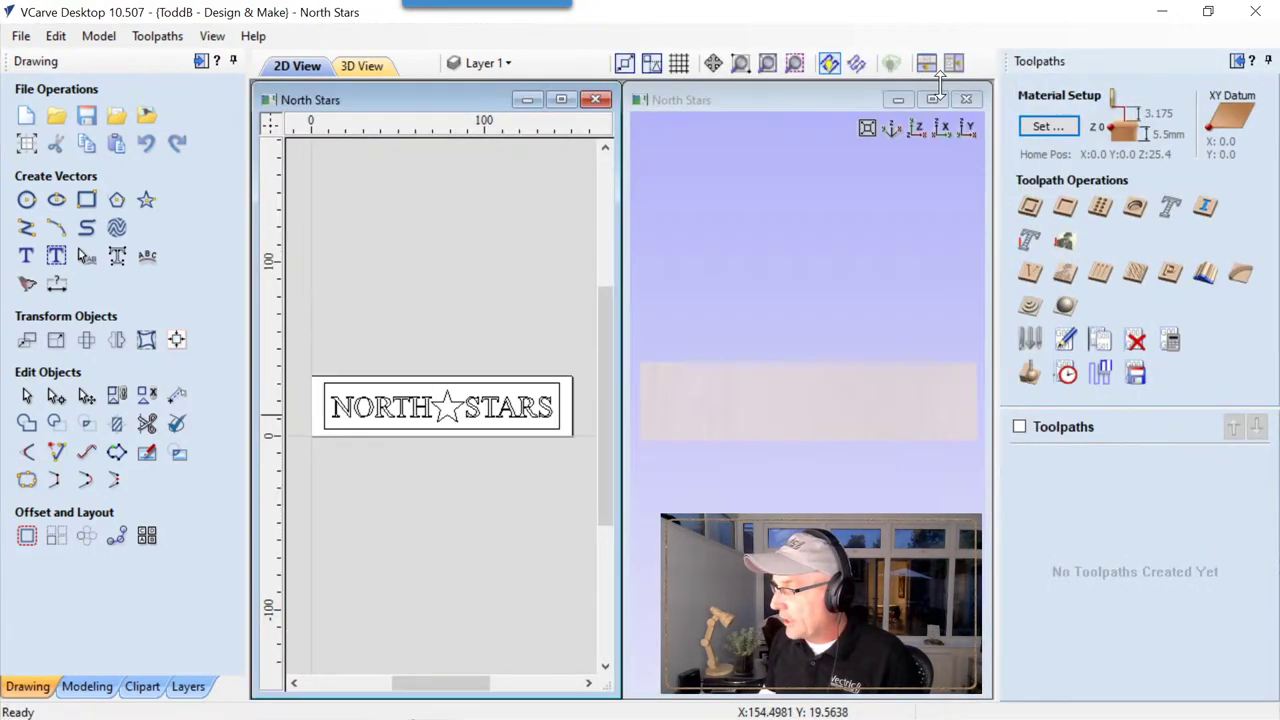
{"action": "left_click_drag", "start_coordinate": [833, 461], "coordinate": [763, 285]}
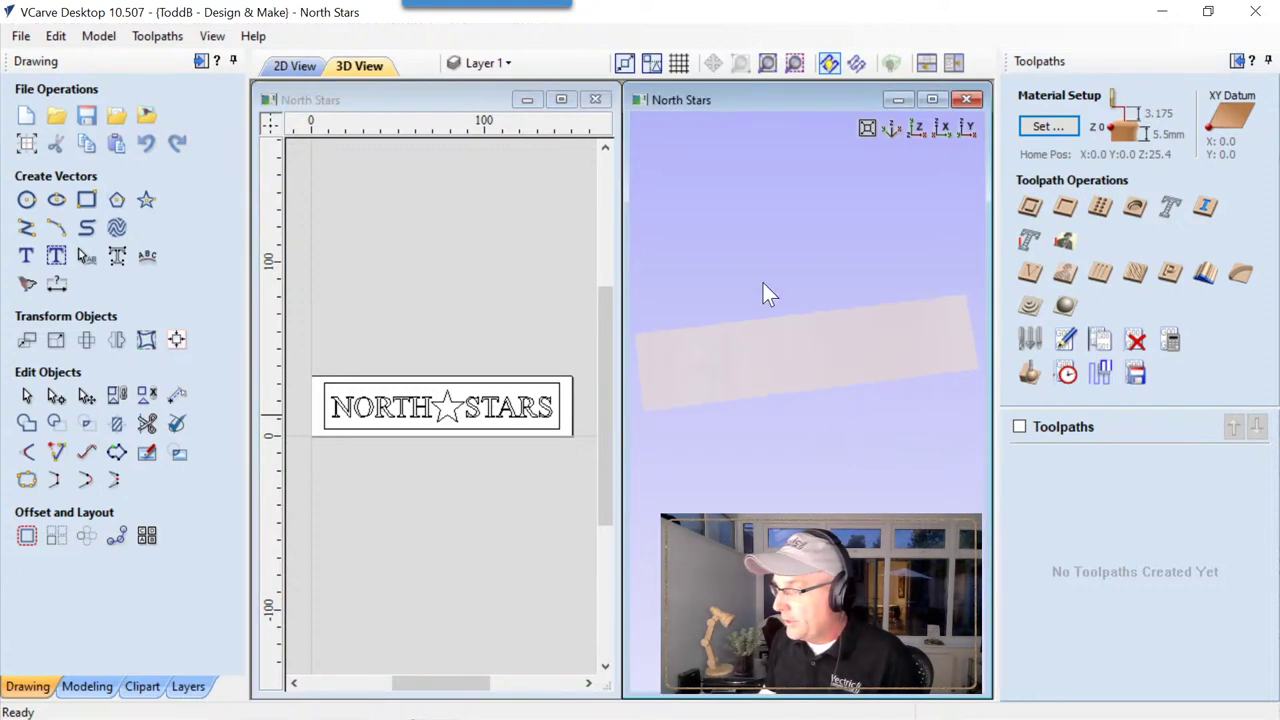
Set up a V-Carve / Engraving toolpath for the NORTH STARS text and star with flat depth disabled, naming it V-Carve - Test.
{"action": "left_click", "coordinate": [357, 417]}
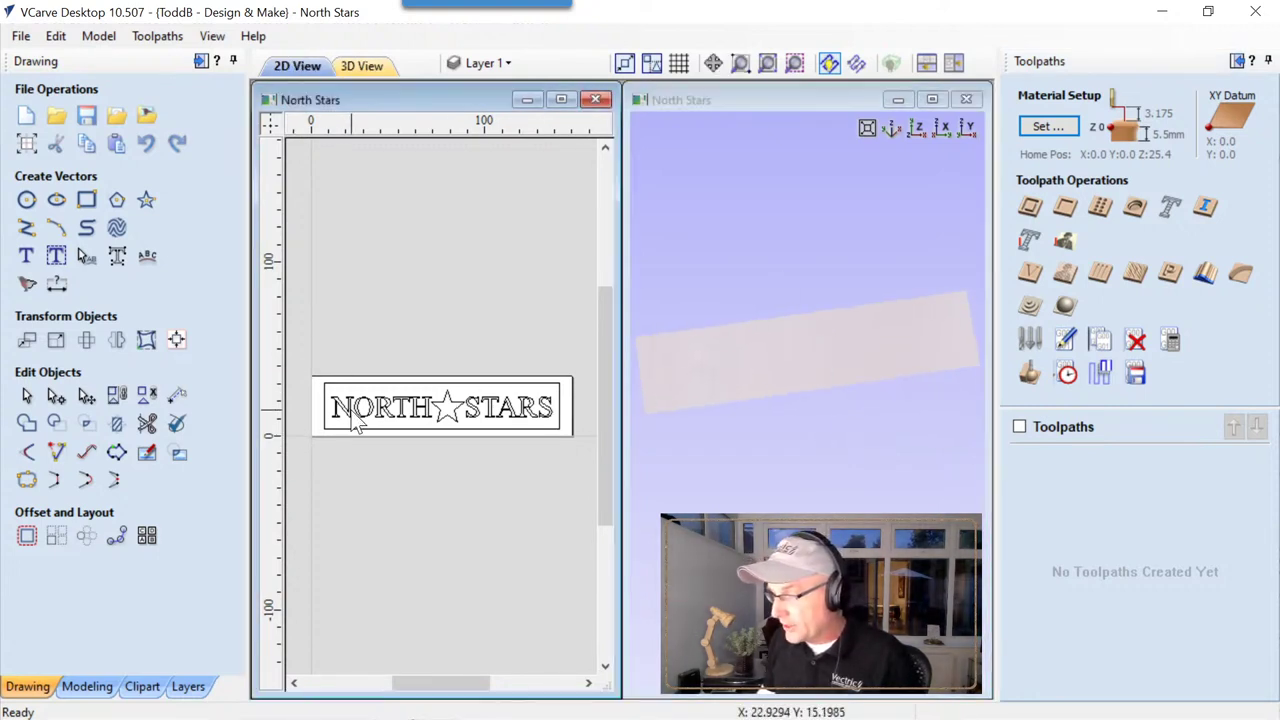
{"action": "left_click", "coordinate": [456, 414], "text": "shift"}
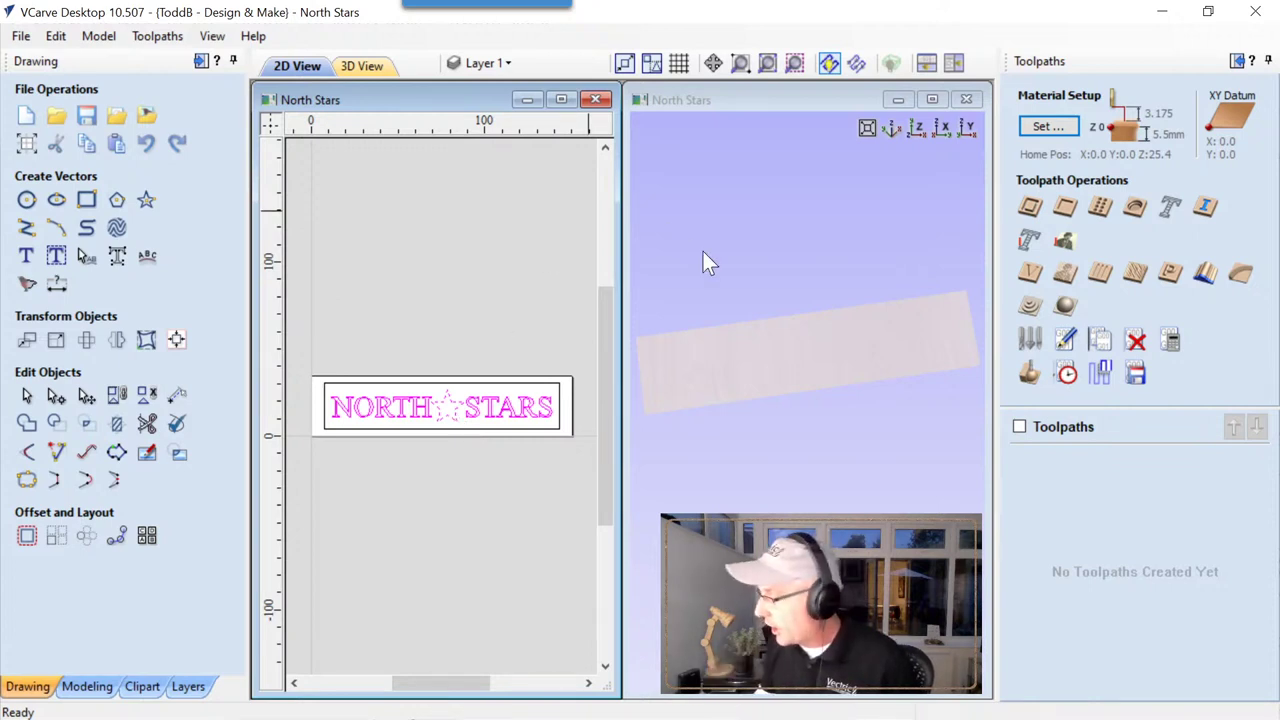
{"action": "left_click", "coordinate": [1030, 275]}
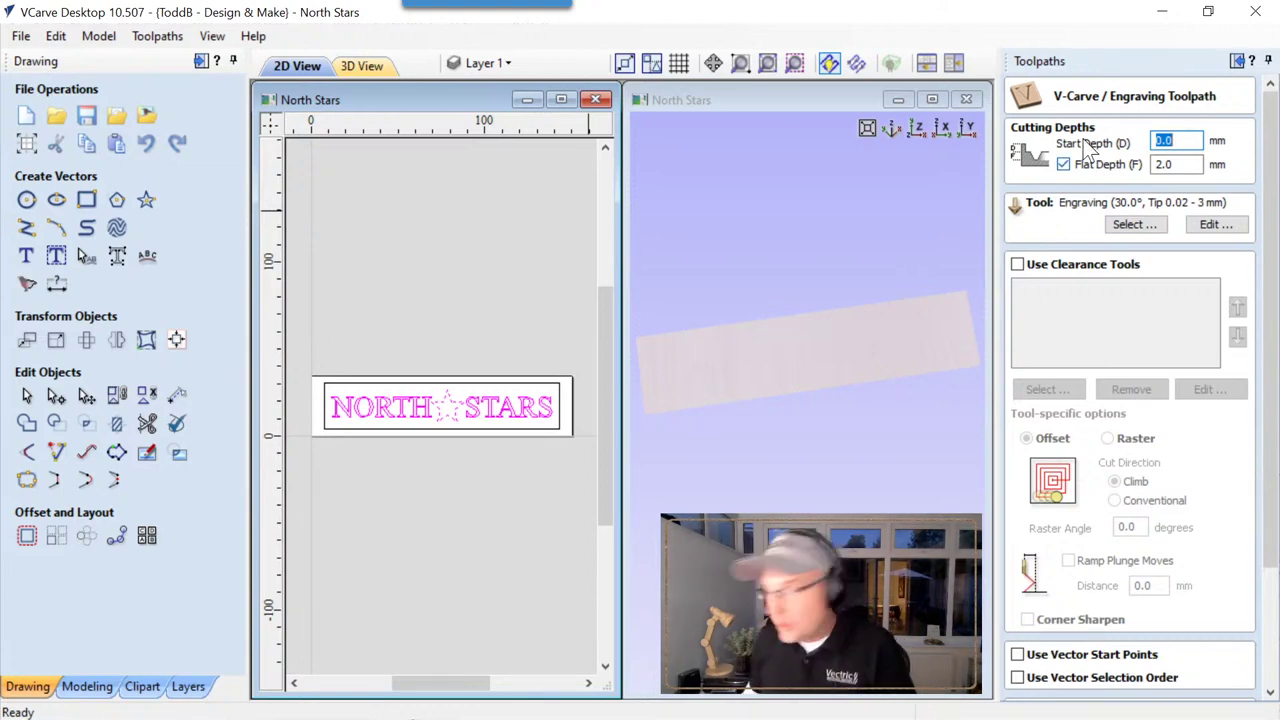
{"action": "left_click", "coordinate": [1066, 166]}
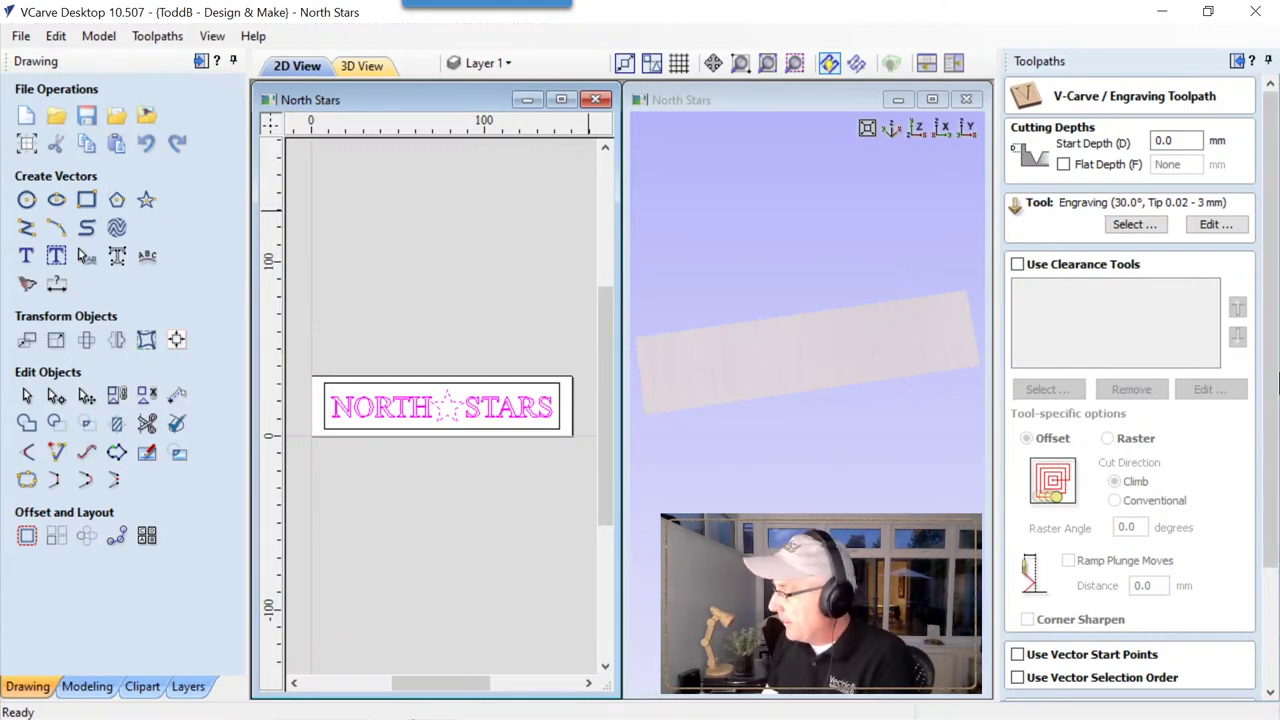
{"action": "left_click_drag", "start_coordinate": [1276, 385], "coordinate": [1276, 501]}
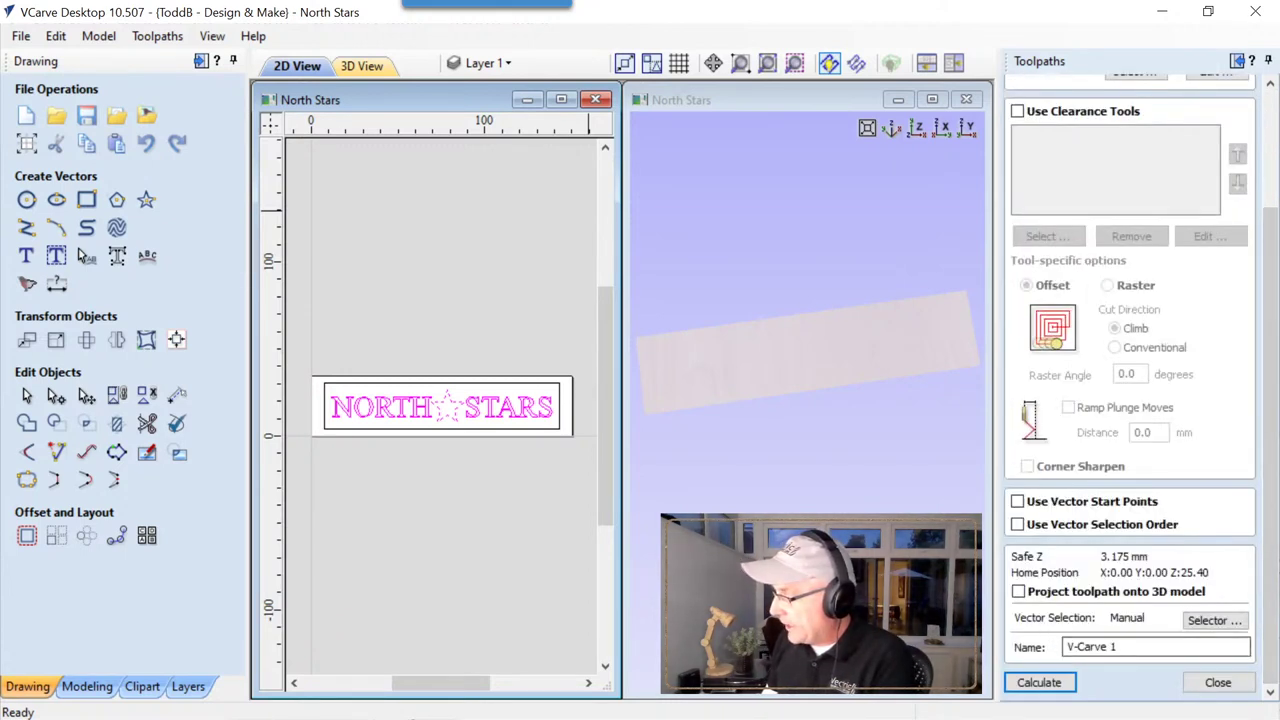
{"action": "left_click", "coordinate": [1115, 647]}
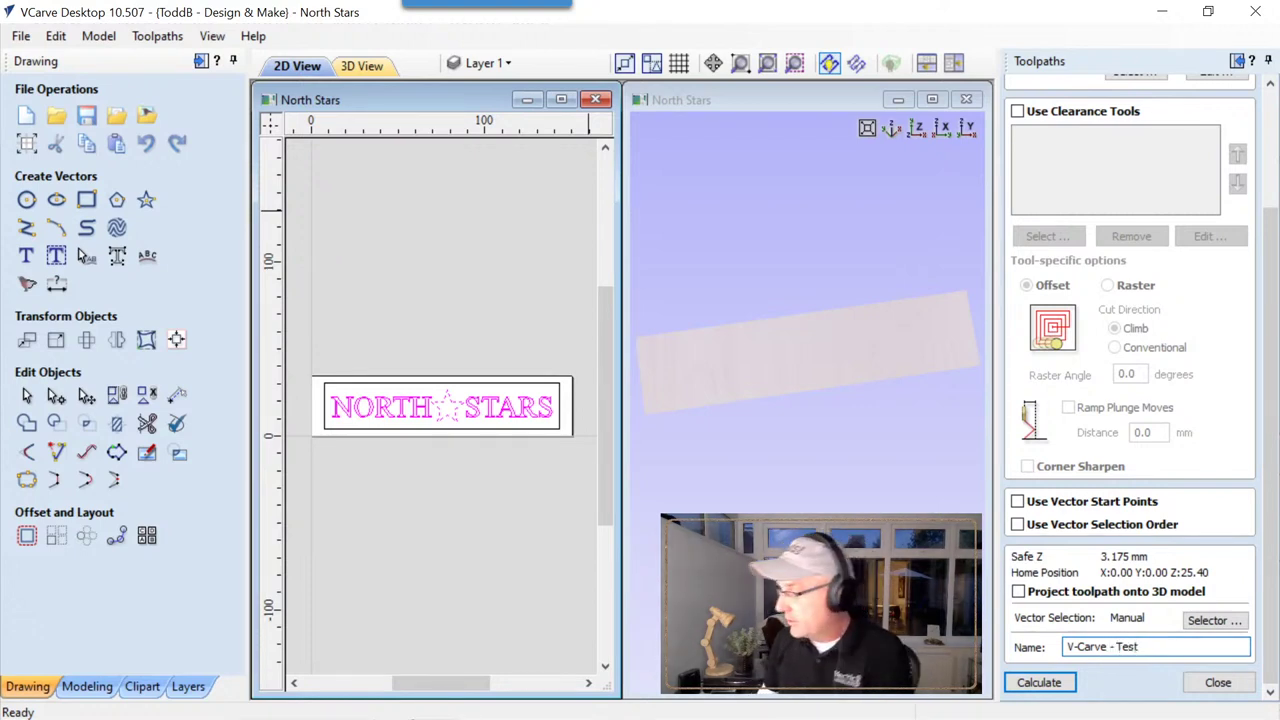
Calculate the V-Carve - Test toolpath, accepting the cut through the material, and preview it in a maximized 3D view.
{"action": "left_click", "coordinate": [1065, 686]}
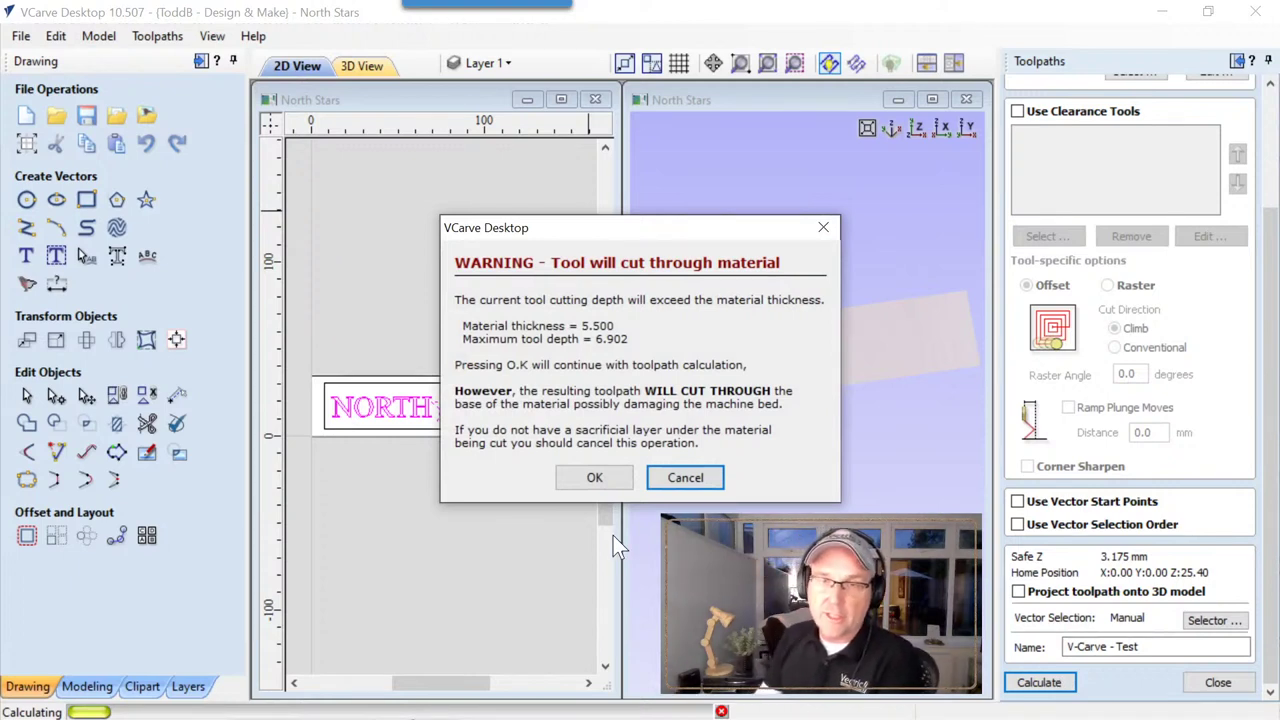
{"action": "left_click", "coordinate": [611, 479]}
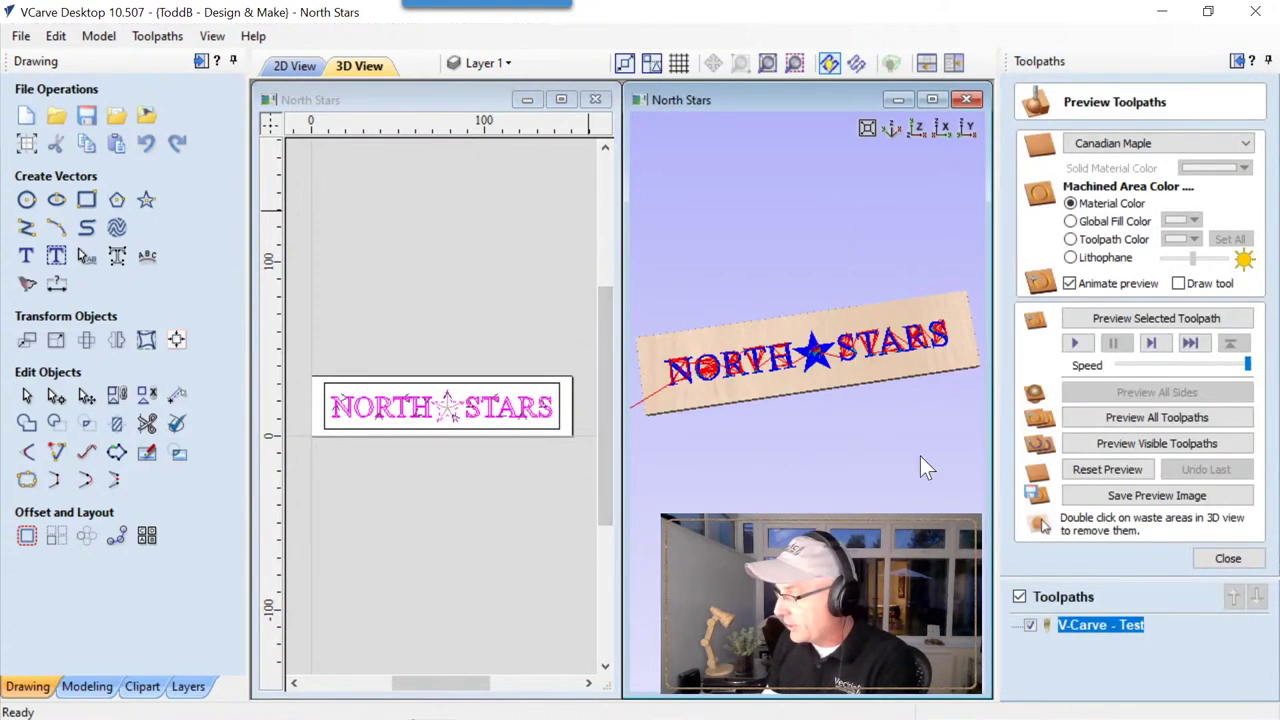
{"action": "left_click", "coordinate": [1123, 443]}
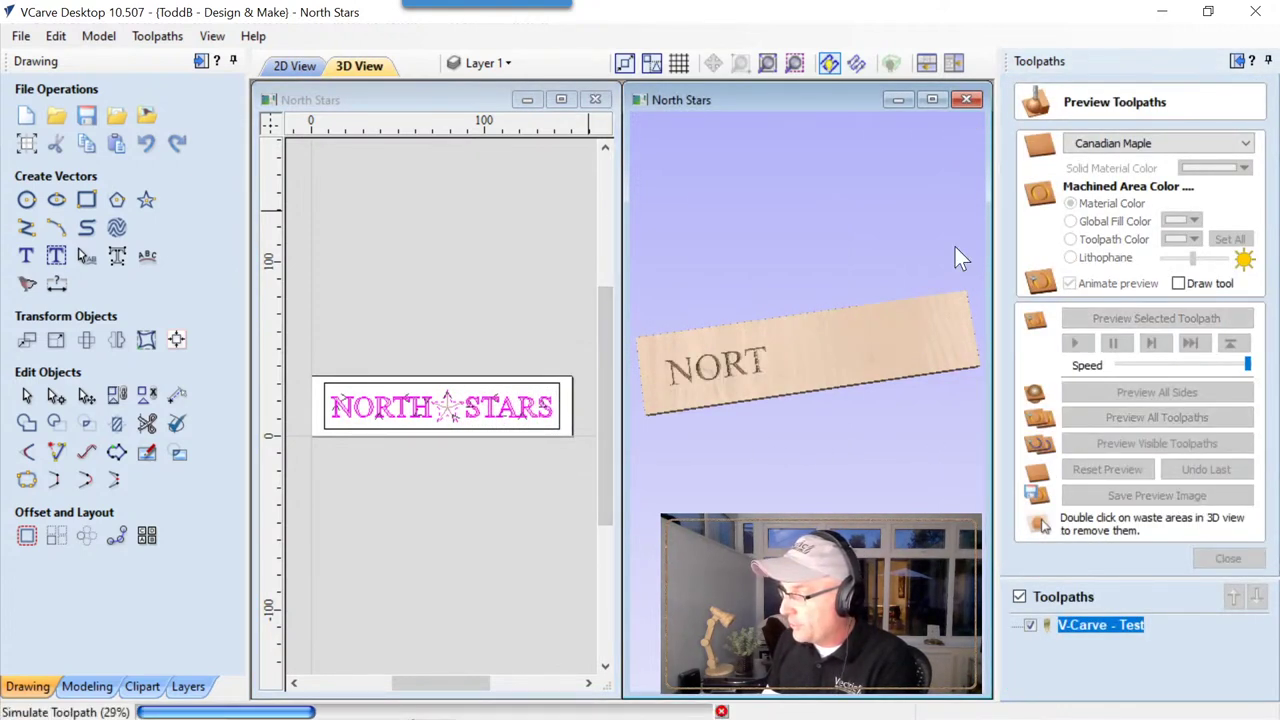
{"action": "left_click", "coordinate": [931, 101]}
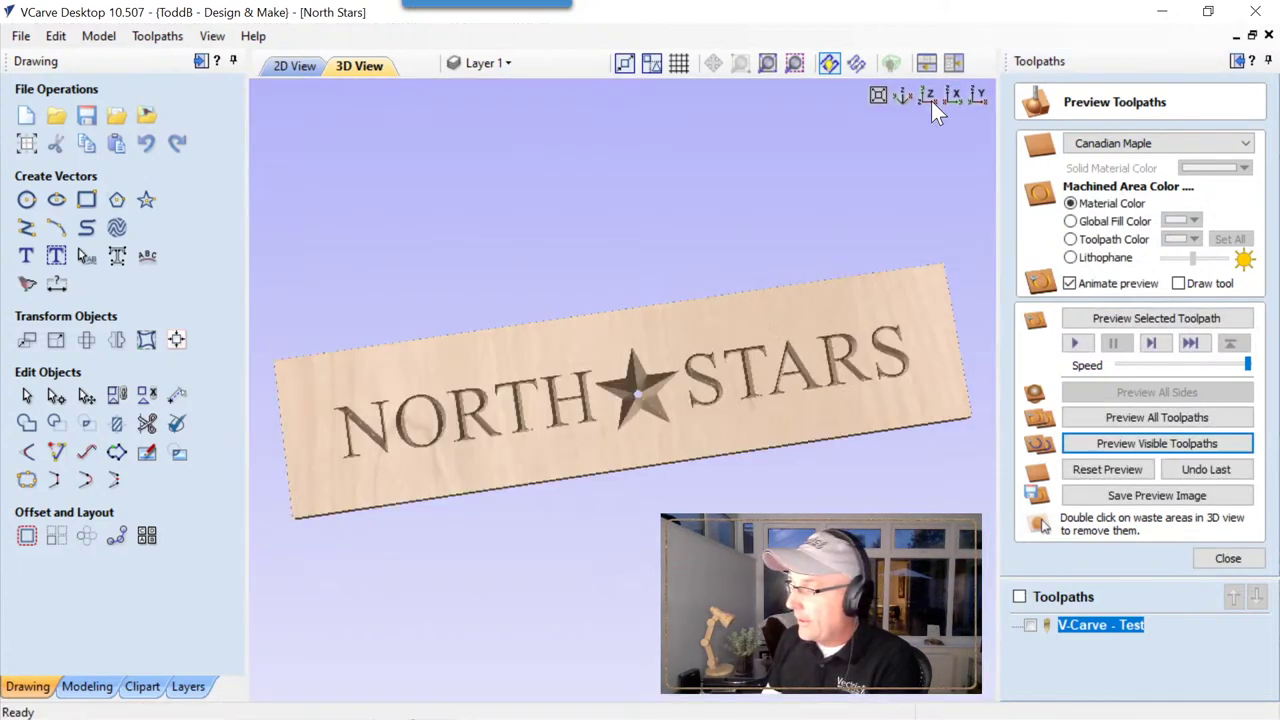
{"action": "scroll", "coordinate": [643, 496], "scroll_direction": "up", "scroll_amount": 1}
{"action": "left_click_drag", "start_coordinate": [643, 496], "coordinate": [684, 413]}
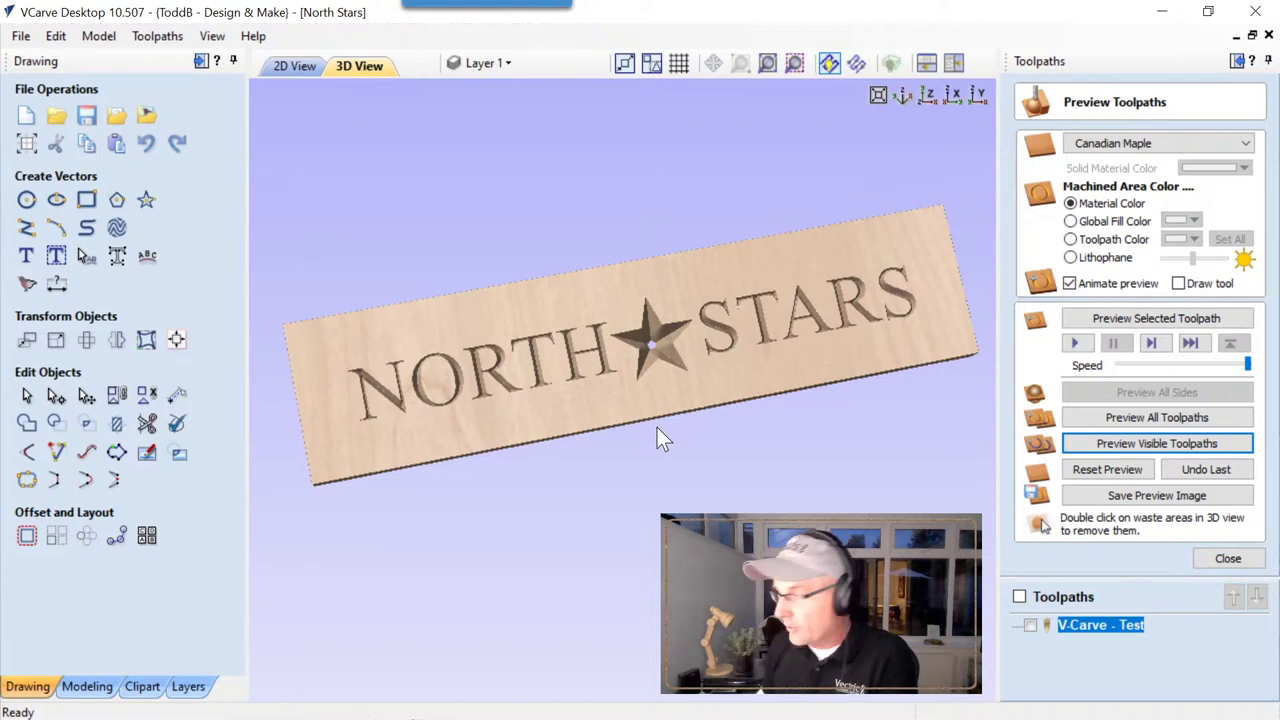
Edit the V-Carve - Test toolpath to a flat depth of 2 mm, recalculate it, and preview the result.
{"action": "double_click", "coordinate": [1077, 622]}
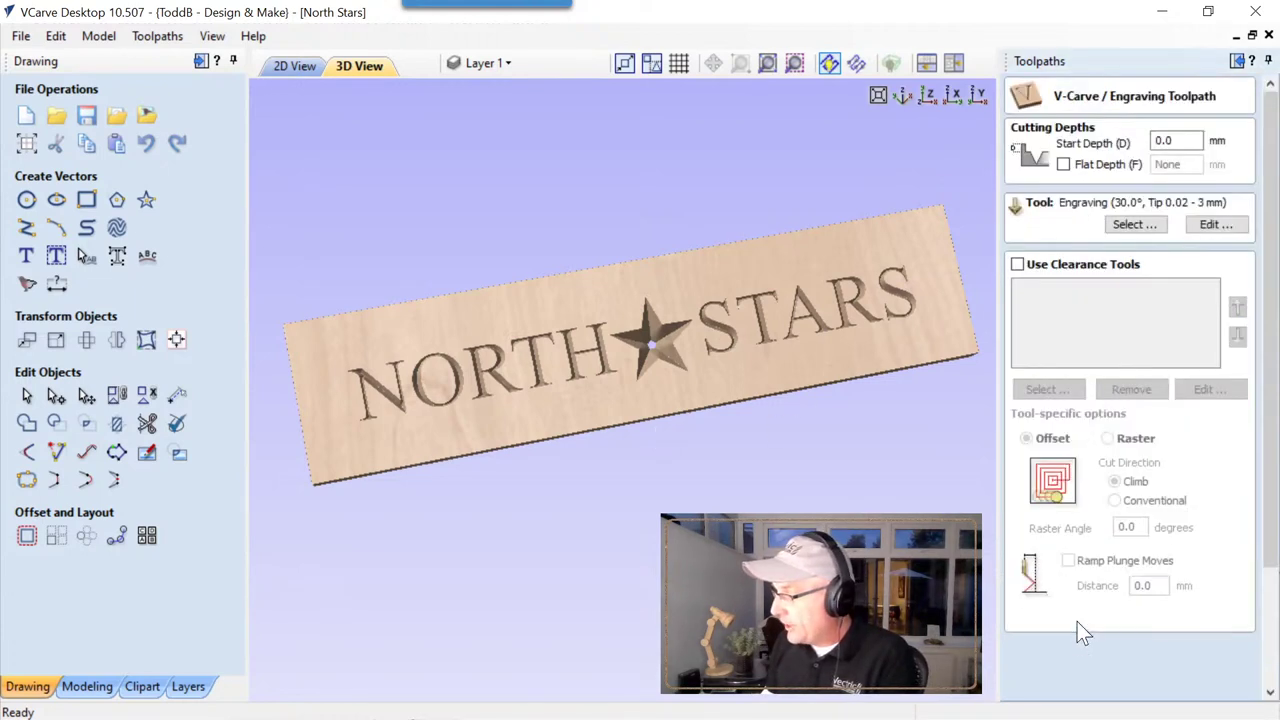
{"action": "left_click", "coordinate": [1063, 165]}
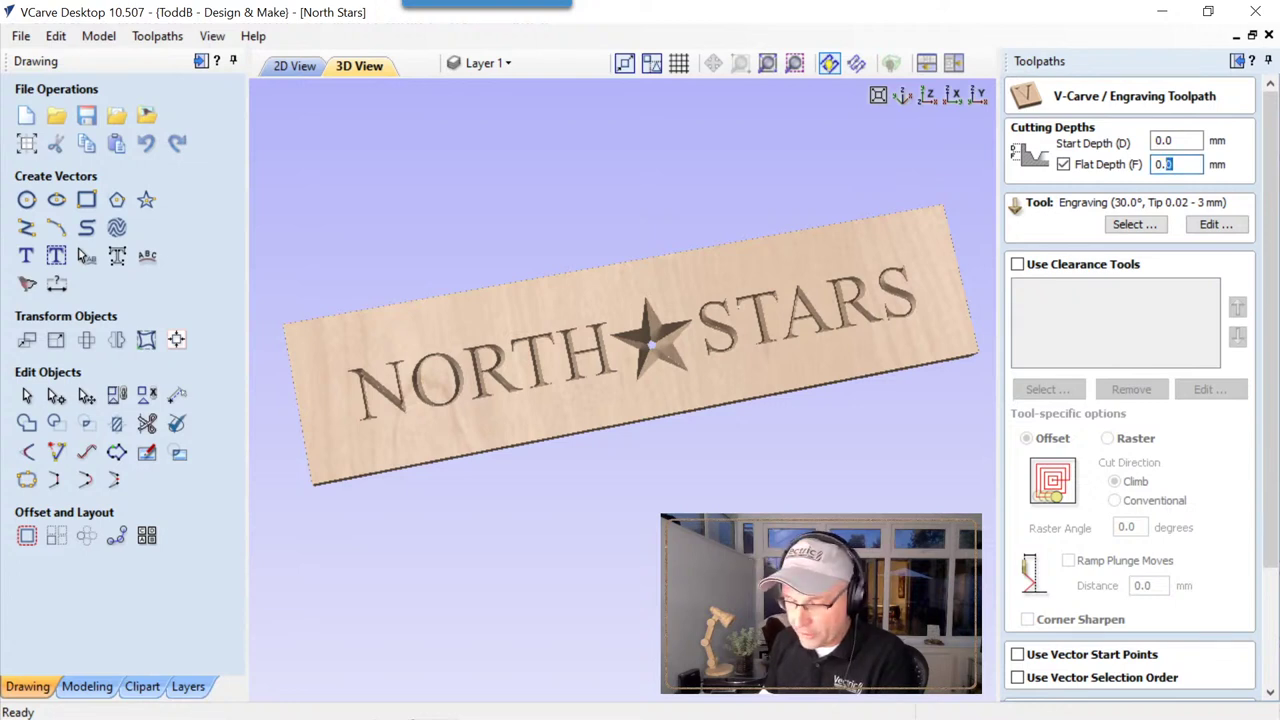
{"action": "type", "text": "2"}
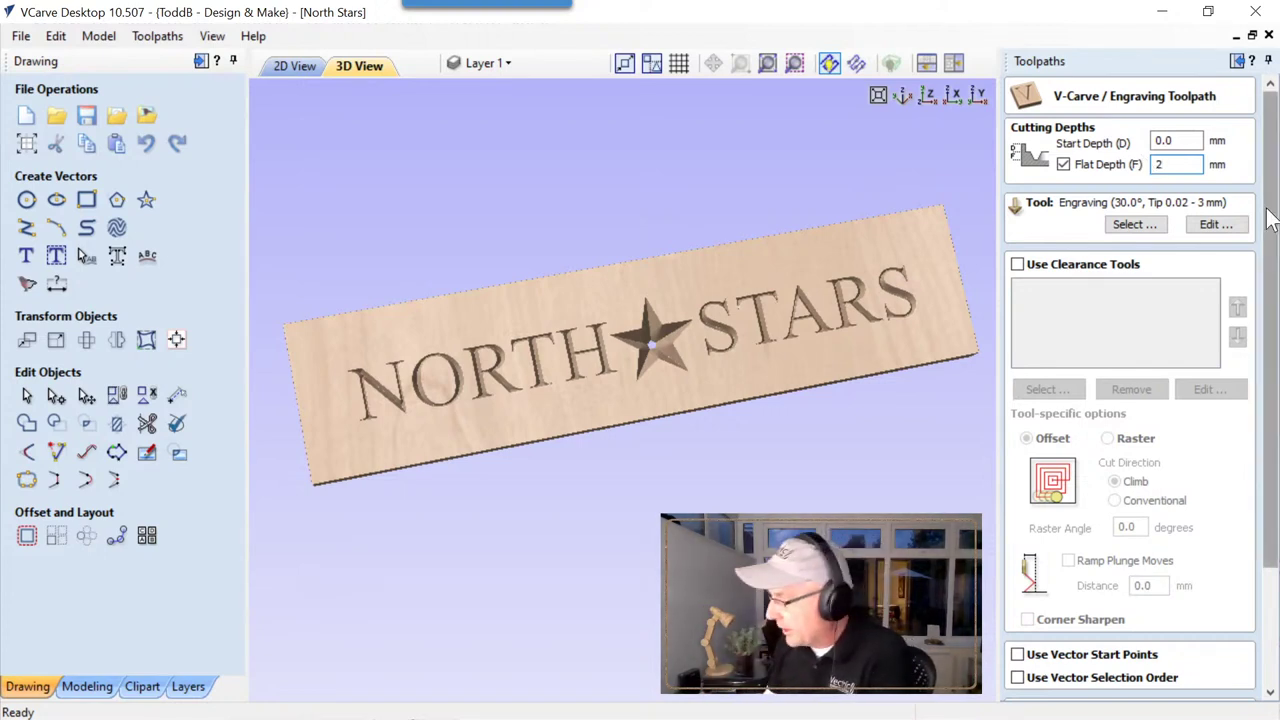
{"action": "scroll", "coordinate": [1278, 432], "scroll_direction": "down", "scroll_amount": 3}
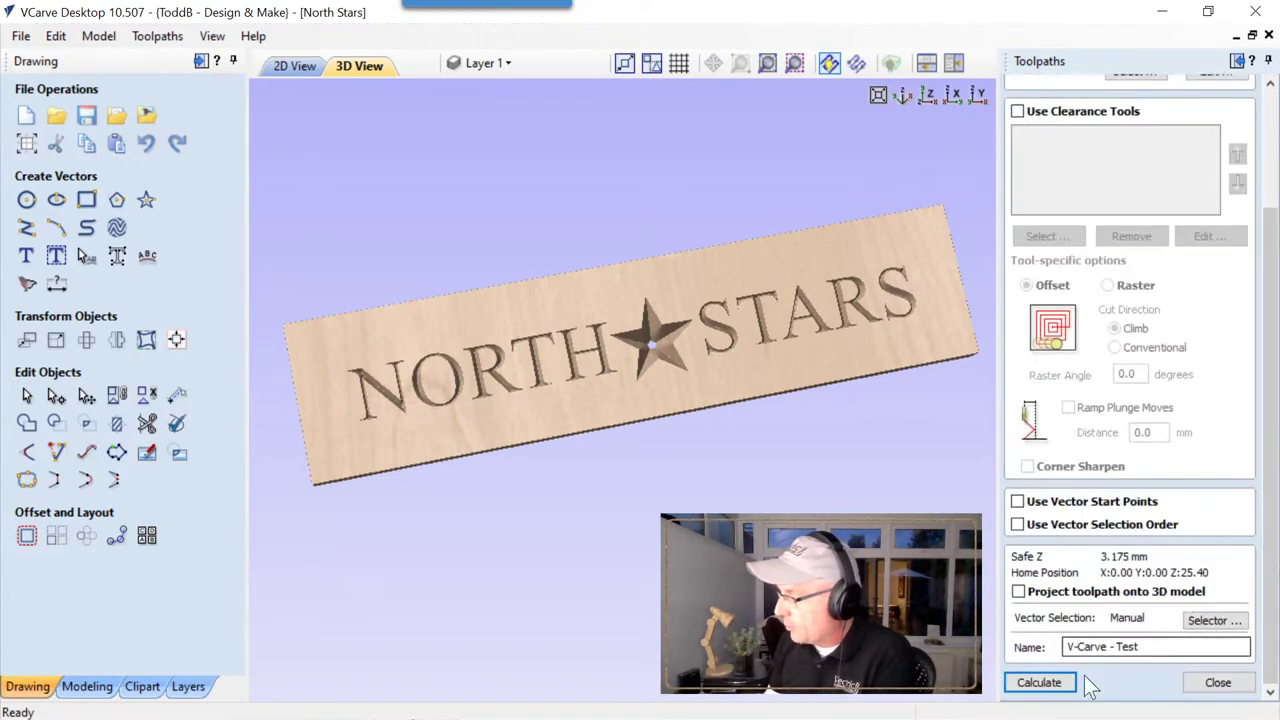
{"action": "left_click", "coordinate": [1042, 683]}
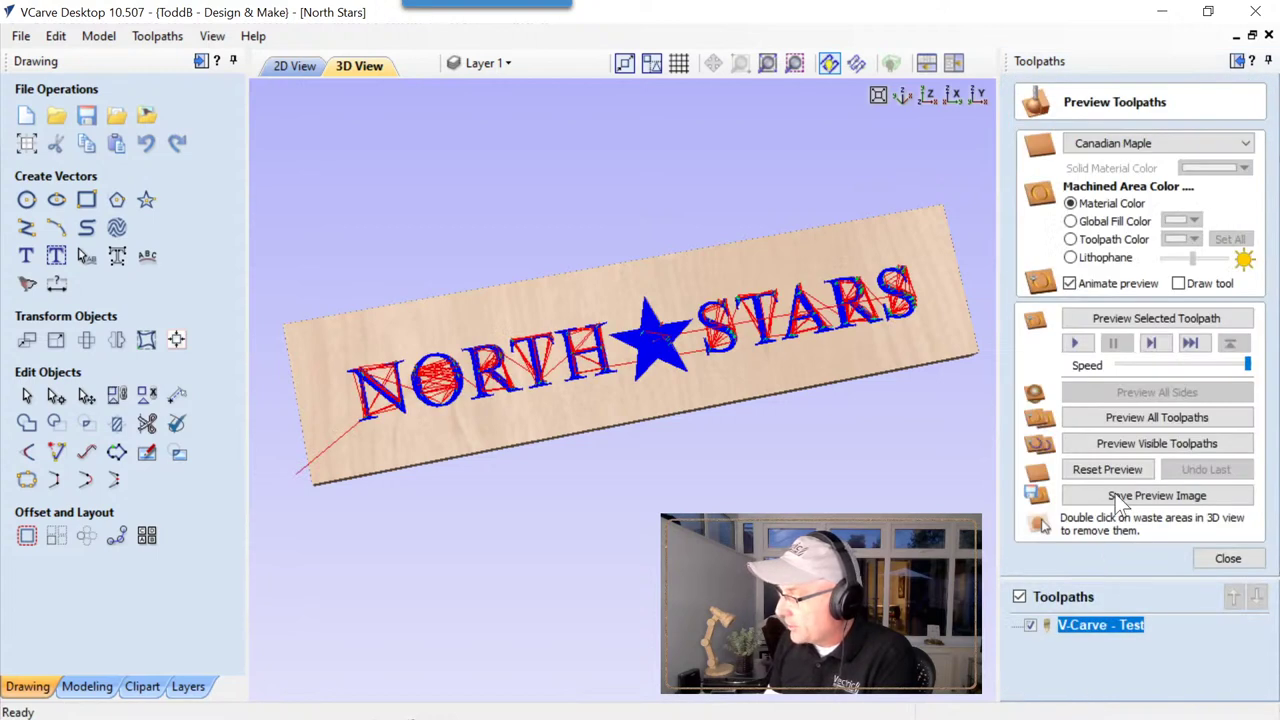
{"action": "left_click", "coordinate": [1119, 442]}
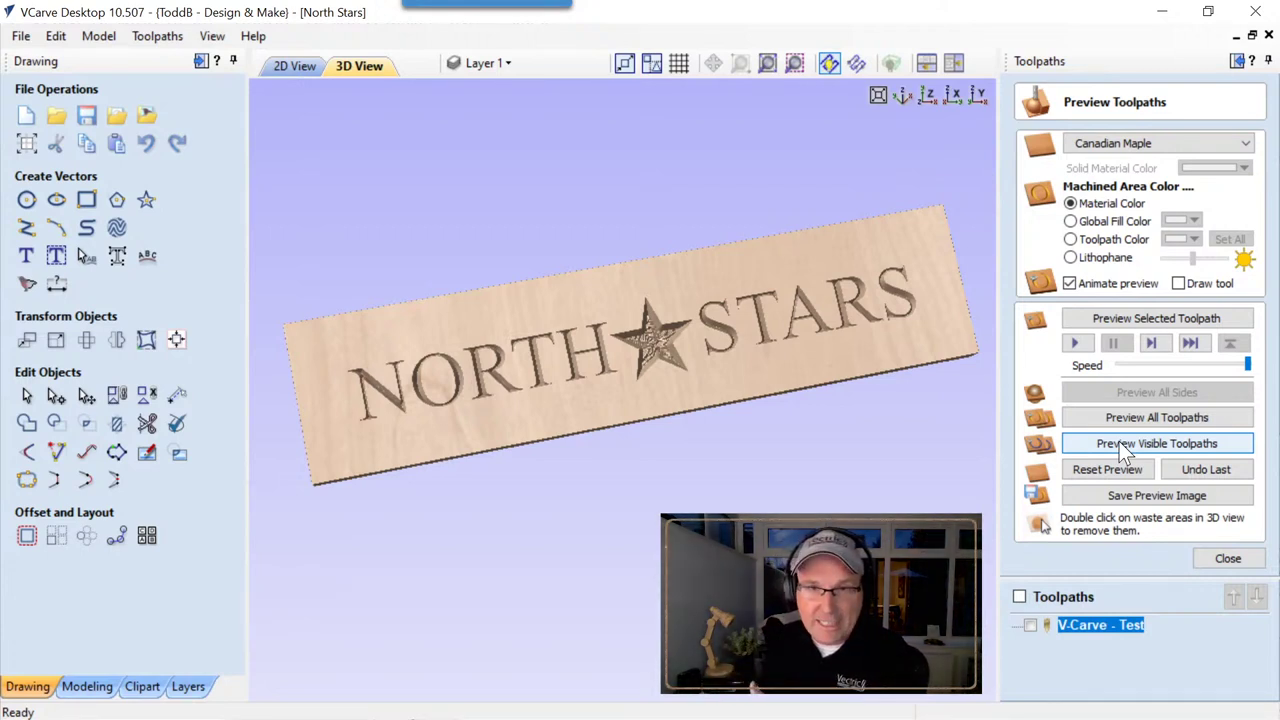
Close the toolpath preview and tile the 2D and 3D views side by side.
{"action": "left_click", "coordinate": [1228, 558]}
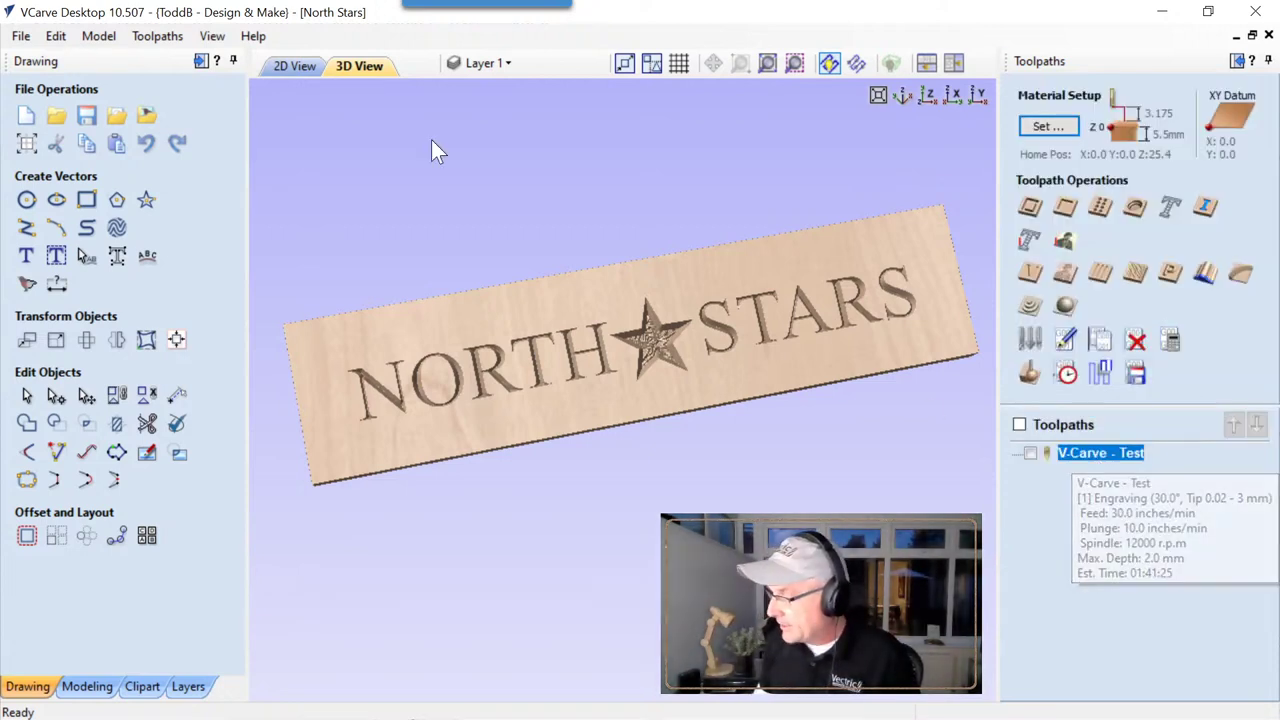
{"action": "left_click", "coordinate": [926, 64]}
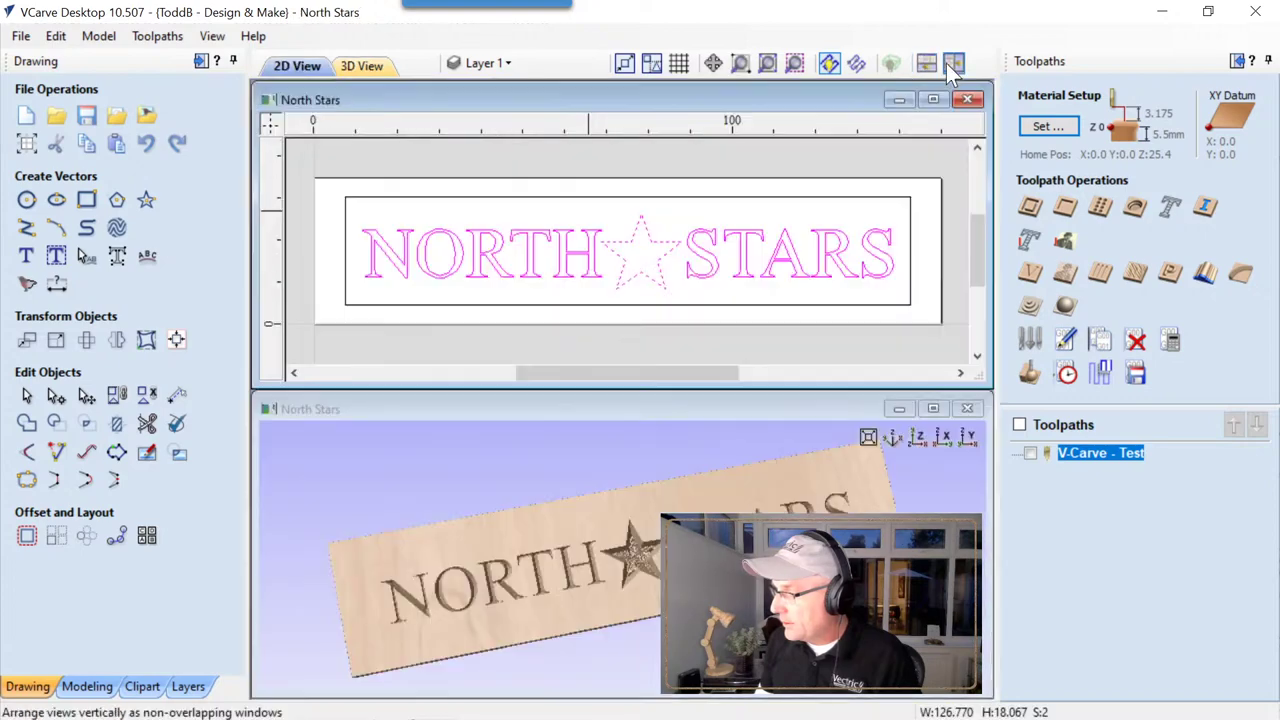
{"action": "left_click", "coordinate": [953, 64]}
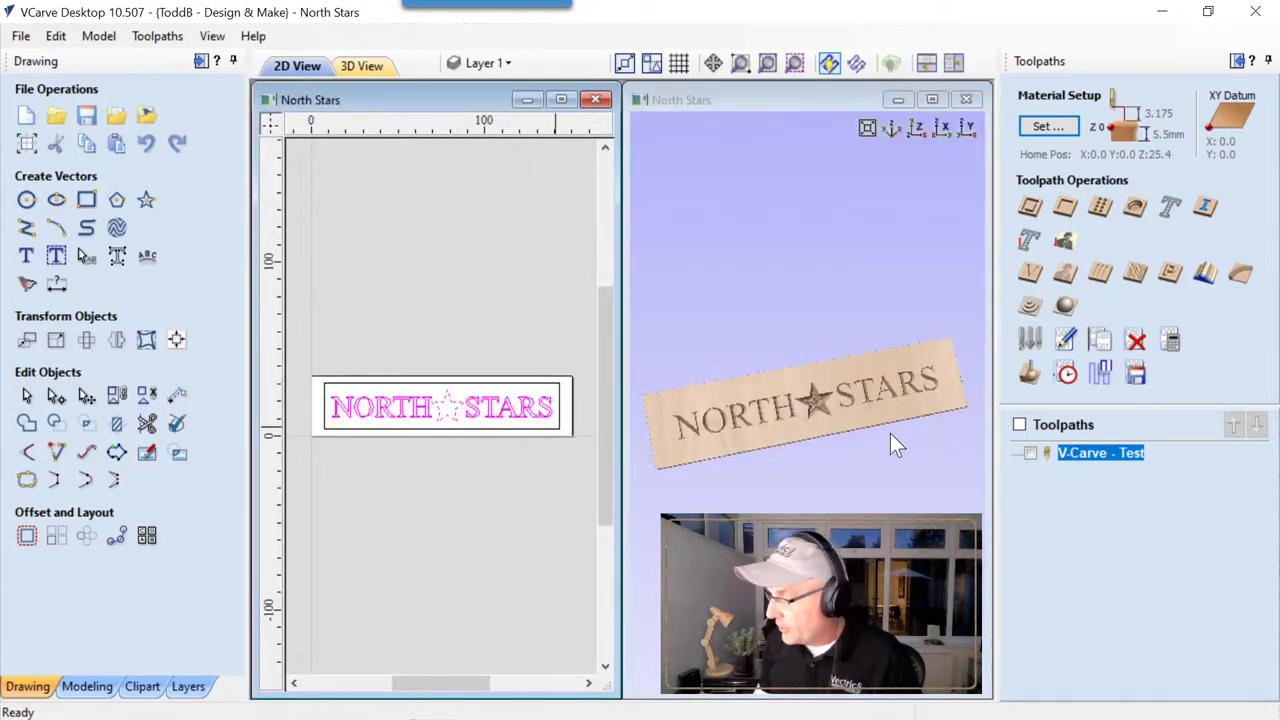
Edit the toolpath to exclude the star and disable flat depth, rename it V-Carve - Text, then recalculate and preview it.
{"action": "double_click", "coordinate": [1066, 453]}
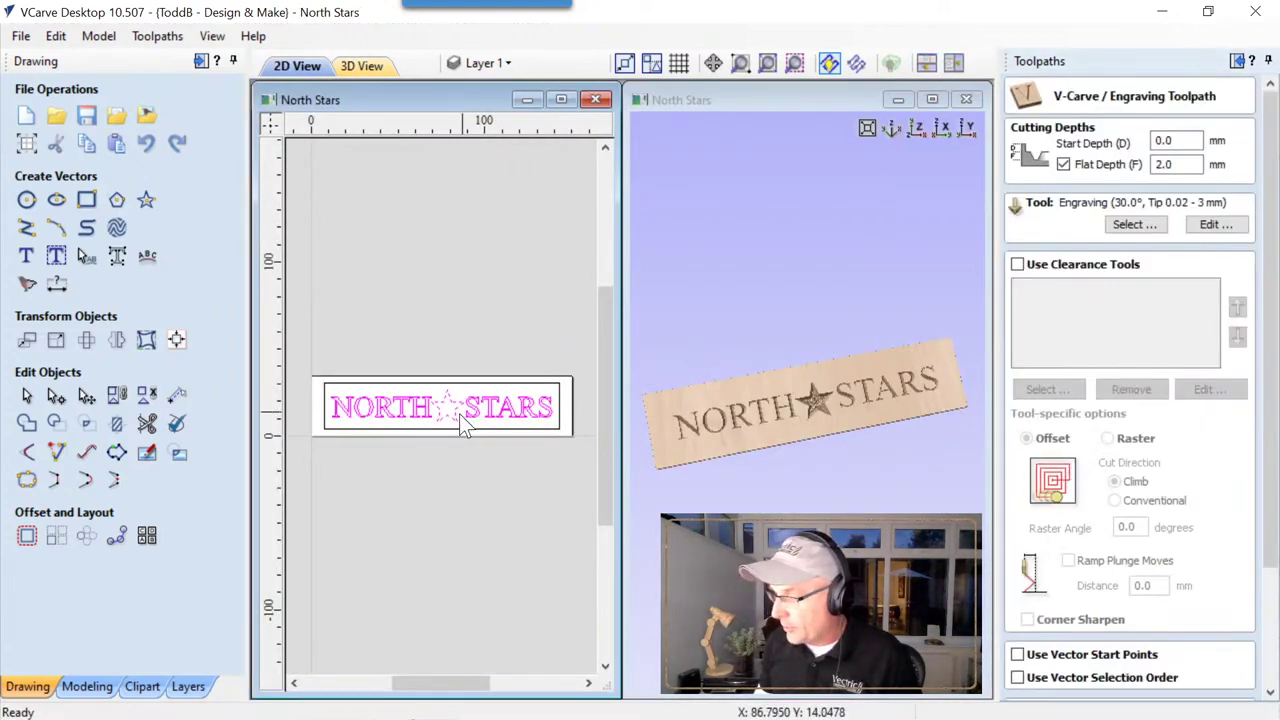
{"action": "left_click", "coordinate": [459, 414], "text": "shift"}
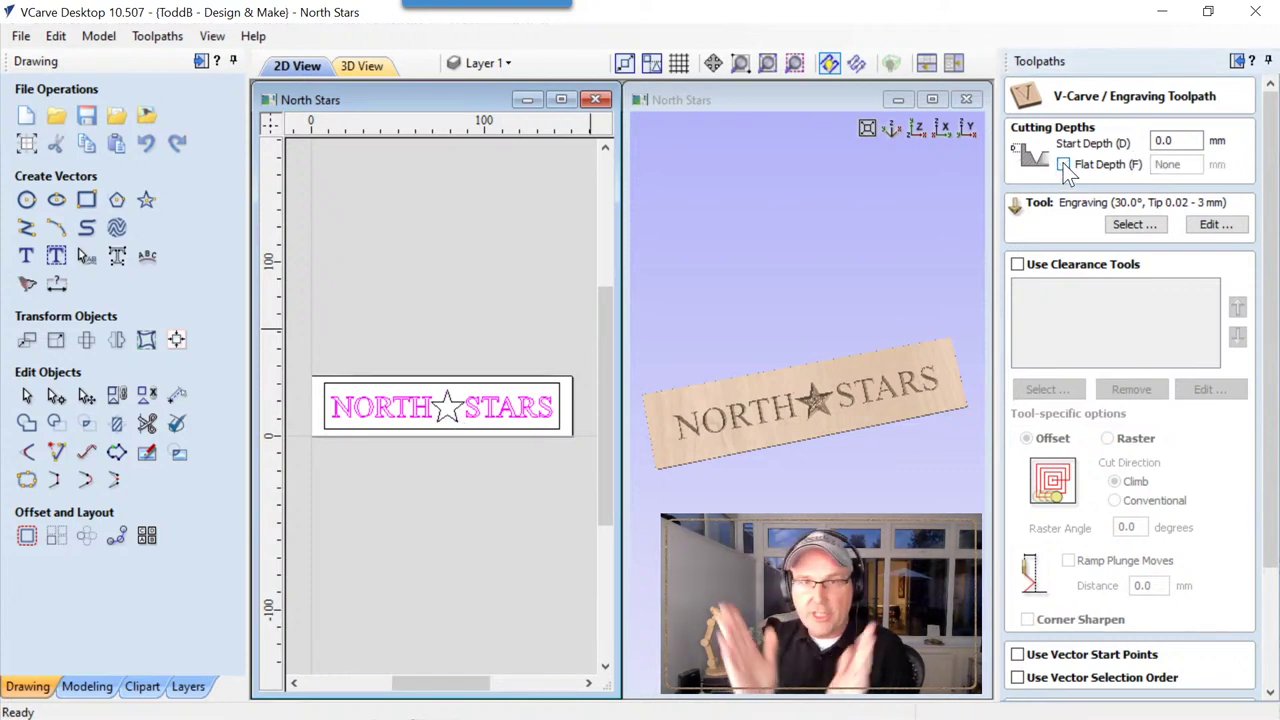
{"action": "left_click_drag", "start_coordinate": [1270, 308], "coordinate": [1273, 449]}
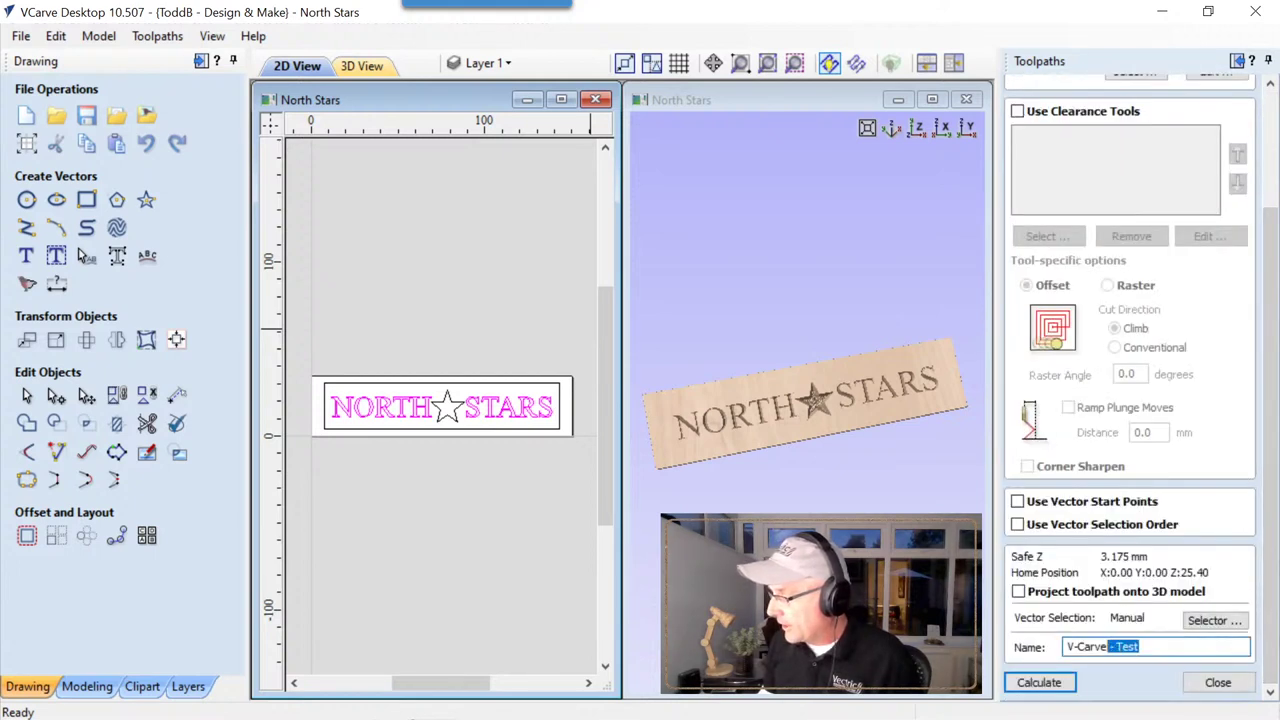
{"action": "type", "text": "- Te"}
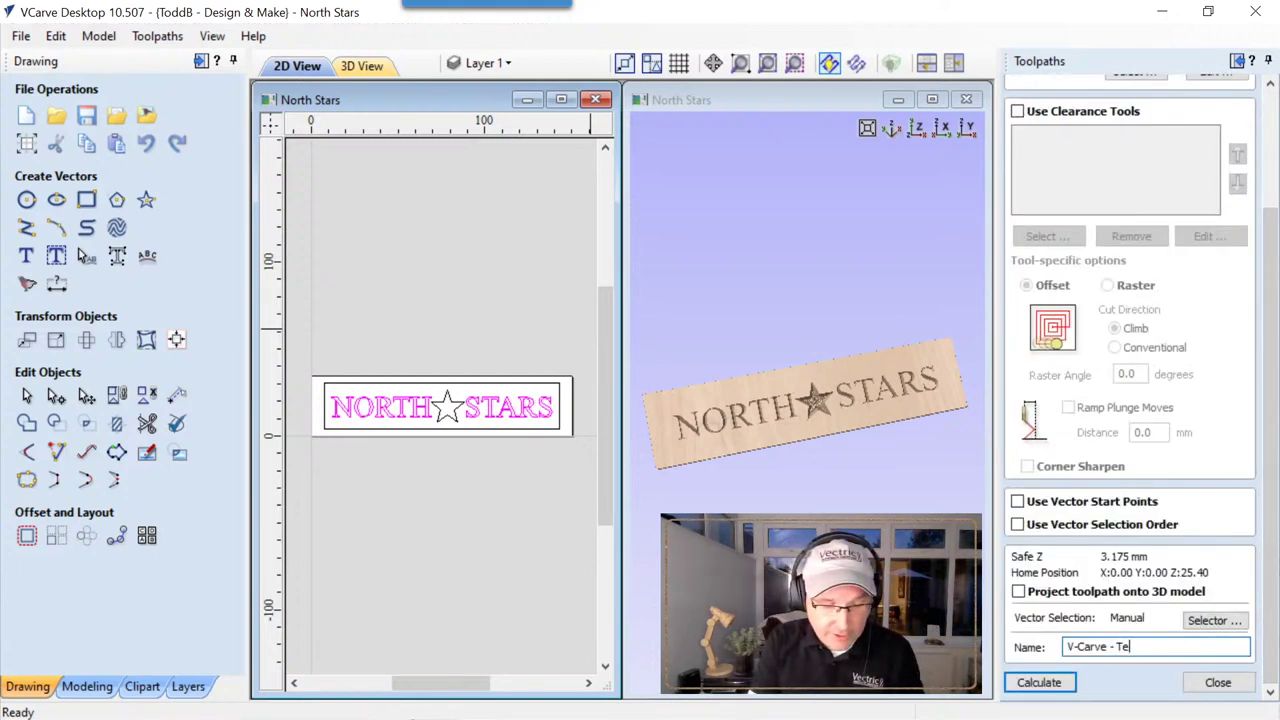
{"action": "left_click", "coordinate": [1041, 683]}
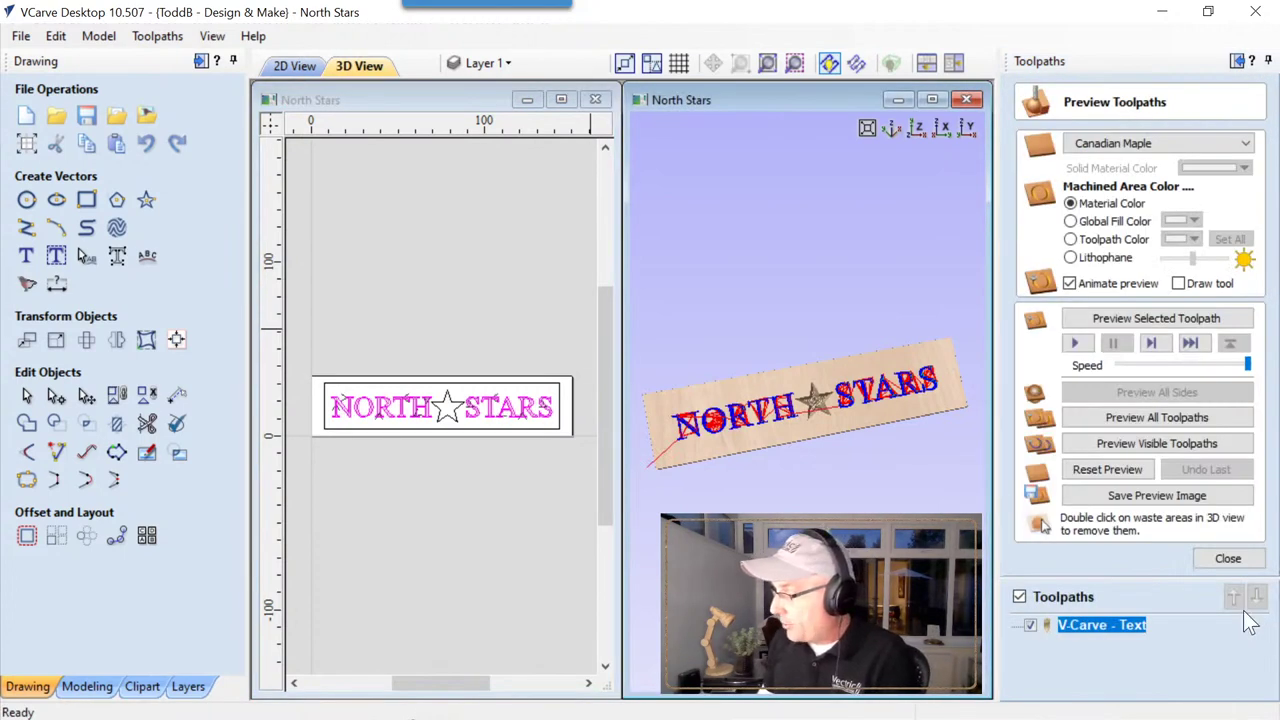
{"action": "left_click", "coordinate": [1104, 443]}
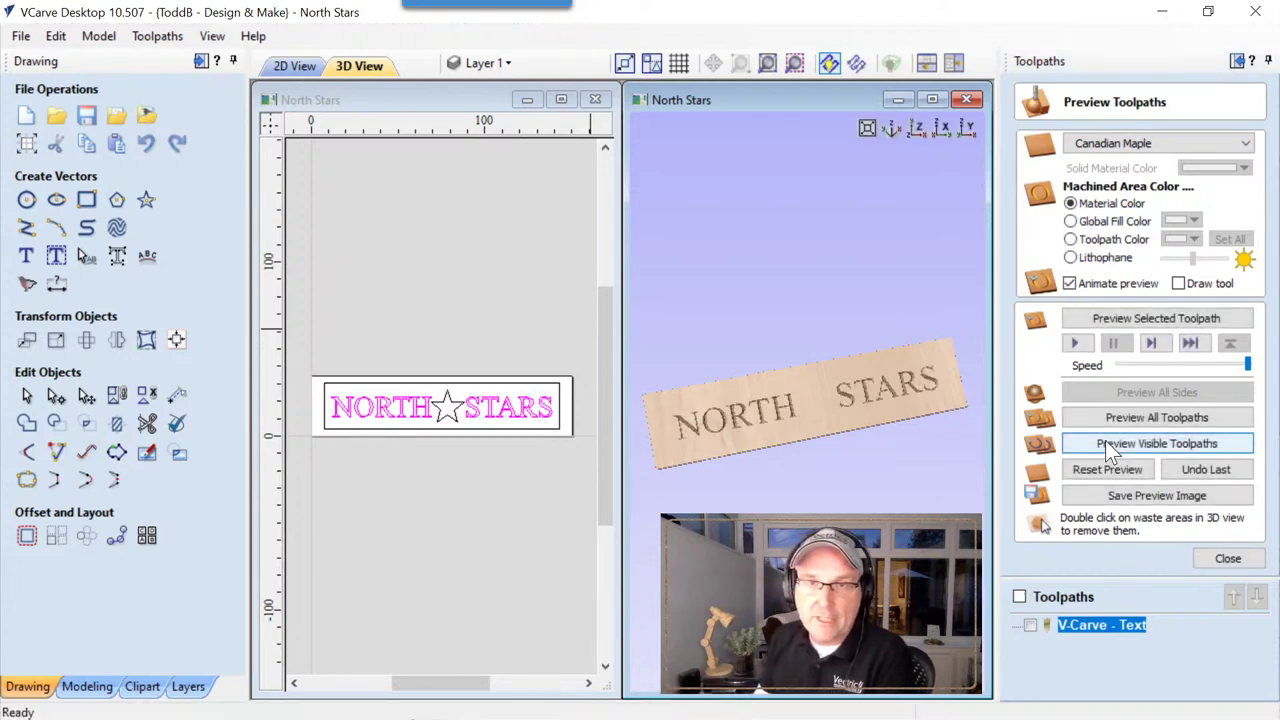
Deselect the lettering, maximize the 2D view, and collapse the toolpath controls so the North Stars layout fills the workspace.
{"action": "left_click", "coordinate": [393, 547]}
{"action": "left_click", "coordinate": [563, 100]}
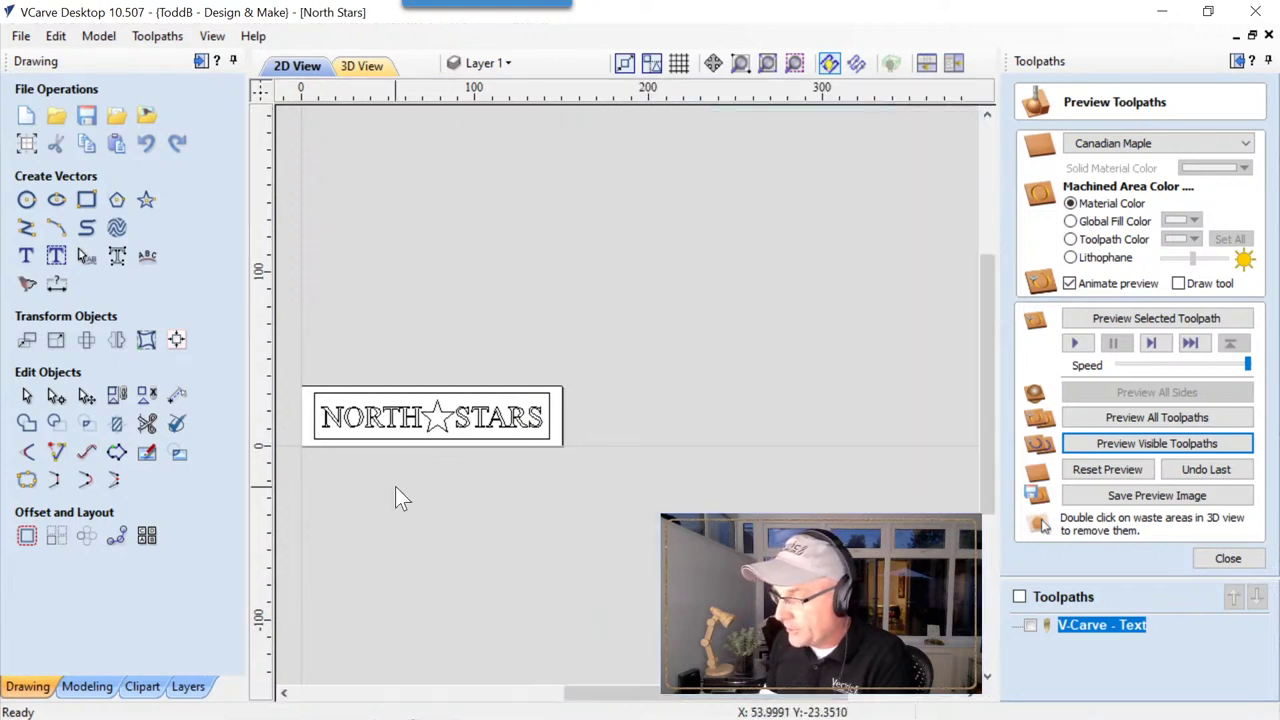
{"action": "key", "text": "F3"}
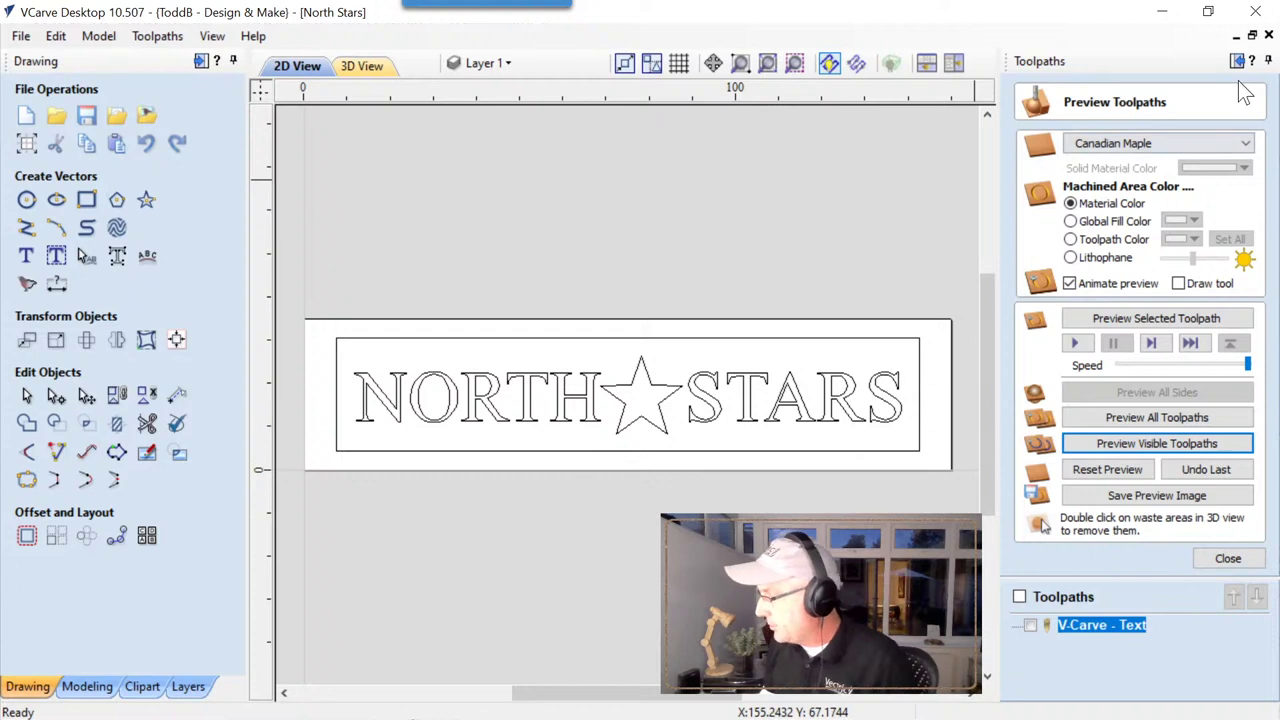
{"action": "left_click", "coordinate": [1268, 61]}
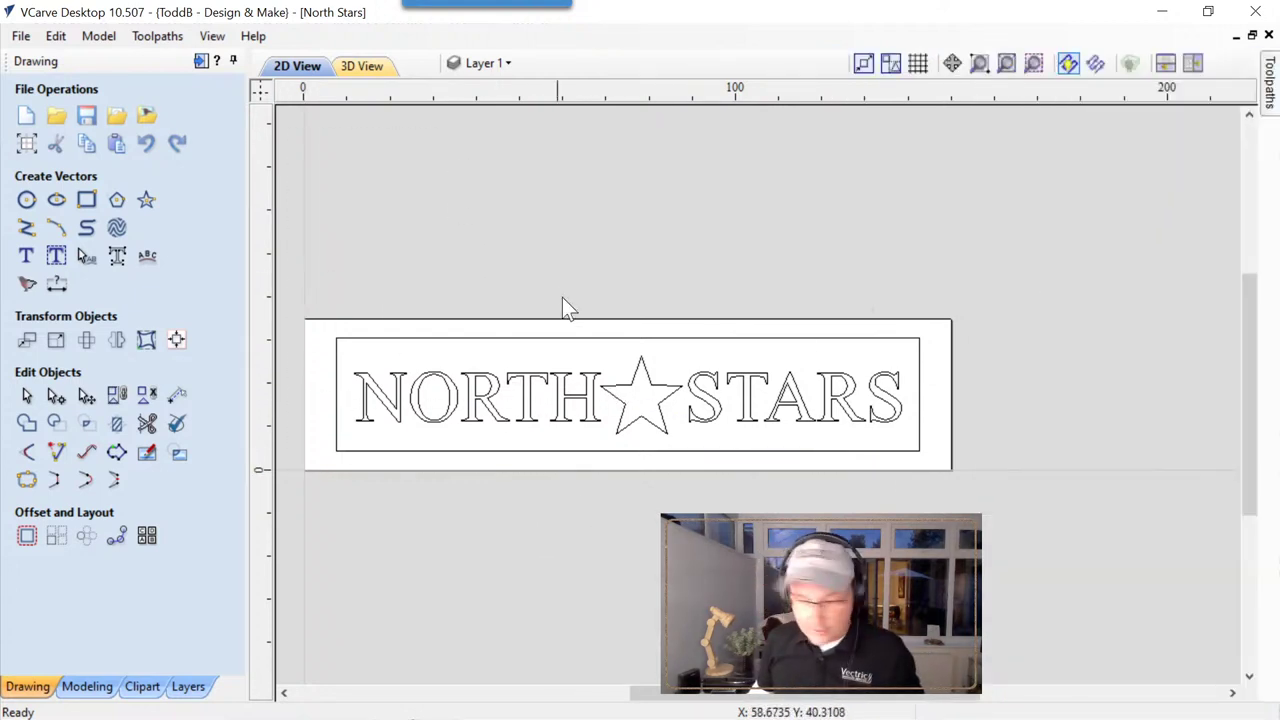
{"action": "key", "text": "F4"}
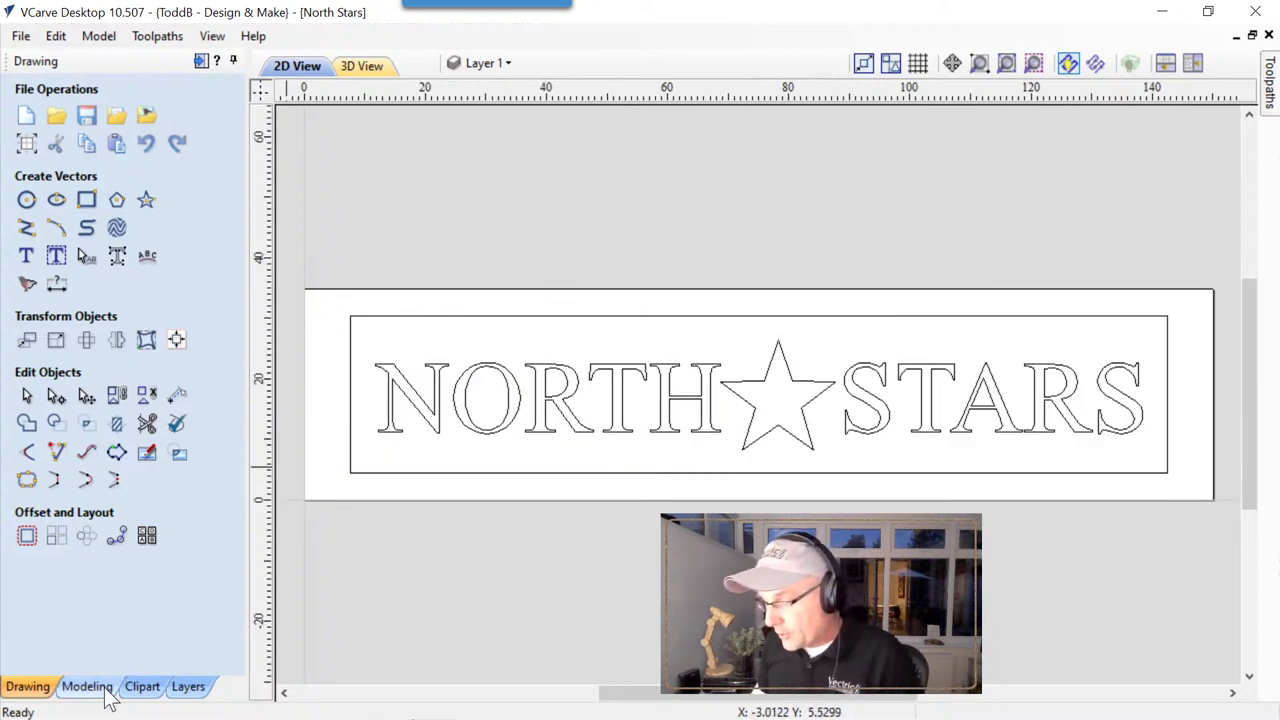
Insert the star clipart from the Western Saloon No.2 folder of the Design&Make library into the layout.
{"action": "left_click", "coordinate": [142, 686]}
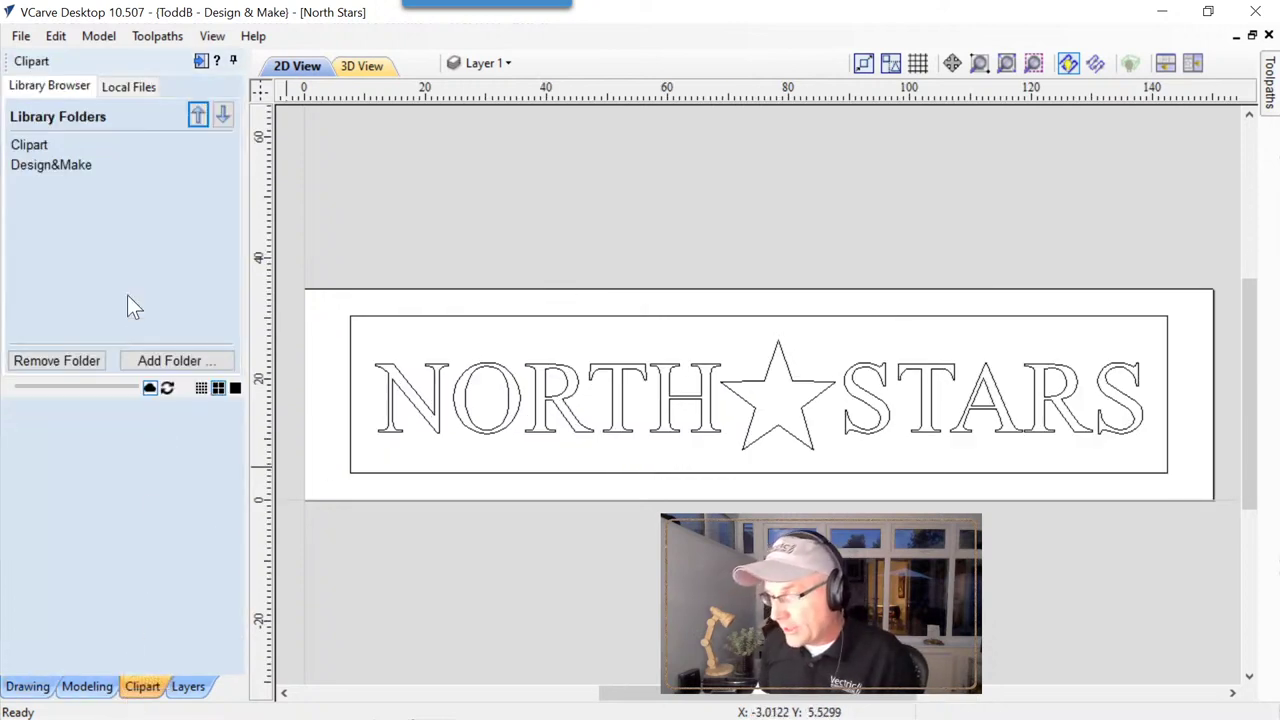
{"action": "left_click", "coordinate": [52, 165]}
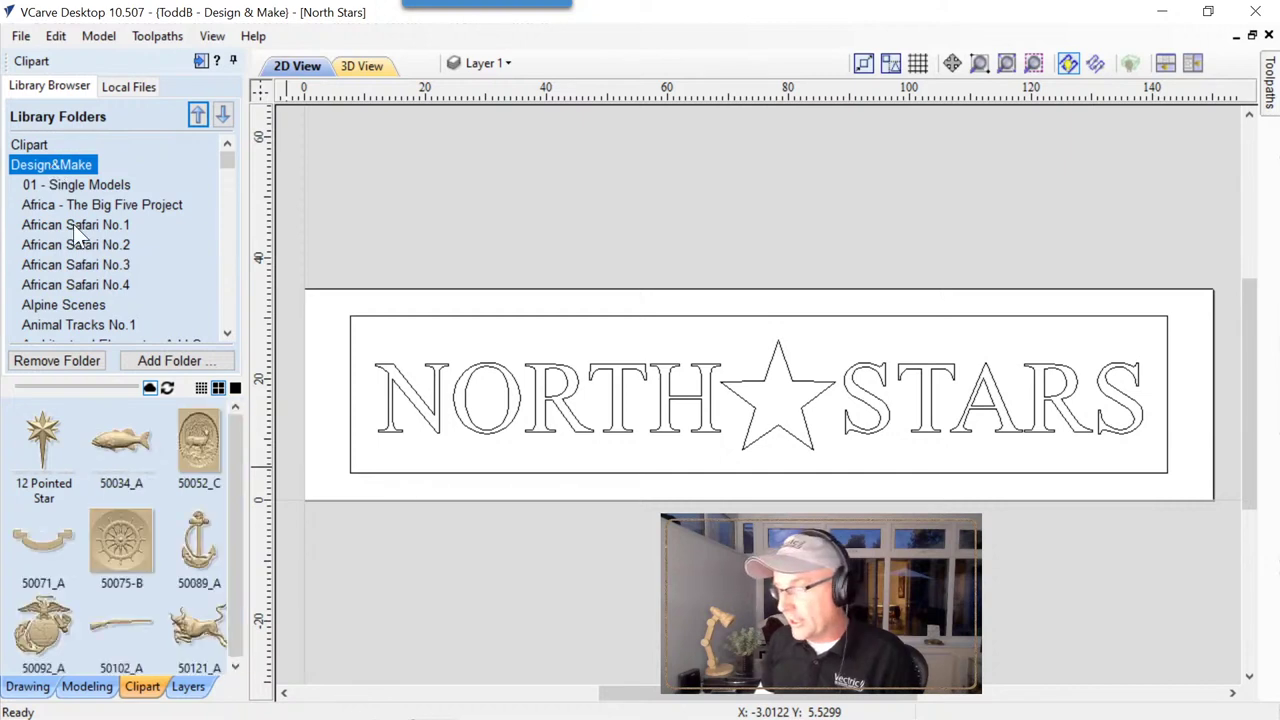
{"action": "scroll", "coordinate": [76, 224], "scroll_direction": "down", "scroll_amount": 20}
{"action": "scroll", "coordinate": [80, 221], "scroll_direction": "down", "scroll_amount": 20}
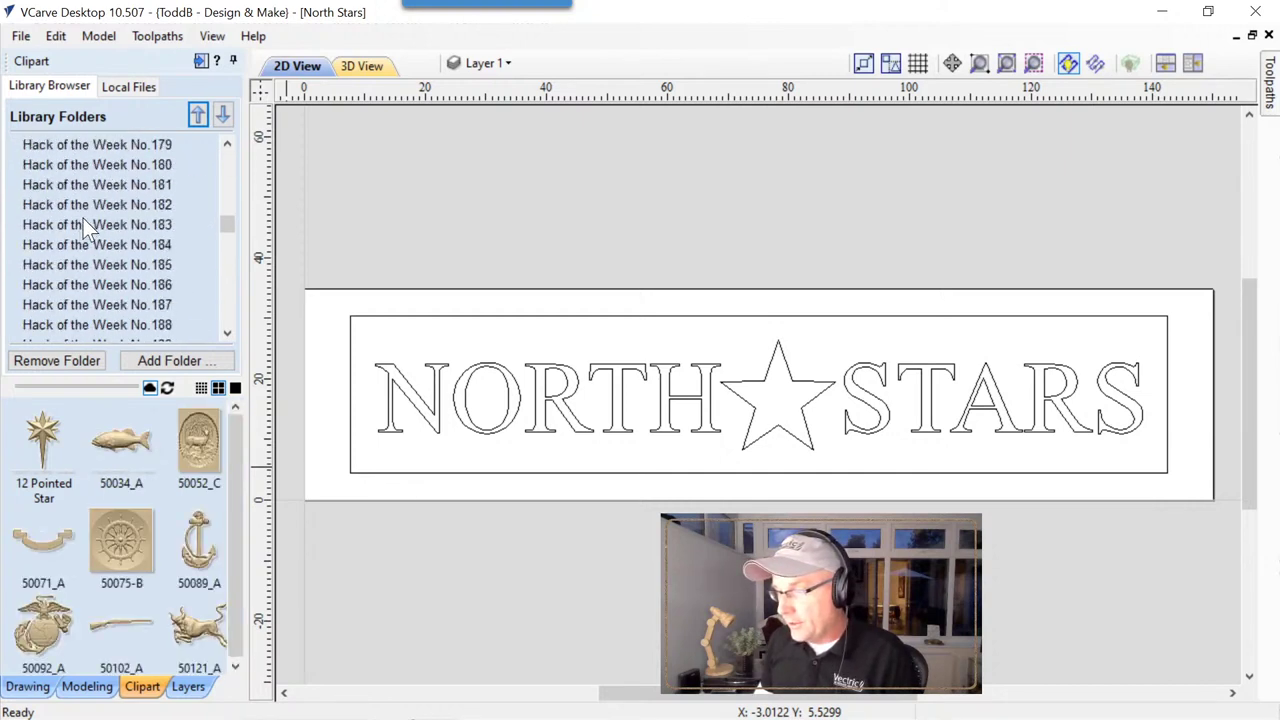
{"action": "scroll", "coordinate": [85, 218], "scroll_direction": "down", "scroll_amount": 20}
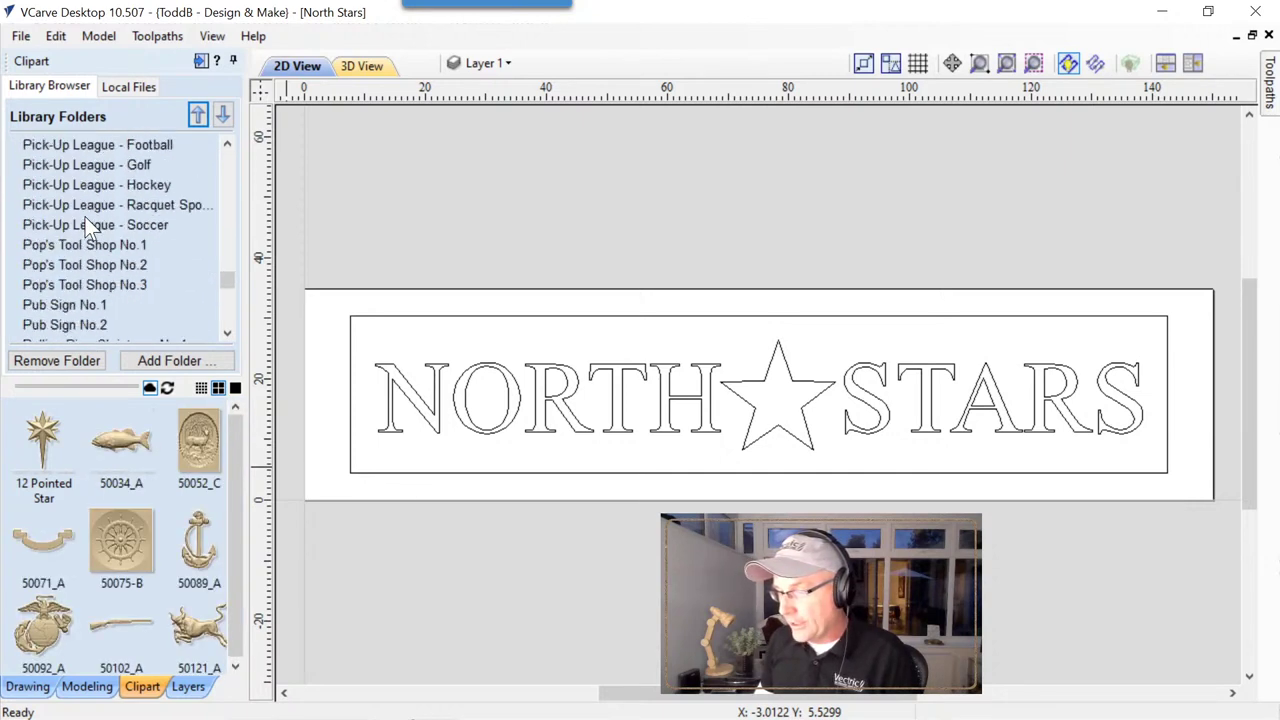
{"action": "scroll", "coordinate": [85, 220], "scroll_direction": "down", "scroll_amount": 15}
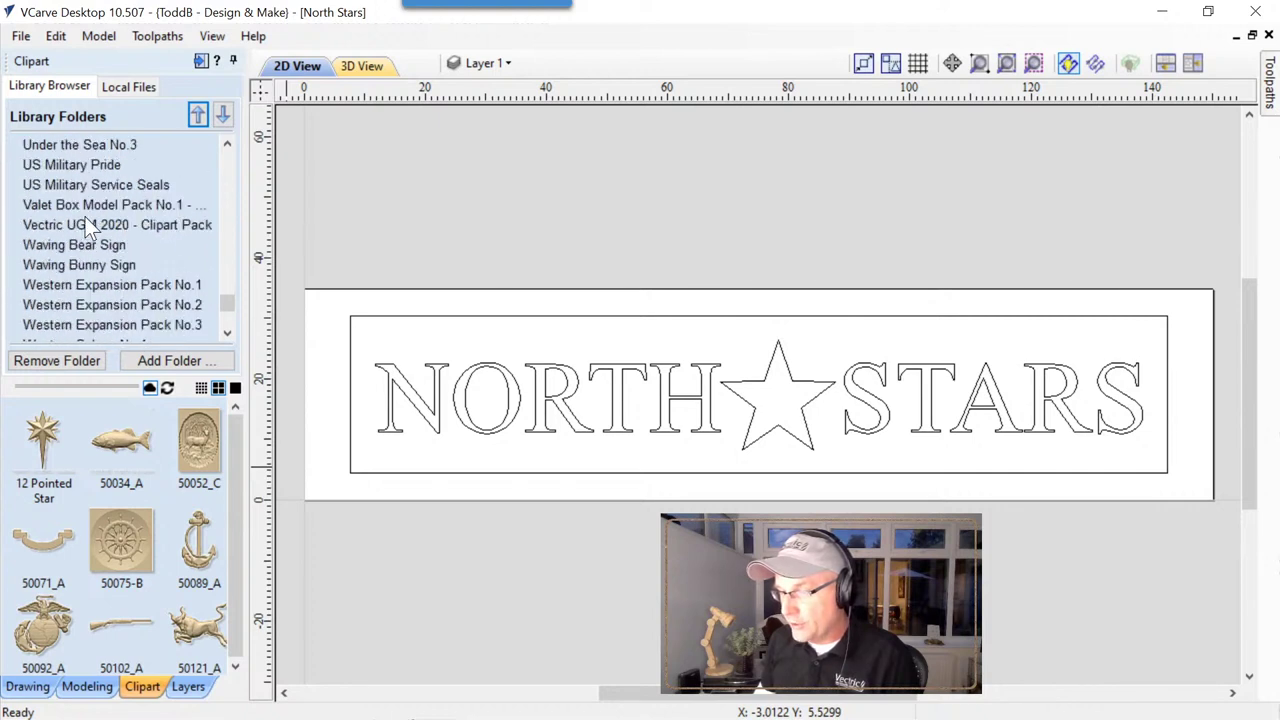
{"action": "left_click", "coordinate": [103, 188]}
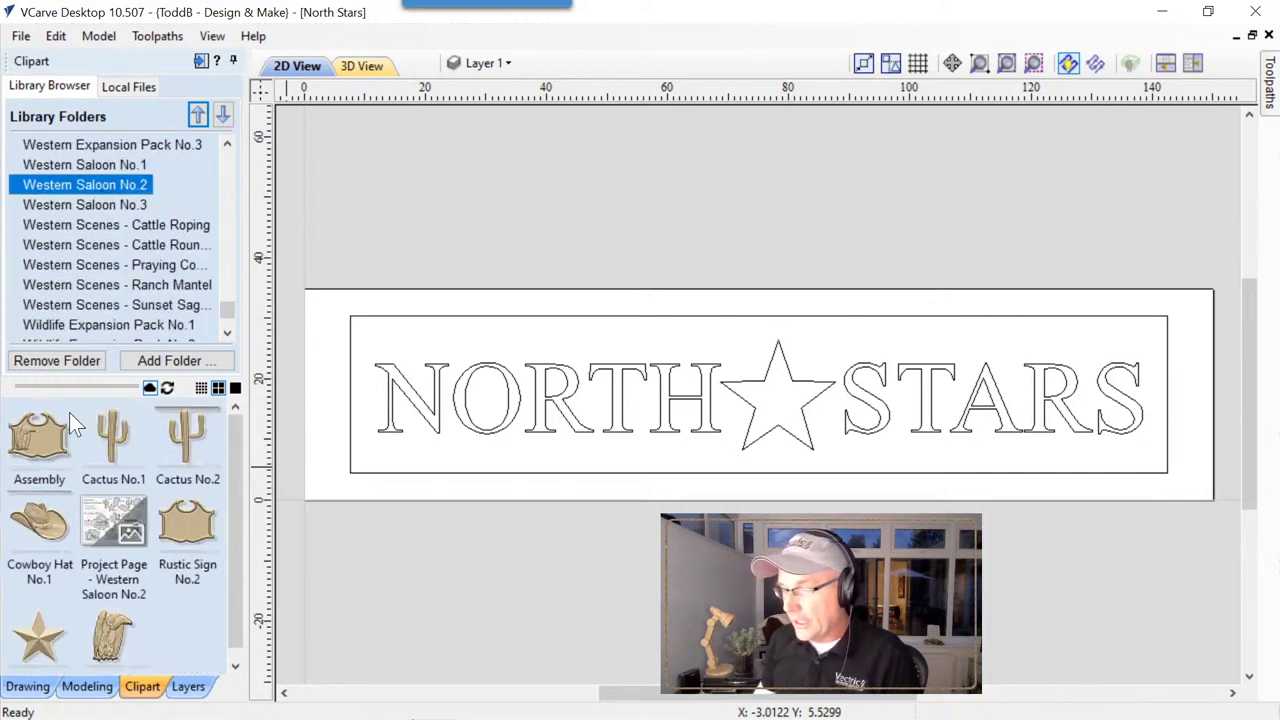
{"action": "double_click", "coordinate": [37, 640]}
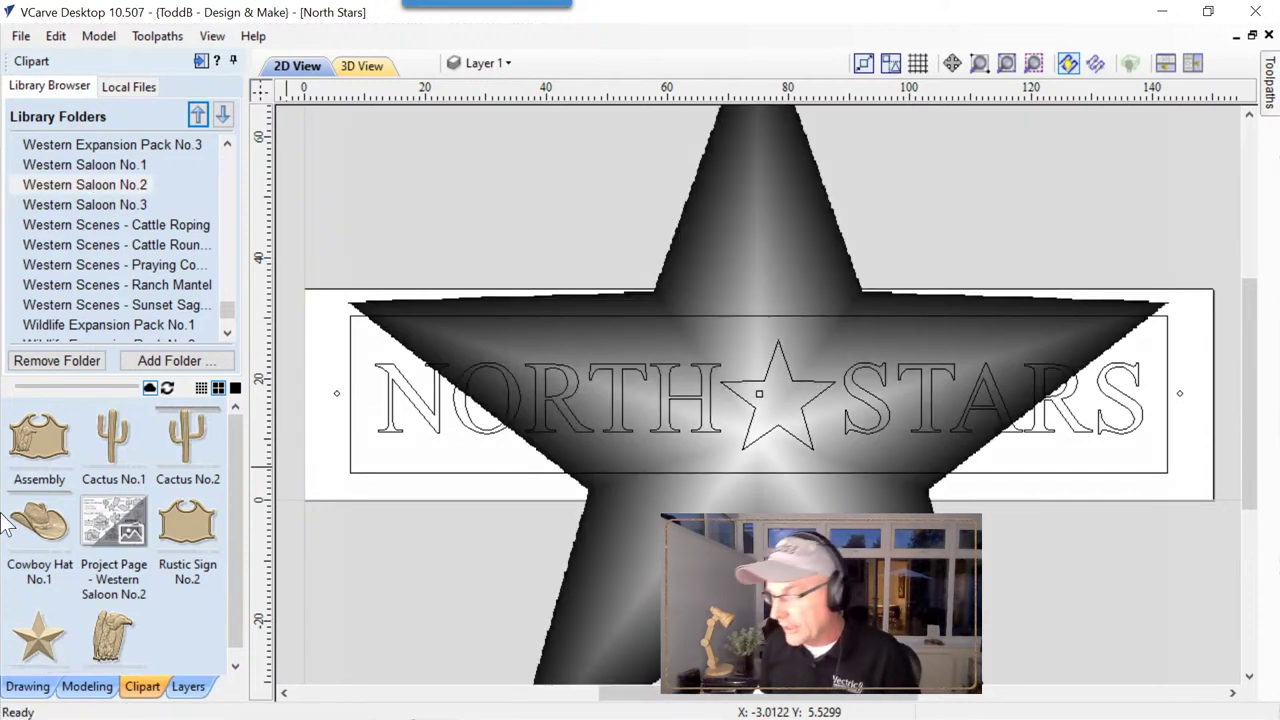
Scale the star clipart down to about 23.1 wide and move it over the star outline between the words.
{"action": "scroll", "coordinate": [737, 337], "scroll_direction": "down", "scroll_amount": 4}
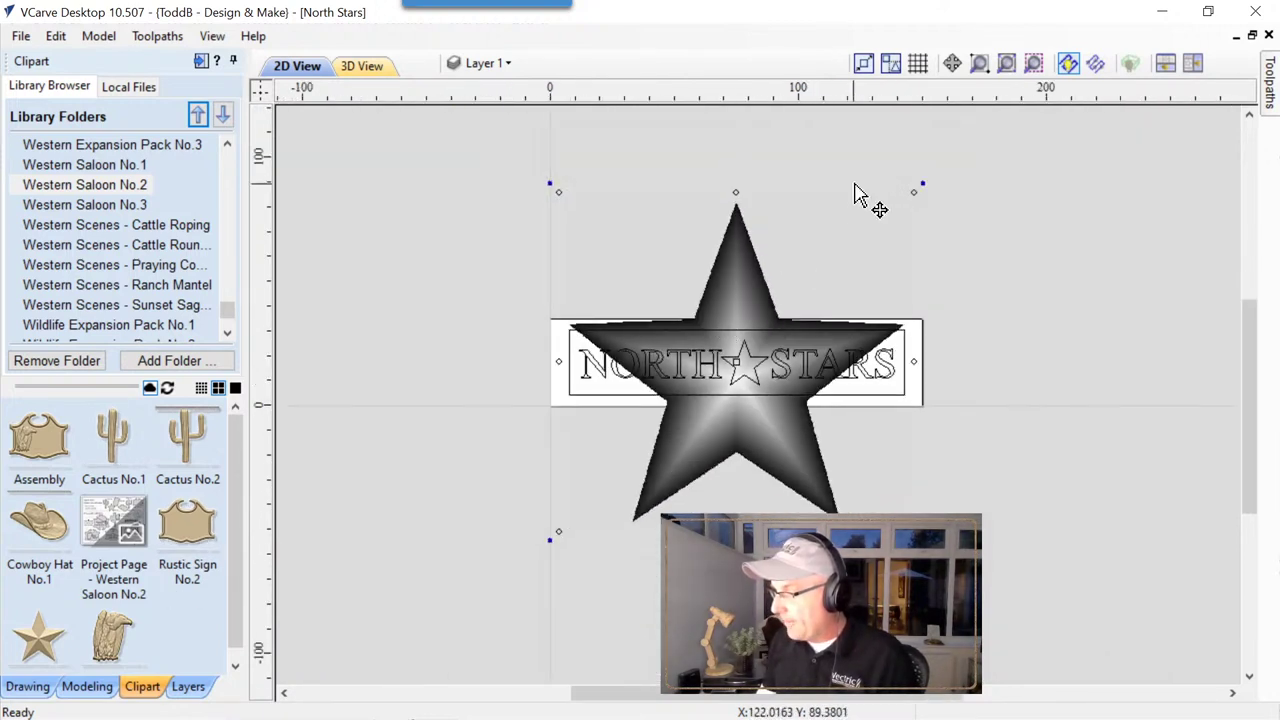
{"action": "left_click_drag", "start_coordinate": [915, 193], "coordinate": [766, 345]}
{"action": "scroll", "coordinate": [745, 390], "scroll_direction": "up", "scroll_amount": 5}
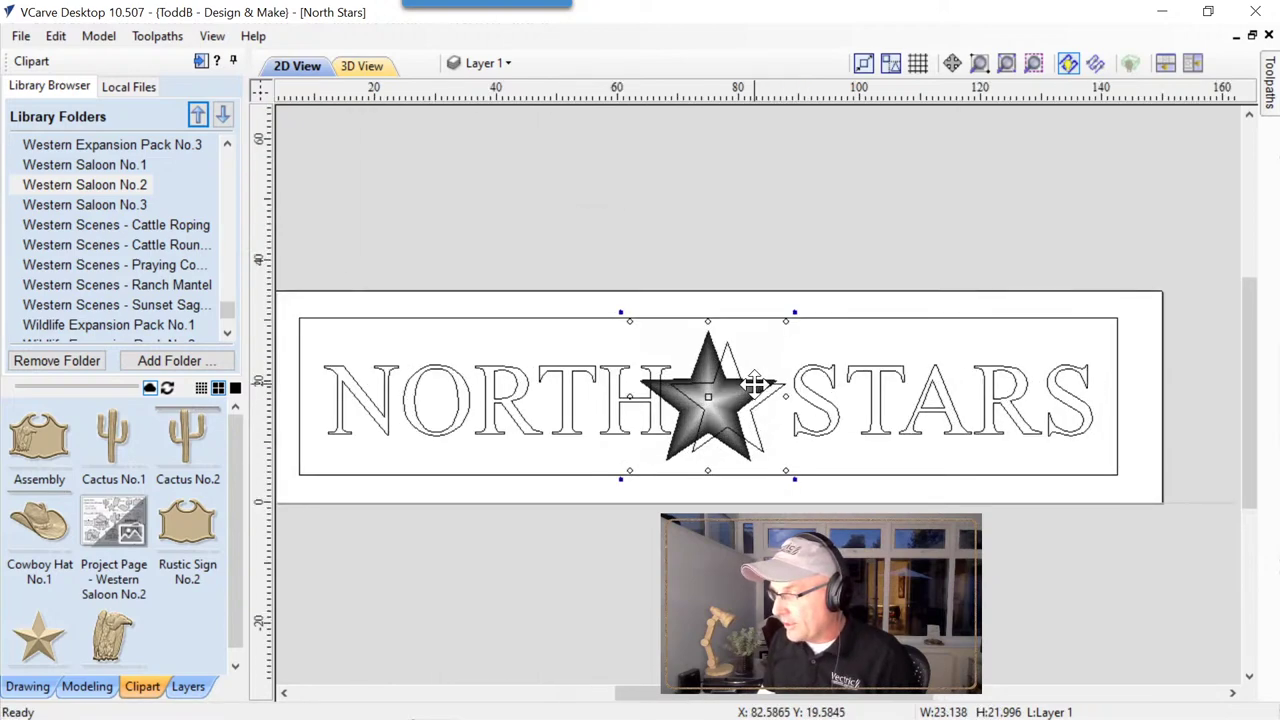
{"action": "left_click_drag", "start_coordinate": [678, 408], "coordinate": [717, 408]}
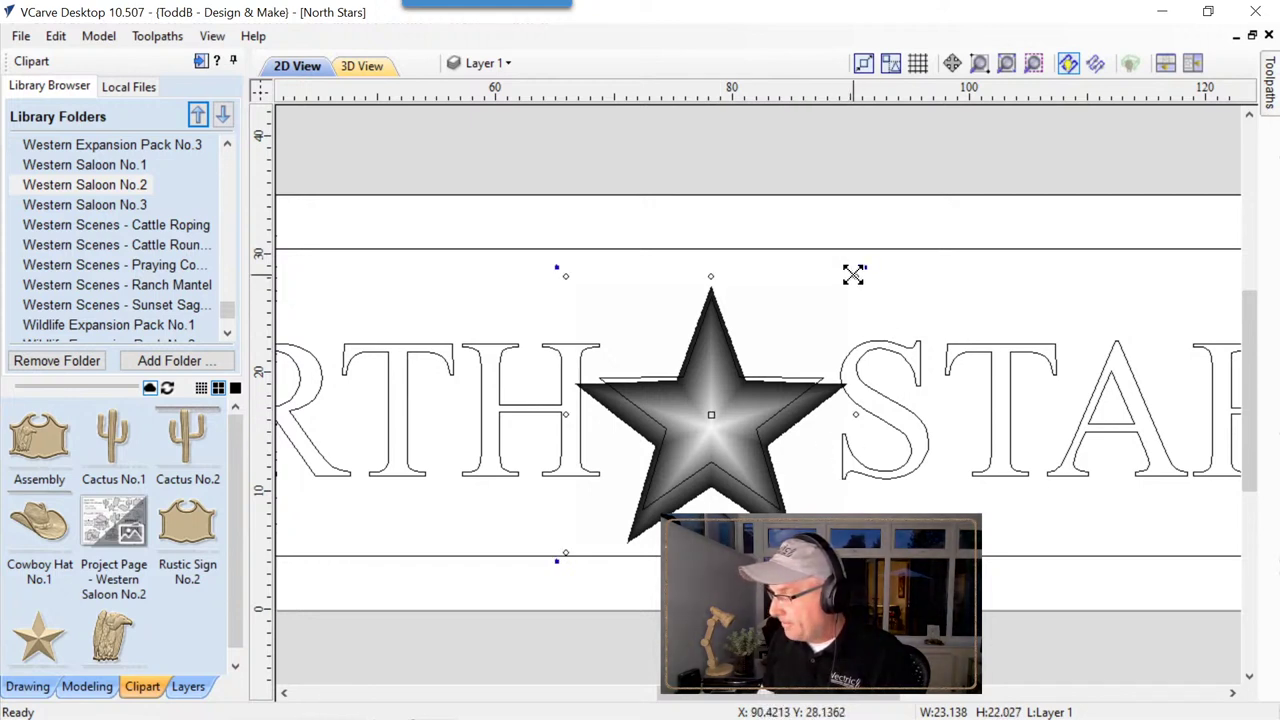
Fit the star clipart to the drawn star at about 17.9 by 17.1, then delete the original star outline.
{"action": "key", "text": "Escape"}
{"action": "left_click_drag", "start_coordinate": [843, 291], "coordinate": [824, 313]}
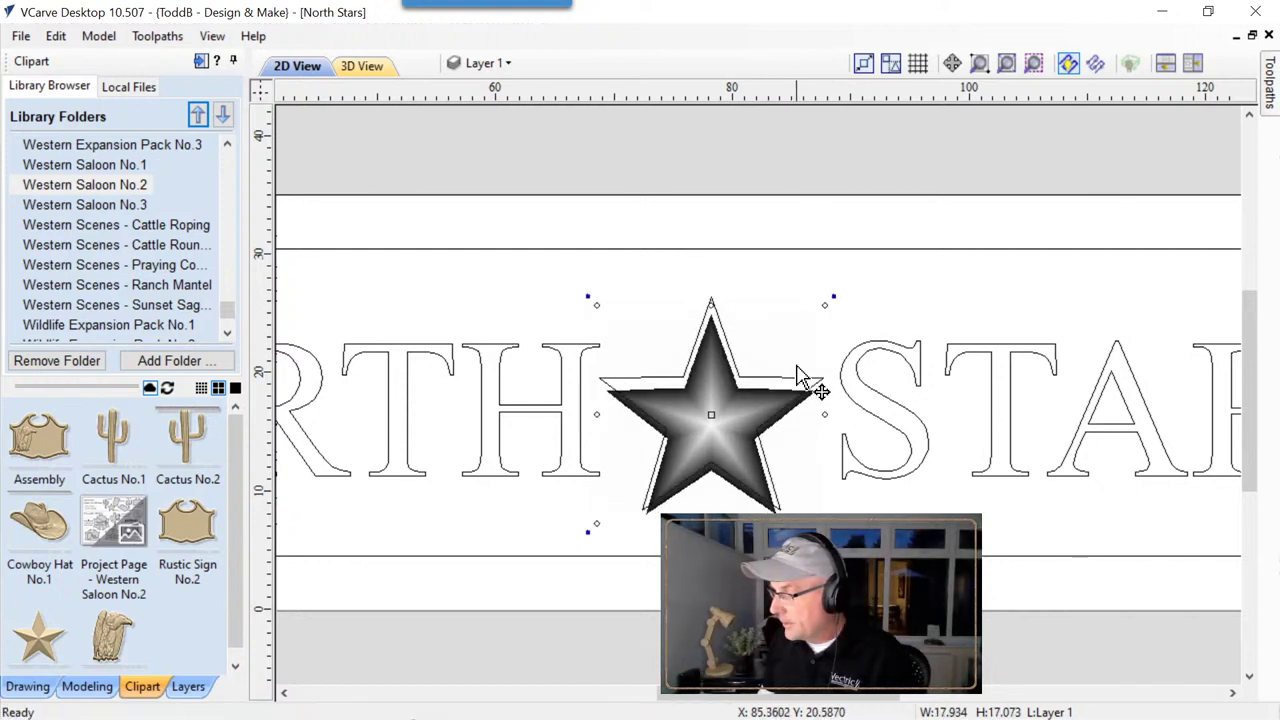
{"action": "key", "text": "Up"}
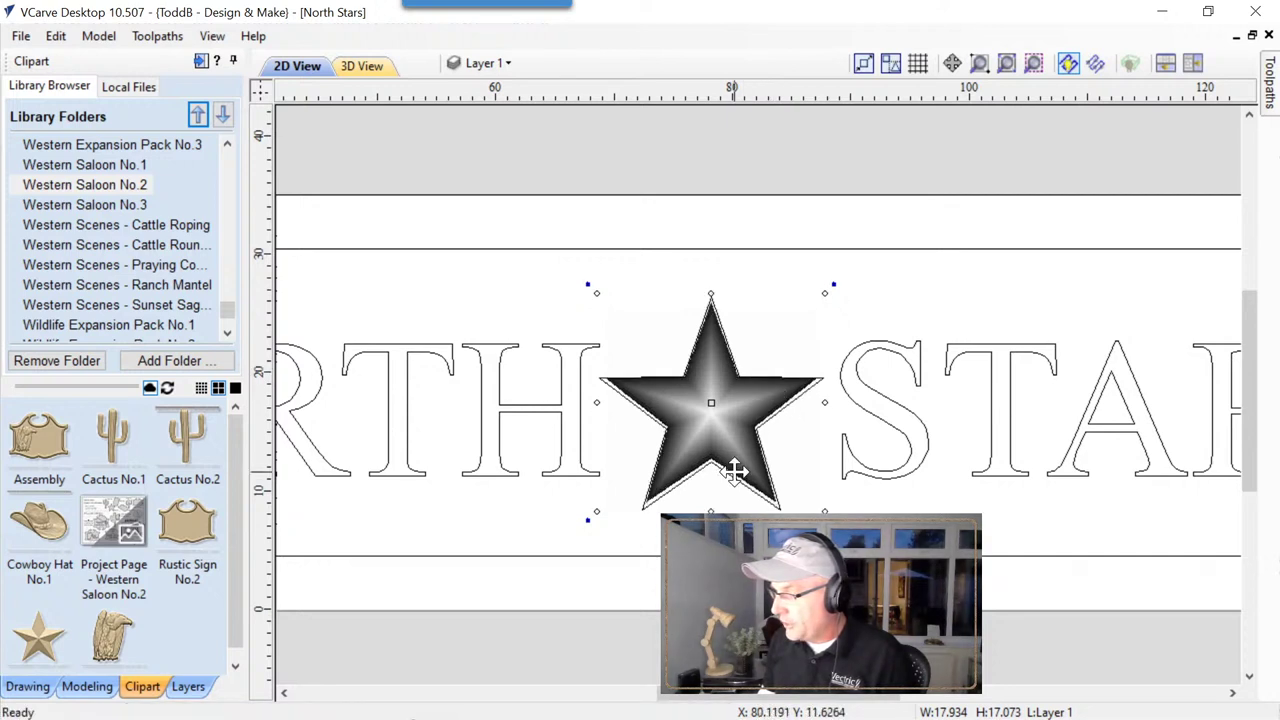
{"action": "left_click", "coordinate": [652, 515]}
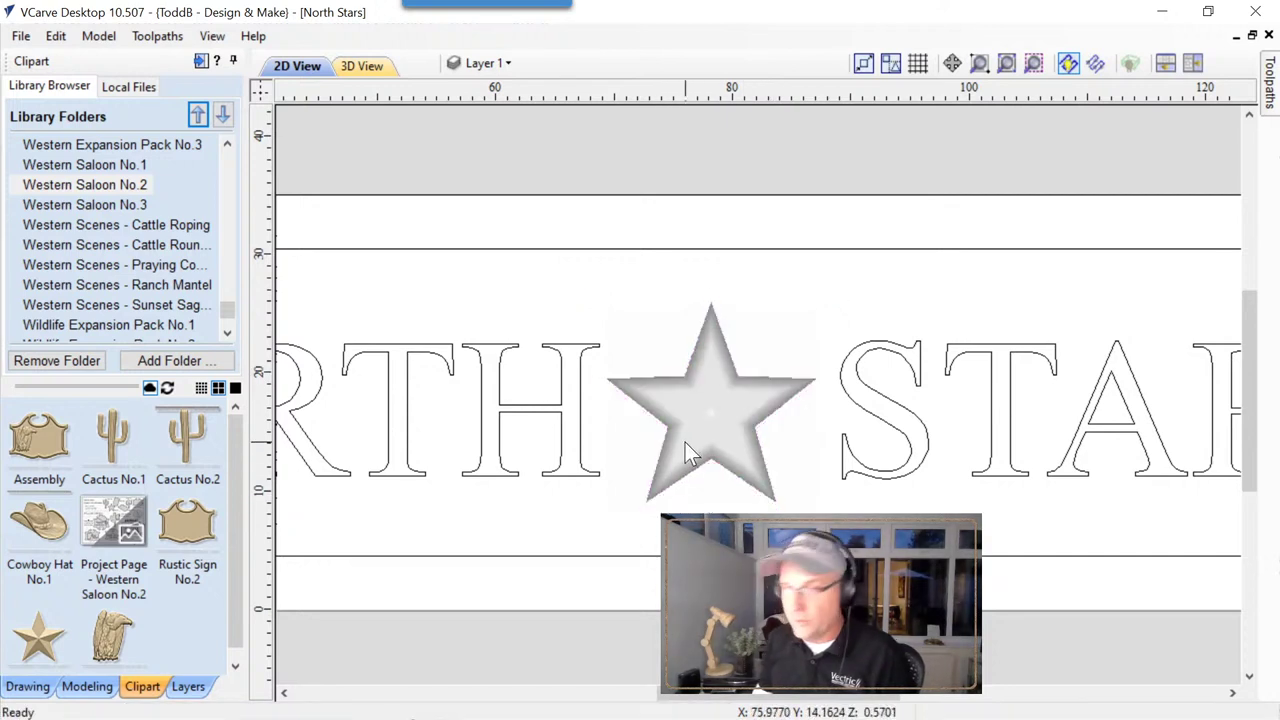
Tile the 2D and 3D views side by side and set the Star No.1 component's combine mode to Subtract.
{"action": "left_click", "coordinate": [1190, 63]}
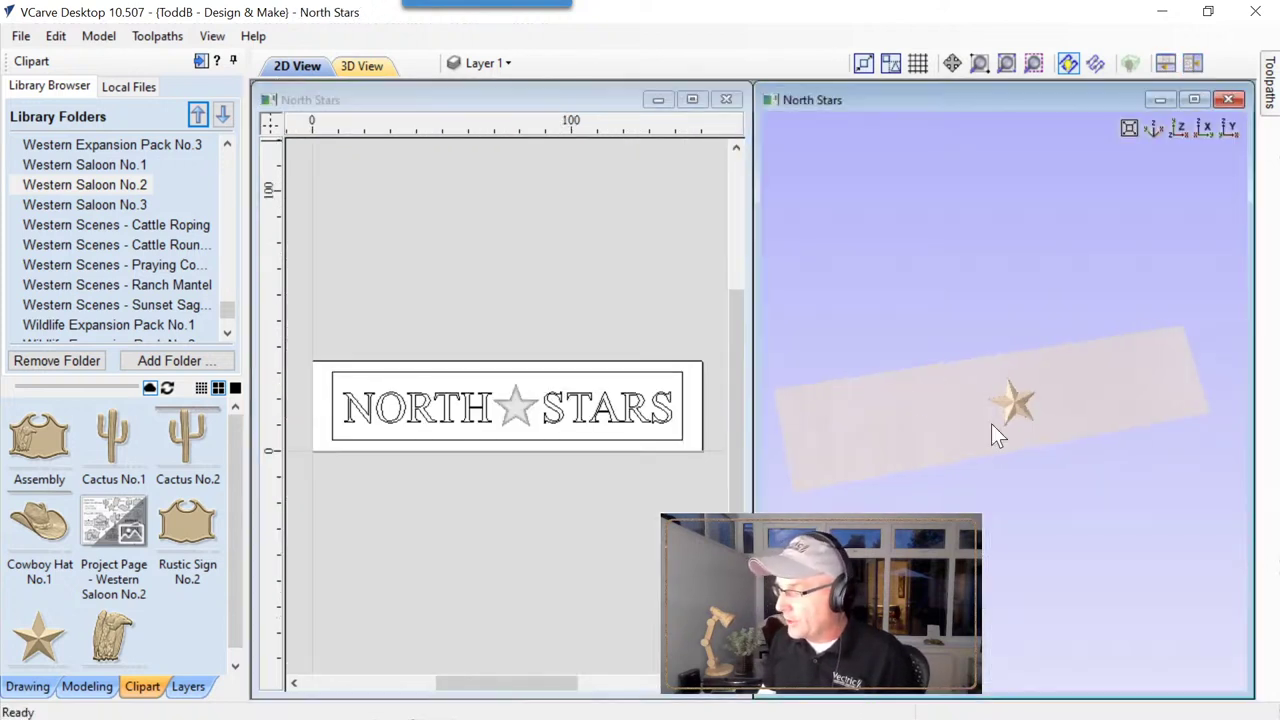
{"action": "left_click_drag", "start_coordinate": [991, 425], "coordinate": [987, 407]}
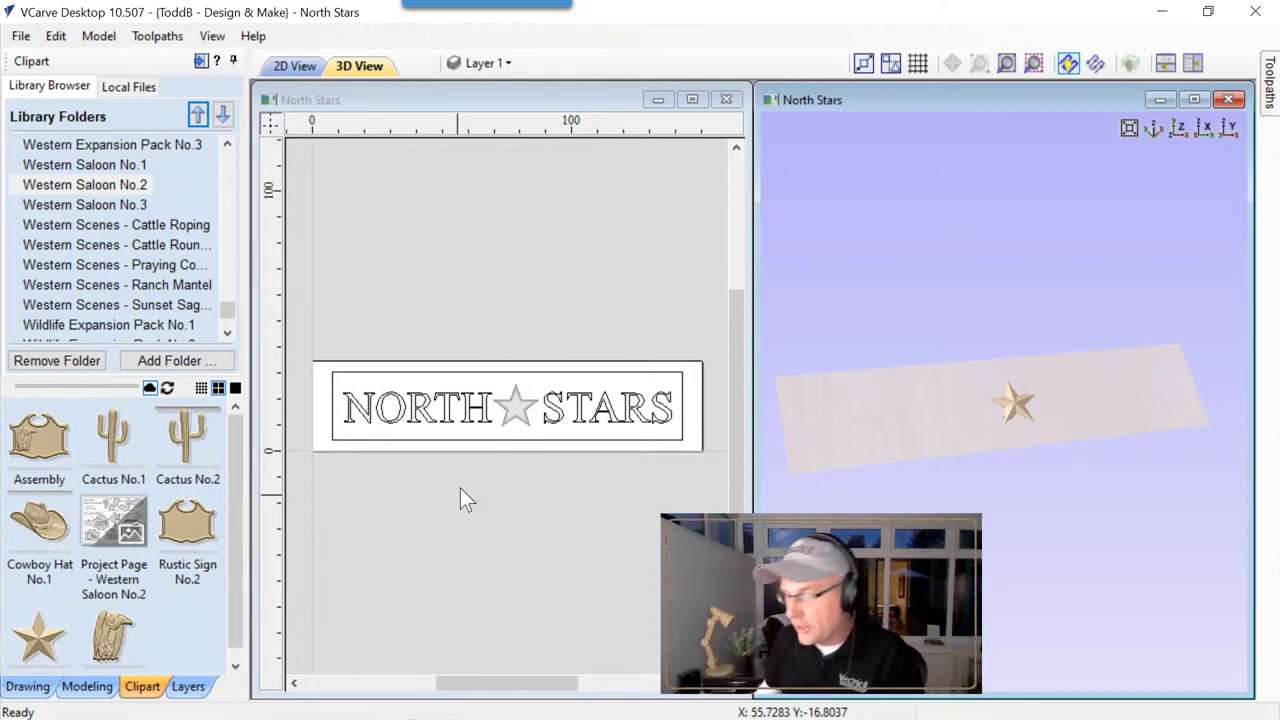
{"action": "left_click", "coordinate": [98, 686]}
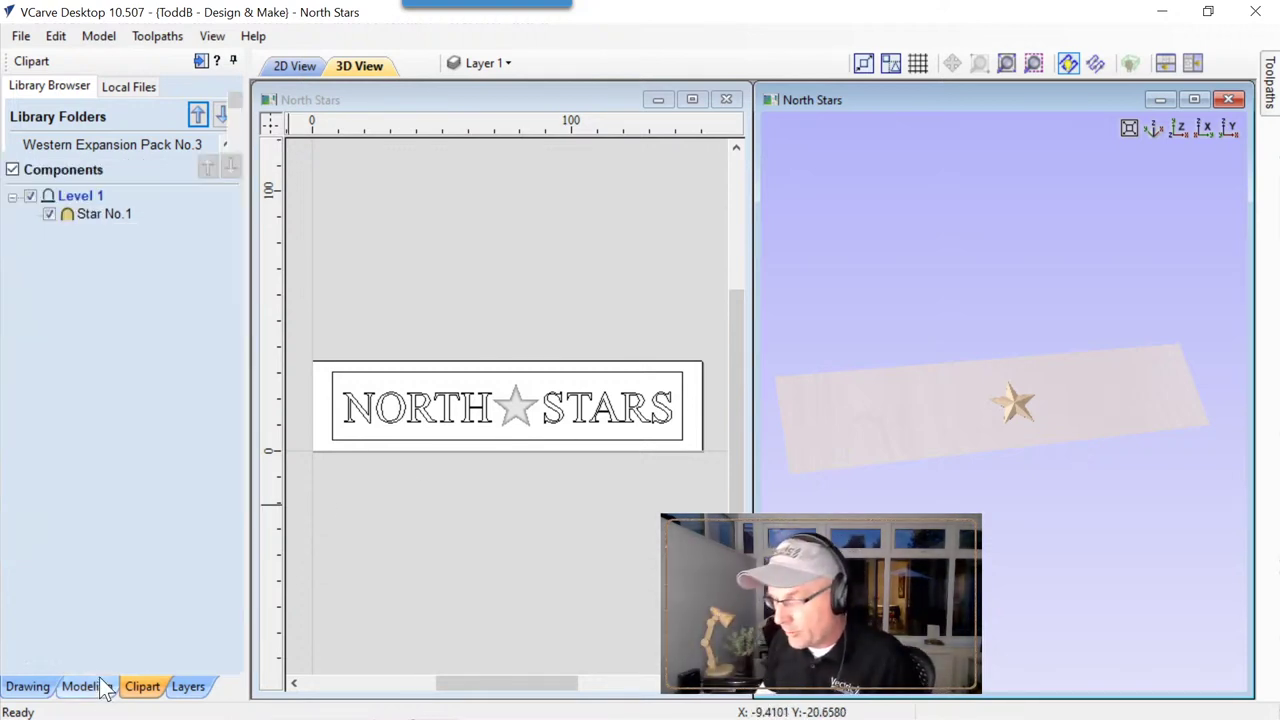
{"action": "right_click", "coordinate": [97, 211]}
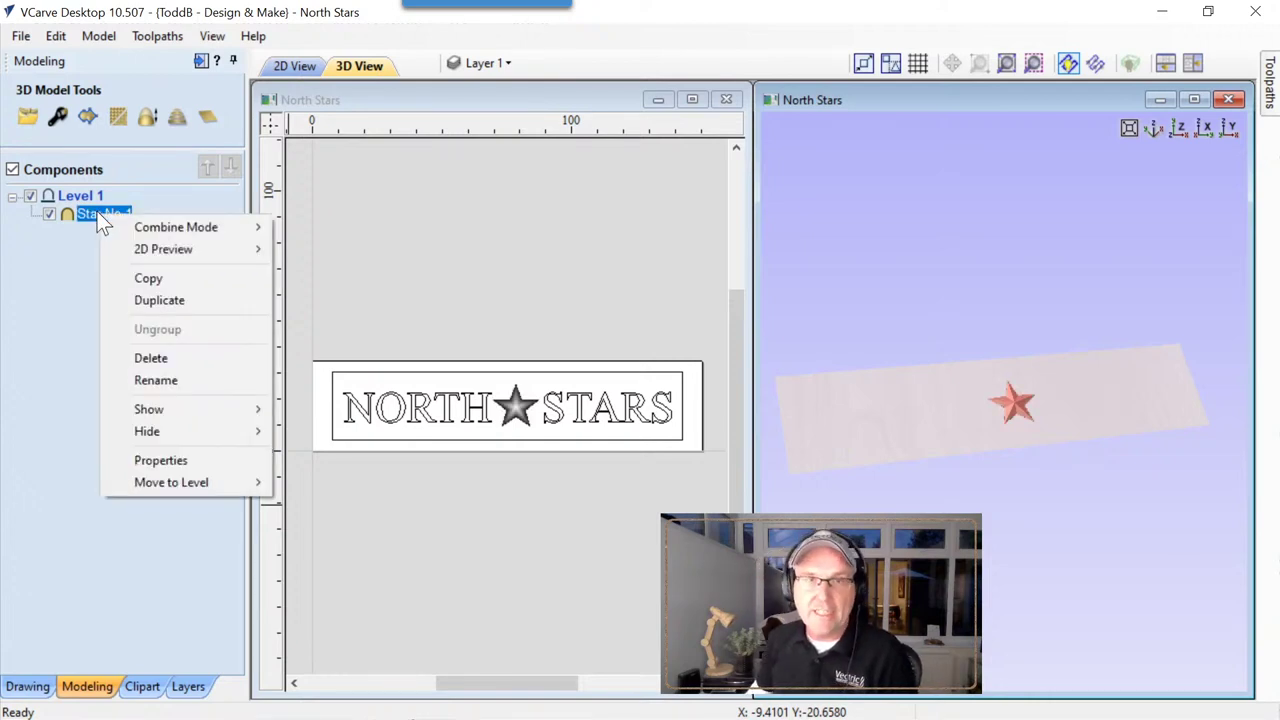
{"action": "mouse_move", "coordinate": [190, 224]}
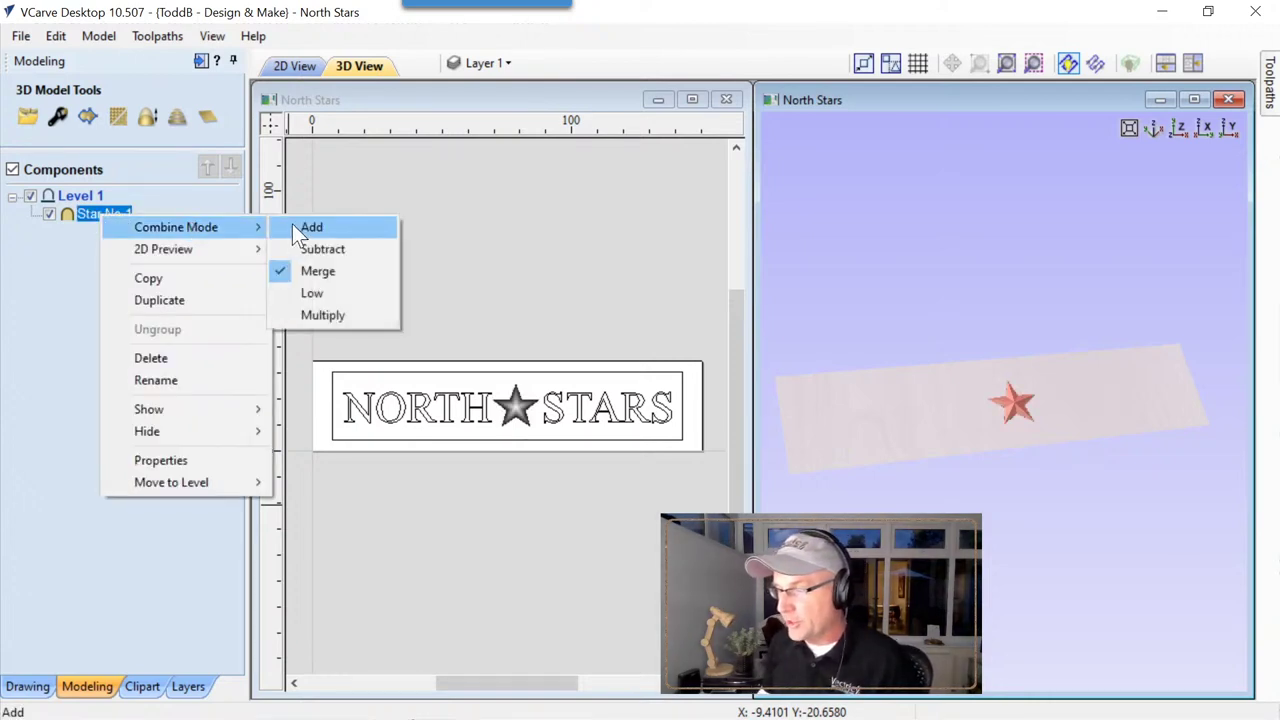
{"action": "left_click", "coordinate": [303, 254]}
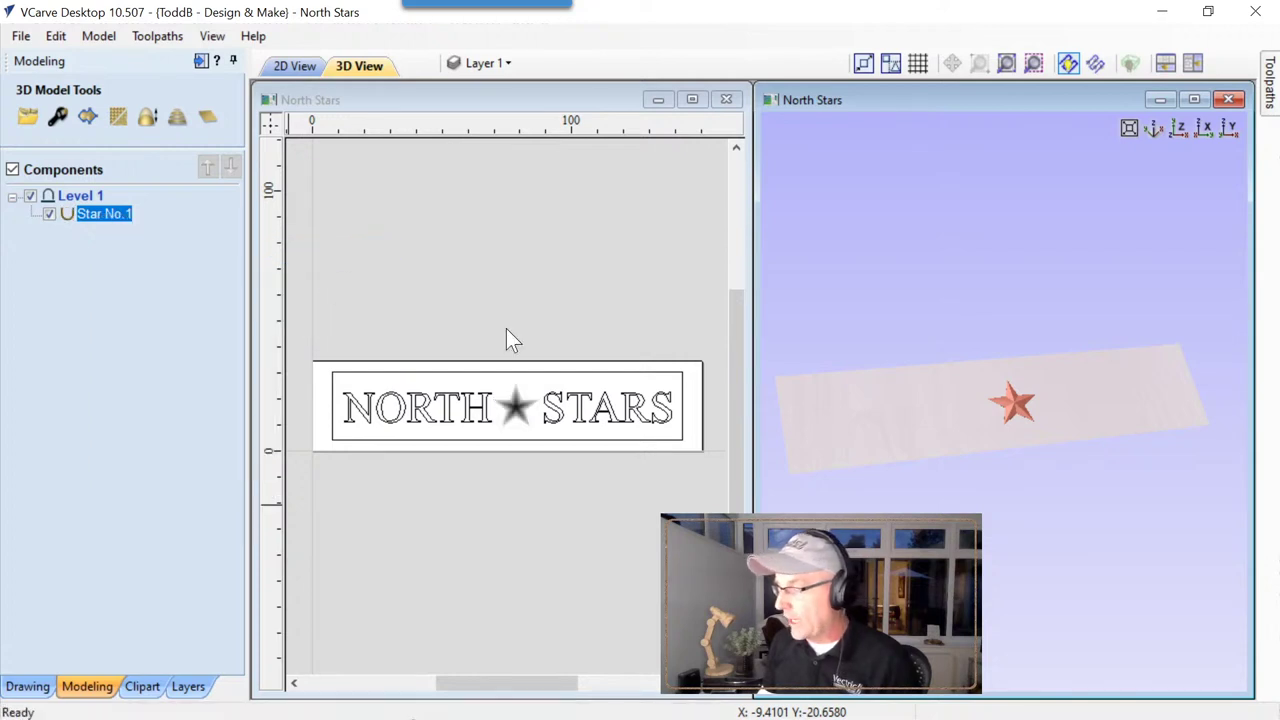
{"action": "scroll", "coordinate": [1016, 430], "scroll_direction": "up", "scroll_amount": 5}
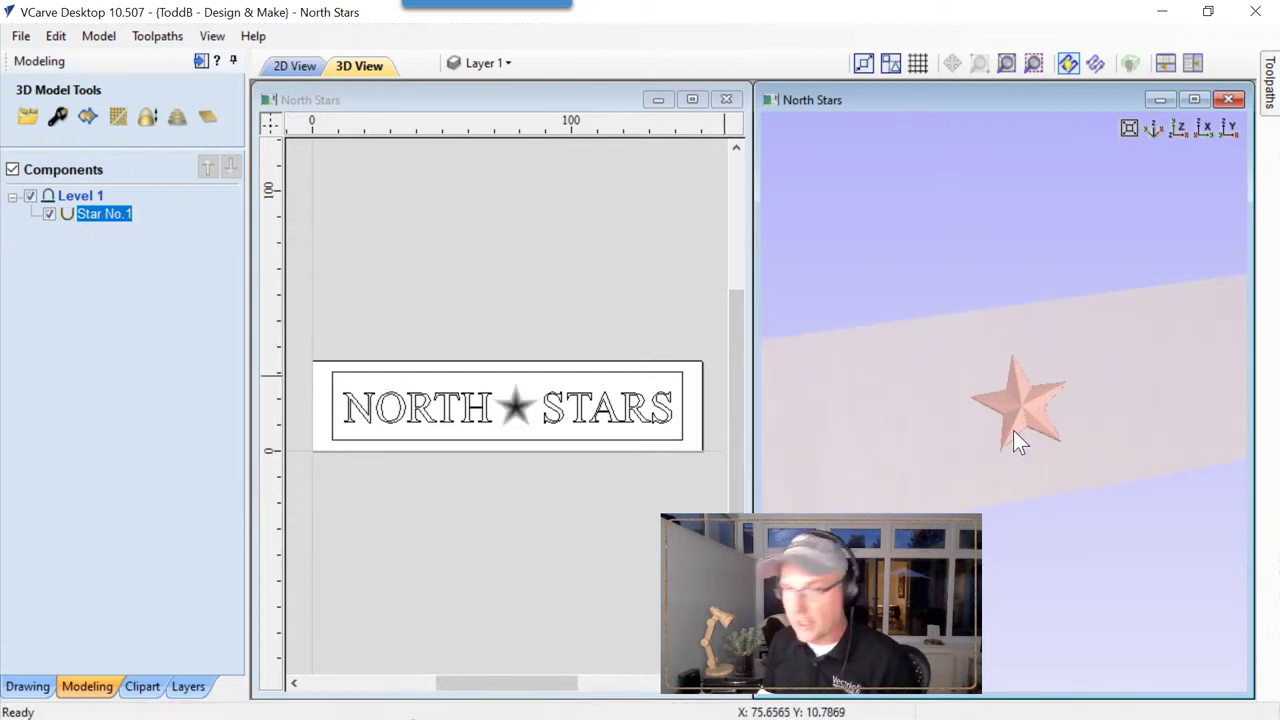
{"action": "middle_click_drag", "start_coordinate": [1043, 469], "coordinate": [1032, 430]}
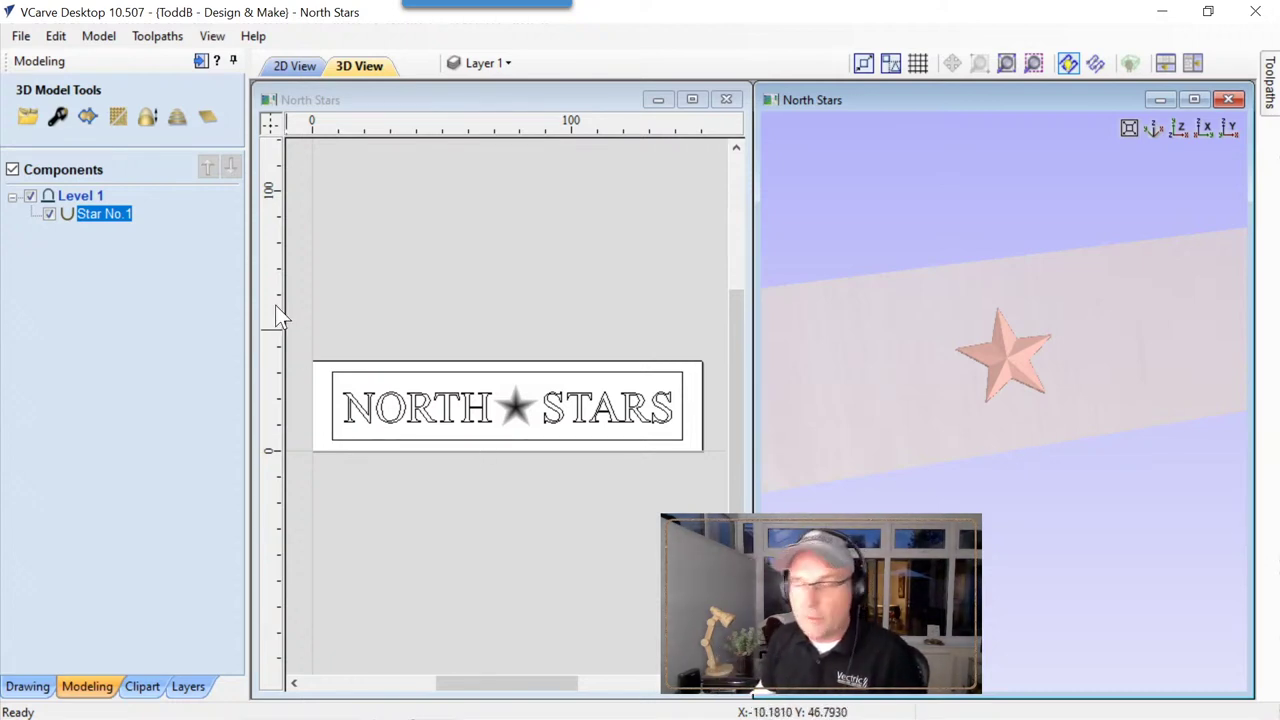
Add a zero plane to the model and create a vector boundary around the star component.
{"action": "left_click", "coordinate": [211, 122]}
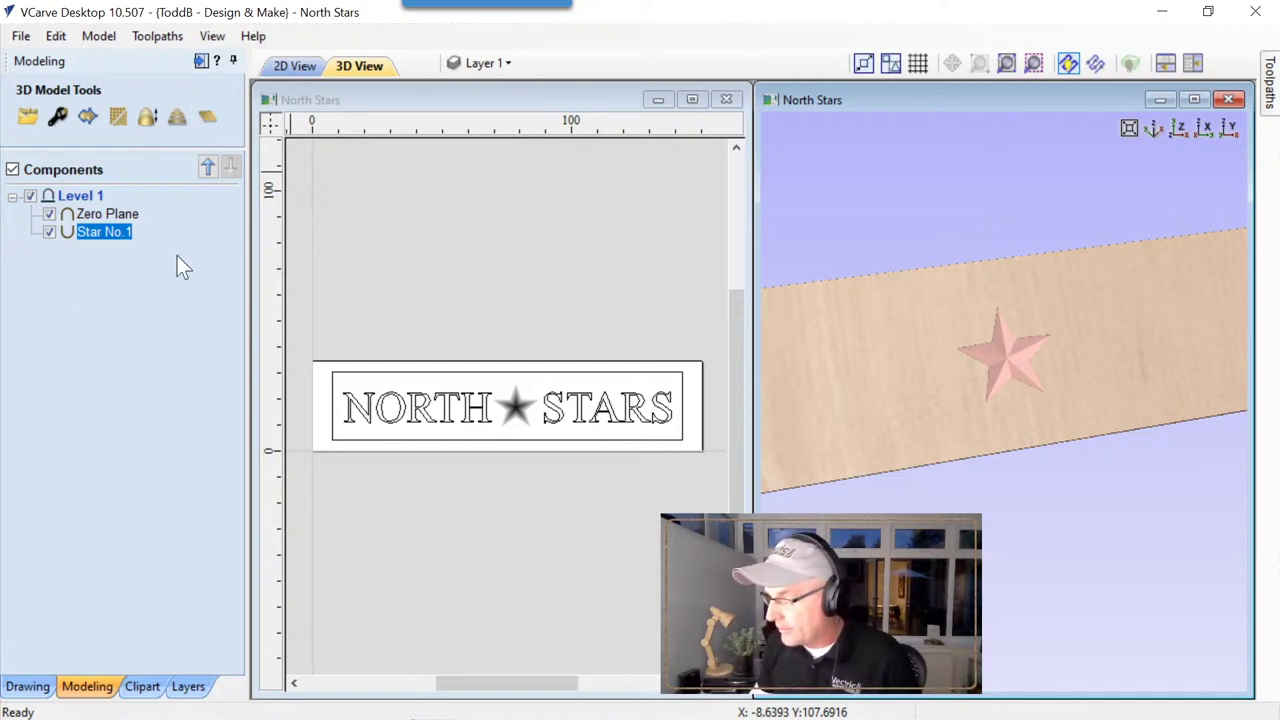
{"action": "left_click", "coordinate": [447, 545]}
{"action": "scroll", "coordinate": [514, 418], "scroll_direction": "up", "scroll_amount": 5}
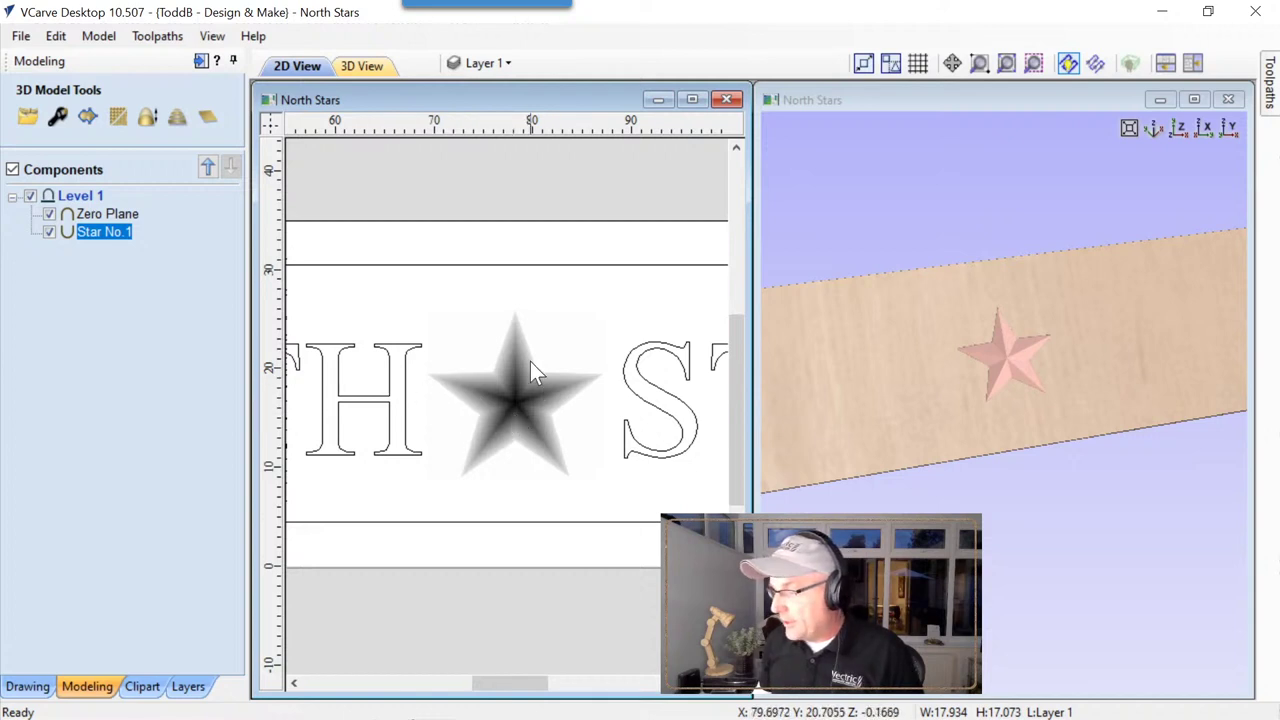
{"action": "scroll", "coordinate": [521, 385], "scroll_direction": "up", "scroll_amount": 2}
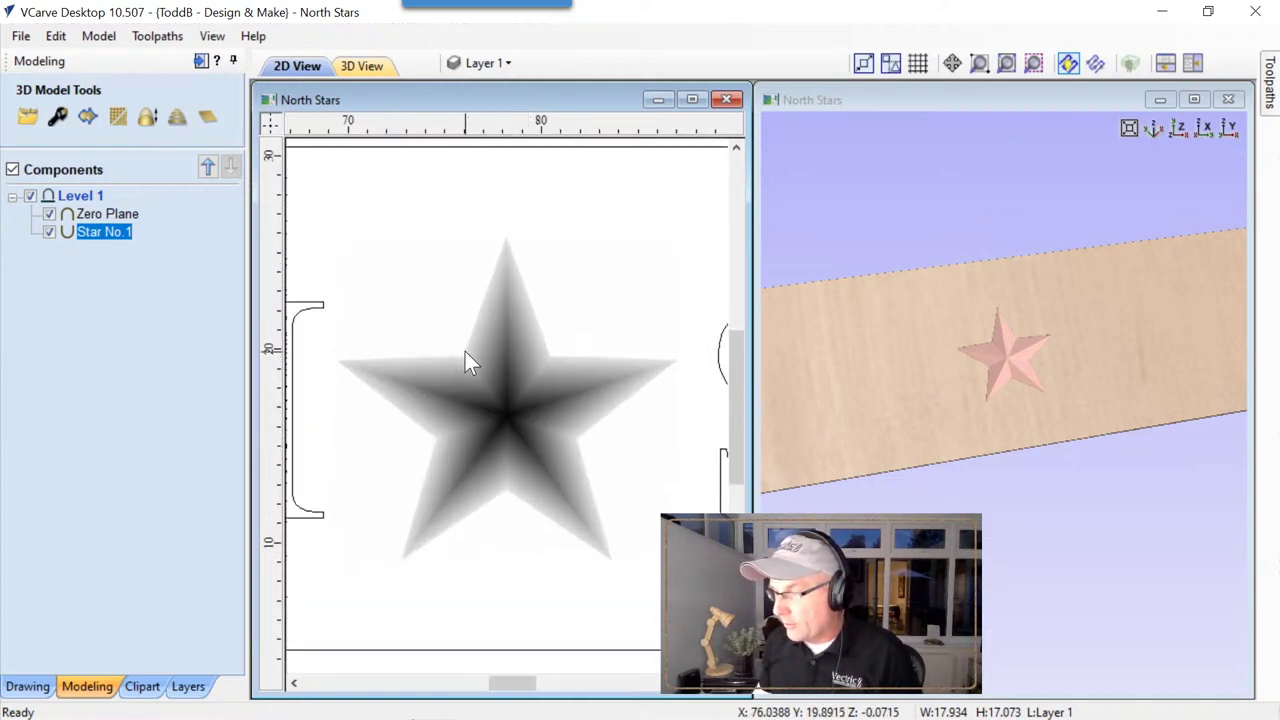
{"action": "left_click", "coordinate": [89, 118]}
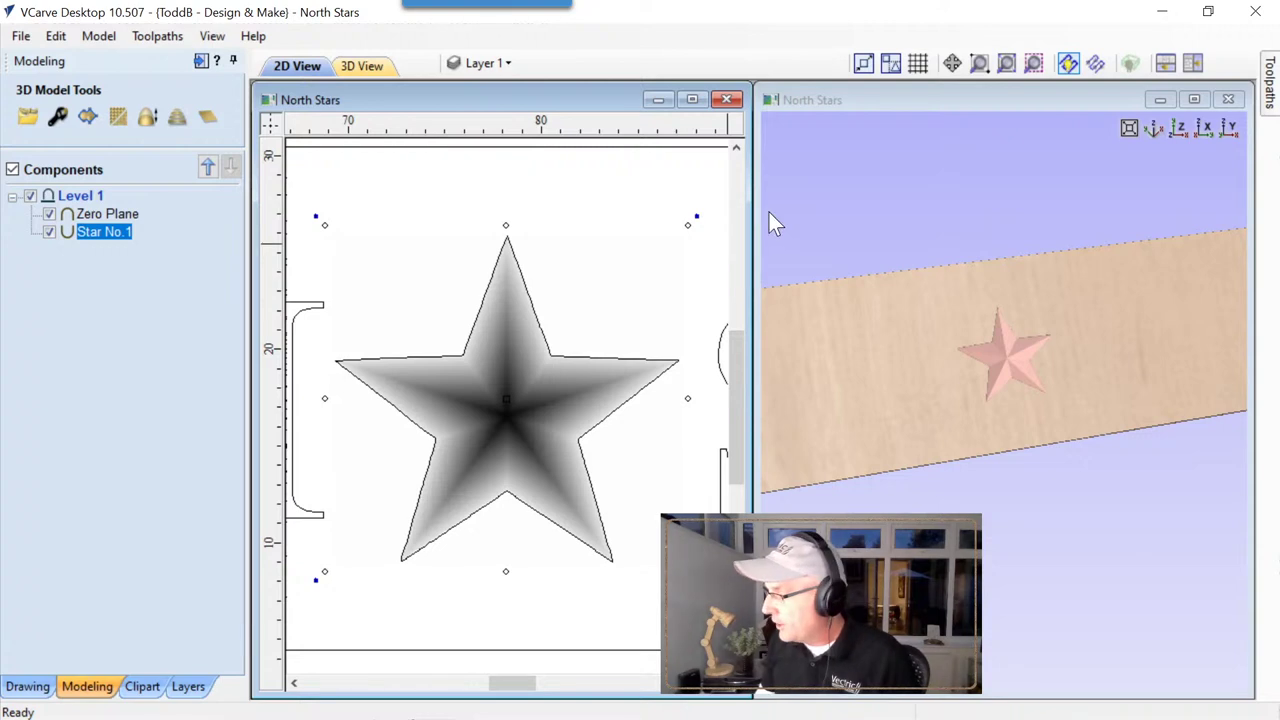
Draw a closed triangular polyline joining the star's top tip, its centre and the upper-right inner corner.
{"action": "left_click", "coordinate": [54, 693]}
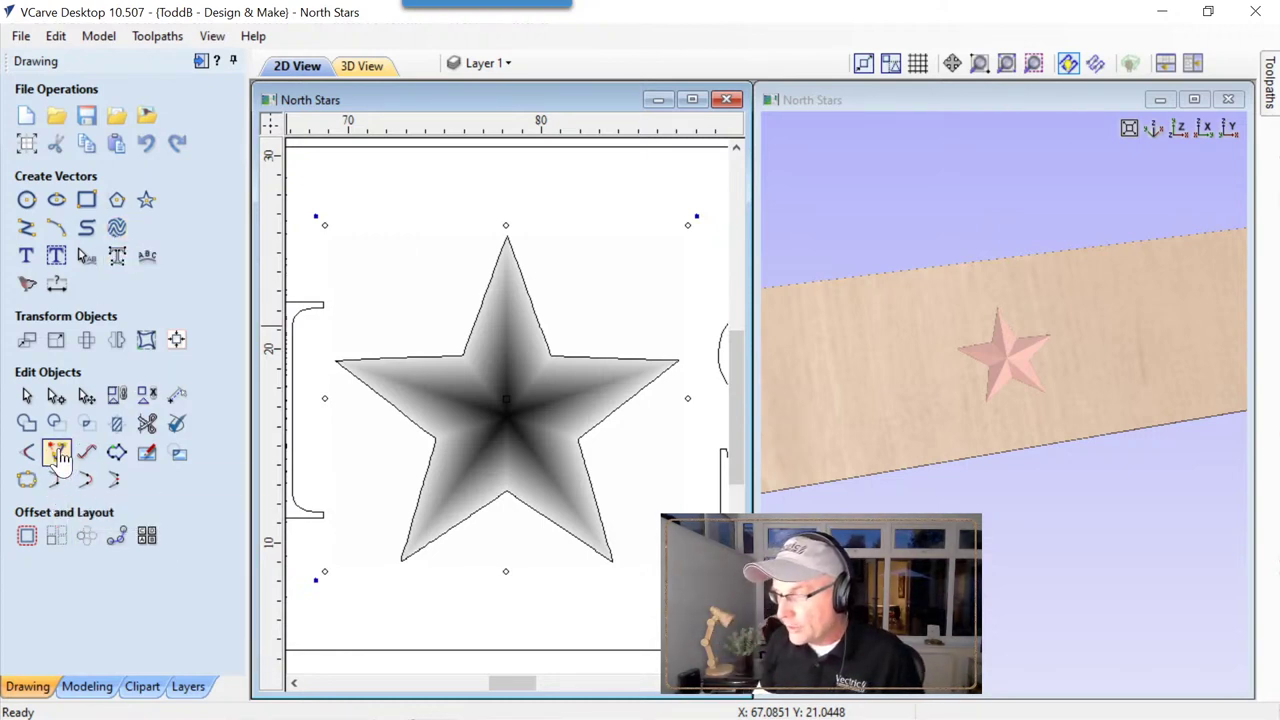
{"action": "left_click", "coordinate": [28, 229]}
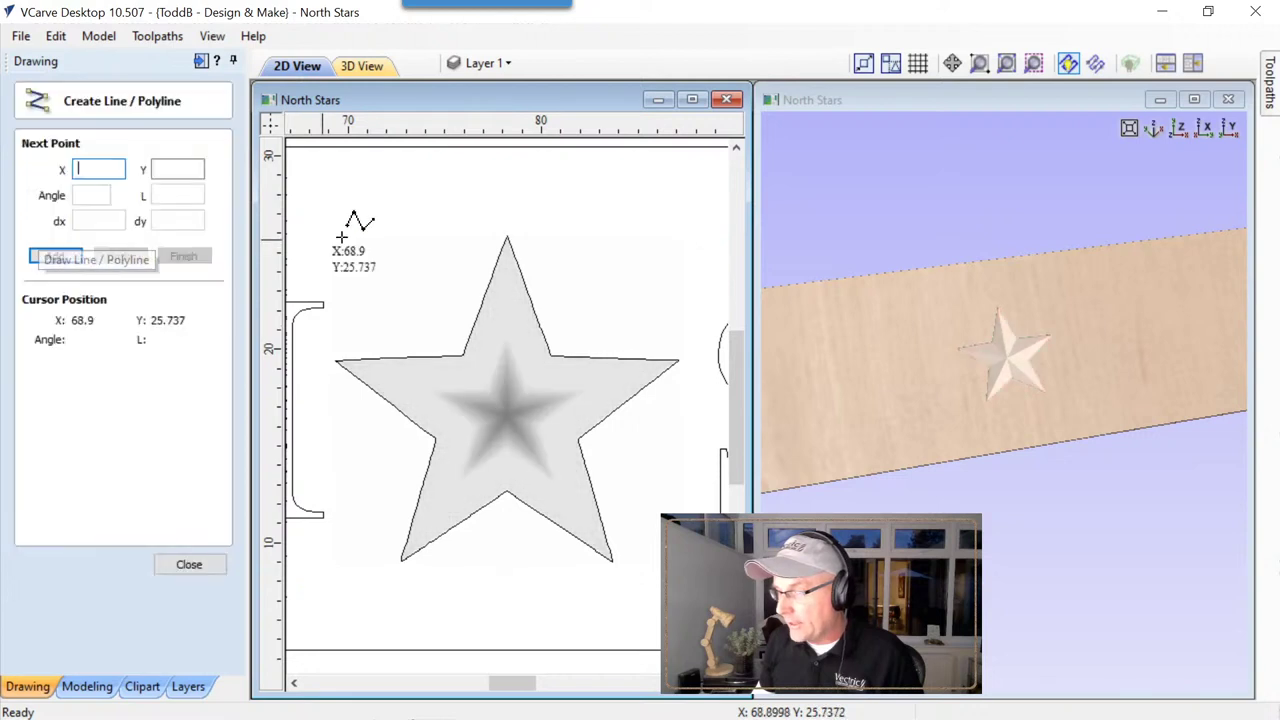
{"action": "left_click", "coordinate": [506, 237]}
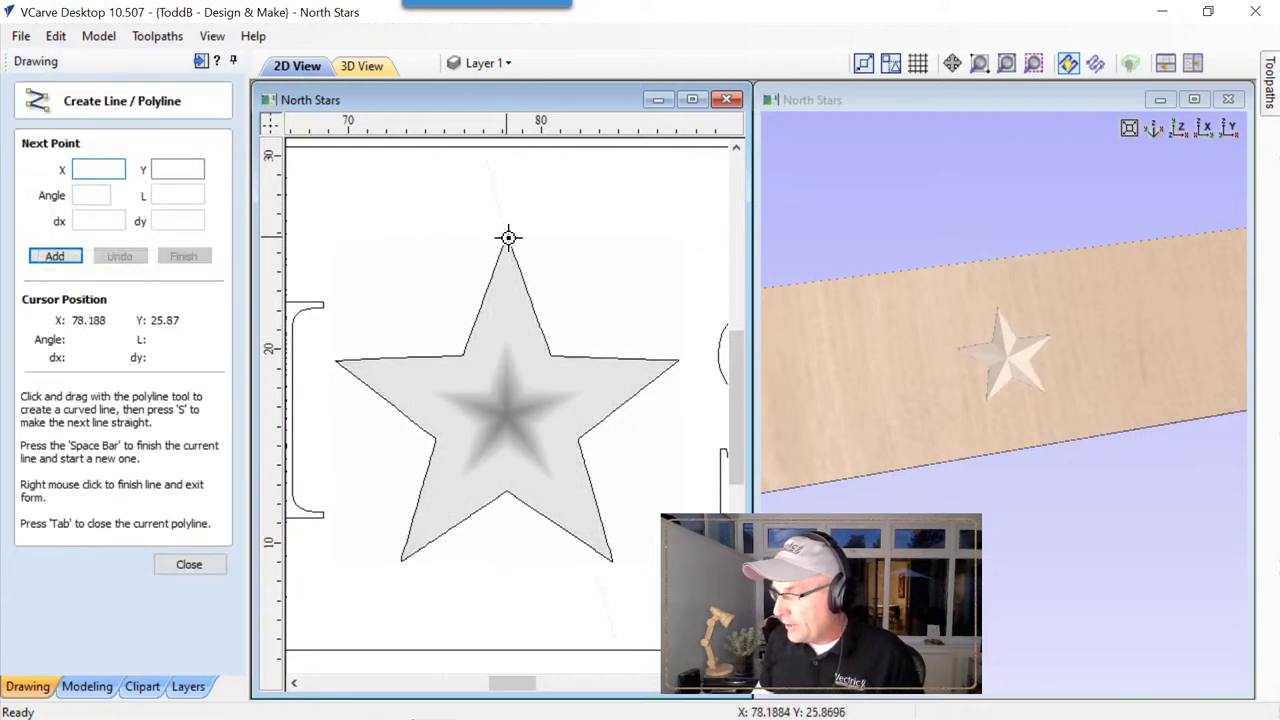
{"action": "left_click", "coordinate": [550, 355]}
{"action": "left_click_drag", "start_coordinate": [561, 315], "coordinate": [566, 306]}
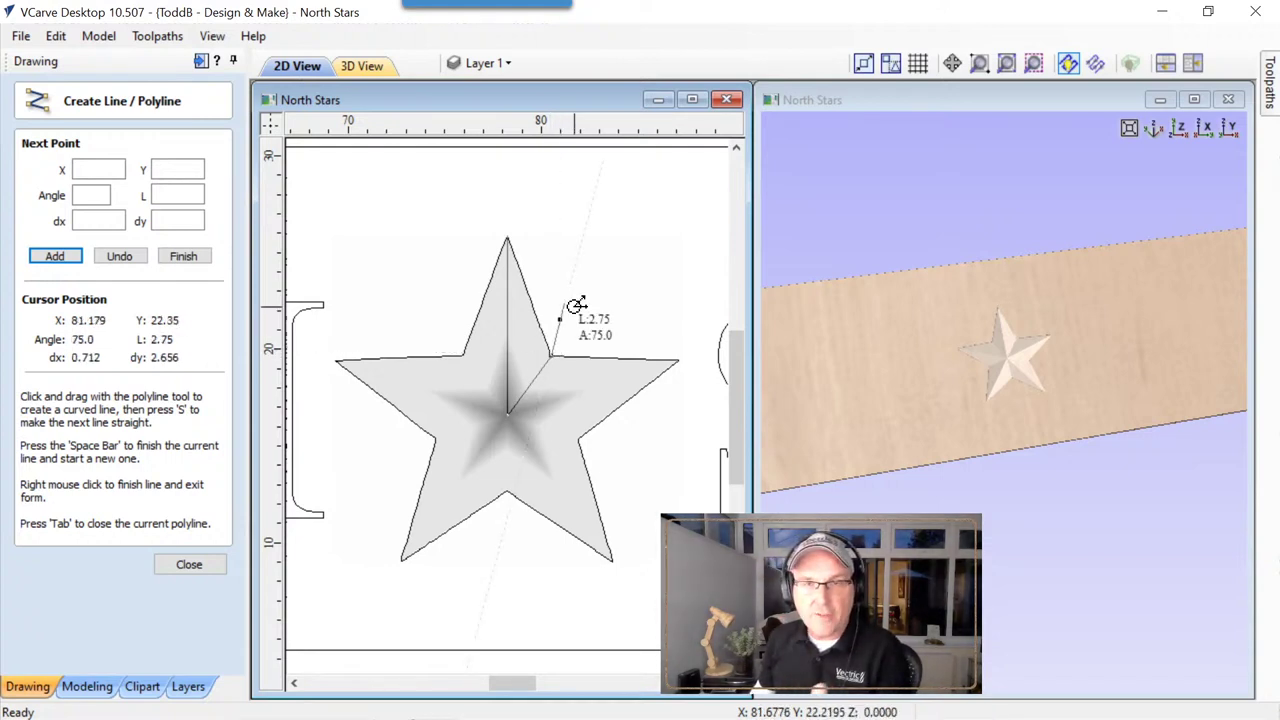
{"action": "key", "text": "space"}
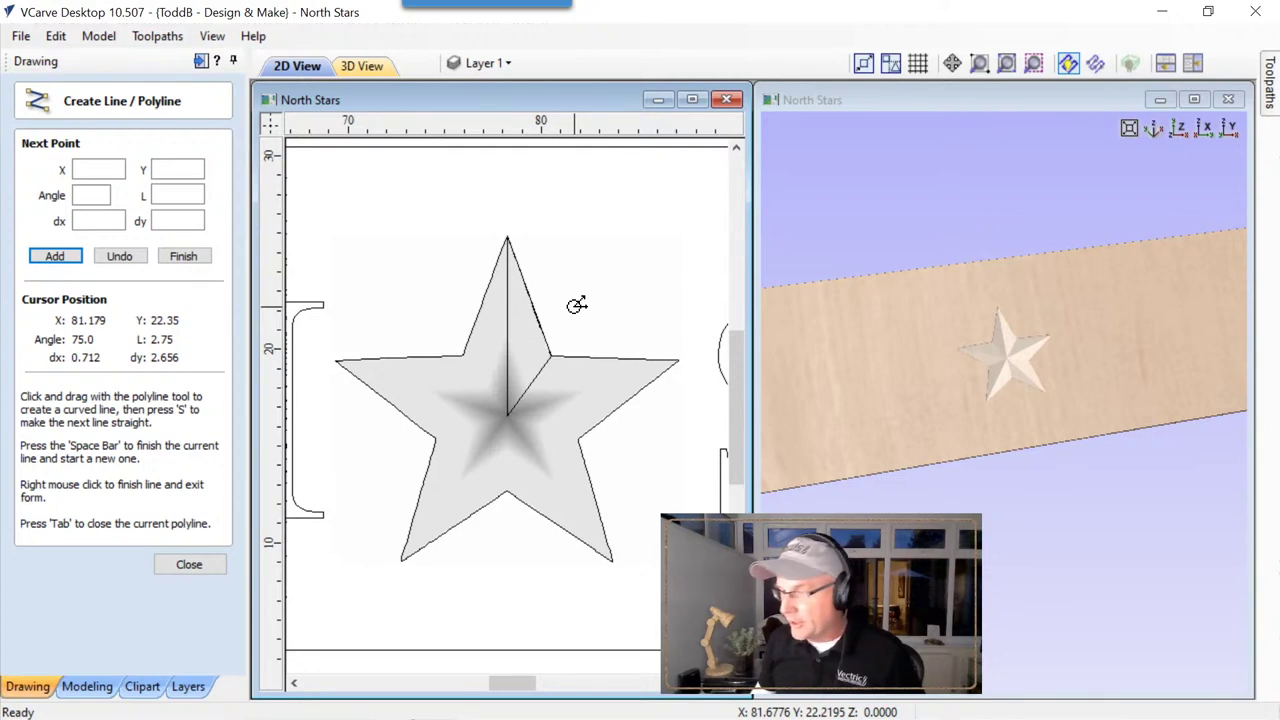
Draw two closed triangular facets from the star's centre, one to the right tip and lower-right inner corner, one to the lower-right tip and bottom inner corner.
{"action": "left_click", "coordinate": [506, 414]}
{"action": "left_click", "coordinate": [679, 361]}
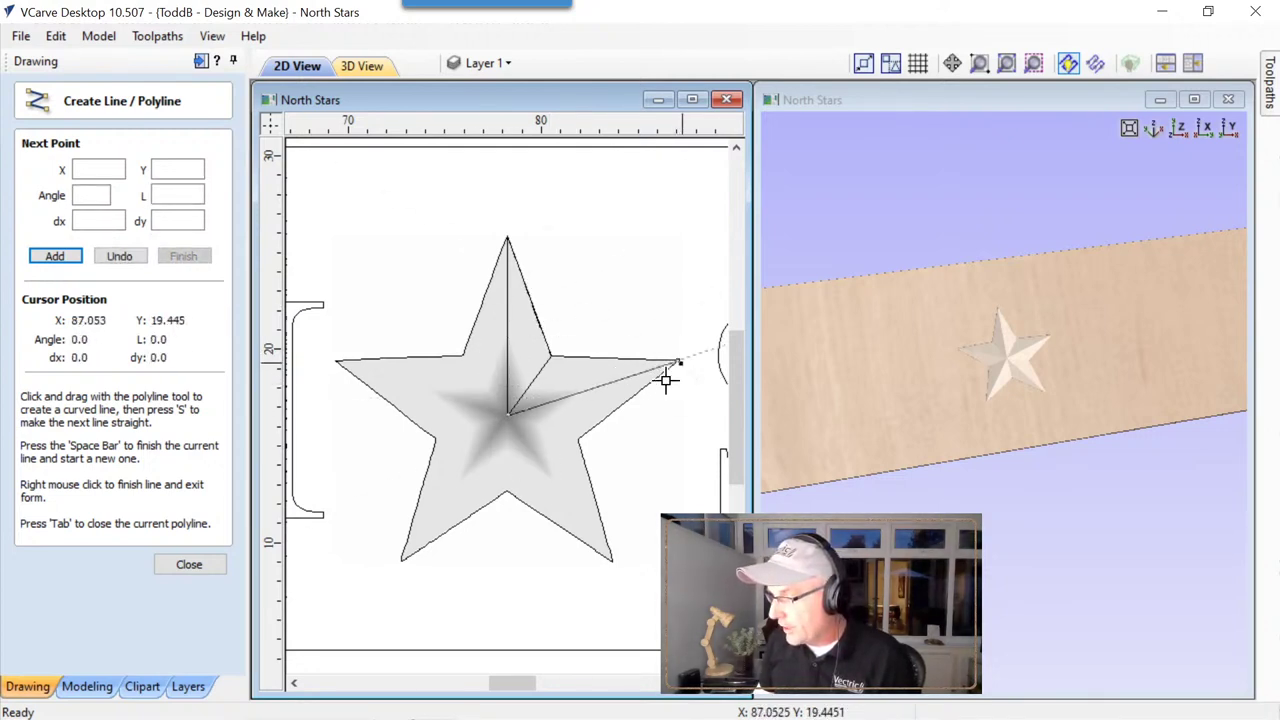
{"action": "left_click", "coordinate": [578, 435]}
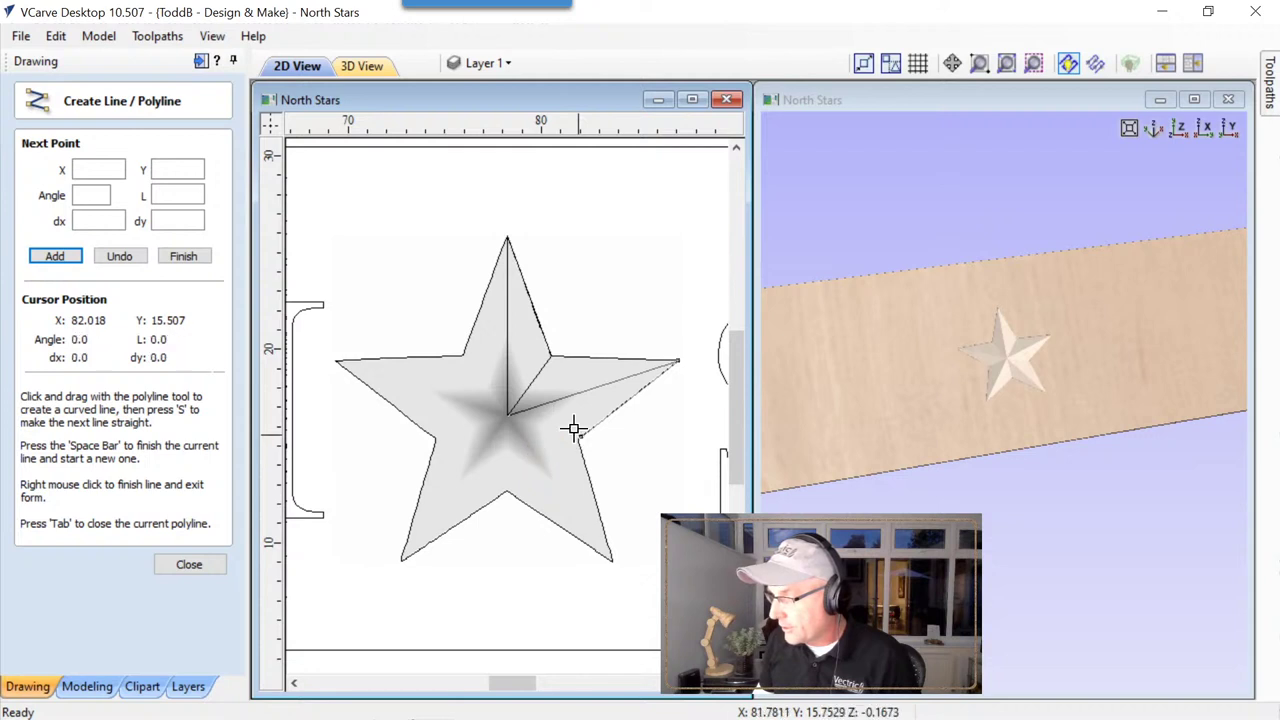
{"action": "left_click", "coordinate": [507, 413]}
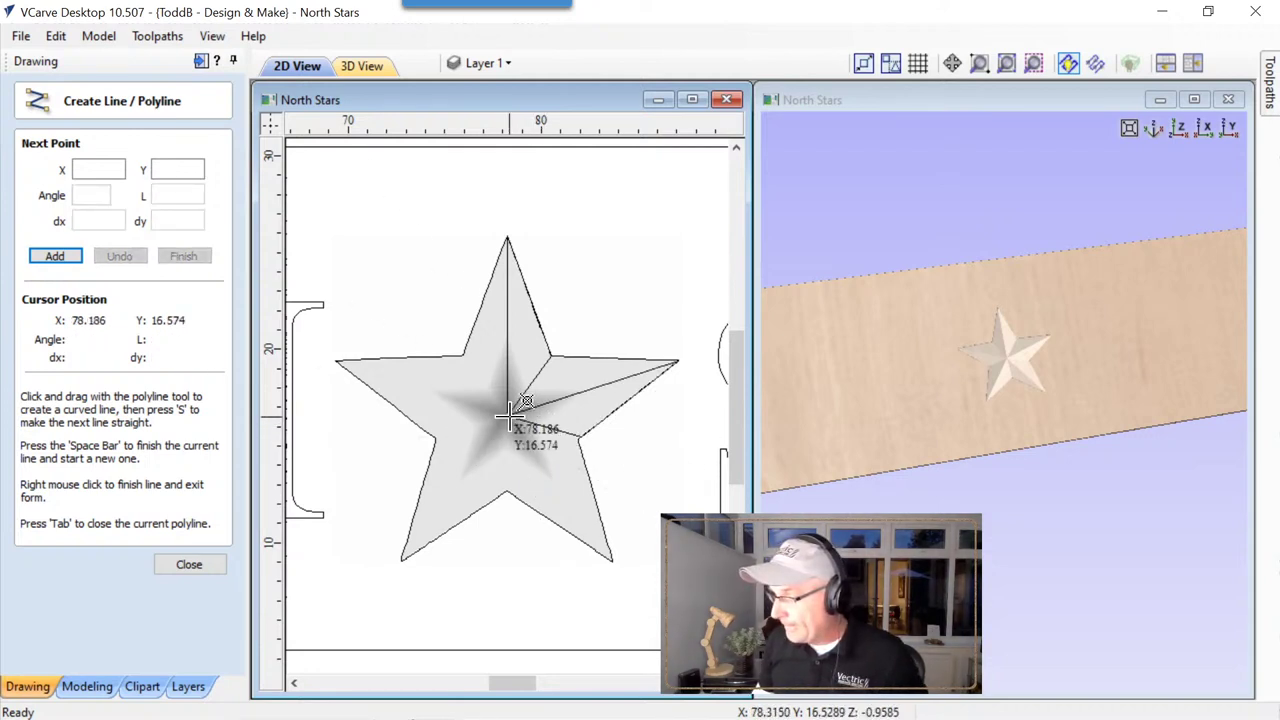
{"action": "left_click", "coordinate": [509, 414]}
{"action": "left_click", "coordinate": [612, 558]}
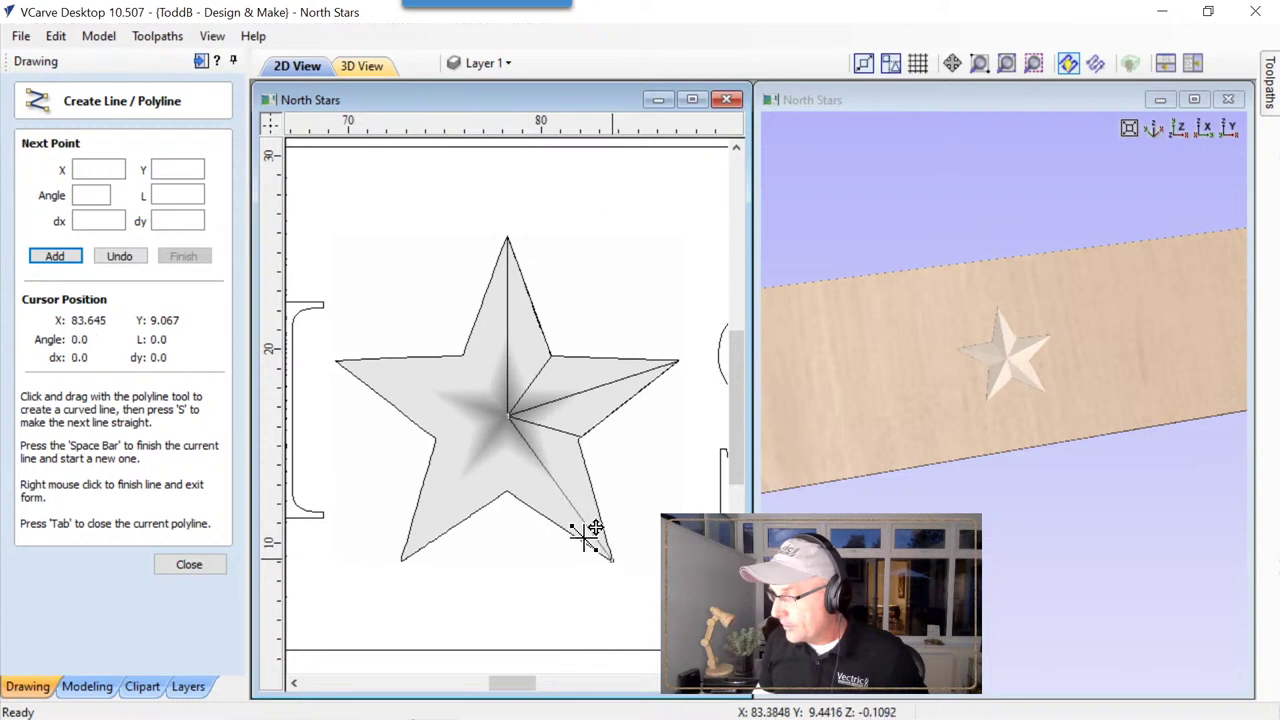
{"action": "left_click", "coordinate": [510, 492]}
{"action": "left_click", "coordinate": [508, 414]}
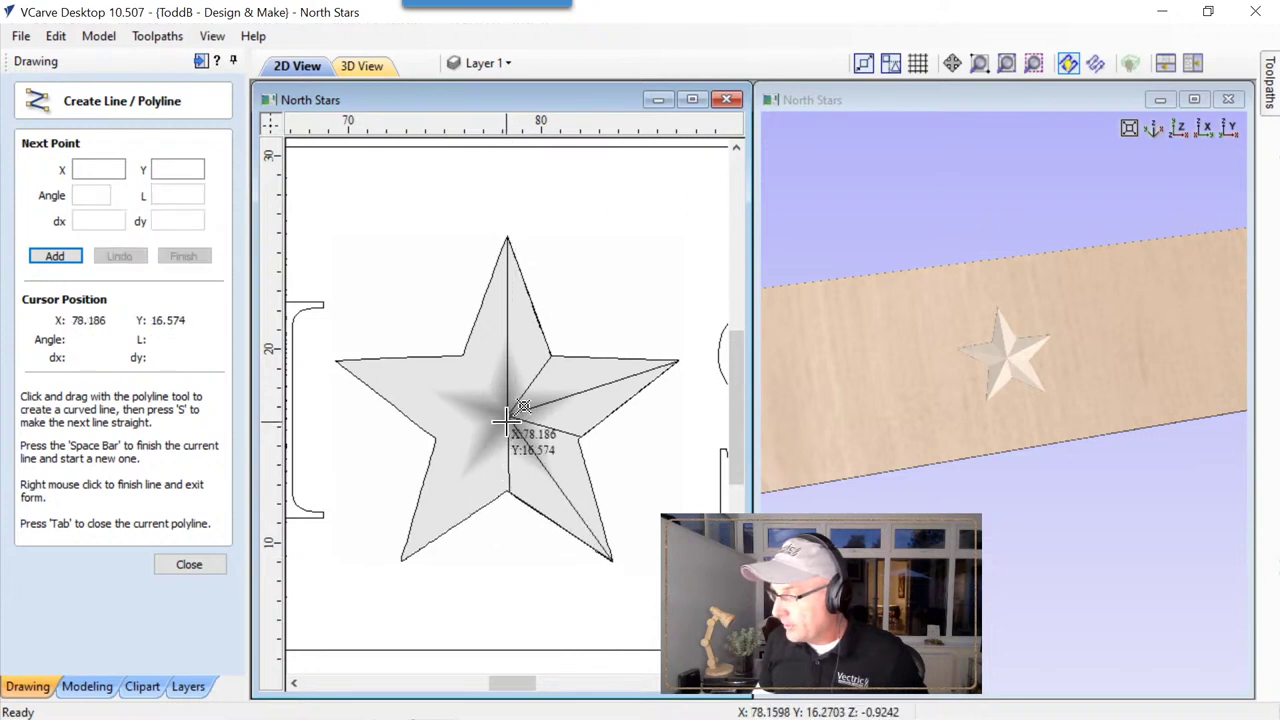
Draw two closed triangular facets from the star's centre, one to the lower-left tip and left inner corner, one to the left tip and upper-left inner corner.
{"action": "left_click", "coordinate": [401, 558]}
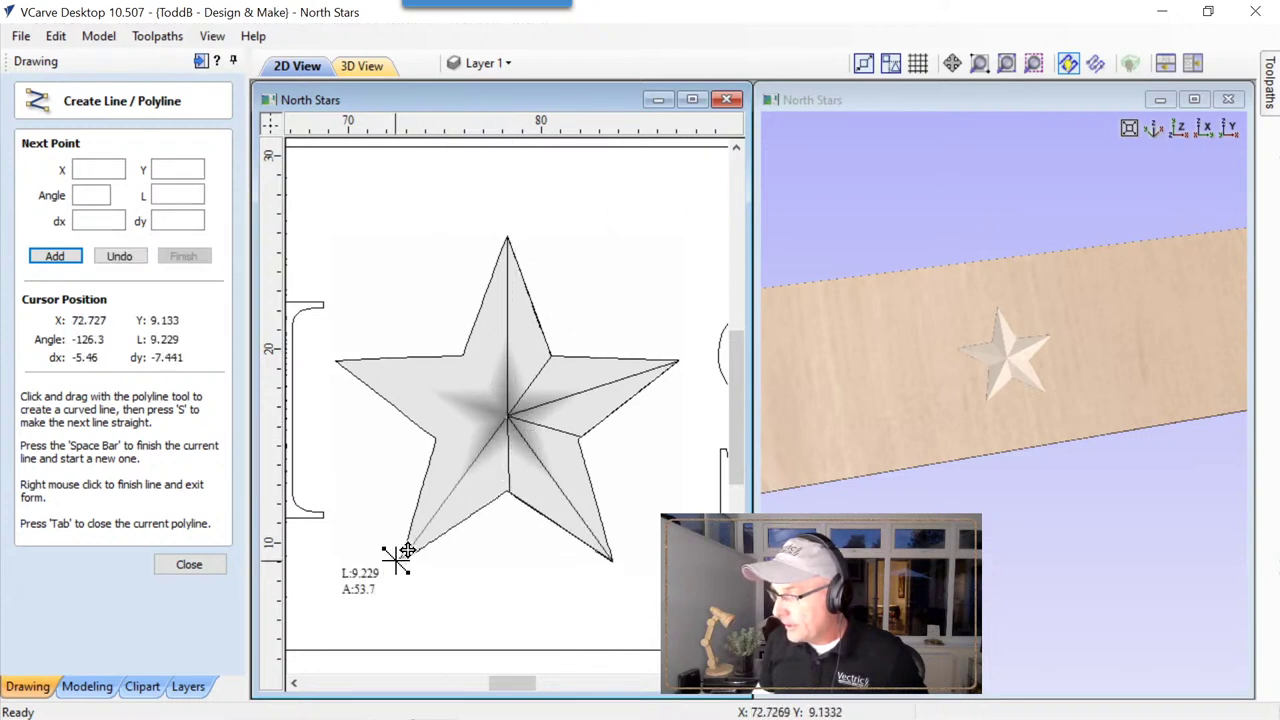
{"action": "left_click", "coordinate": [437, 438]}
{"action": "left_click", "coordinate": [509, 414]}
{"action": "left_click", "coordinate": [509, 414]}
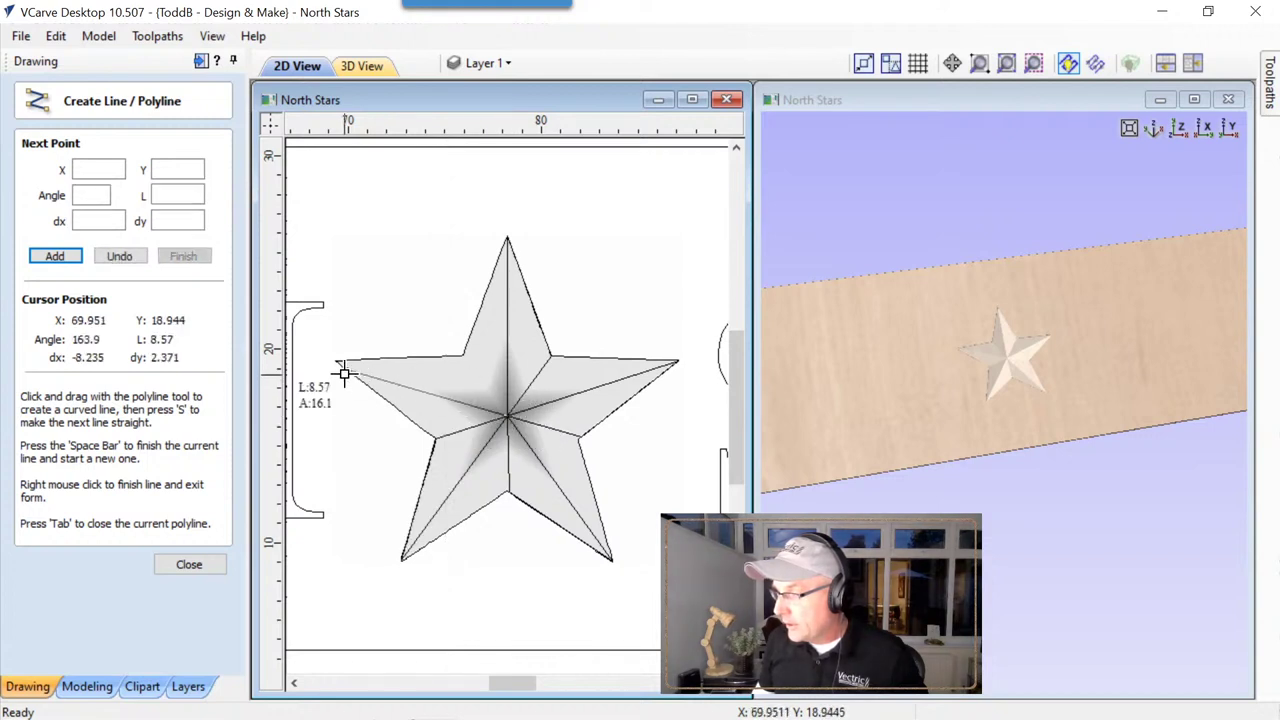
{"action": "left_click", "coordinate": [338, 359]}
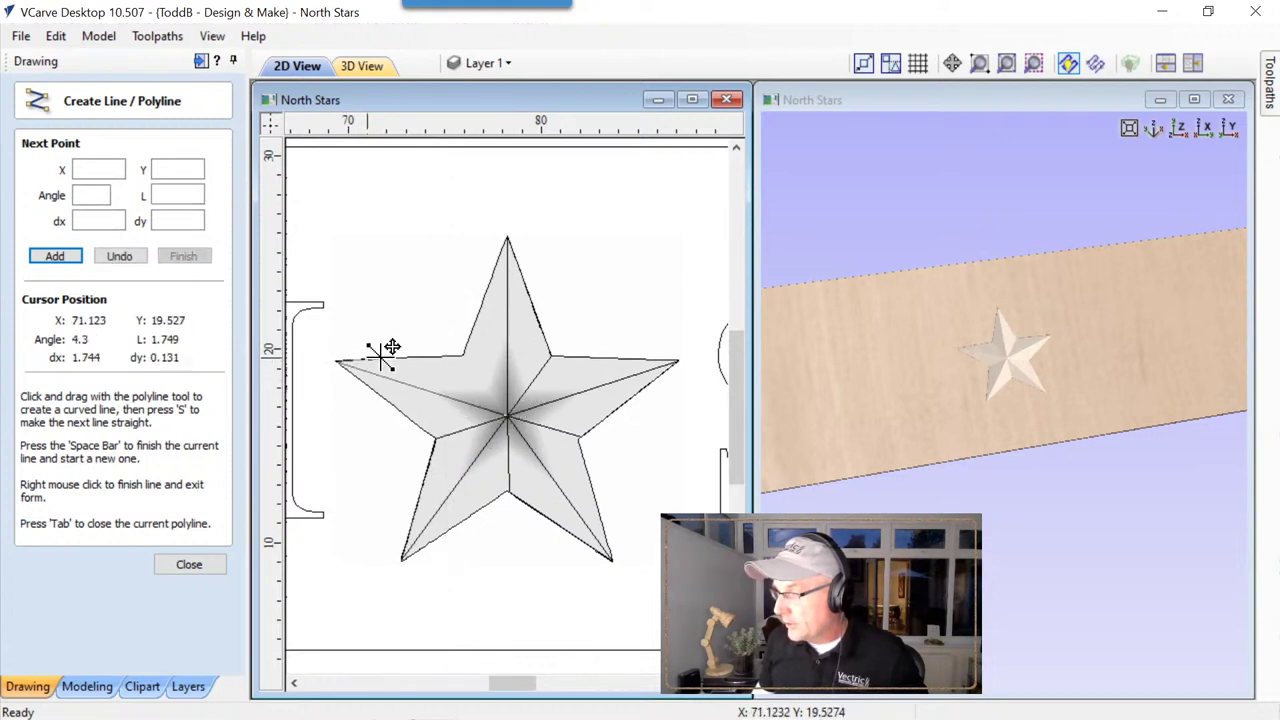
{"action": "left_click", "coordinate": [463, 355]}
{"action": "key", "text": "Tab"}
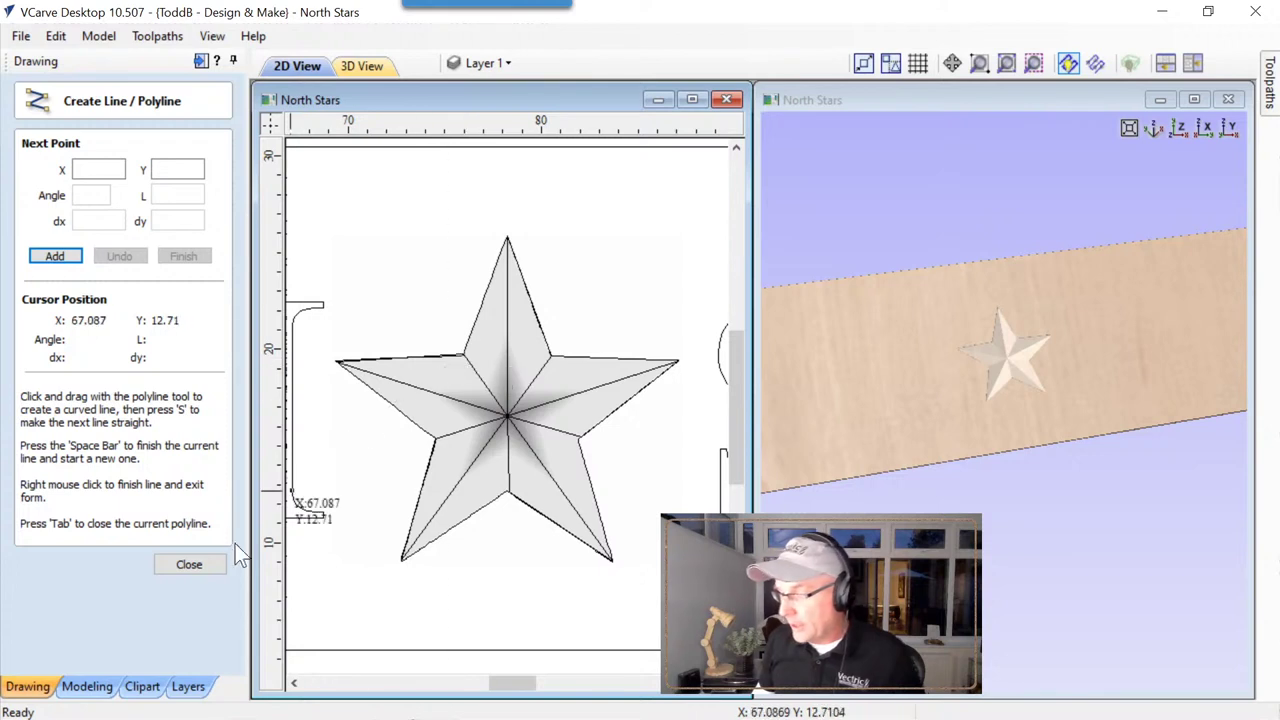
{"action": "left_click", "coordinate": [189, 565]}
Select the star's facet triangles one after another to check each closed vector, and clear the selection.
{"action": "left_click", "coordinate": [500, 405]}
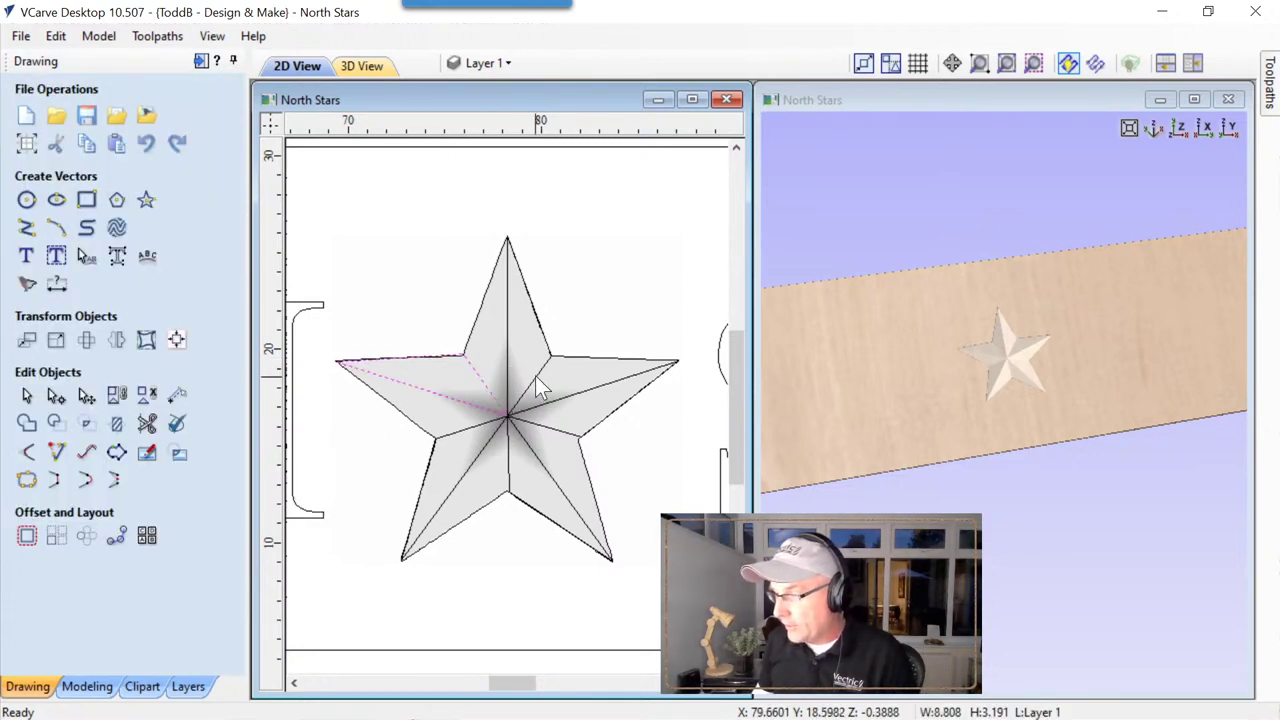
{"action": "left_click", "coordinate": [530, 409]}
{"action": "left_click", "coordinate": [540, 412]}
{"action": "left_click", "coordinate": [533, 453]}
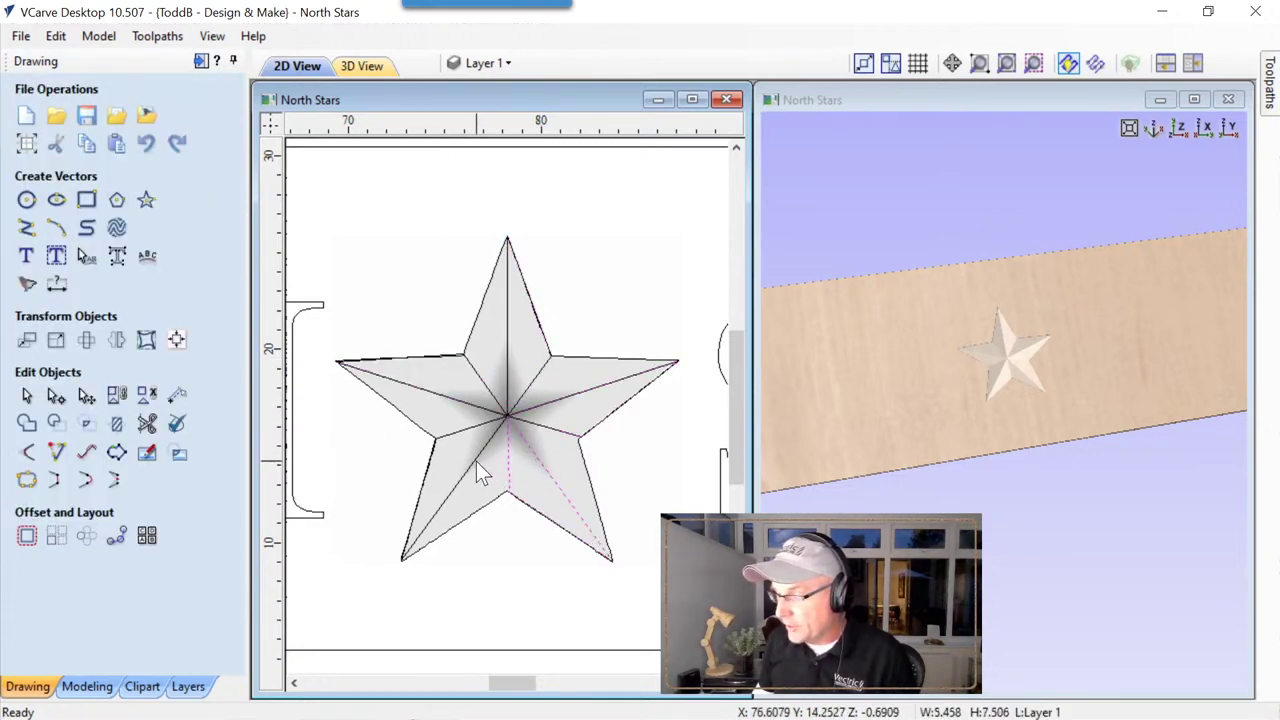
{"action": "left_click", "coordinate": [476, 461]}
{"action": "left_click", "coordinate": [573, 313]}
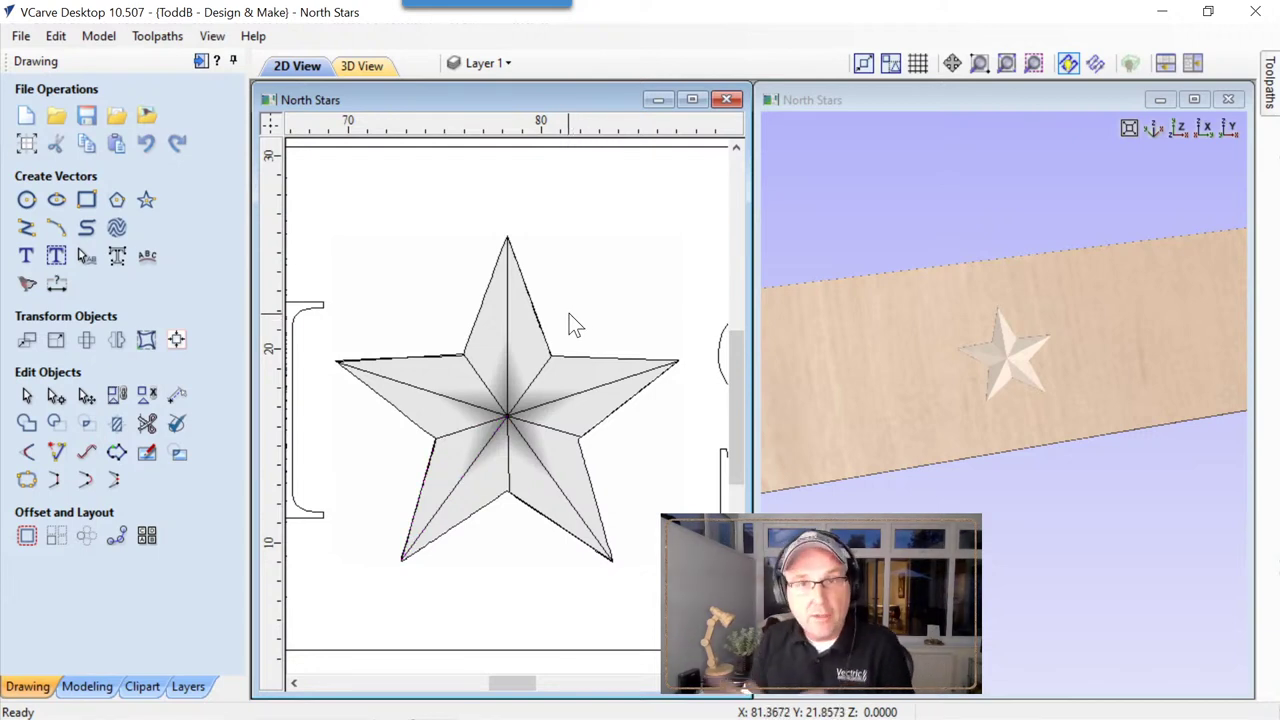
Bring up the toolpath operations beside the re-tiled 2D and 3D views and select the star's outer boundary vector.
{"action": "scroll", "coordinate": [605, 303], "scroll_direction": "down", "scroll_amount": 1}
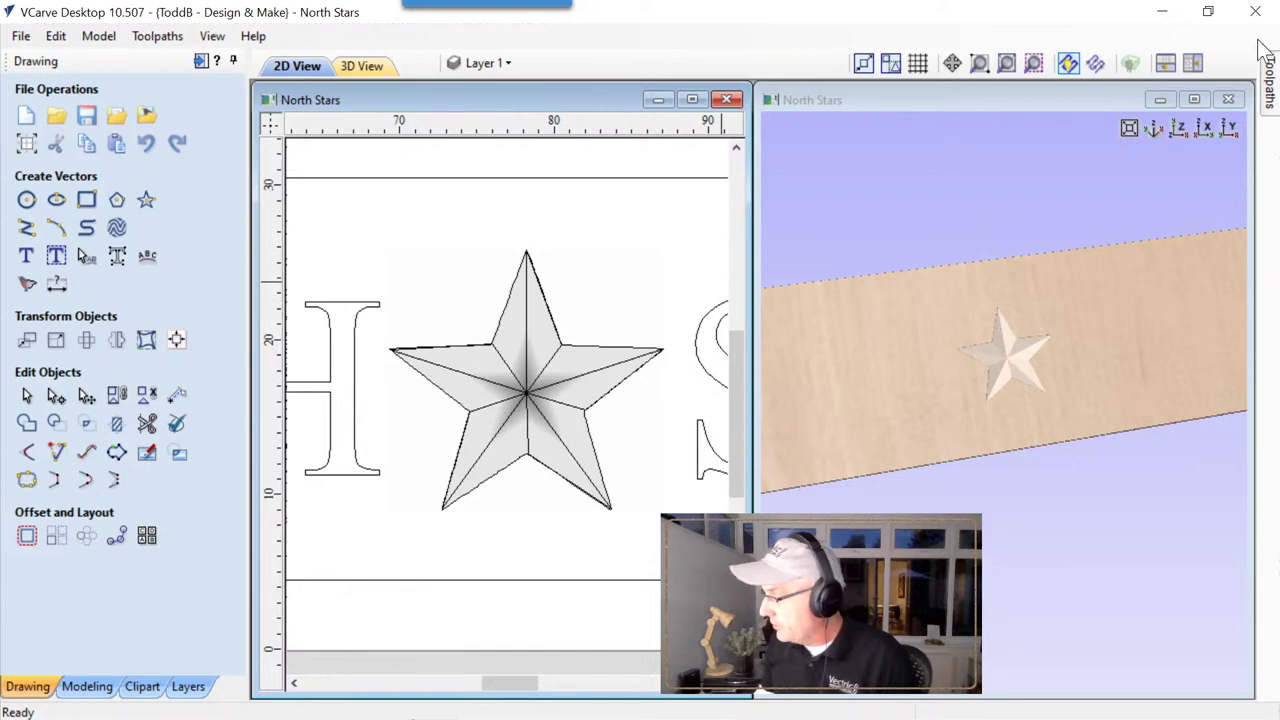
{"action": "left_click", "coordinate": [1269, 80]}
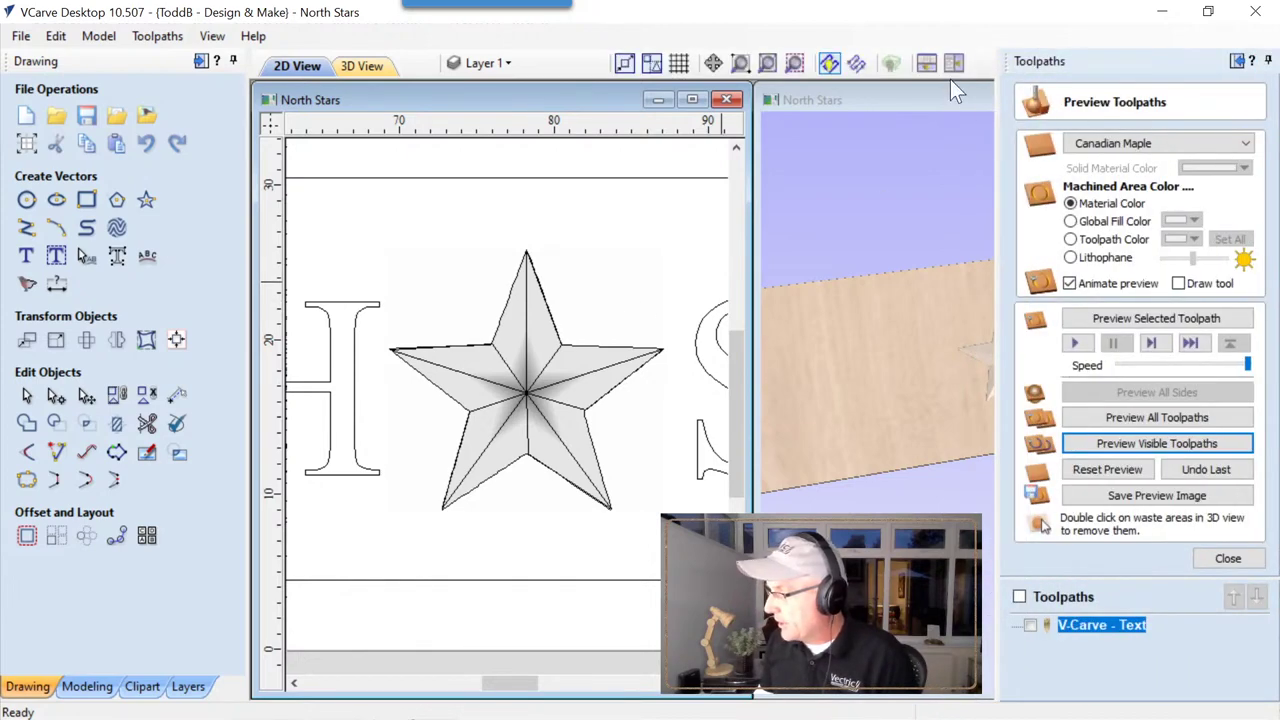
{"action": "left_click", "coordinate": [952, 70]}
{"action": "scroll", "coordinate": [459, 420], "scroll_direction": "up", "scroll_amount": 4}
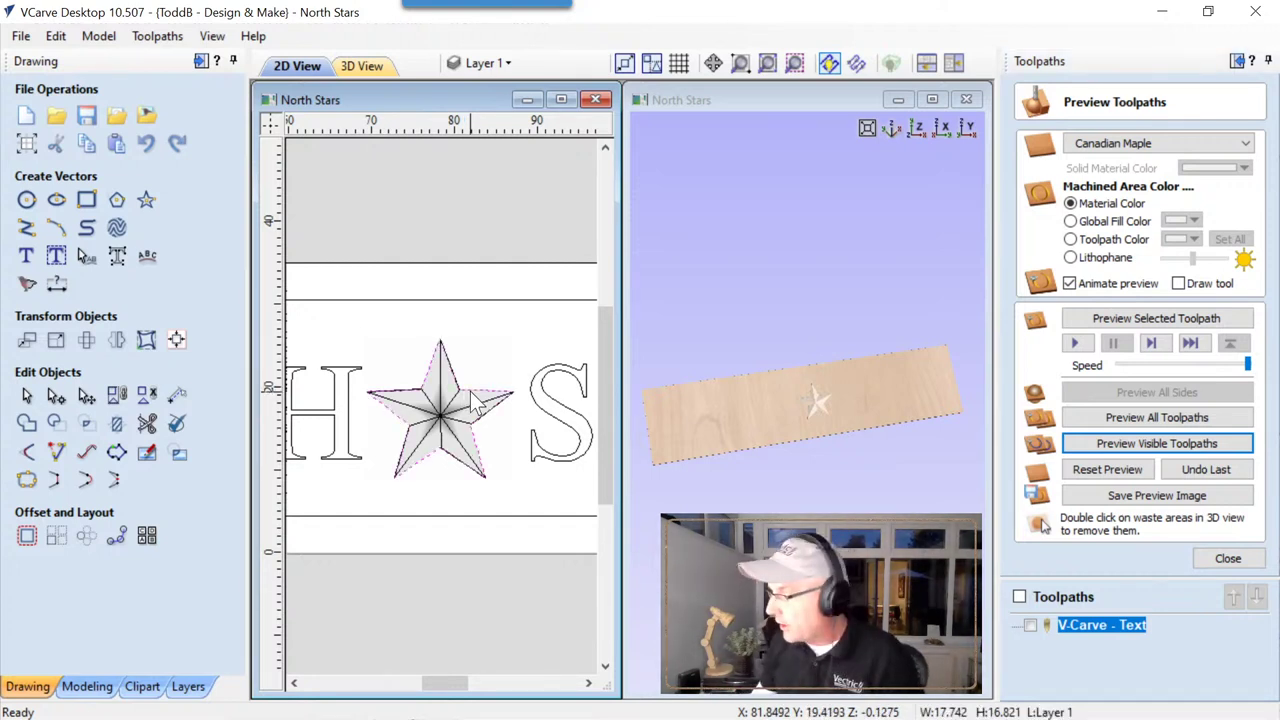
{"action": "left_click", "coordinate": [1232, 558]}
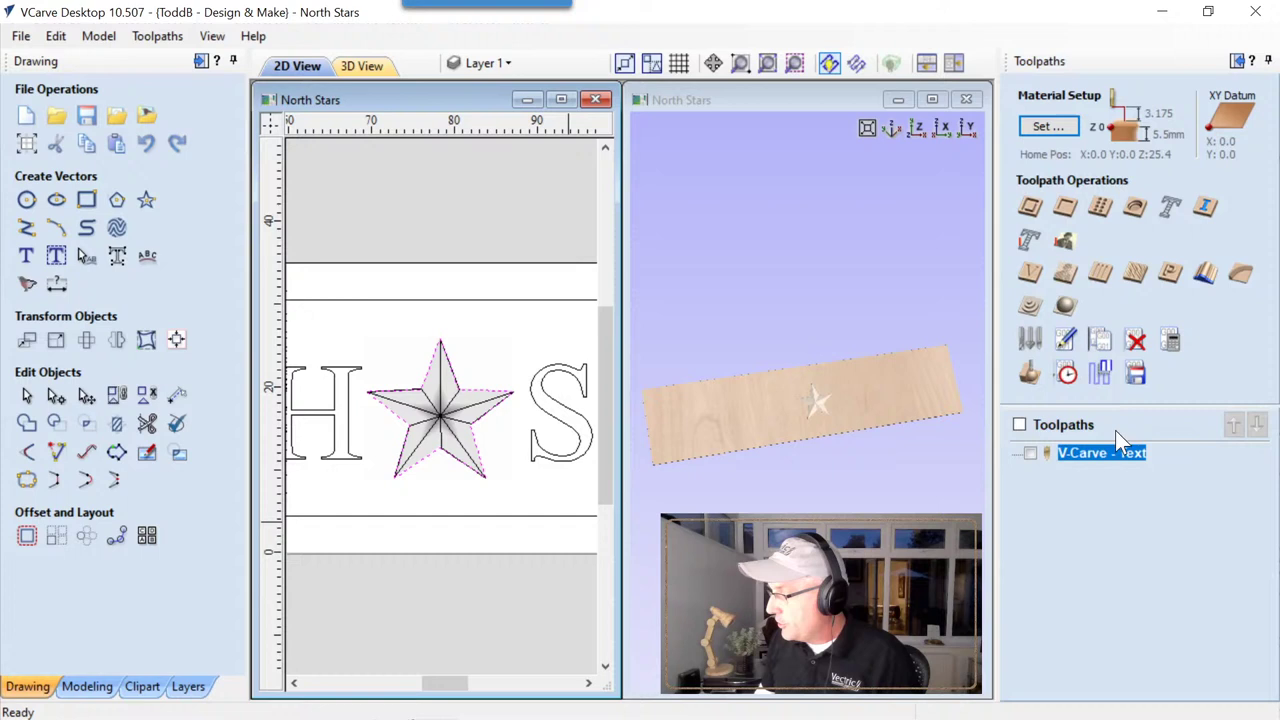
Calculate a raster finish machining toolpath named 3D Finish for the star boundary, using the 3 mm Ball Nose and selected vectors as the limit.
{"action": "left_click", "coordinate": [1066, 307]}
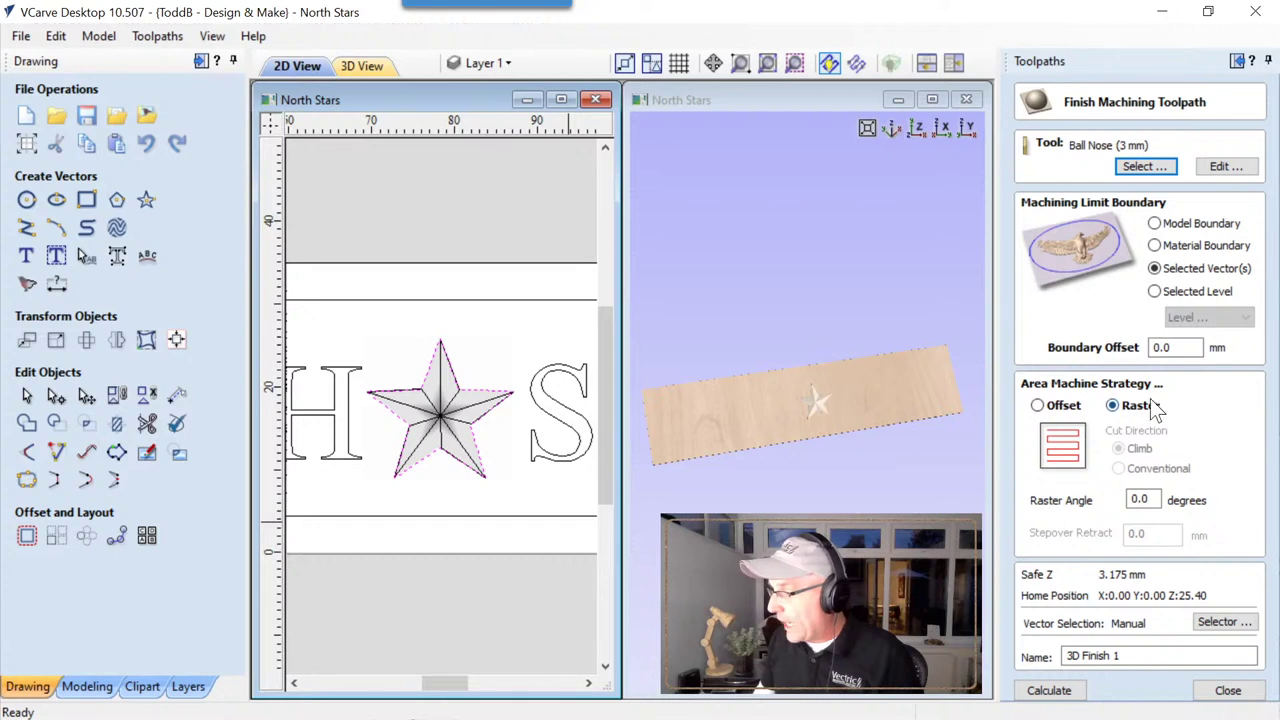
{"action": "double_click", "coordinate": [1116, 655]}
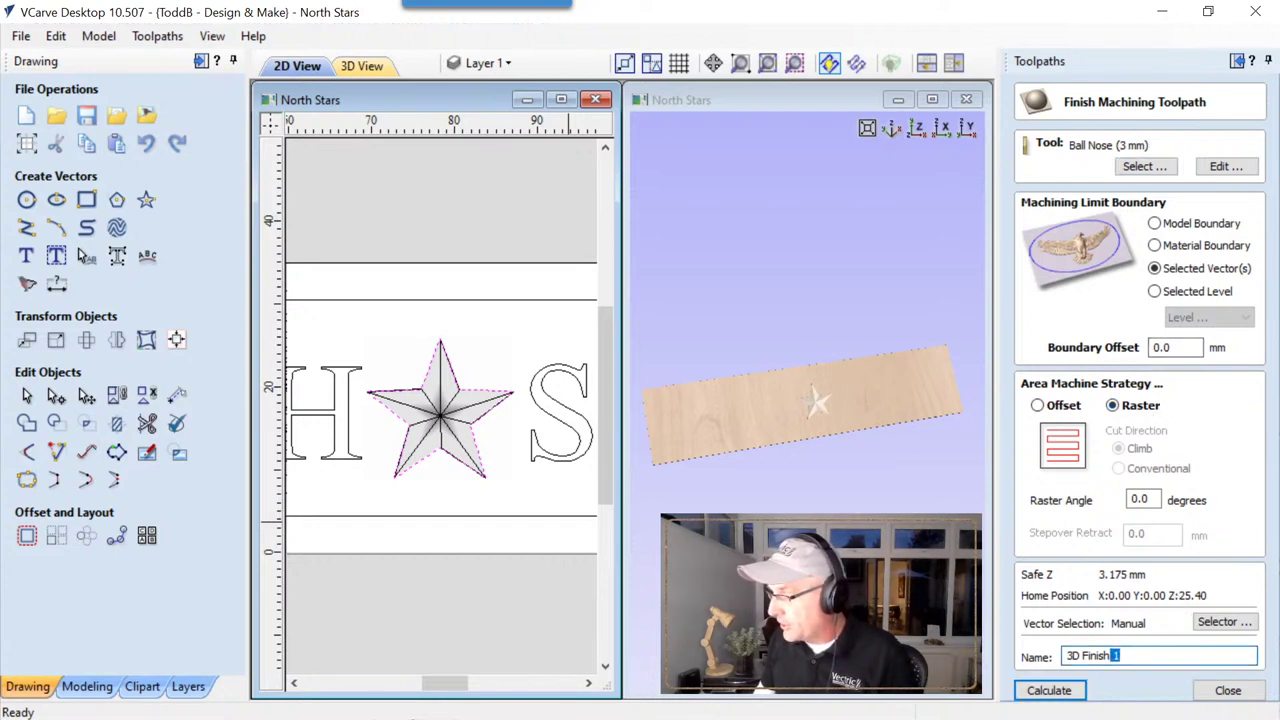
{"action": "key", "text": "BackSpace"}
{"action": "left_click", "coordinate": [1077, 697]}
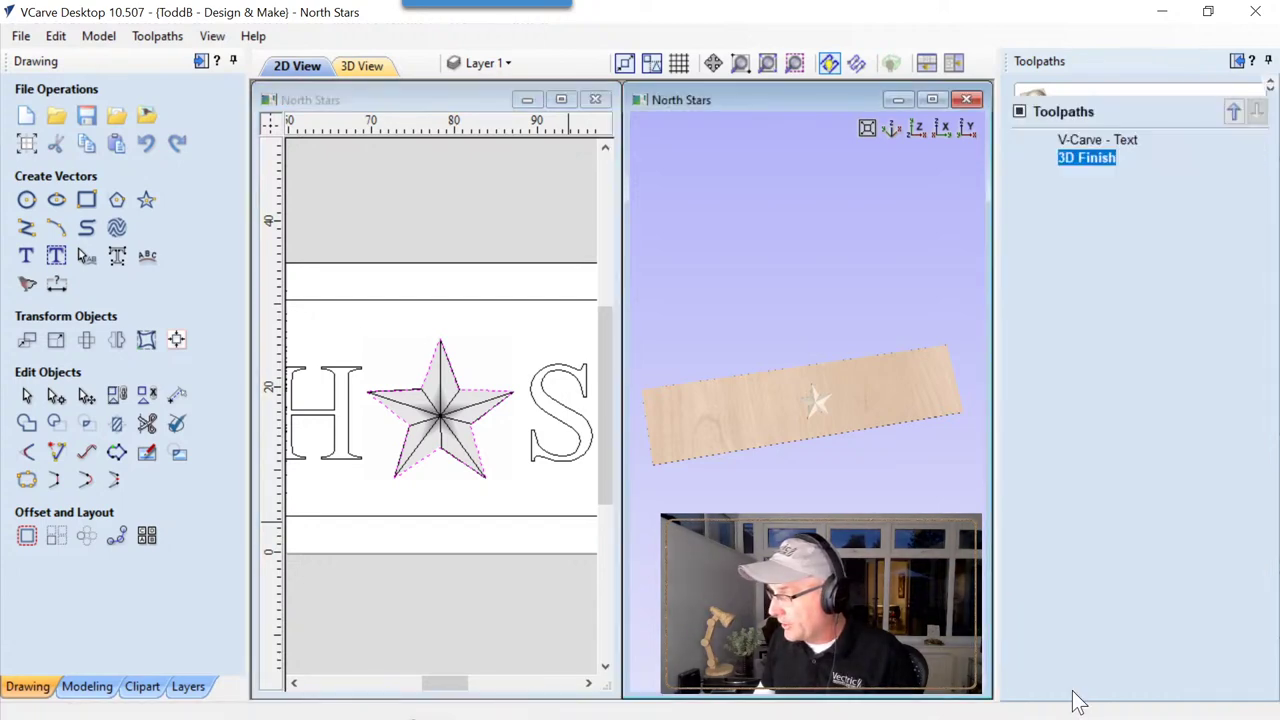
Preview the 3D Finish toolpath on the star and close the preview.
{"action": "scroll", "coordinate": [835, 403], "scroll_direction": "up", "scroll_amount": 5}
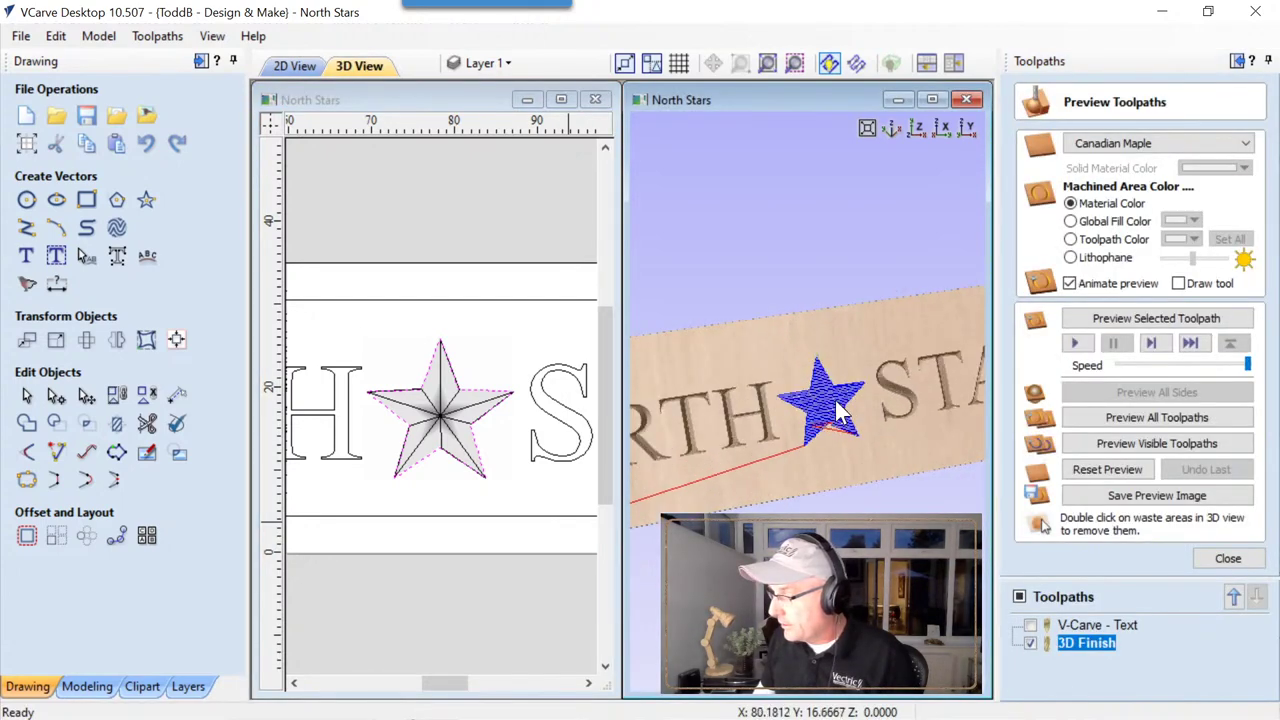
{"action": "left_click", "coordinate": [1103, 444]}
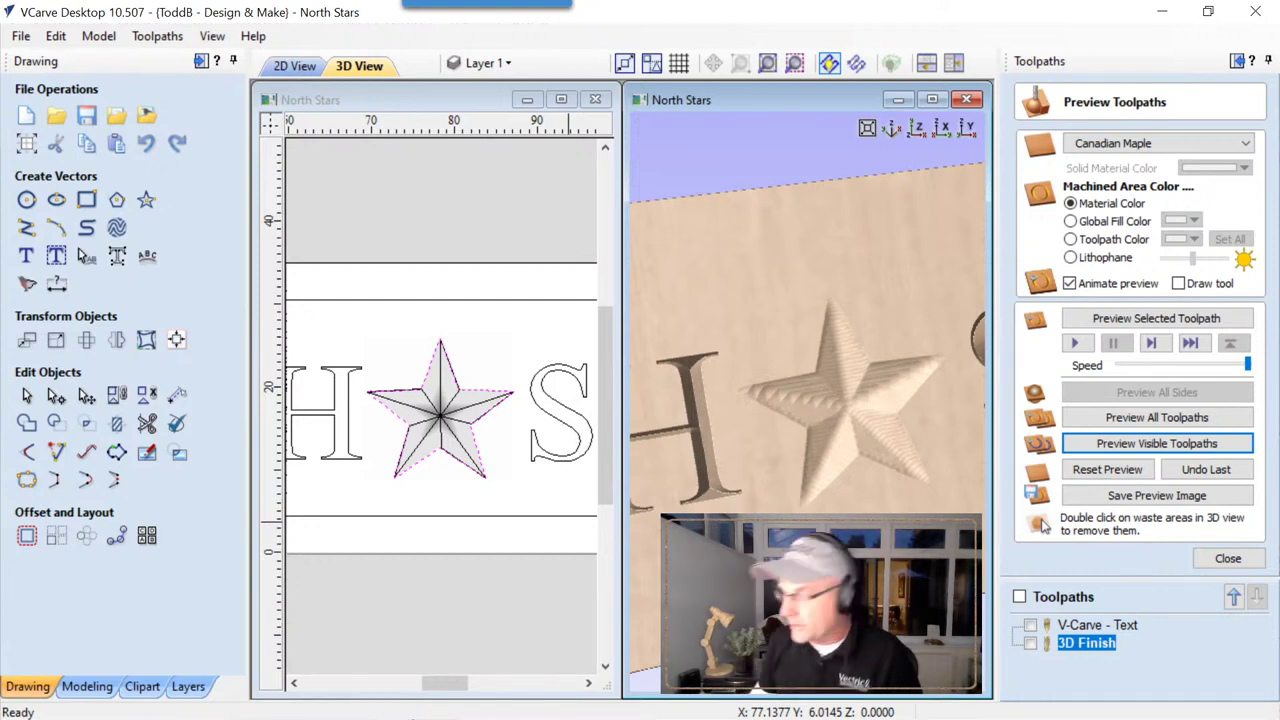
{"action": "left_click", "coordinate": [1229, 559]}
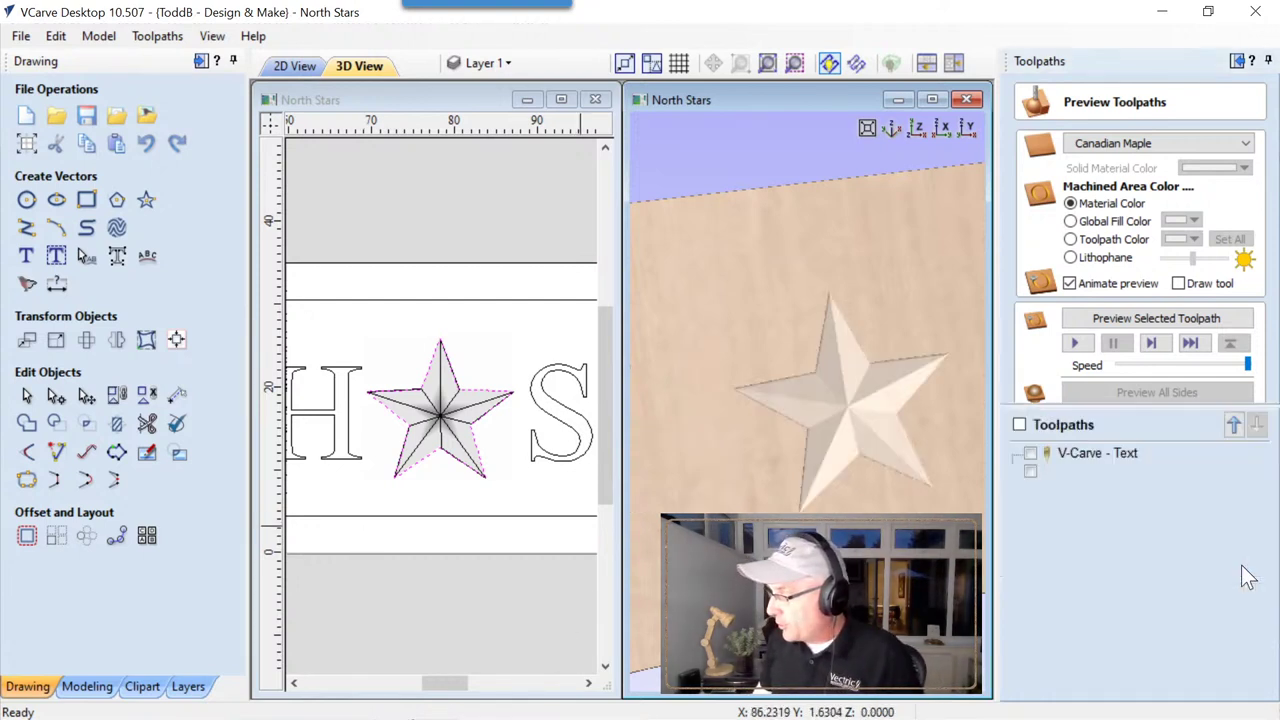
Select all five triangular facet vectors inside the star together.
{"action": "left_click", "coordinate": [448, 395]}
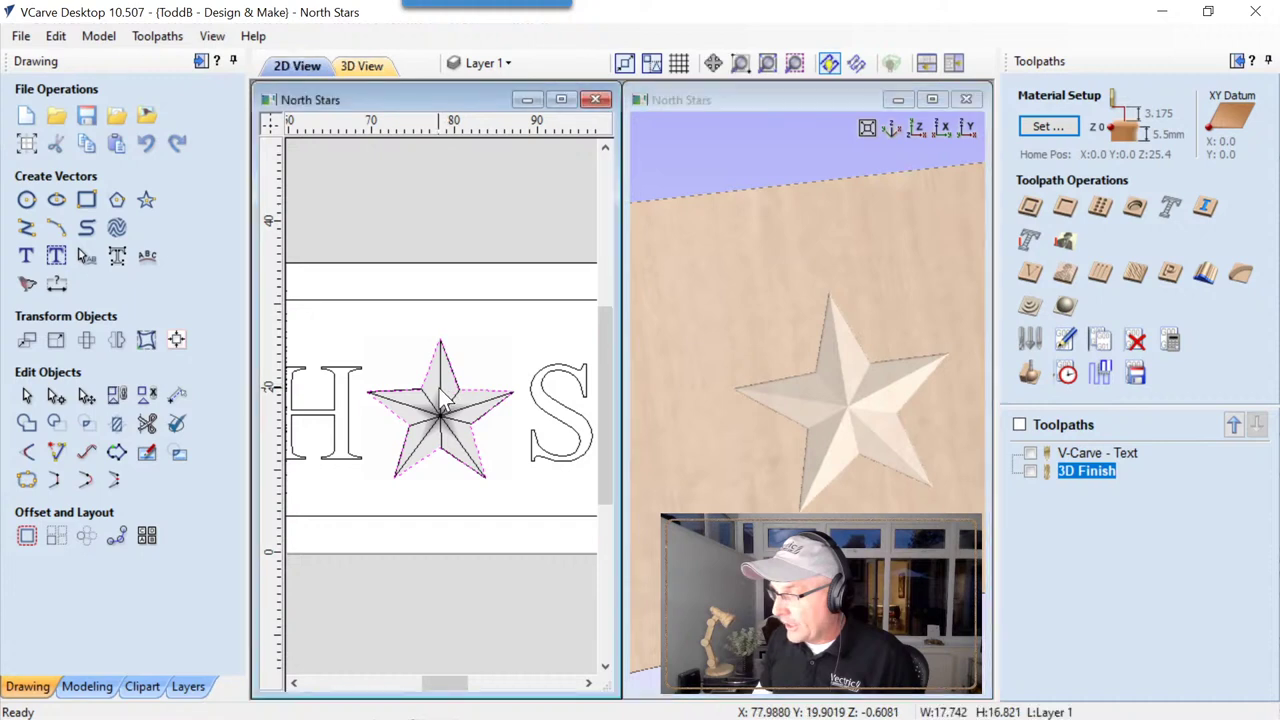
{"action": "left_click", "coordinate": [443, 437], "text": "shift"}
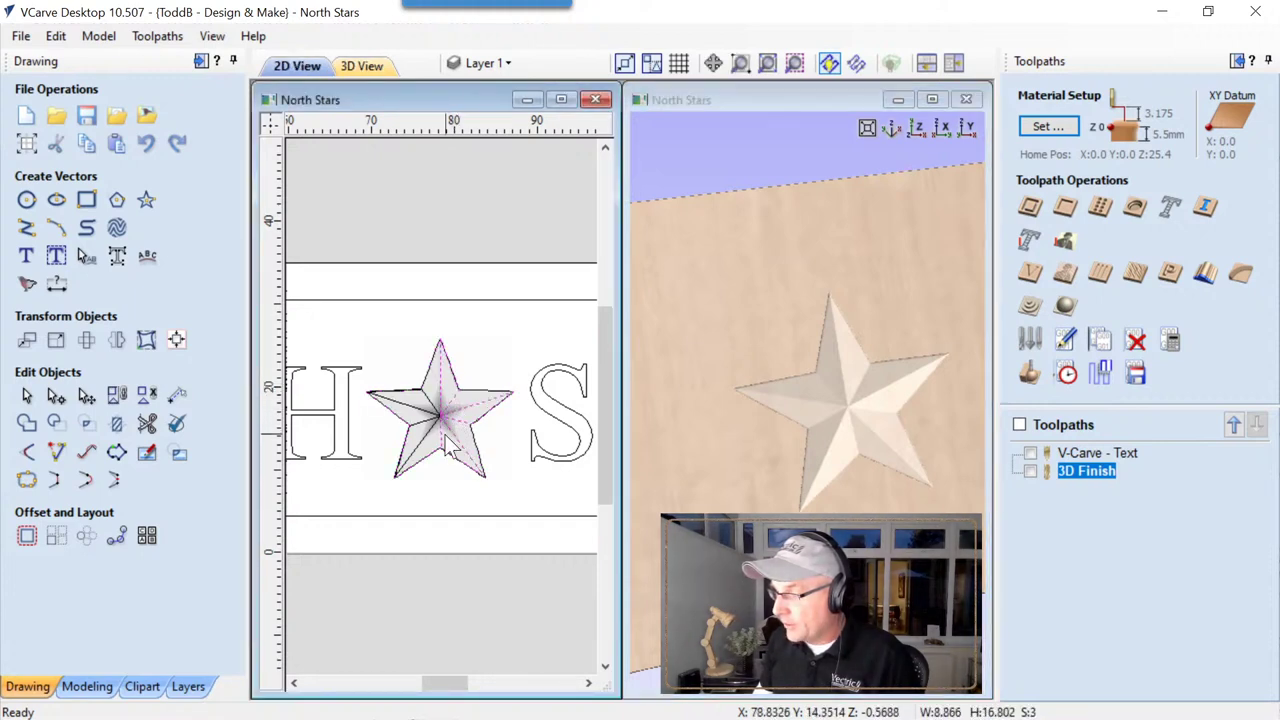
{"action": "left_click", "coordinate": [425, 428], "text": "shift"}
{"action": "left_click", "coordinate": [423, 420], "text": "shift"}
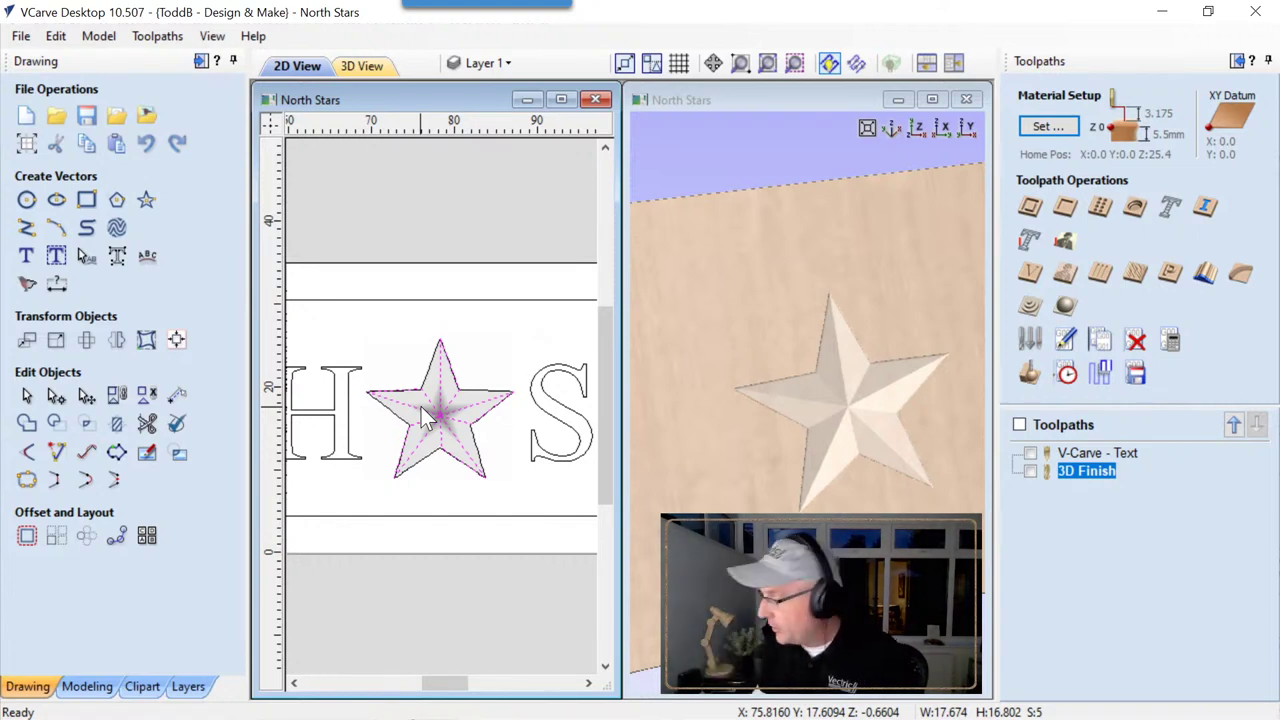
Calculate a Hatch Fill laser toolpath named Laser Cut for the facets, with 75% power, 30 mm/sec, 0.5 mm stepover and projection onto the 3D model.
{"action": "left_click", "coordinate": [1030, 238]}
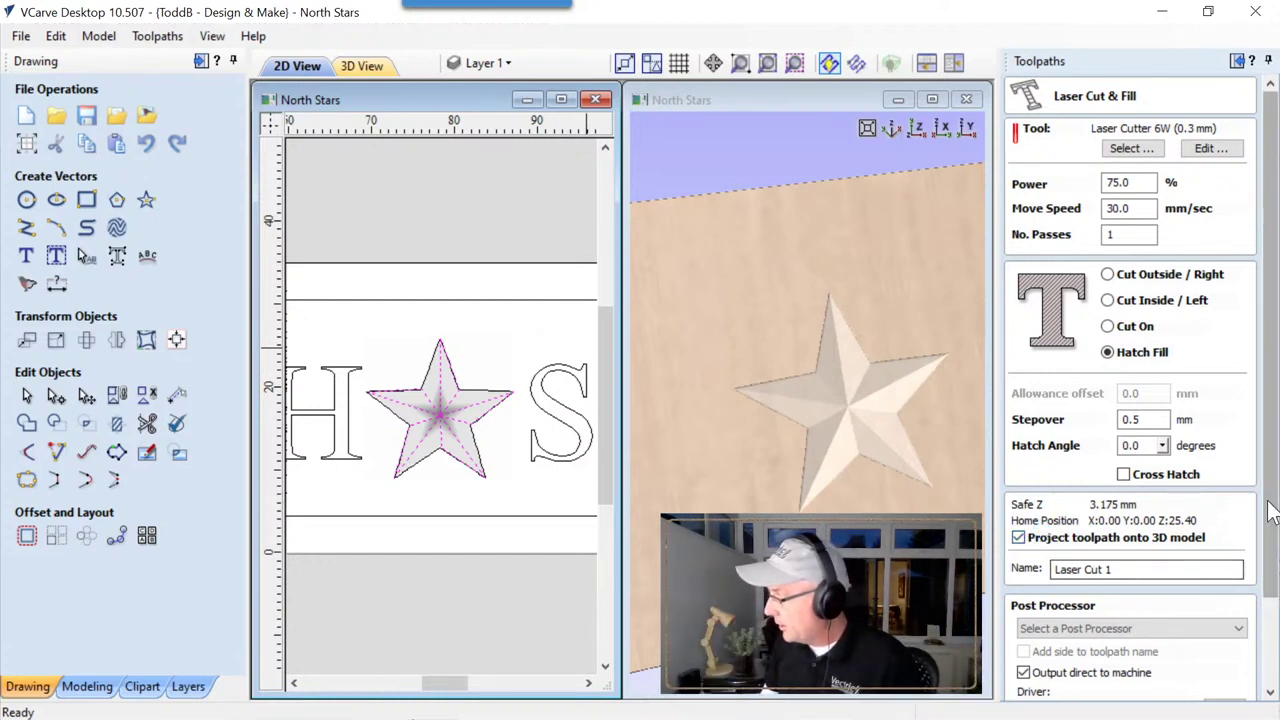
{"action": "double_click", "coordinate": [1107, 569]}
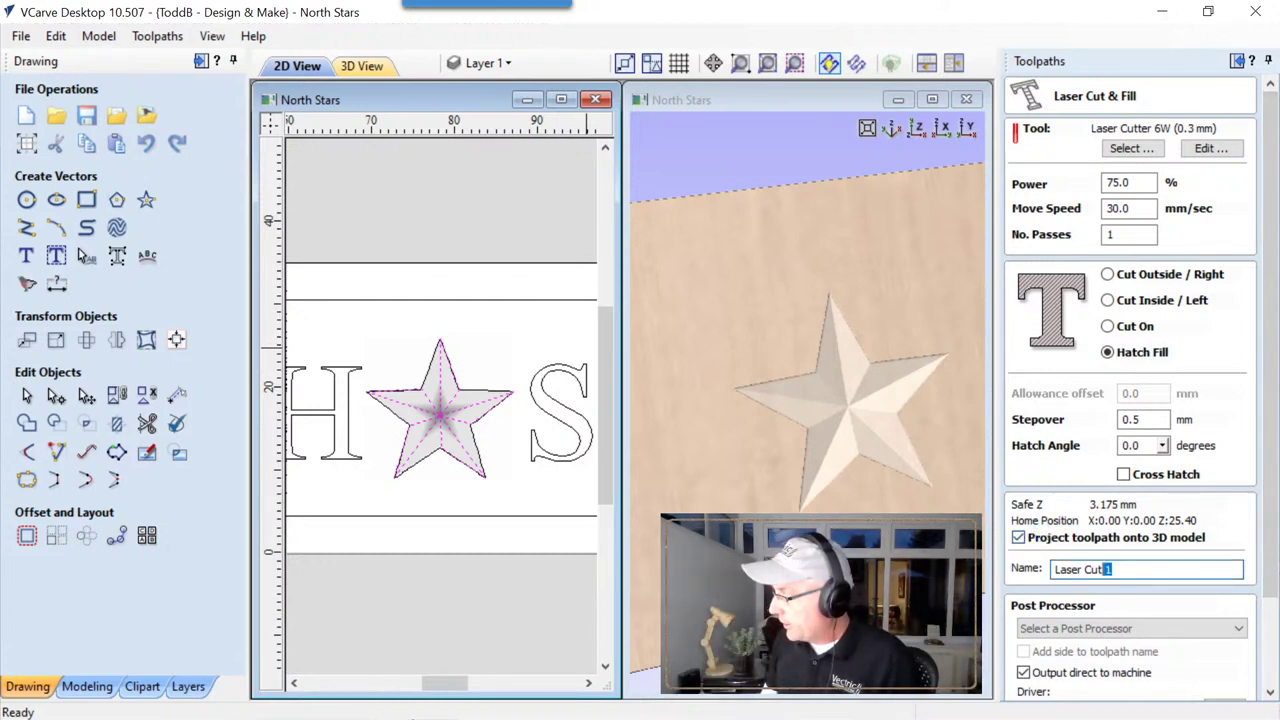
{"action": "scroll", "coordinate": [1150, 610], "scroll_direction": "down", "scroll_amount": 2}
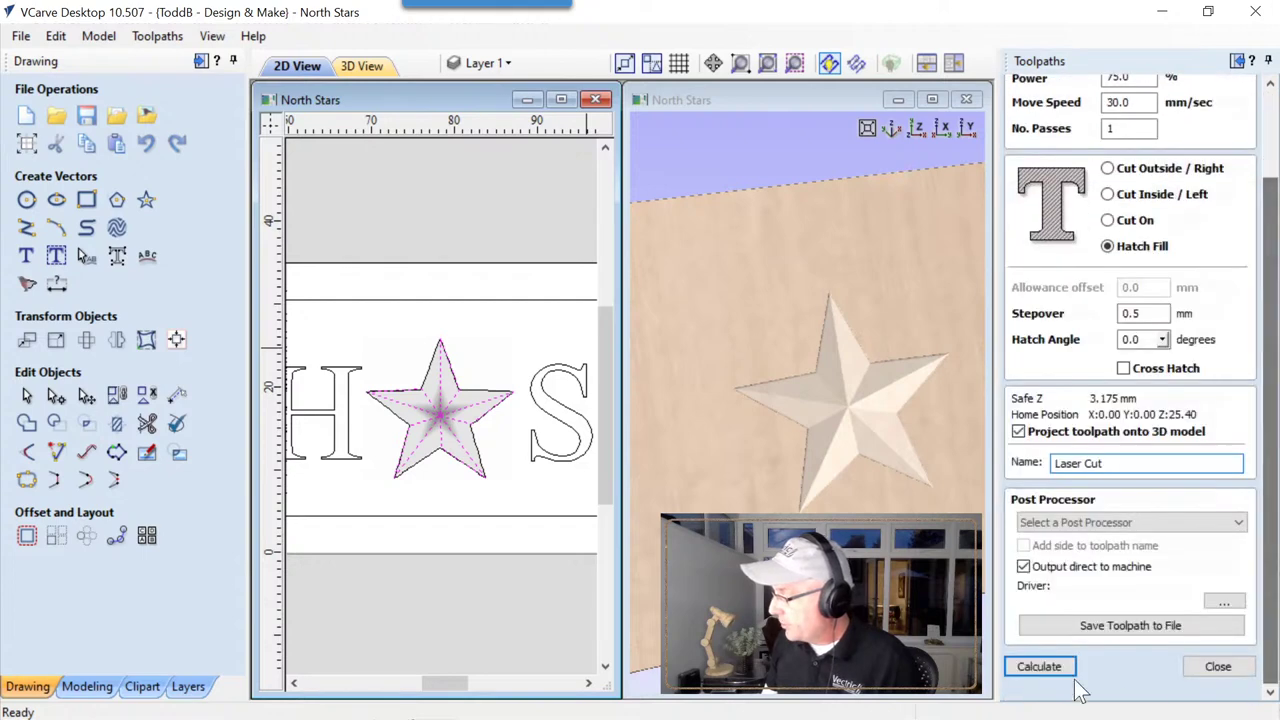
{"action": "left_click", "coordinate": [1036, 666]}
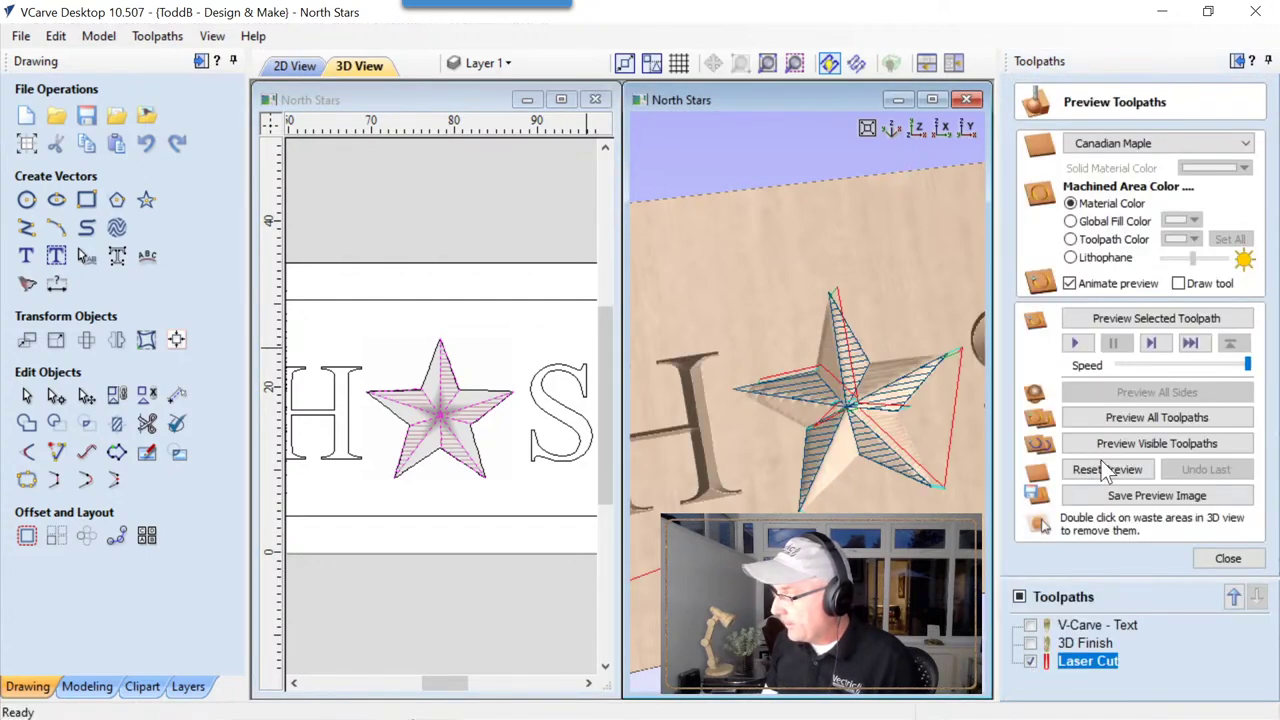
Preview the Laser Cut toolpath and inspect the whole sign in a maximised, tilted 3D view.
{"action": "left_click", "coordinate": [1108, 447]}
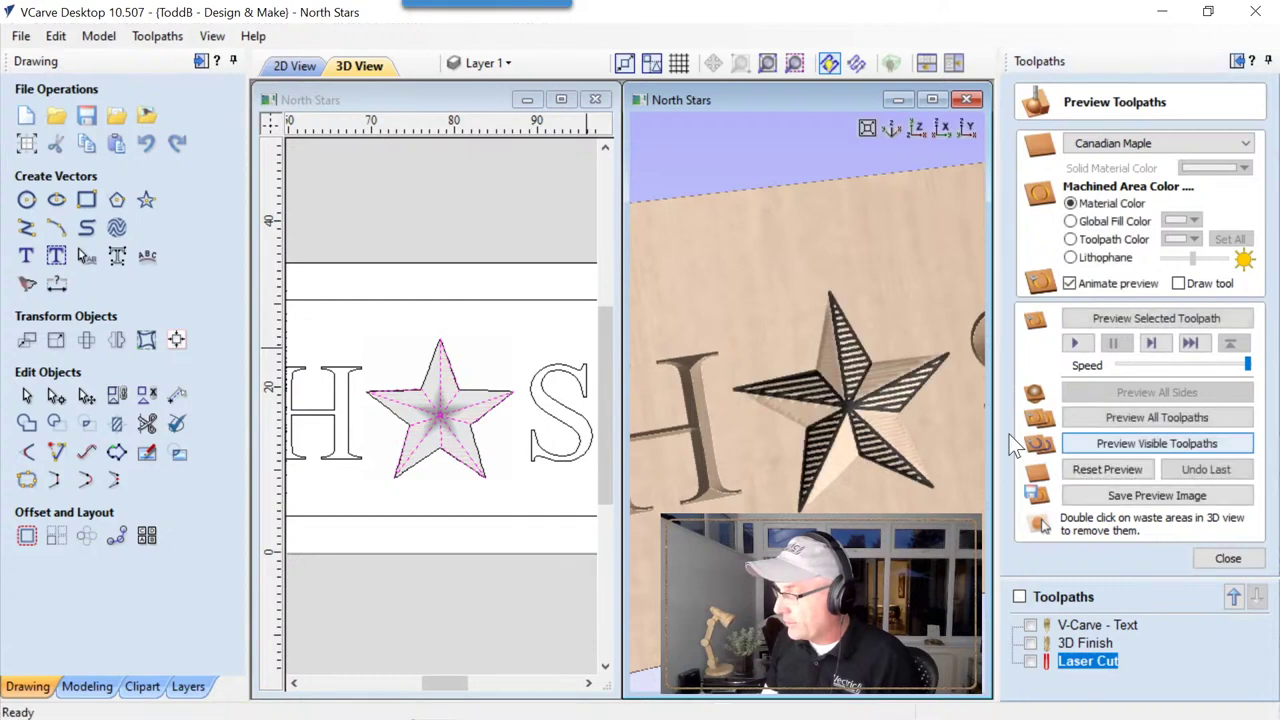
{"action": "left_click", "coordinate": [918, 131]}
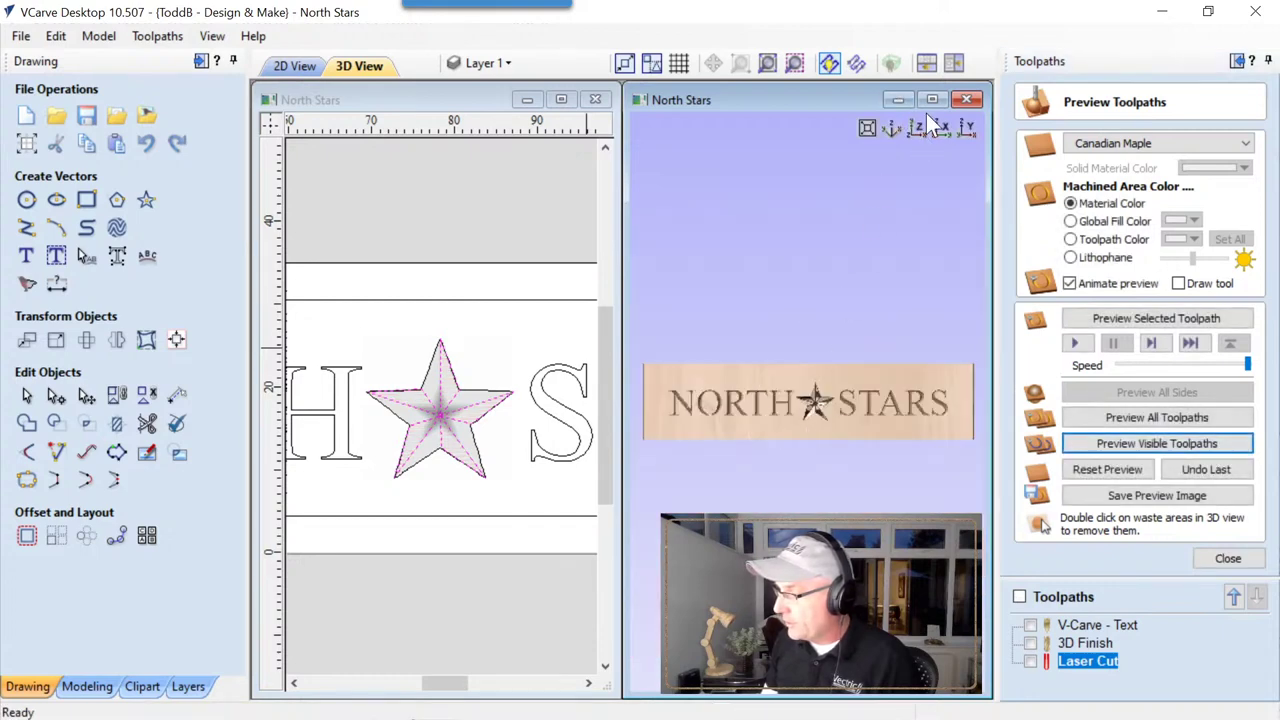
{"action": "left_click", "coordinate": [932, 100]}
{"action": "left_click_drag", "start_coordinate": [777, 415], "coordinate": [612, 382]}
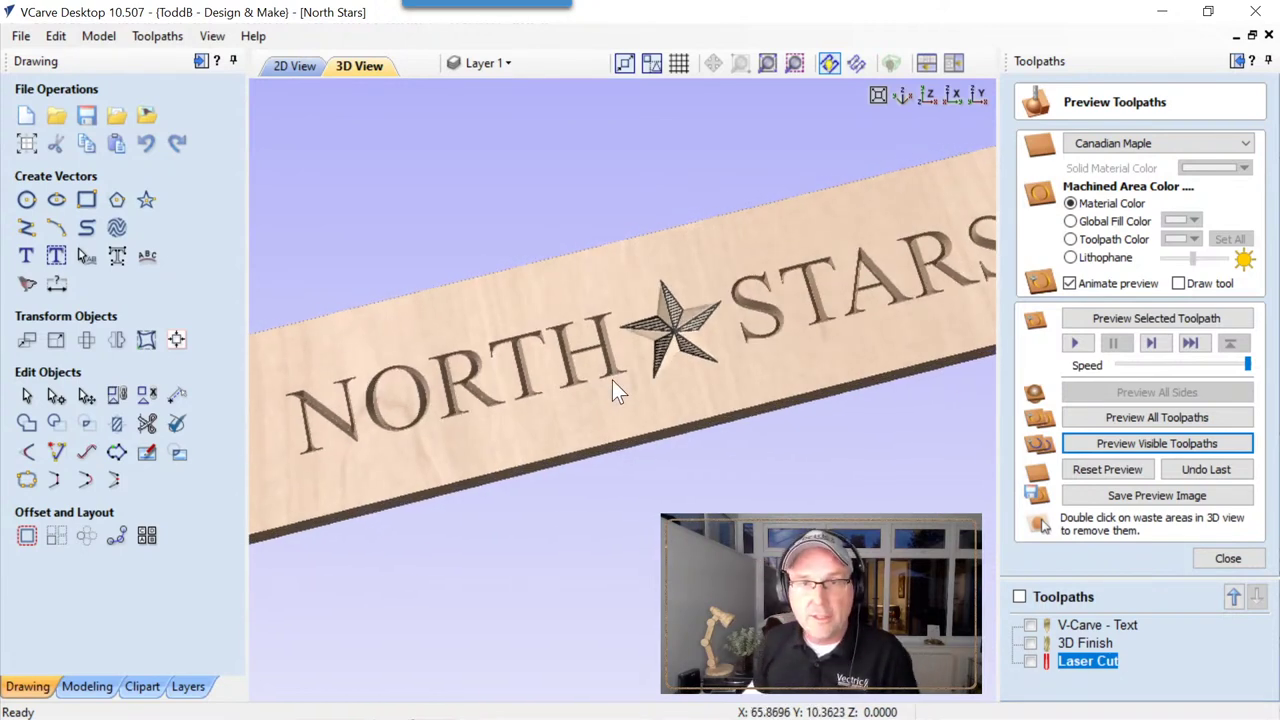